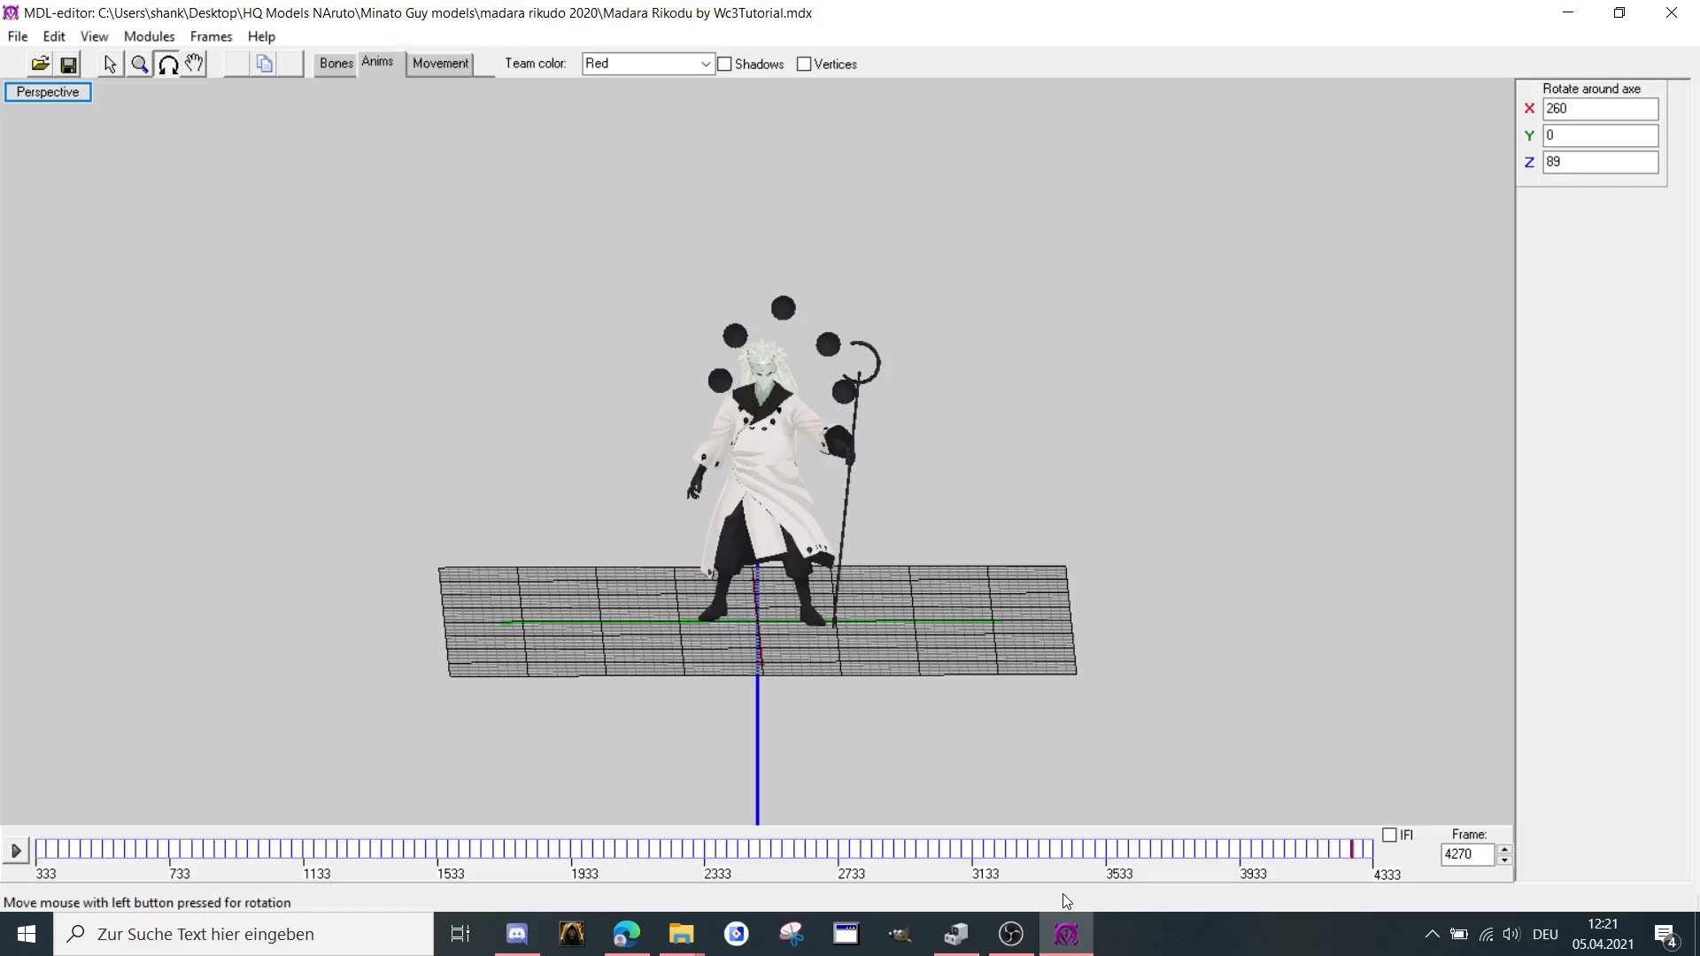
scroll(916, 294, up, 2)
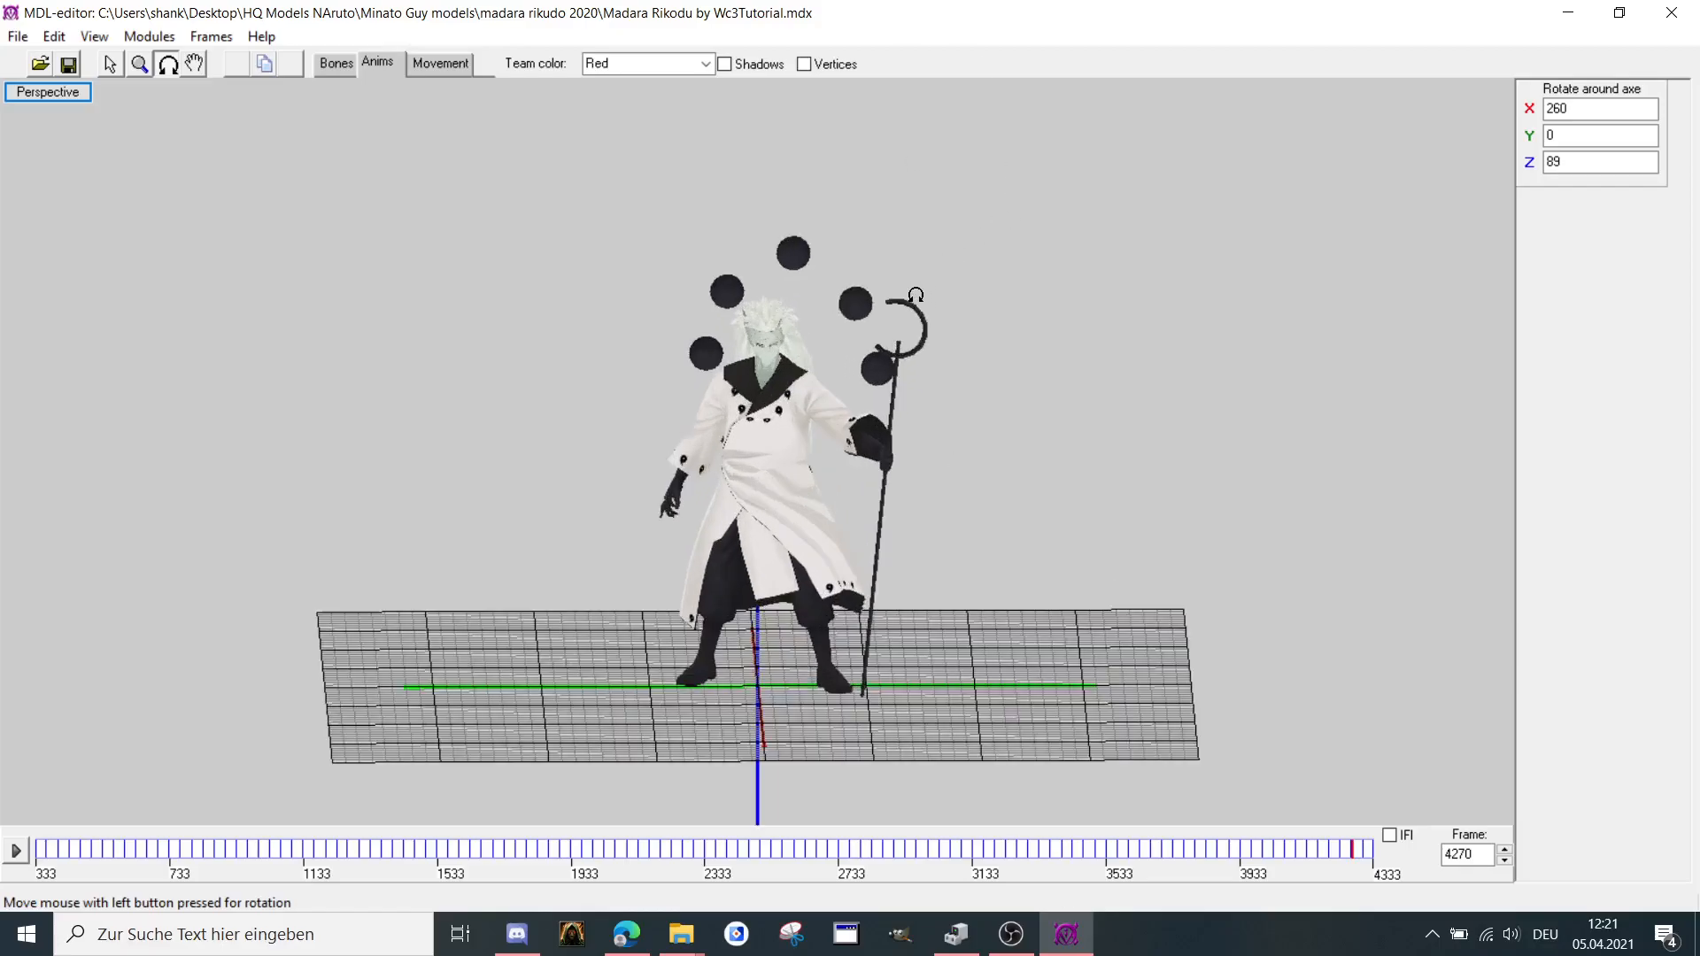
View the Madara model from the Back and Front presets, then orbit to a side angle.
right_click(915, 294)
click(955, 418)
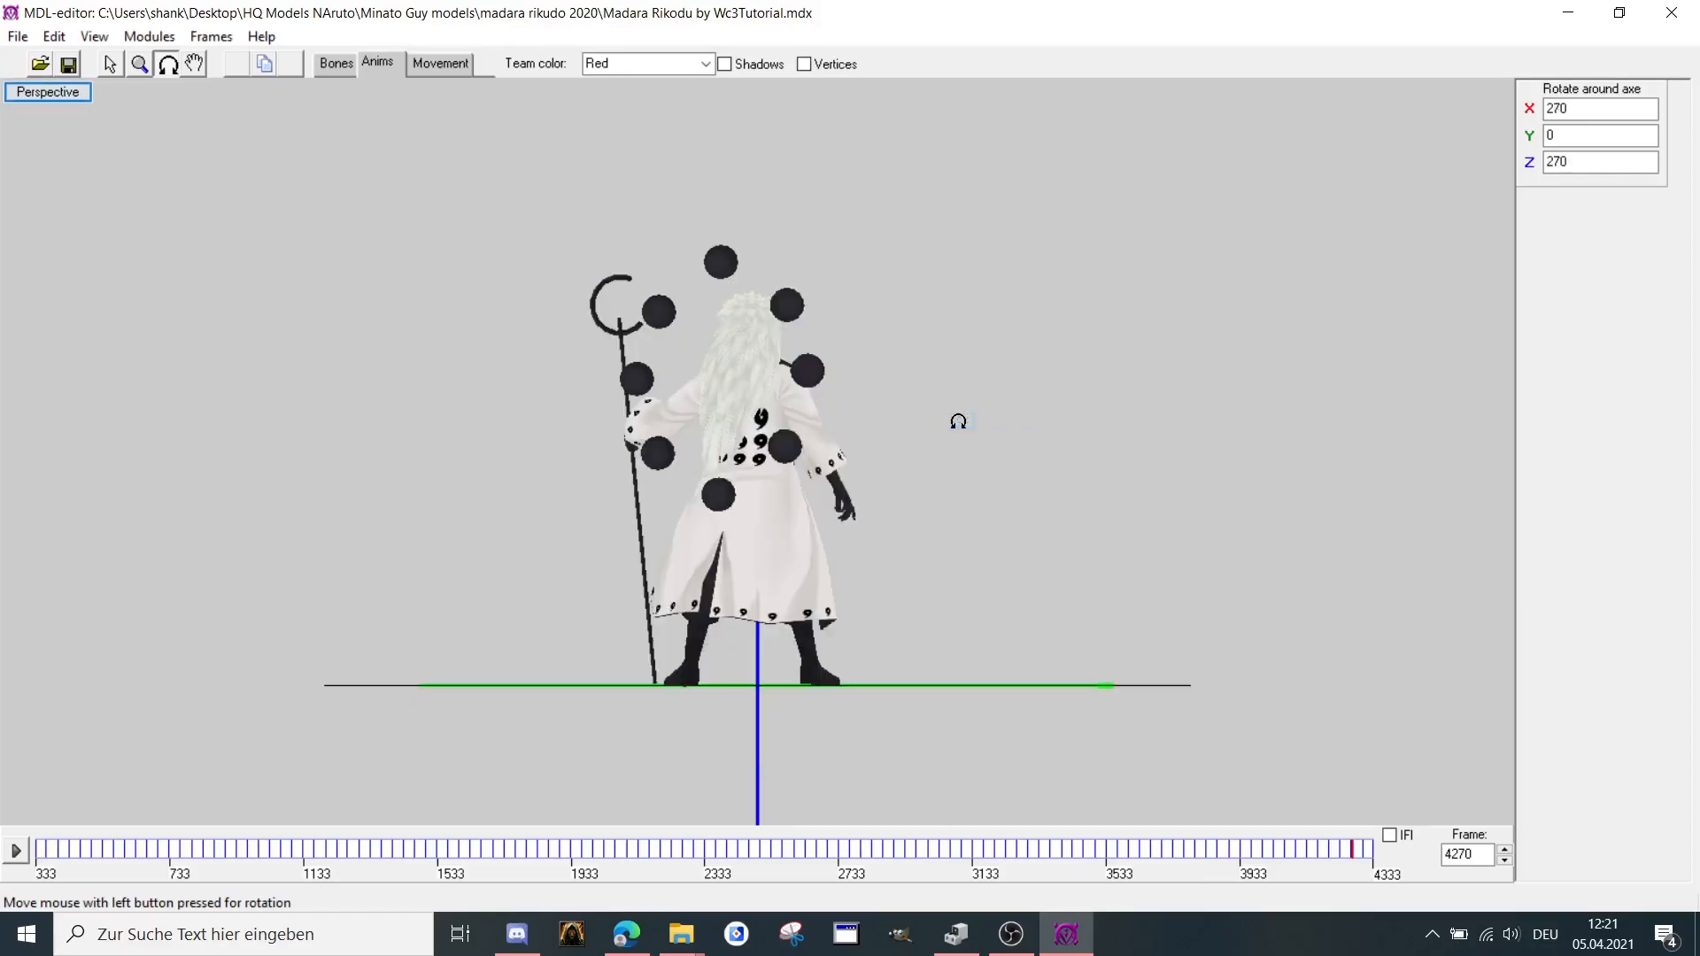
right_click(944, 407)
click(997, 519)
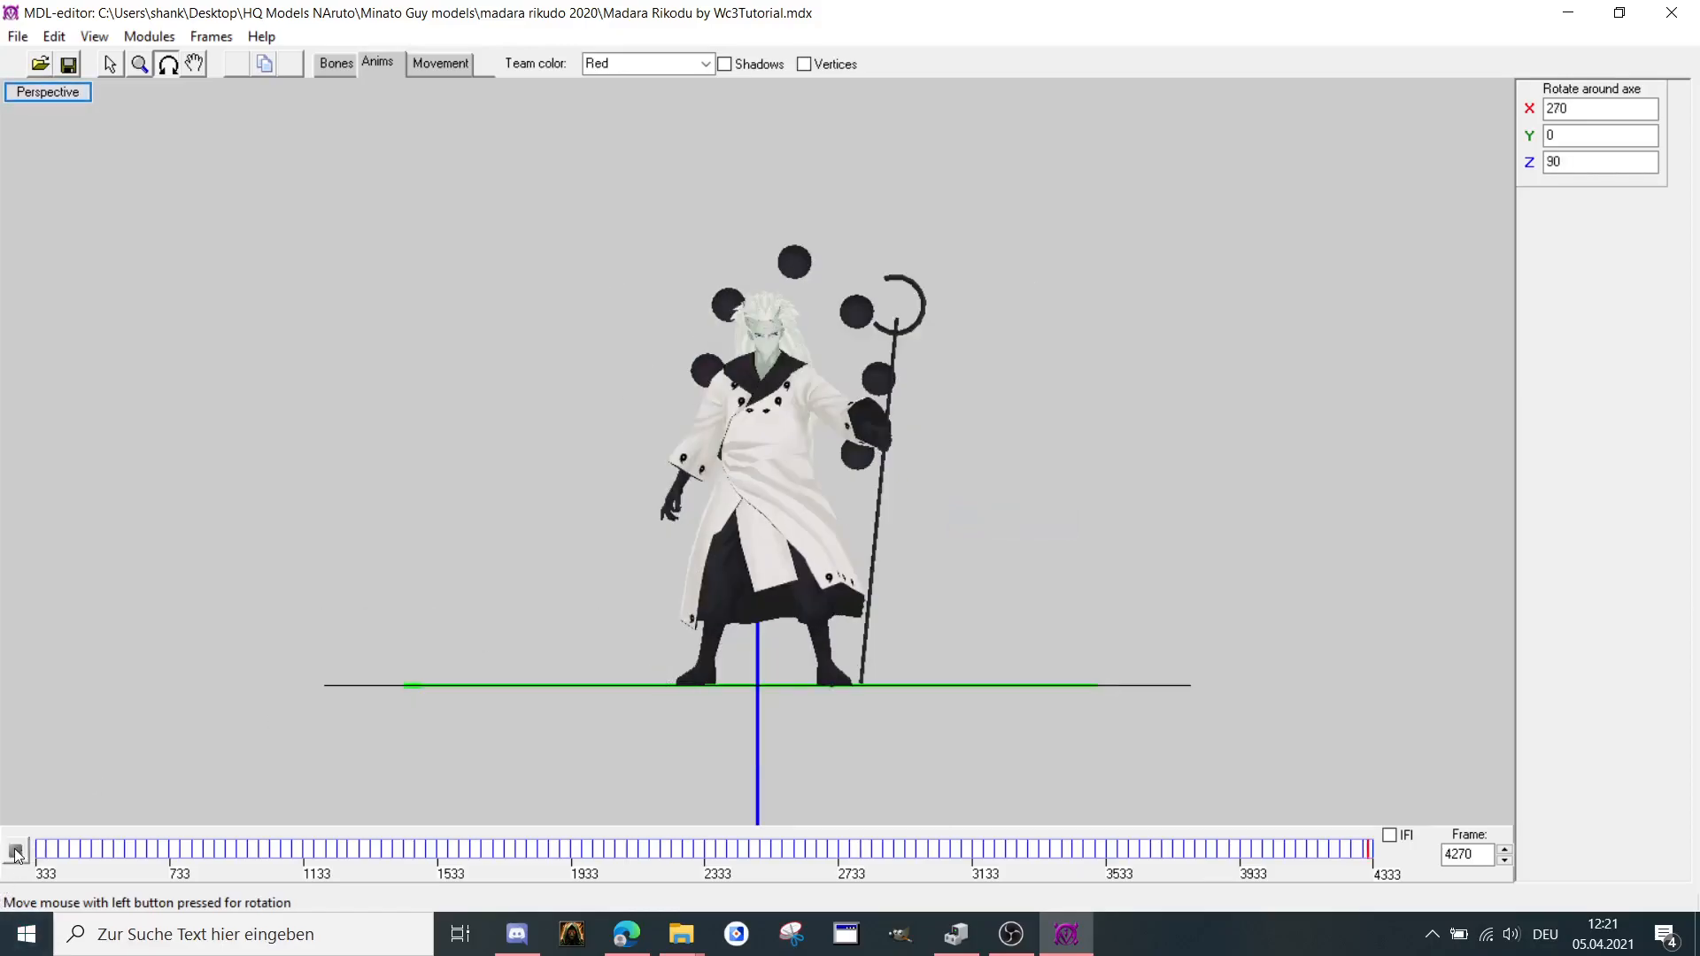
drag(916, 294, 806, 294)
scroll(807, 293, down, 2)
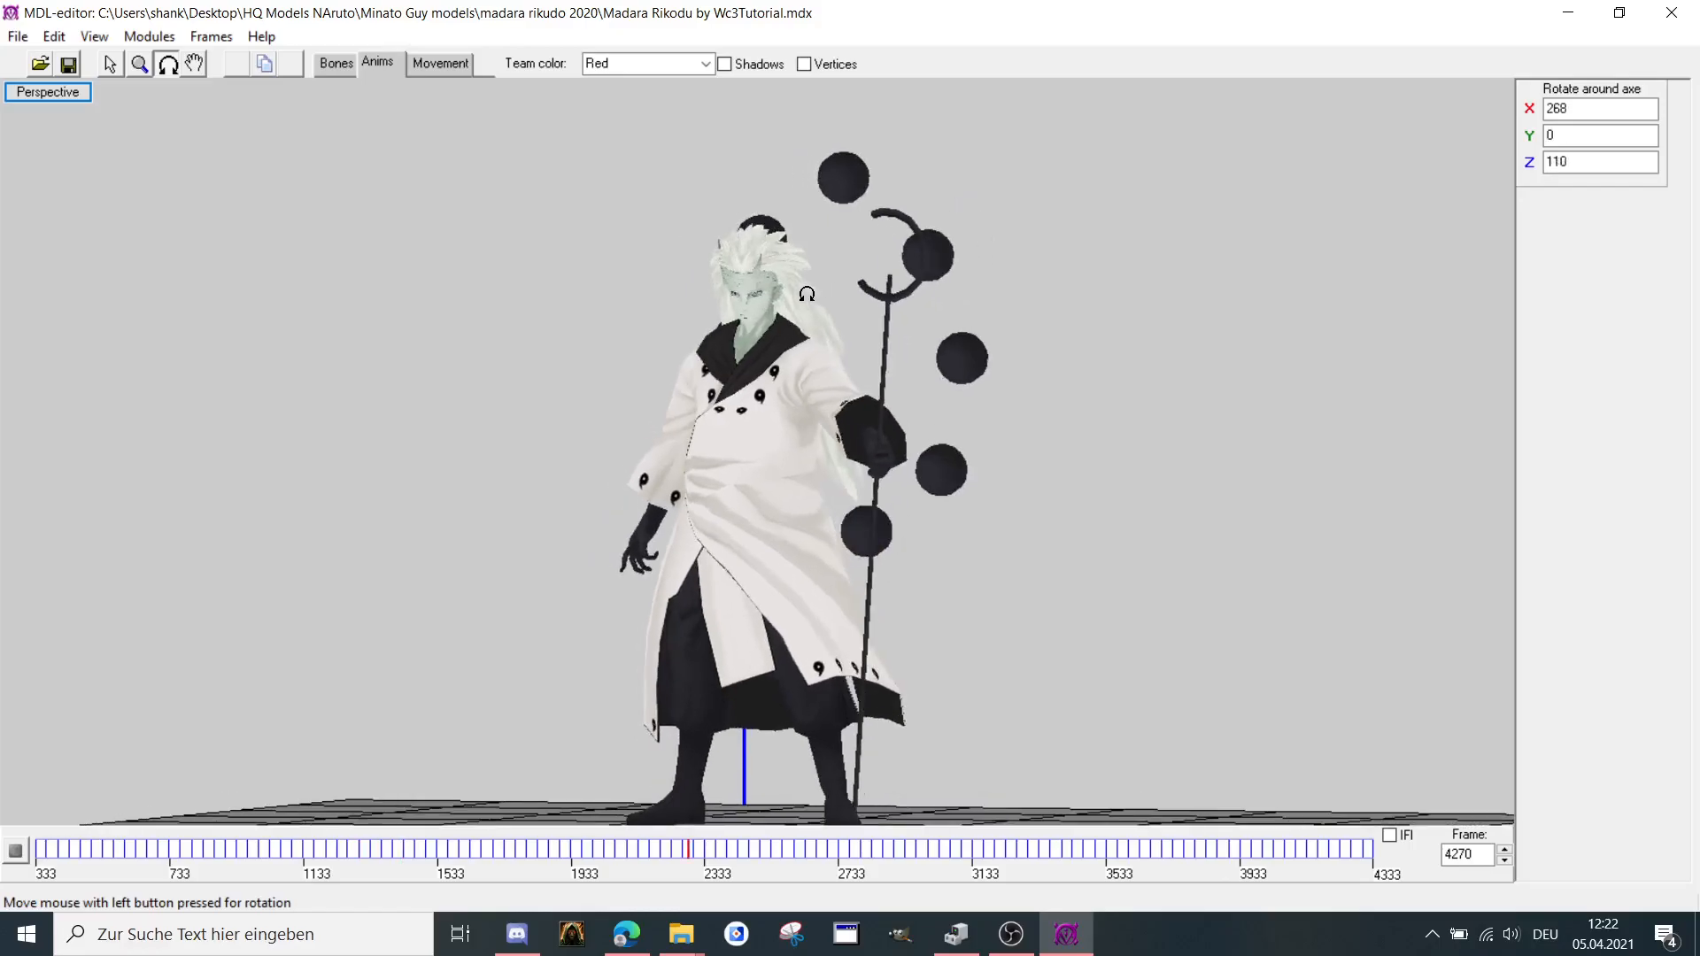
scroll(807, 294, up, 2)
drag(806, 294, 394, 332)
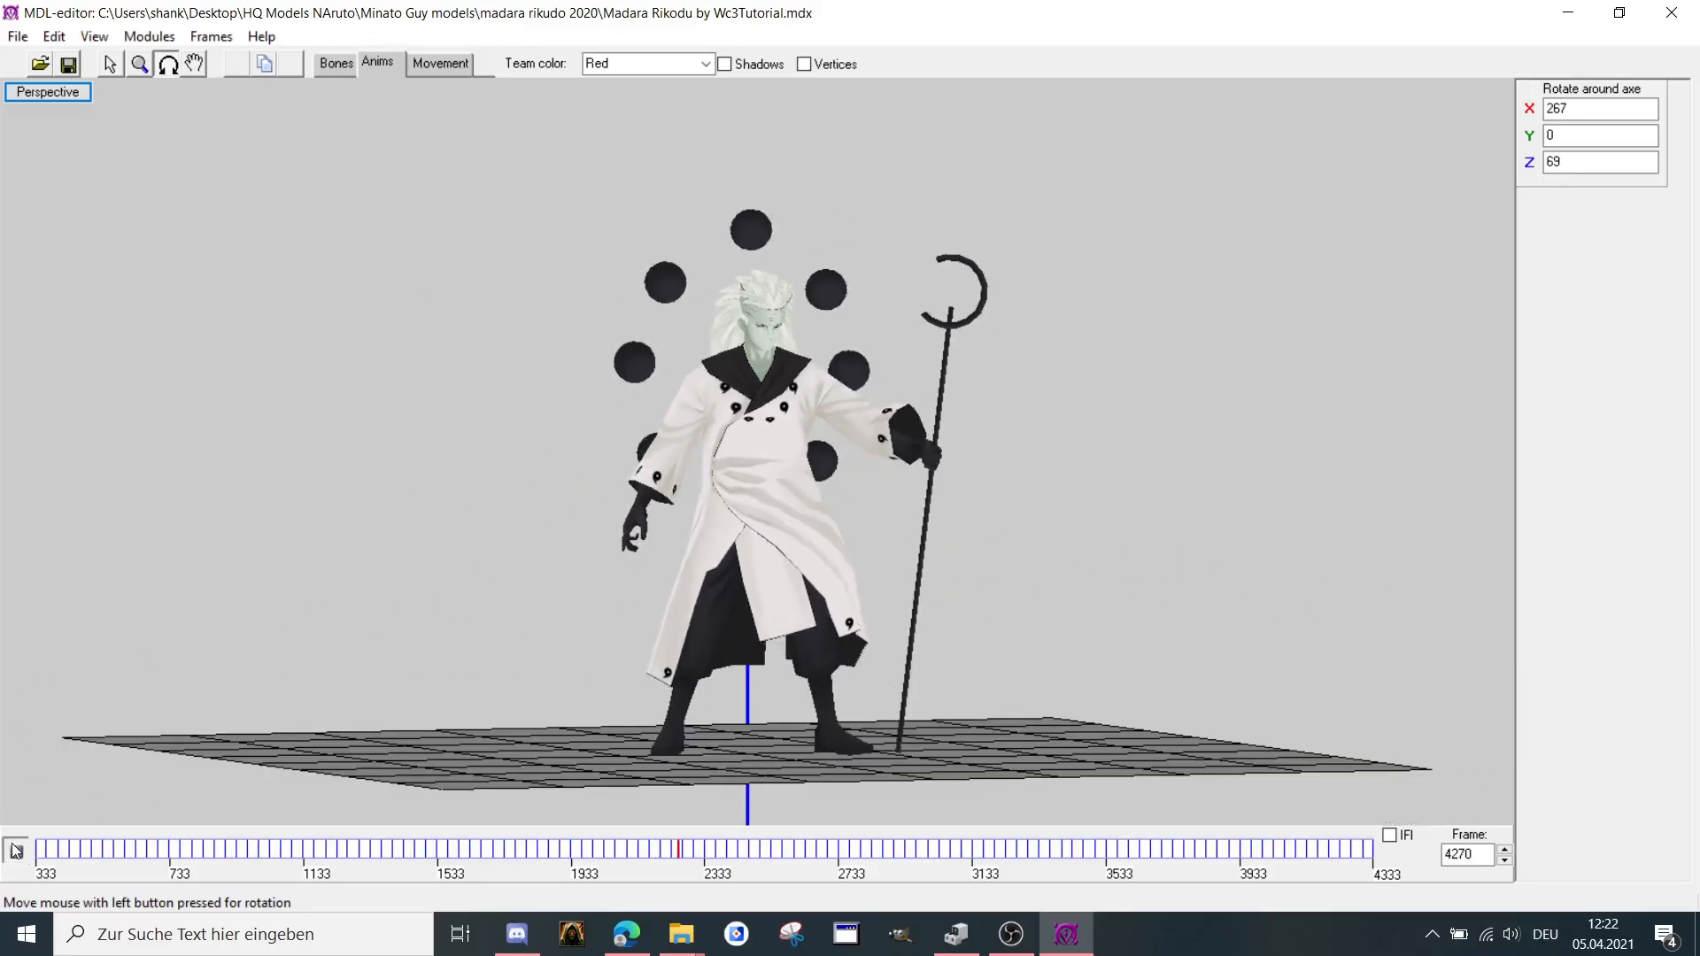
Switch to Discord to reach the software channel's Mdlvis and War3ModelEditor attachments.
click(517, 934)
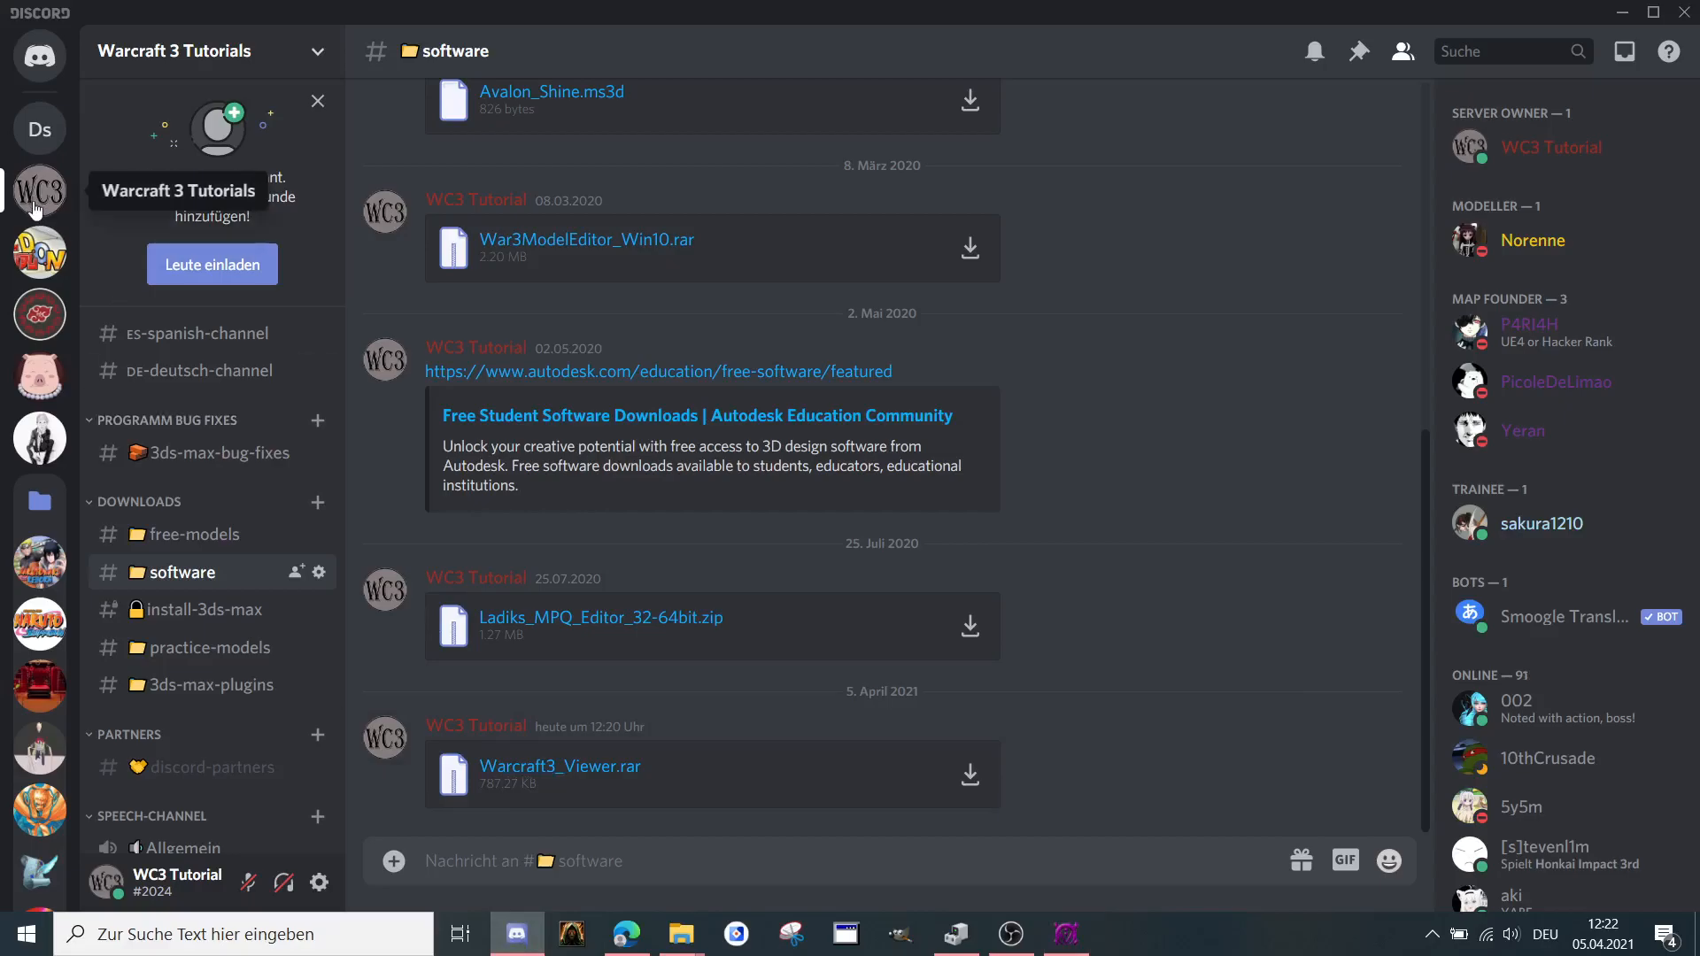
scroll(941, 710, up, 10)
scroll(816, 406, down, 10)
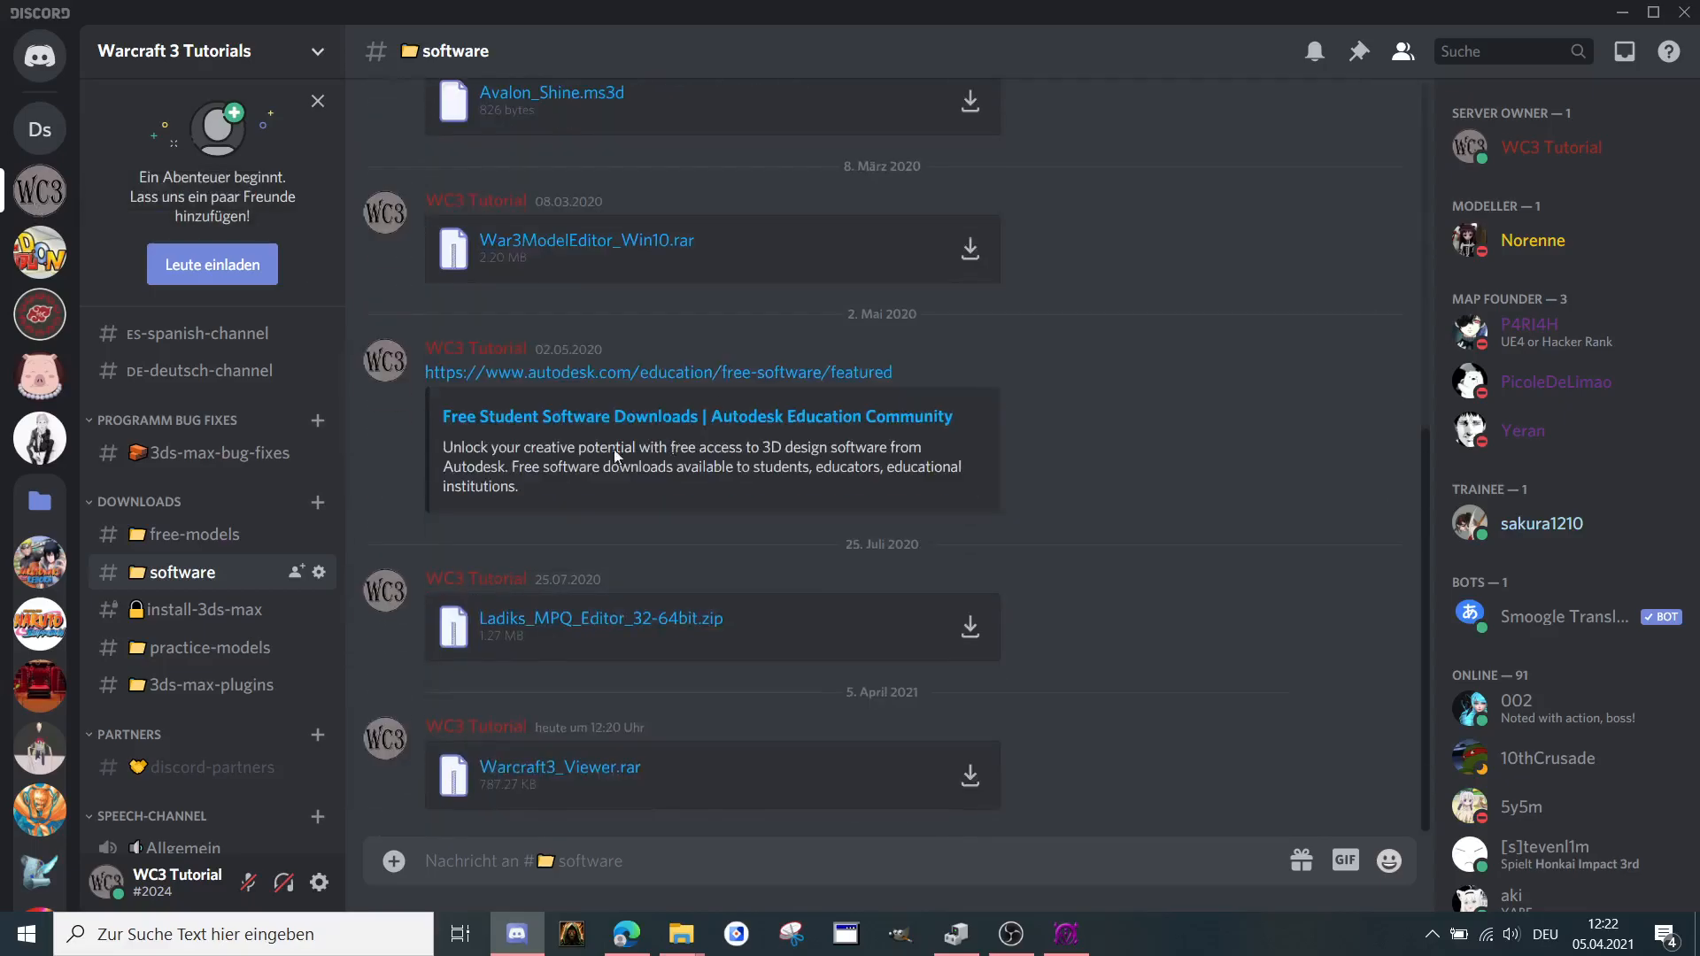
scroll(265, 444, up, 5)
scroll(264, 445, down, 3)
scroll(245, 432, down, 3)
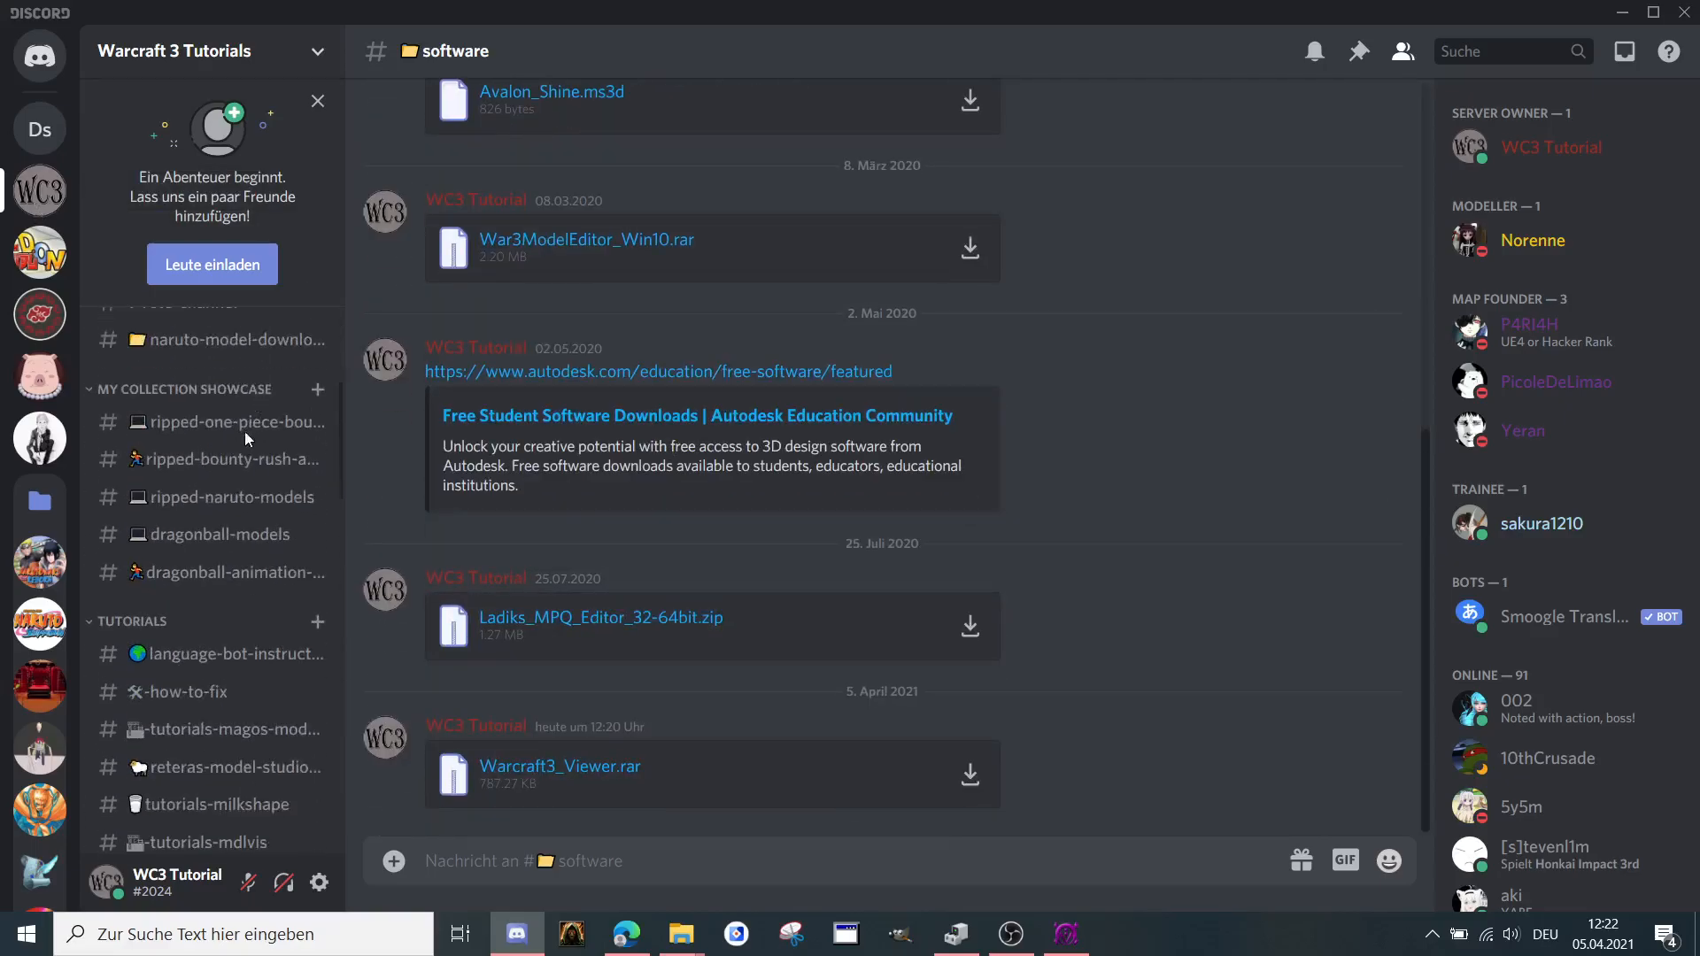
scroll(227, 459, down, 3)
scroll(199, 505, down, 4)
scroll(165, 622, down, 4)
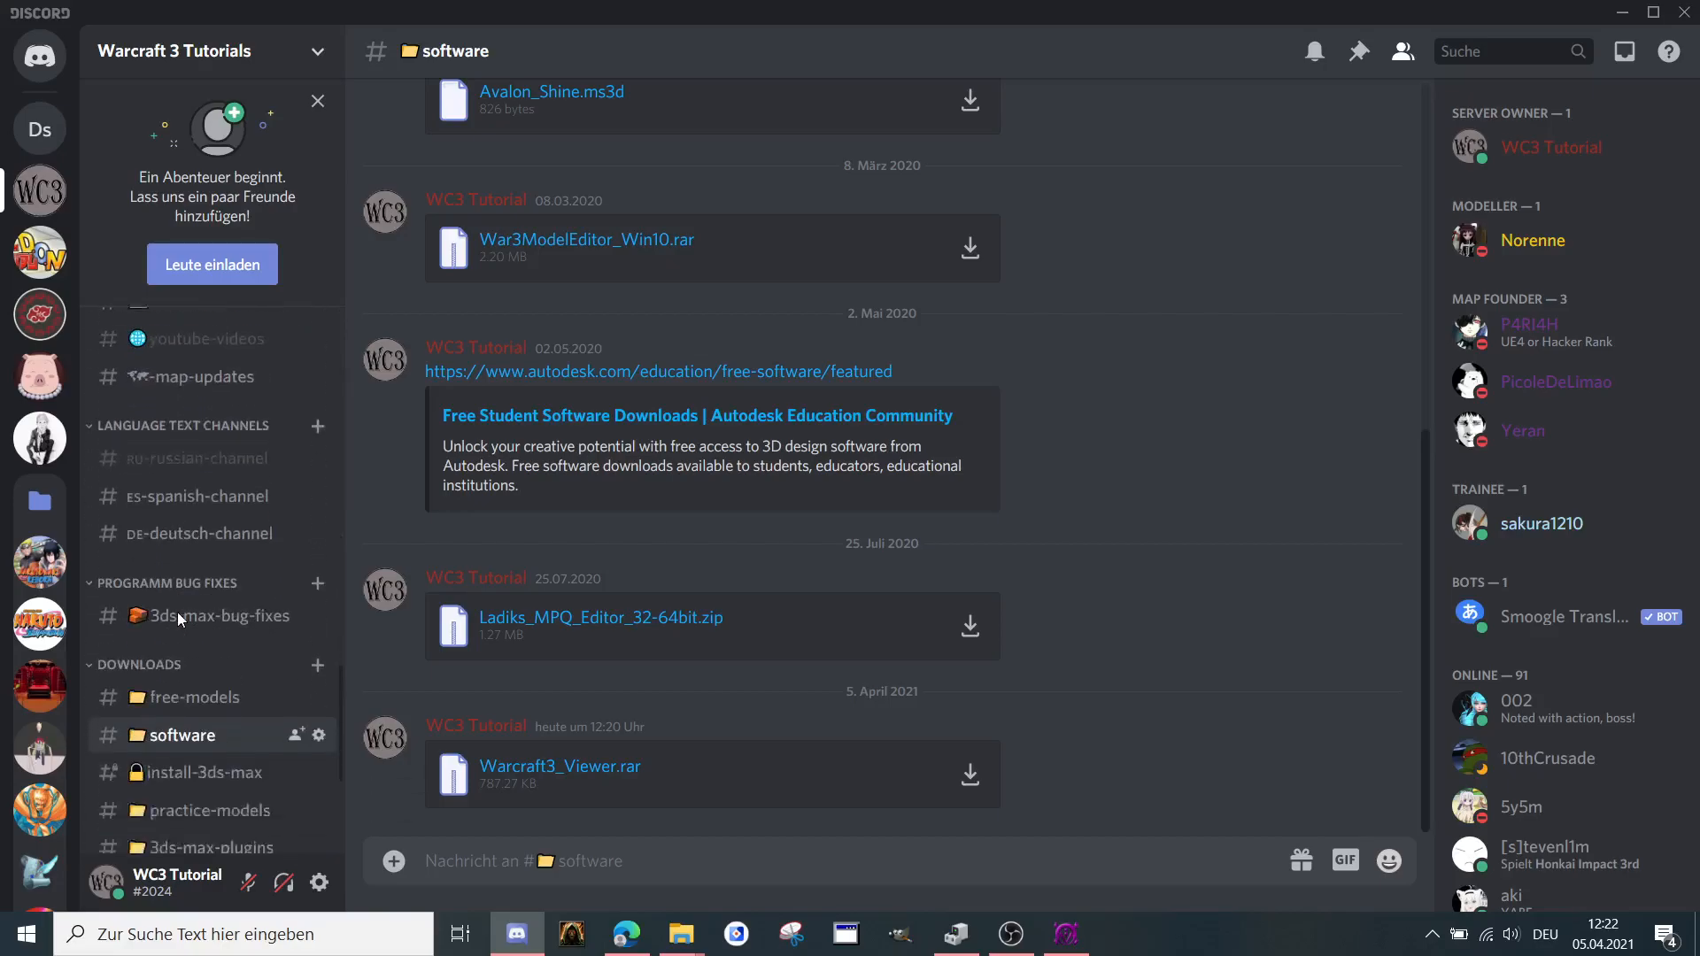
scroll(177, 613, down, 2)
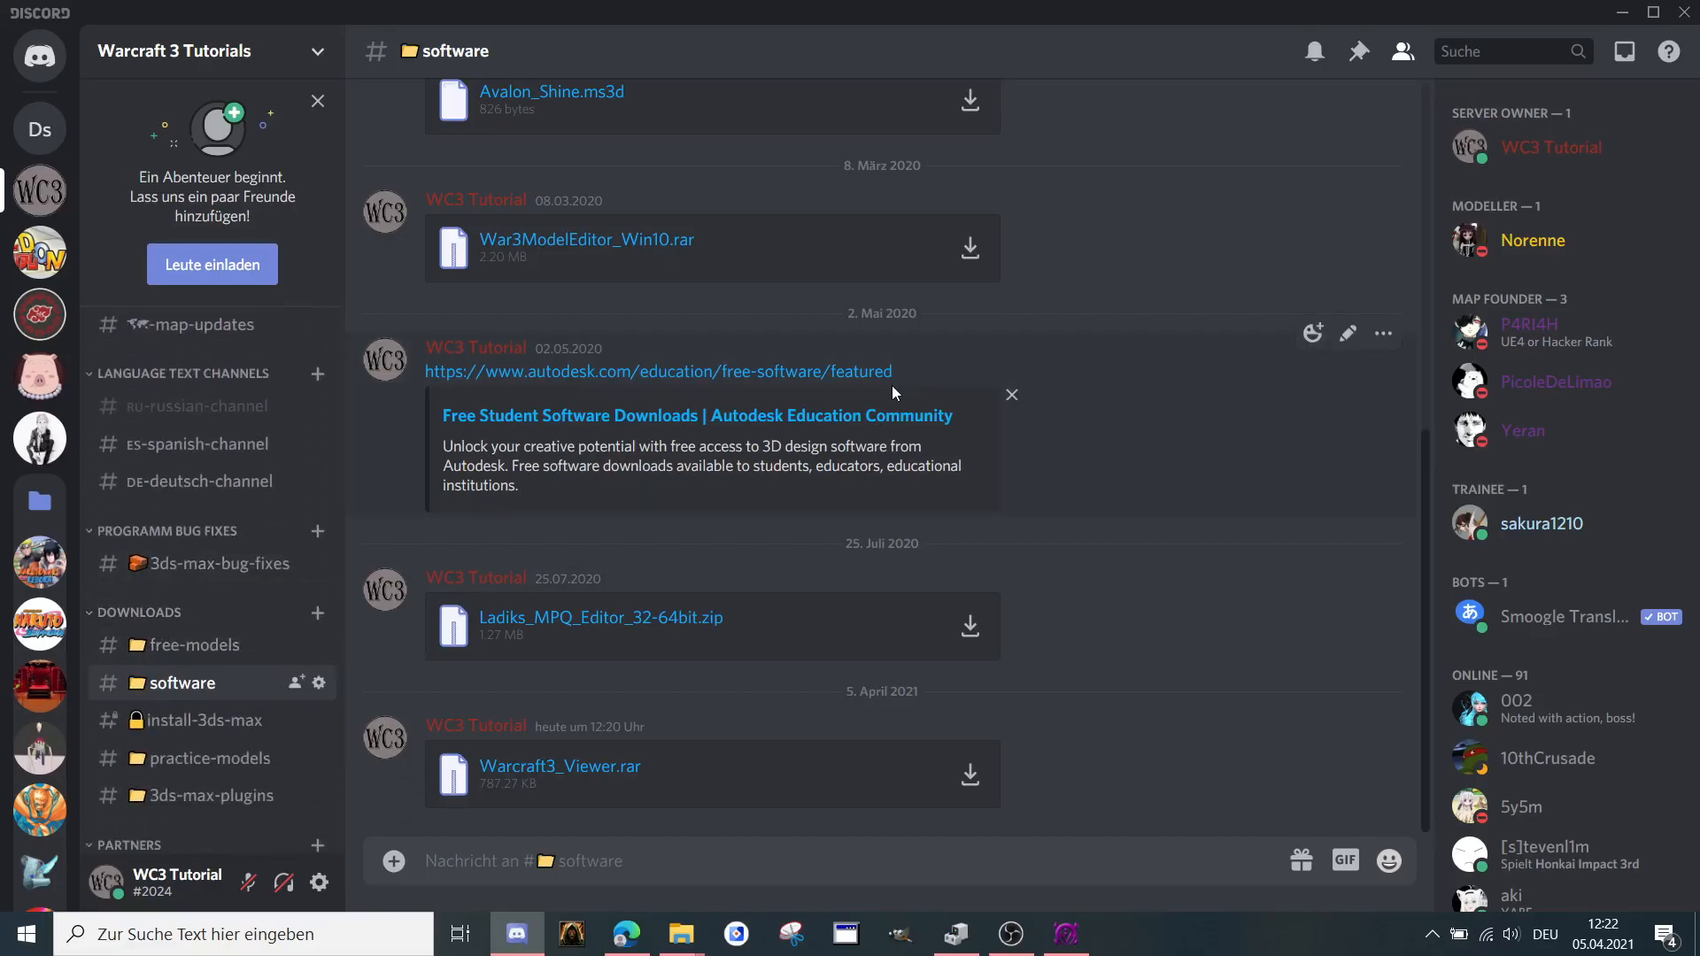
scroll(891, 385, up, 3)
scroll(892, 386, up, 3)
scroll(891, 386, up, 3)
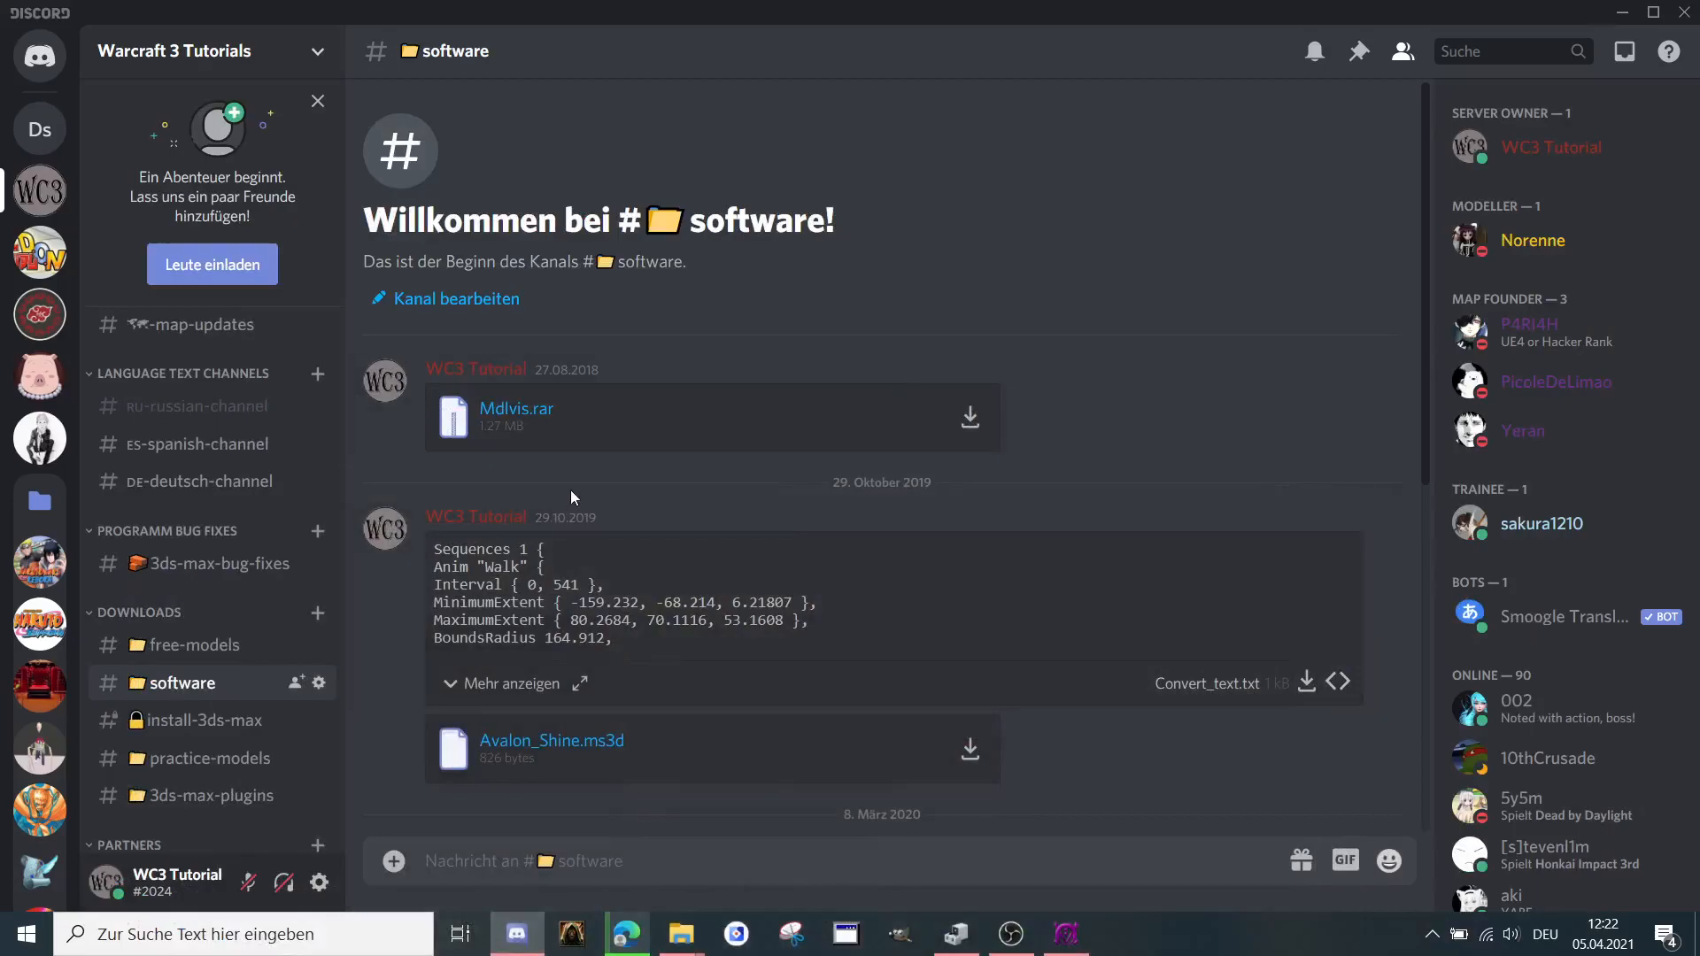
scroll(576, 494, down, 3)
scroll(576, 494, down, 3)
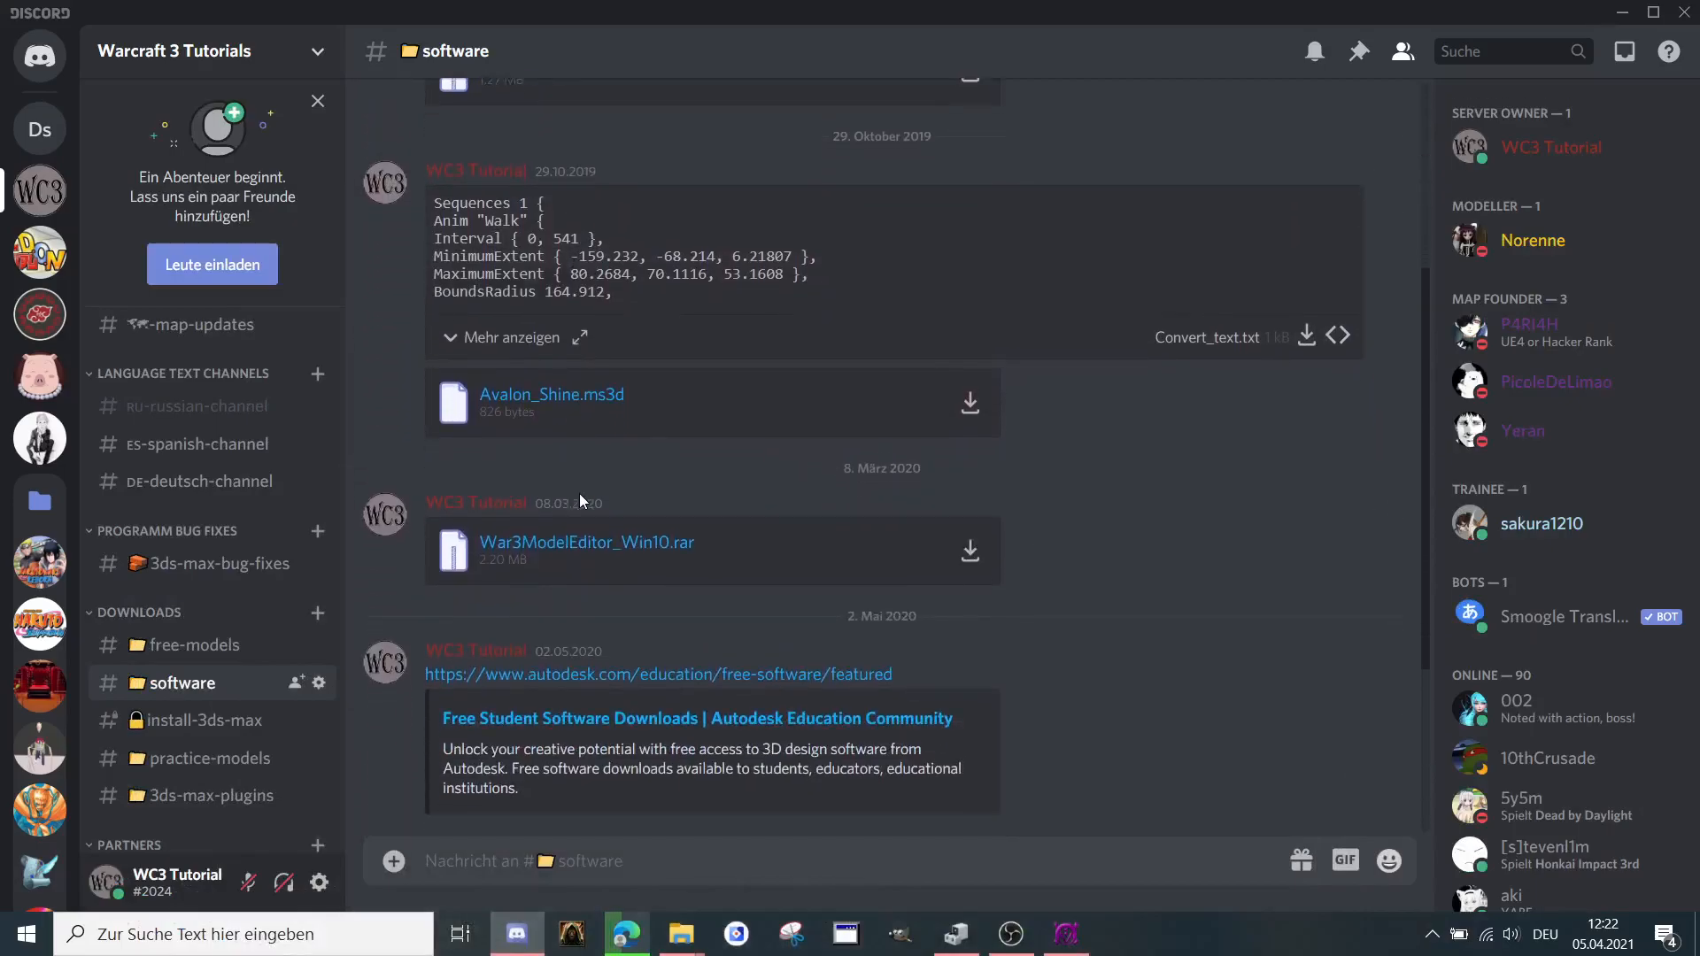
scroll(578, 489, down, 2)
scroll(630, 375, down, 2)
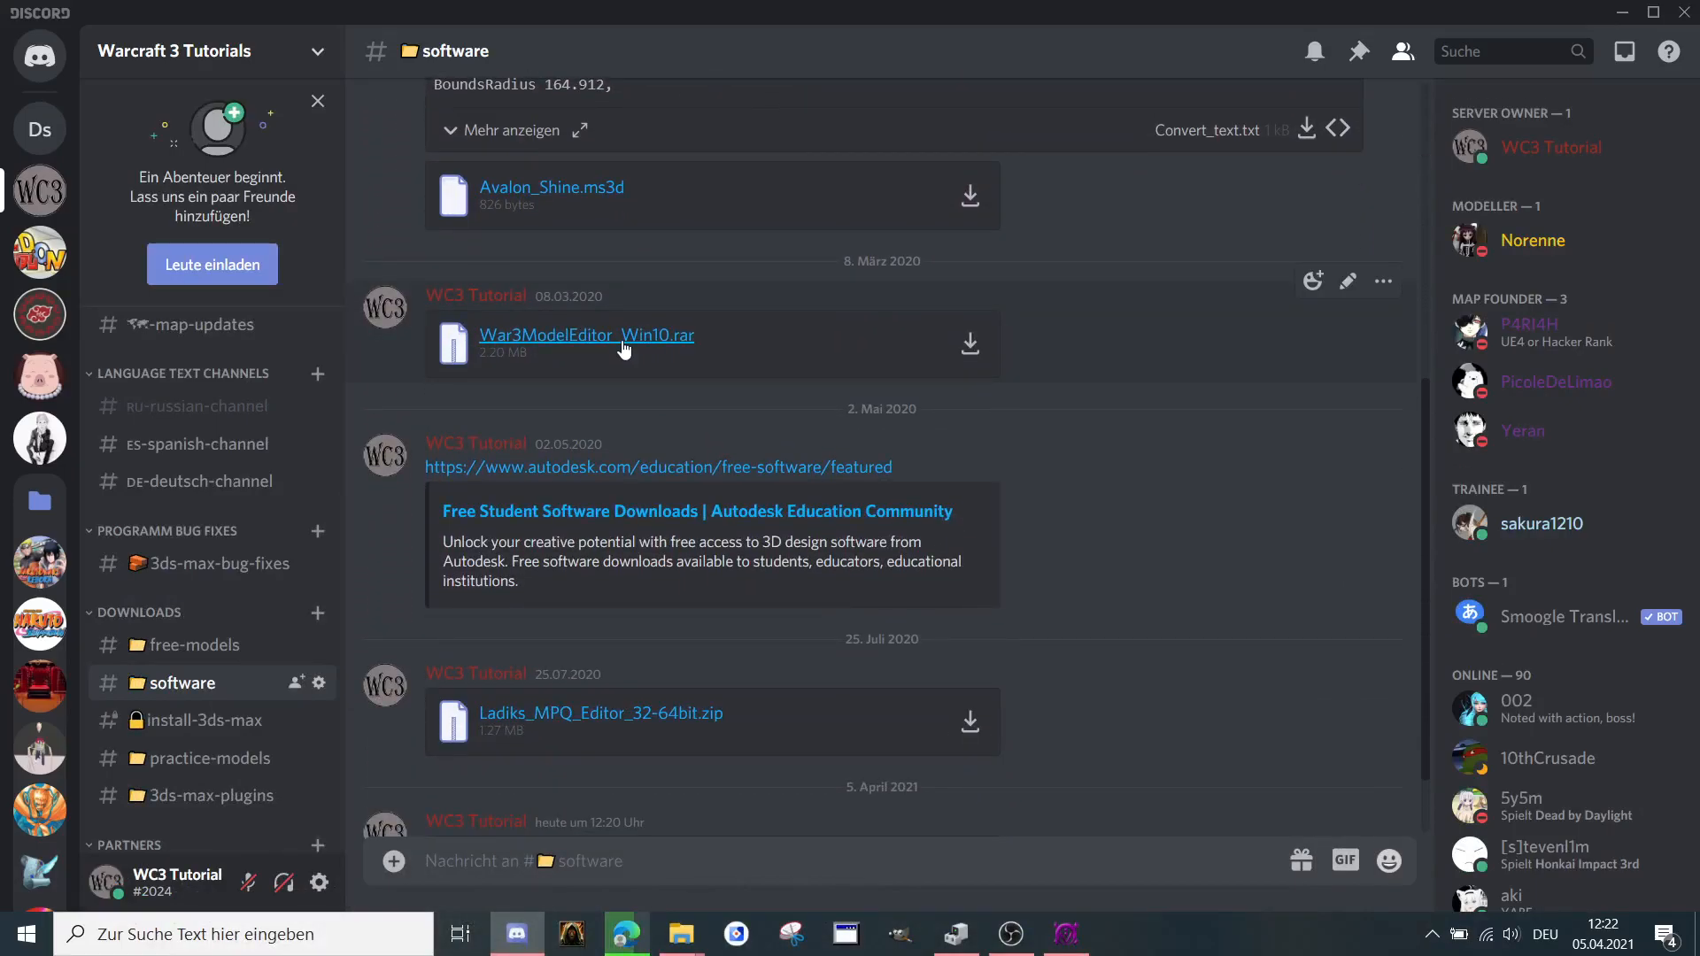
Download War3ModelEditor_Win10.rar and load chaosrealm.co in a new Edge tab.
click(624, 343)
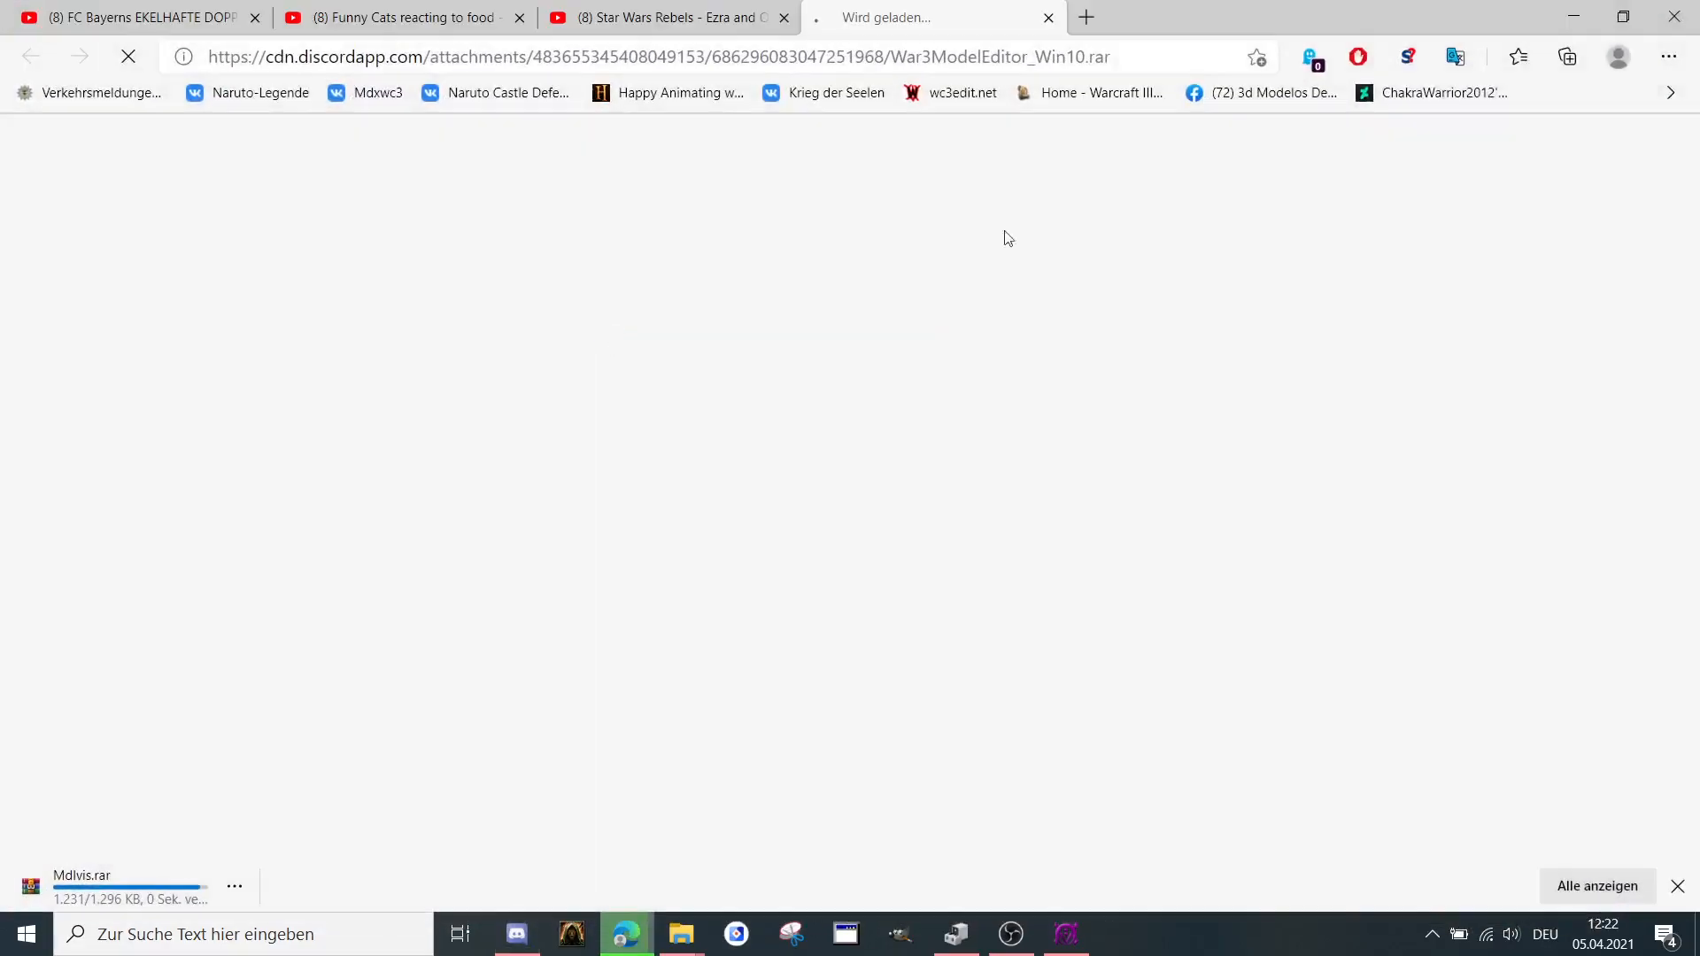
scroll(556, 473, down, 1)
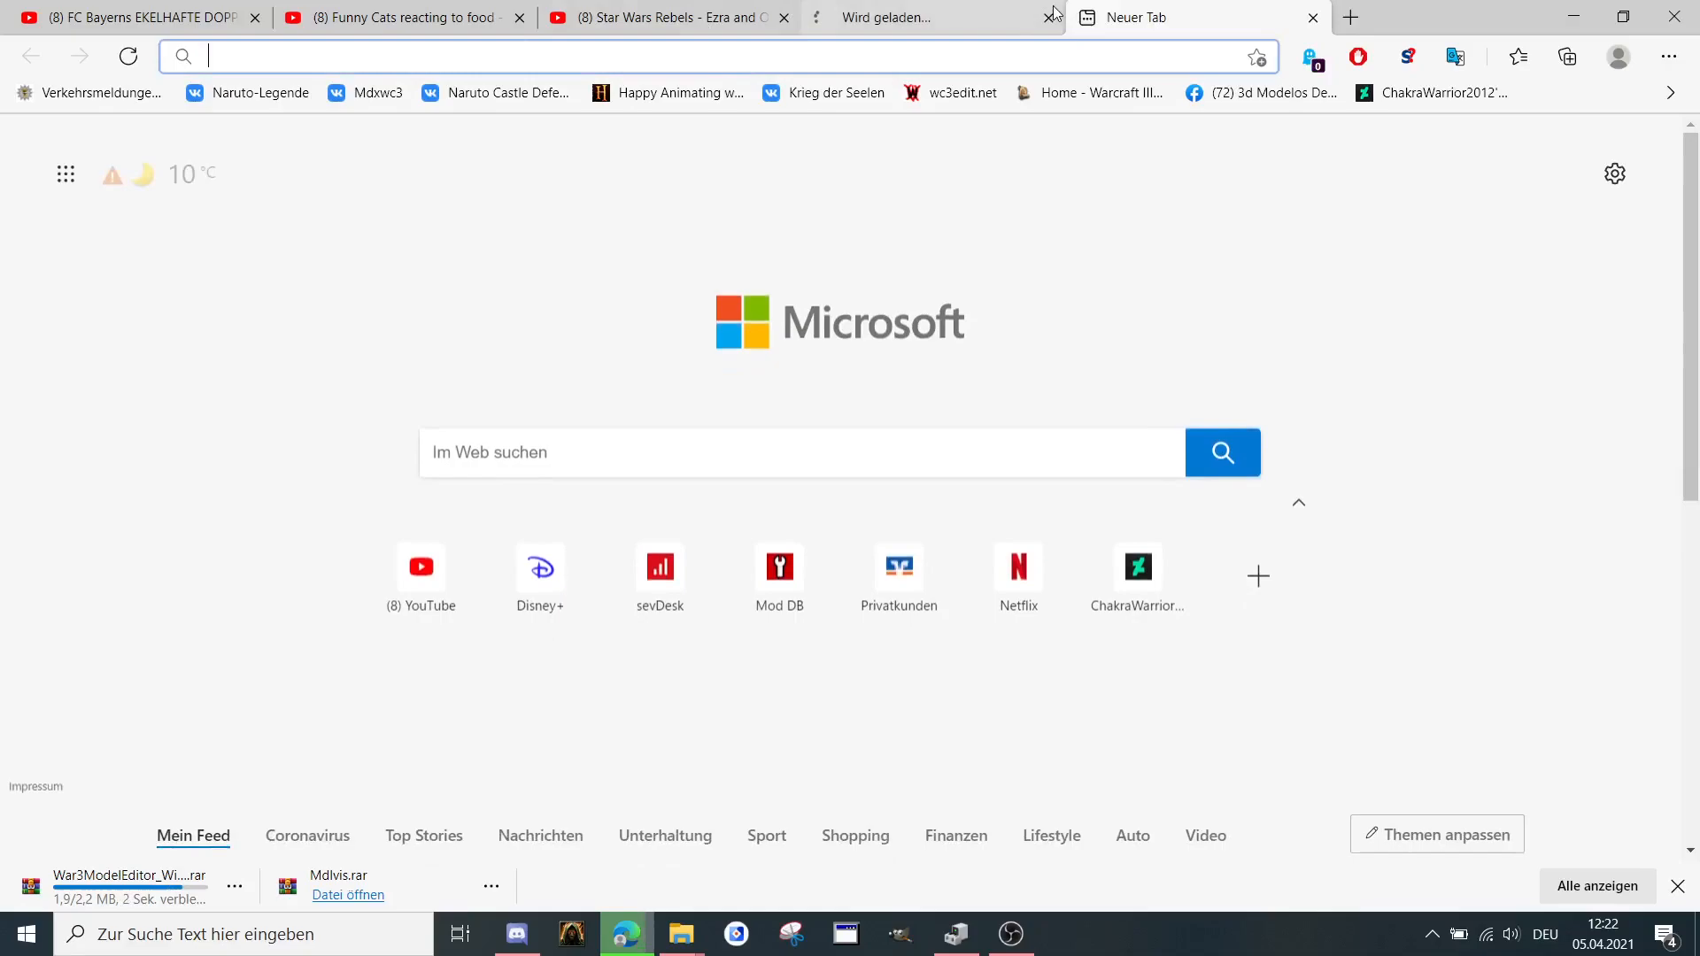
text(chaosrealm.co)
key(Return)
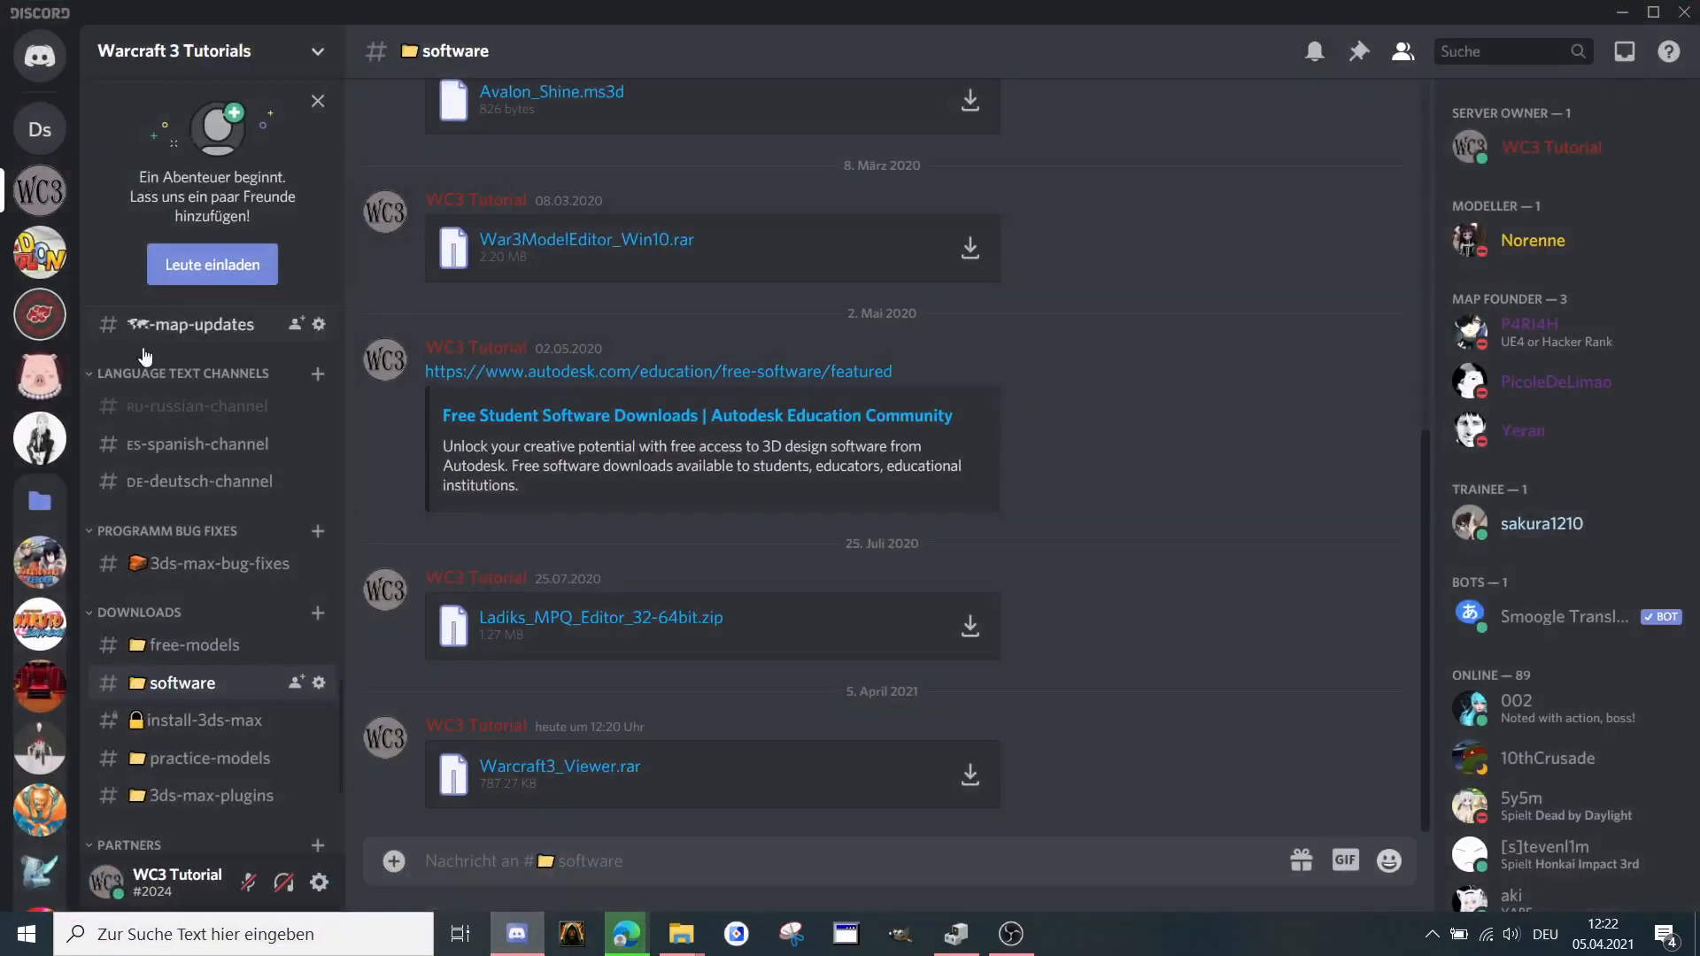
scroll(167, 516, down, 5)
scroll(166, 516, up, 5)
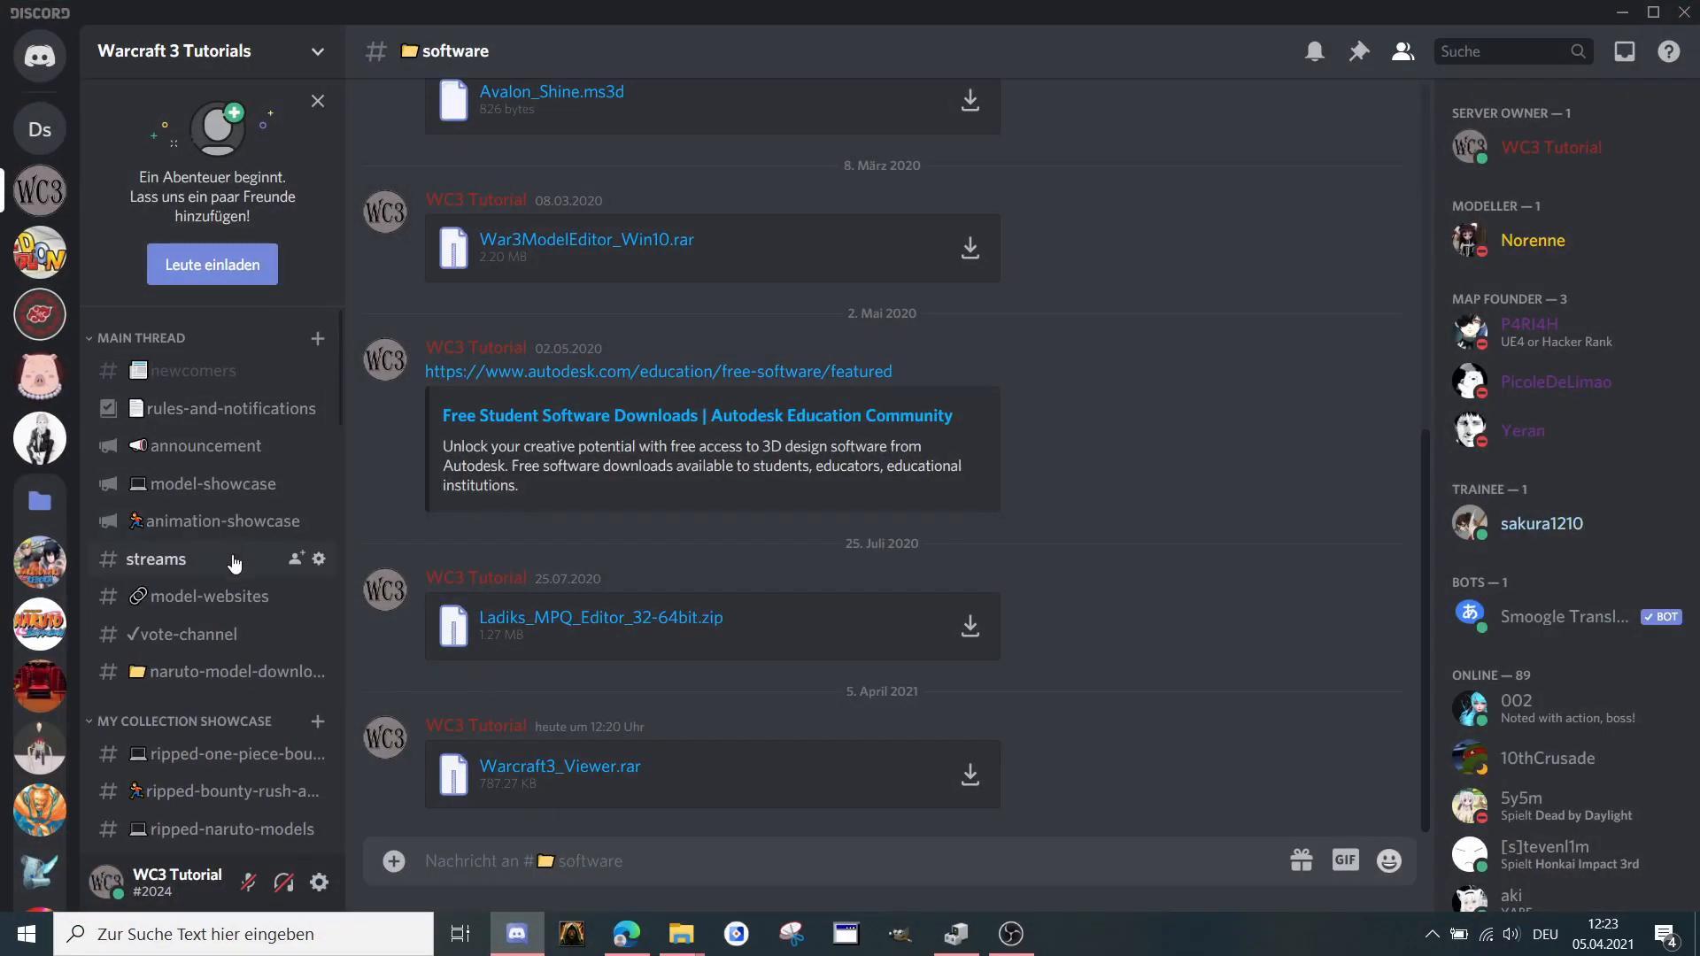
Show the #model-websites channel with its Warcraft 3 model resource links.
click(209, 596)
scroll(541, 370, up, 1)
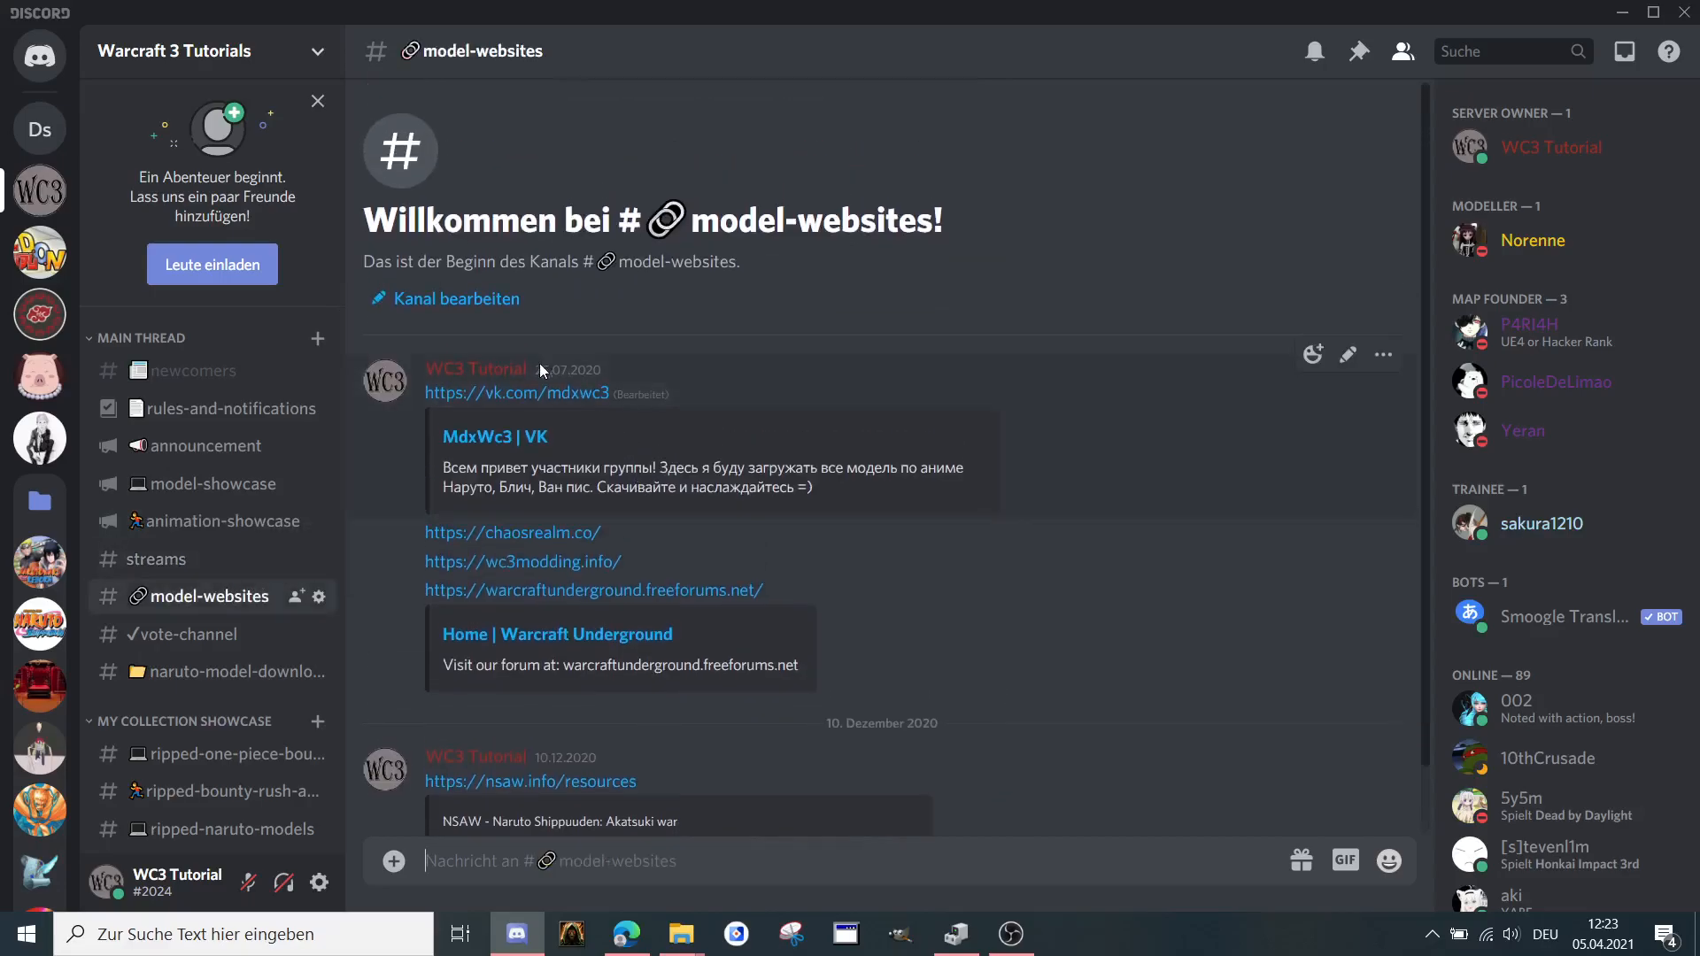
scroll(547, 410, down, 1)
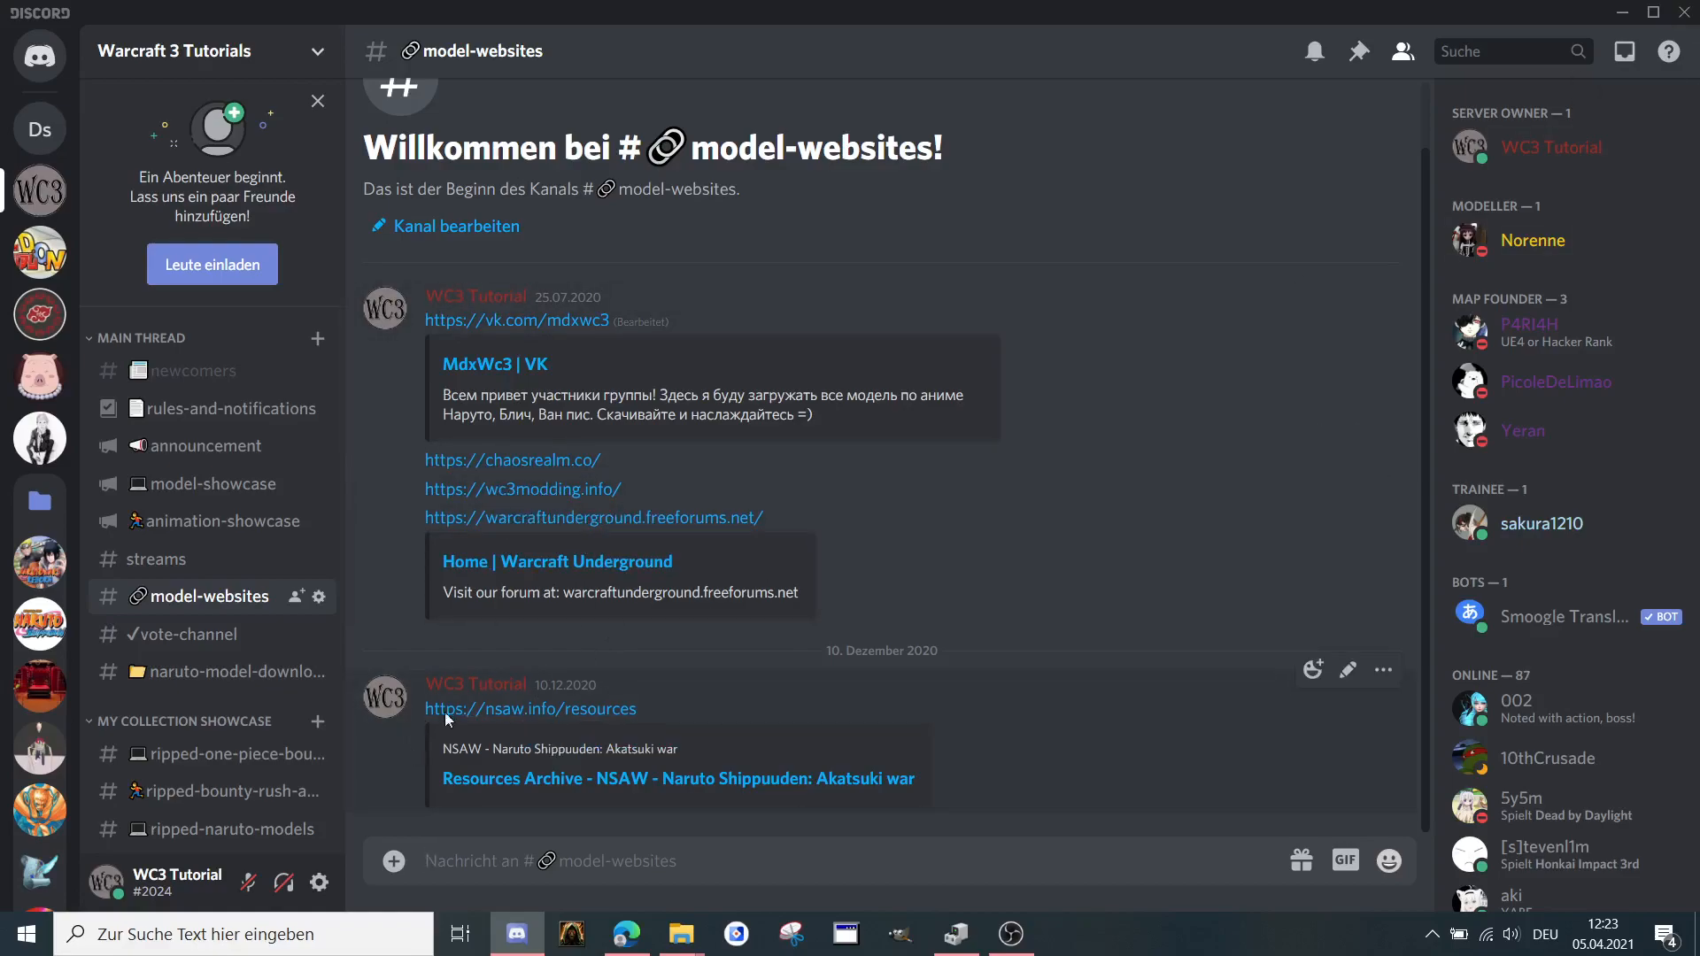
Minimize Discord and log in to the Chaos Realm forum as Wc3 Tutorial.
click(1621, 12)
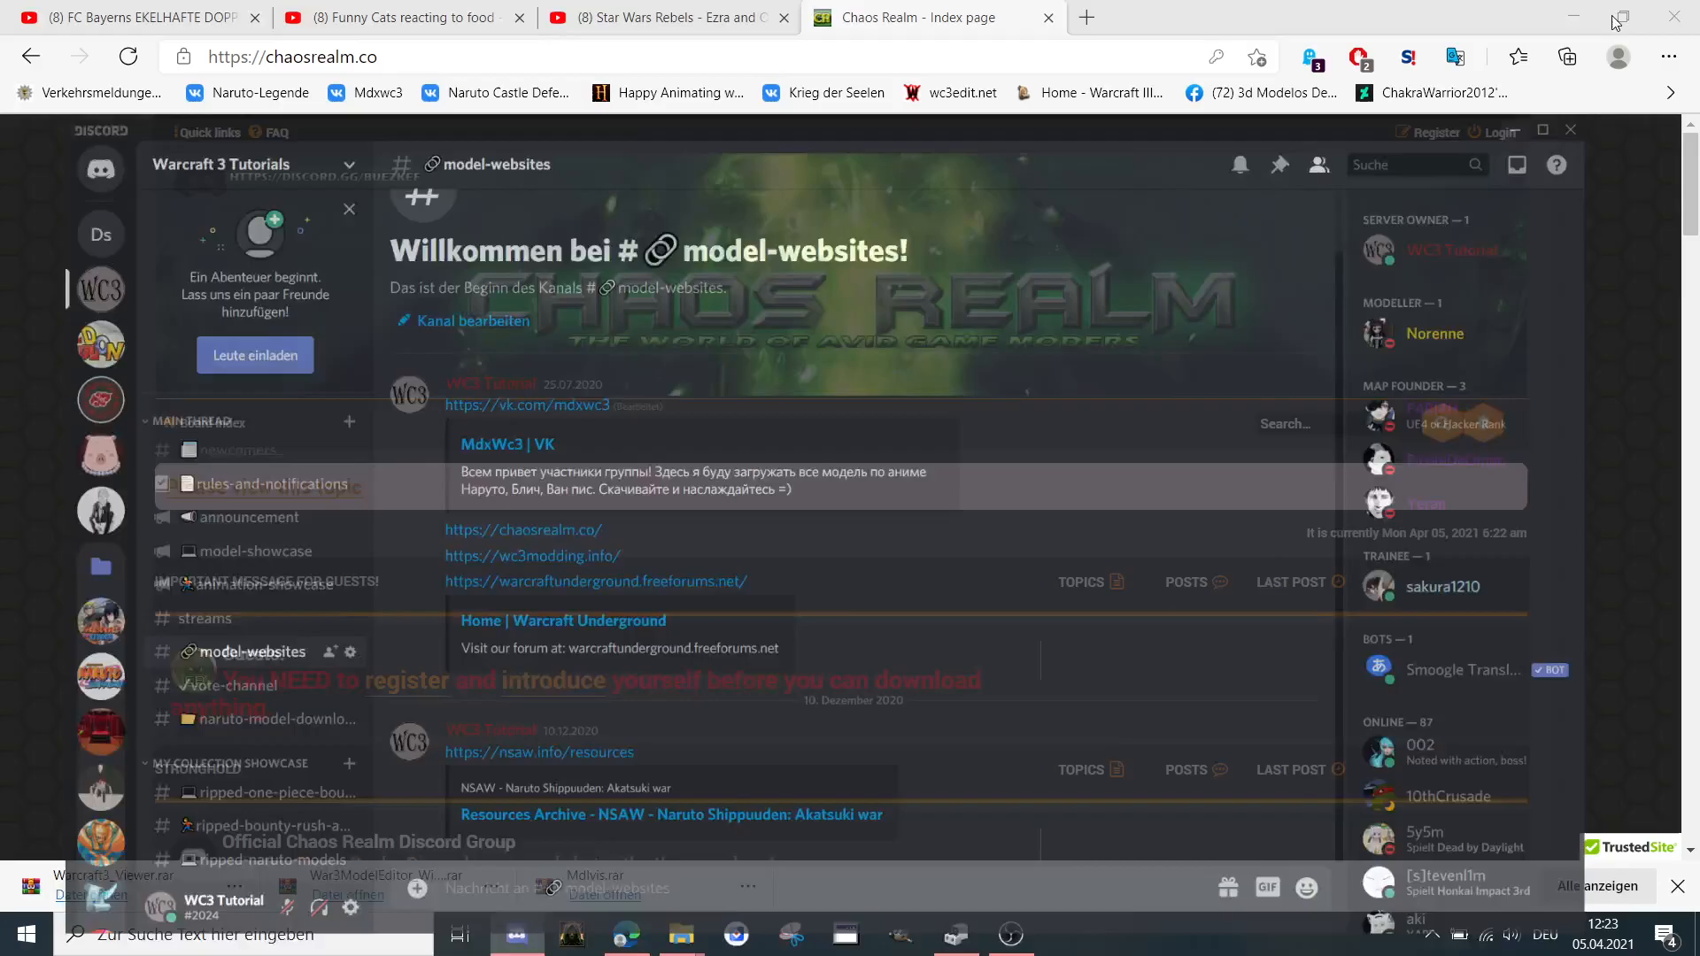
scroll(826, 350, down, 3)
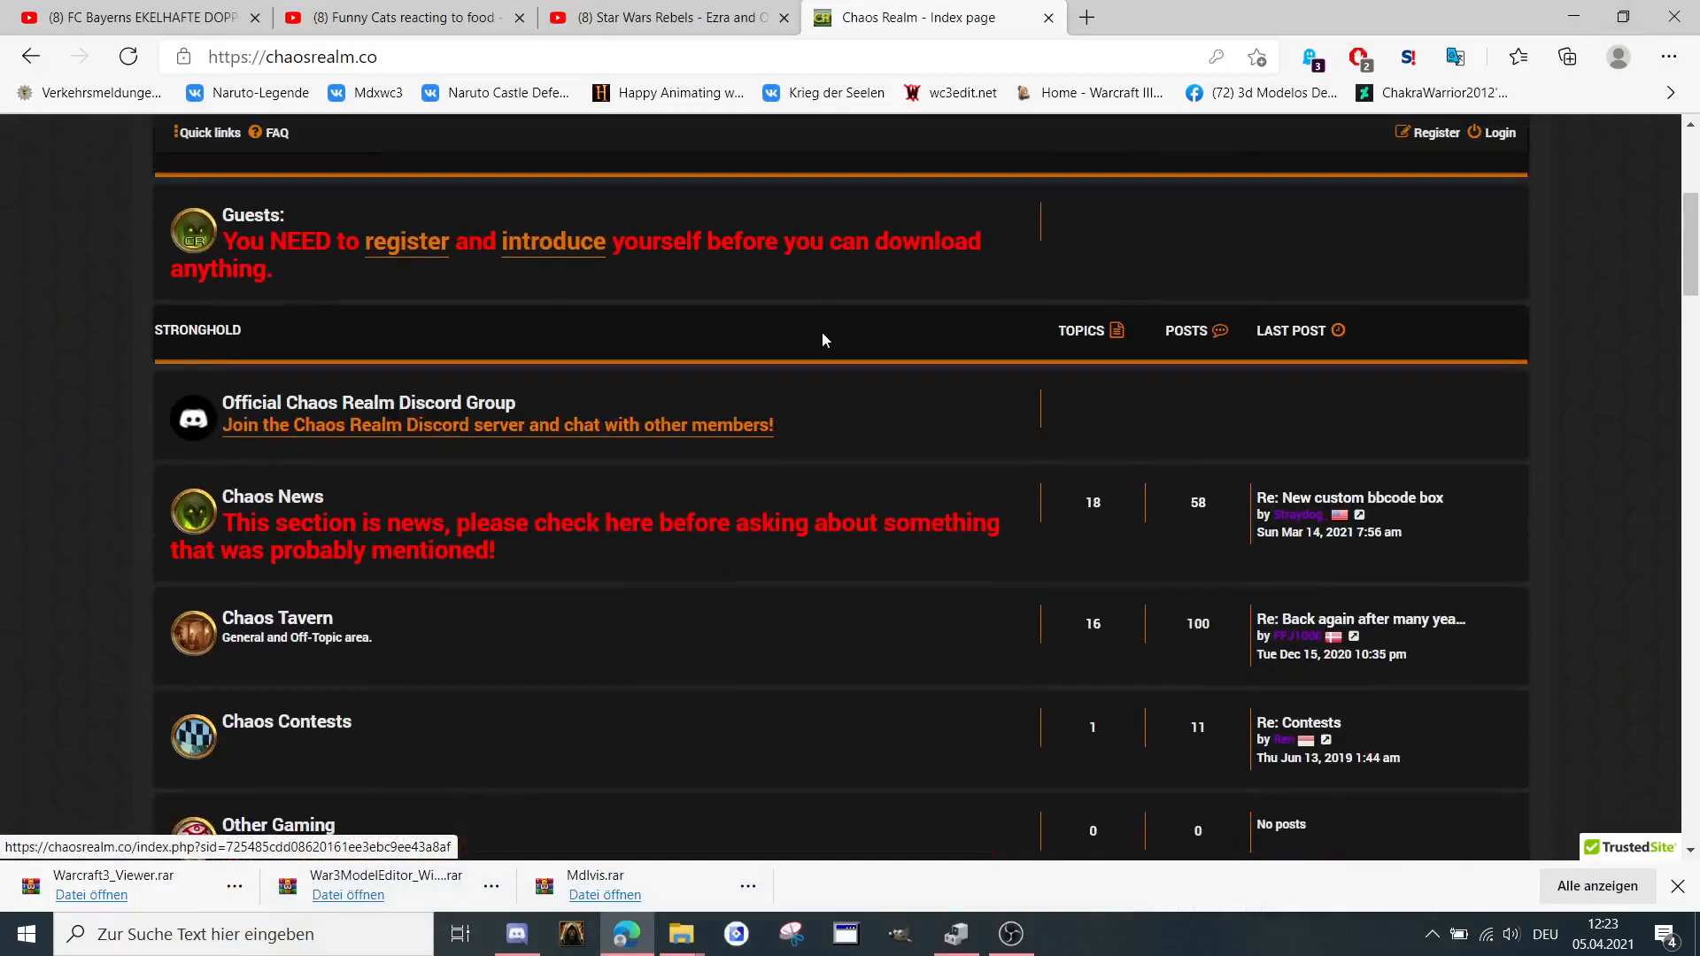
scroll(851, 305, up, 3)
click(1503, 134)
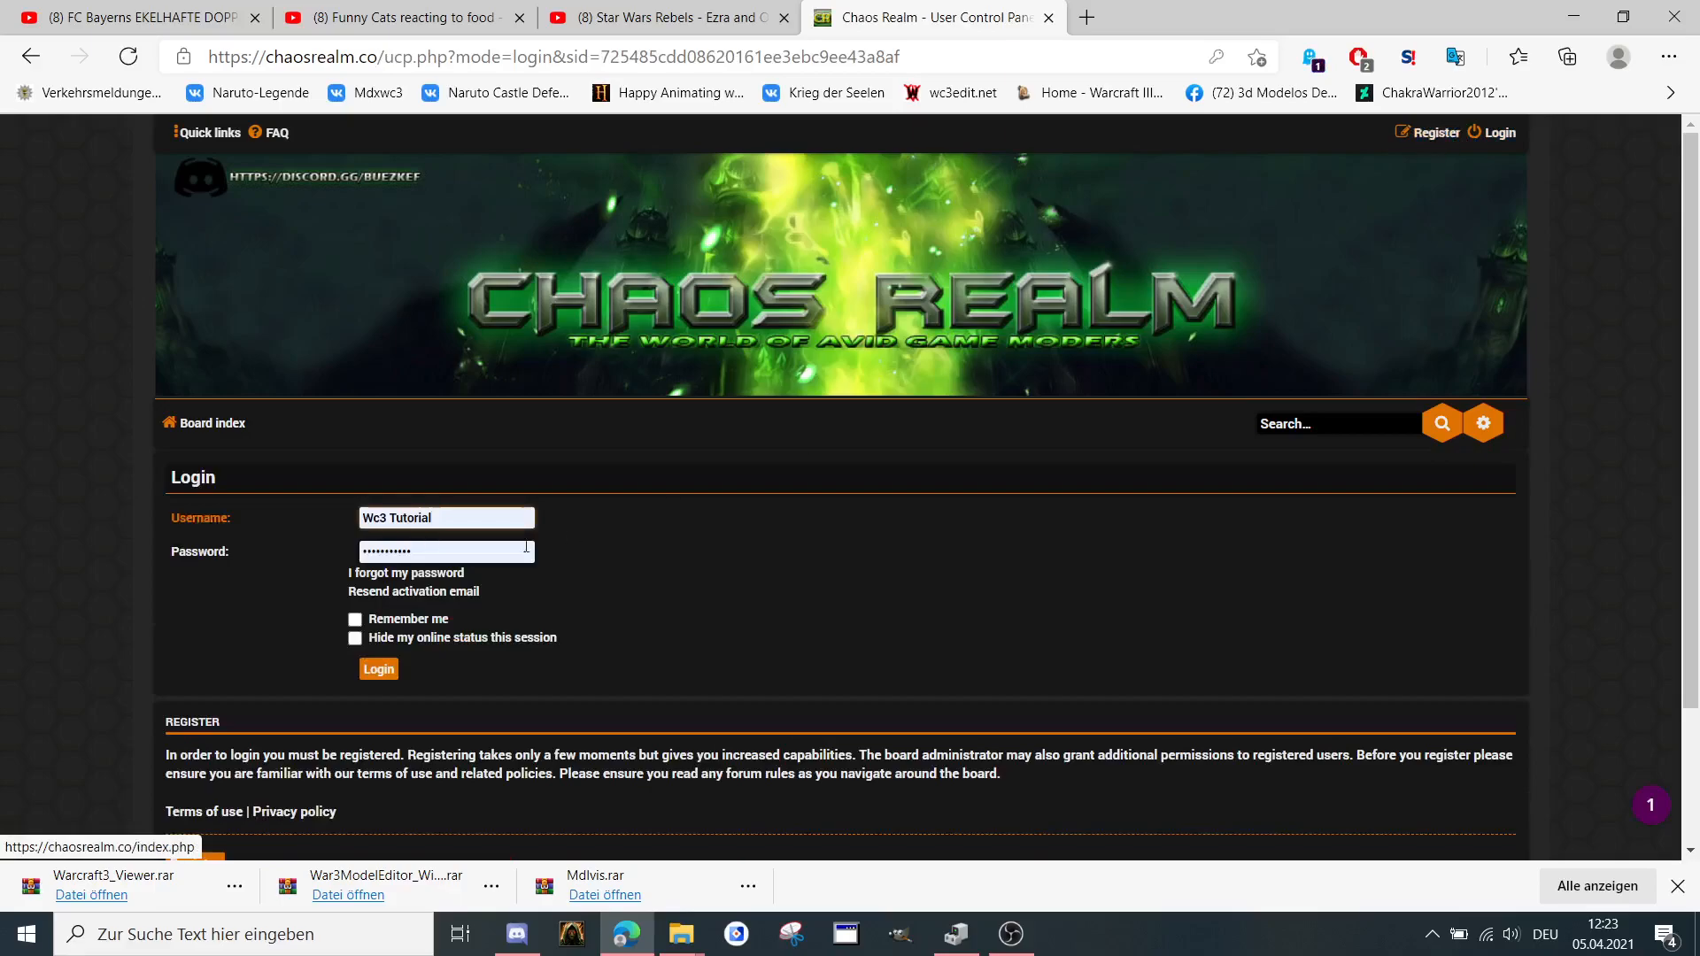
click(381, 670)
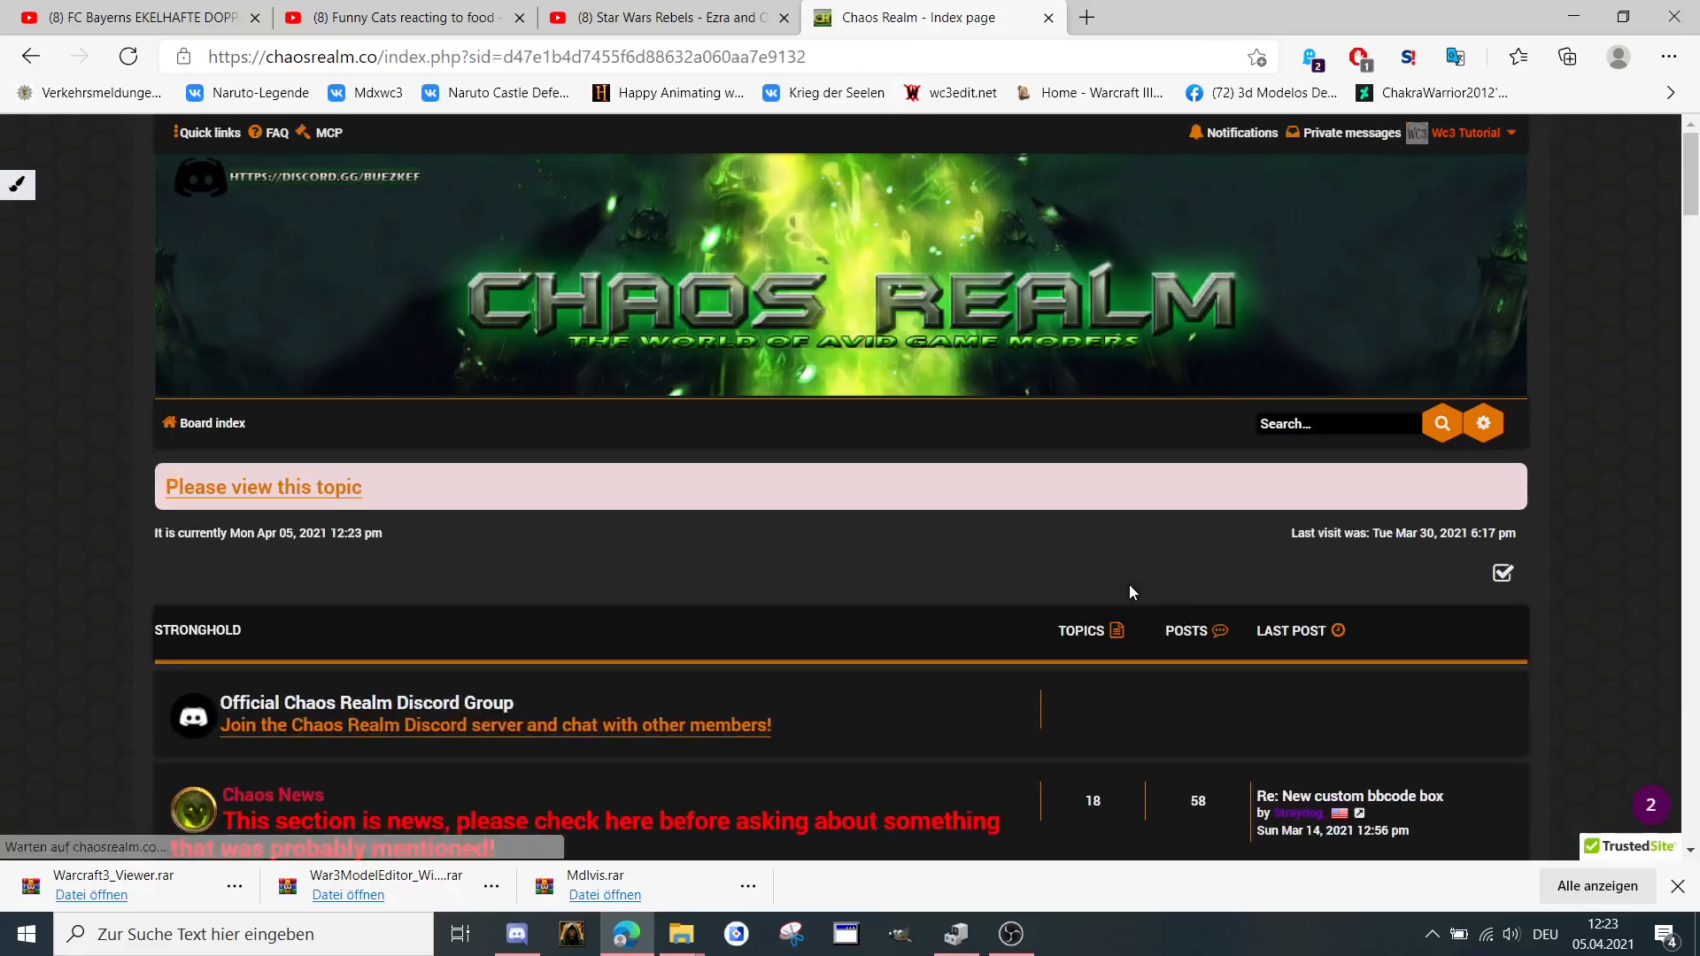
scroll(1131, 478, down, 5)
scroll(1174, 413, down, 2)
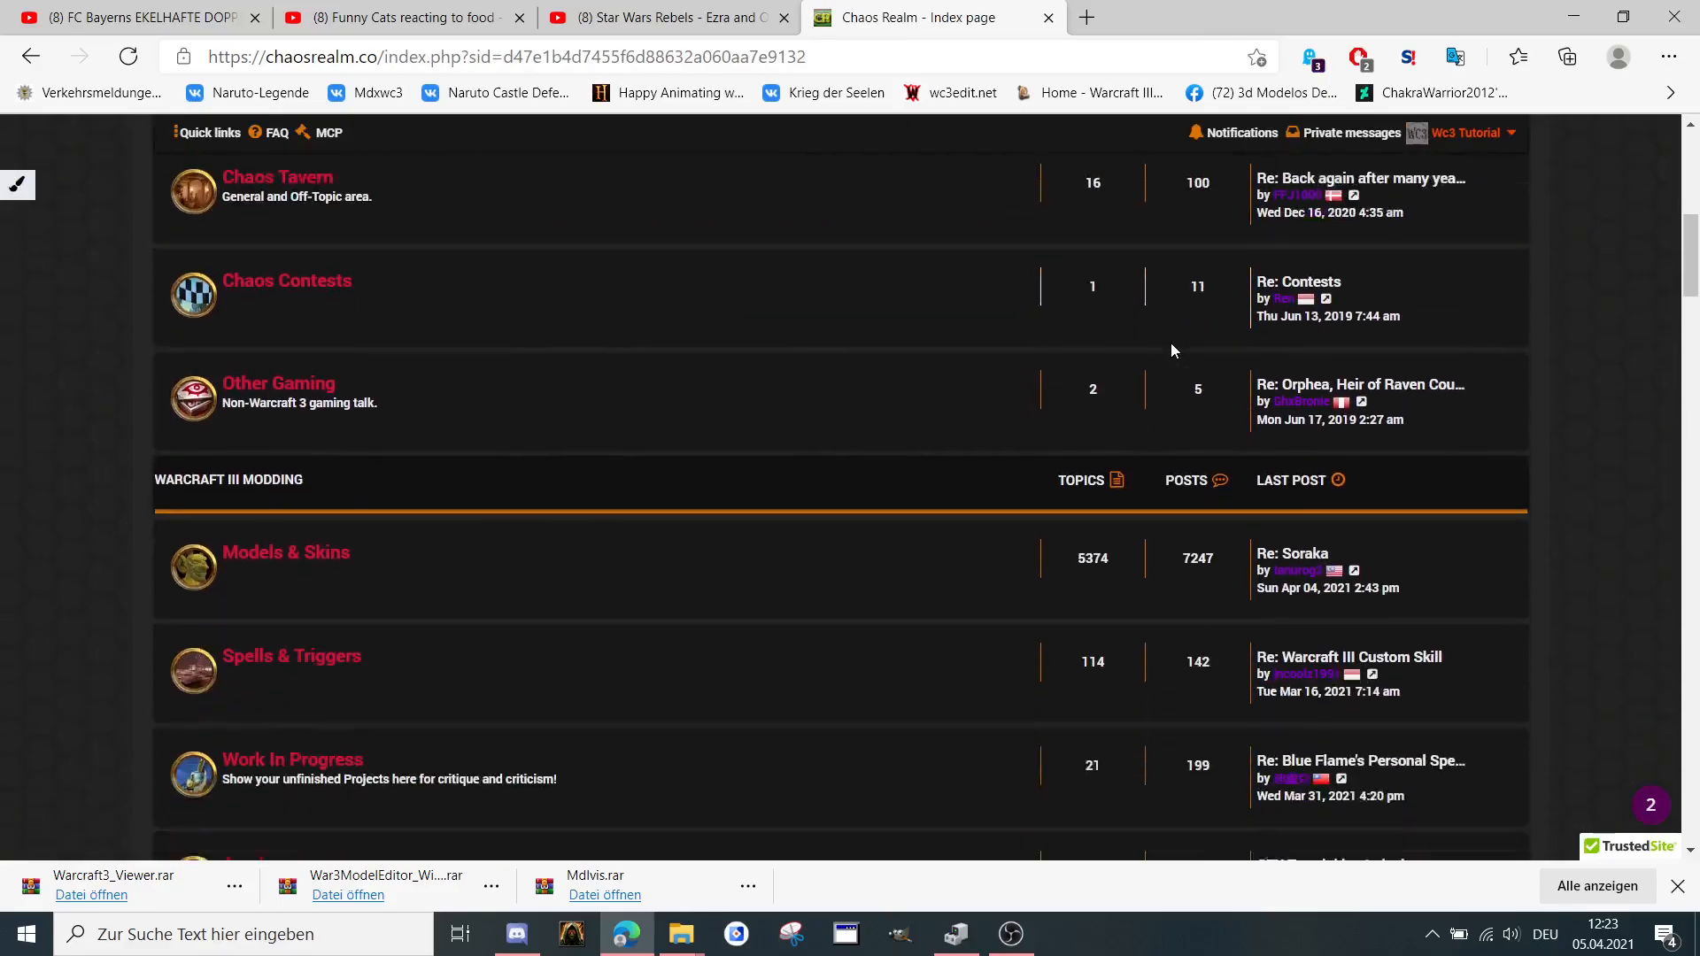
scroll(1170, 342, down, 1)
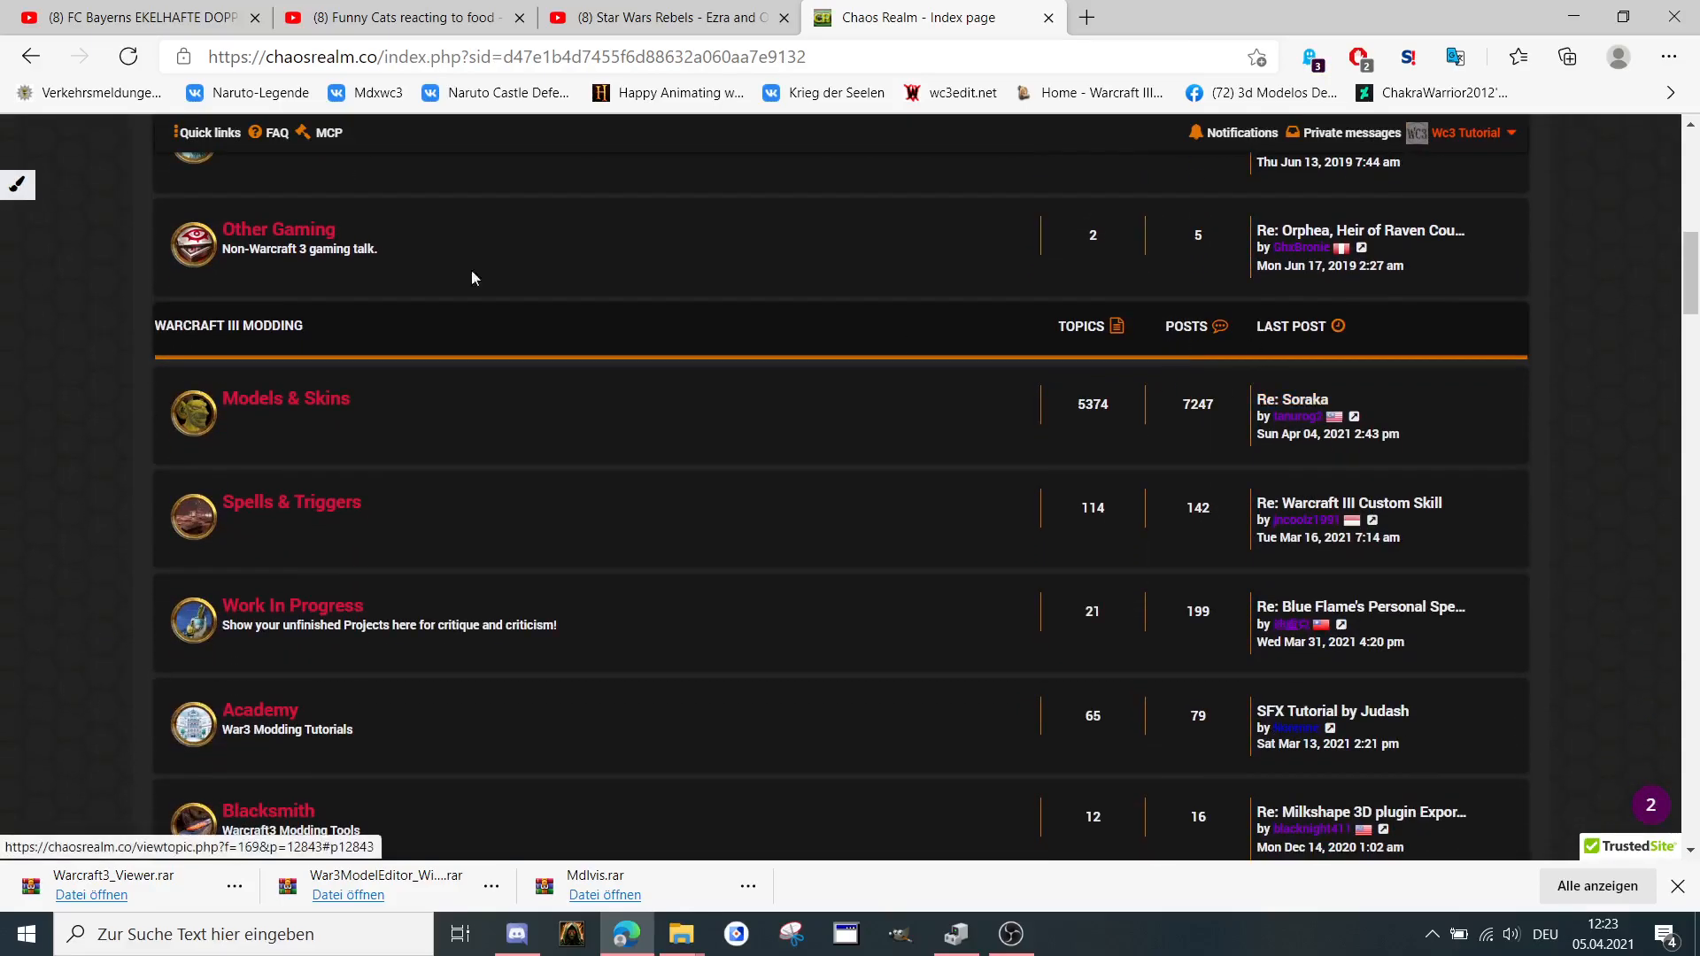
Navigate Models & Skins > Anime & Cartoon > Characters > Dragon Ball Z to the Vegeta: Xeno topic.
click(301, 402)
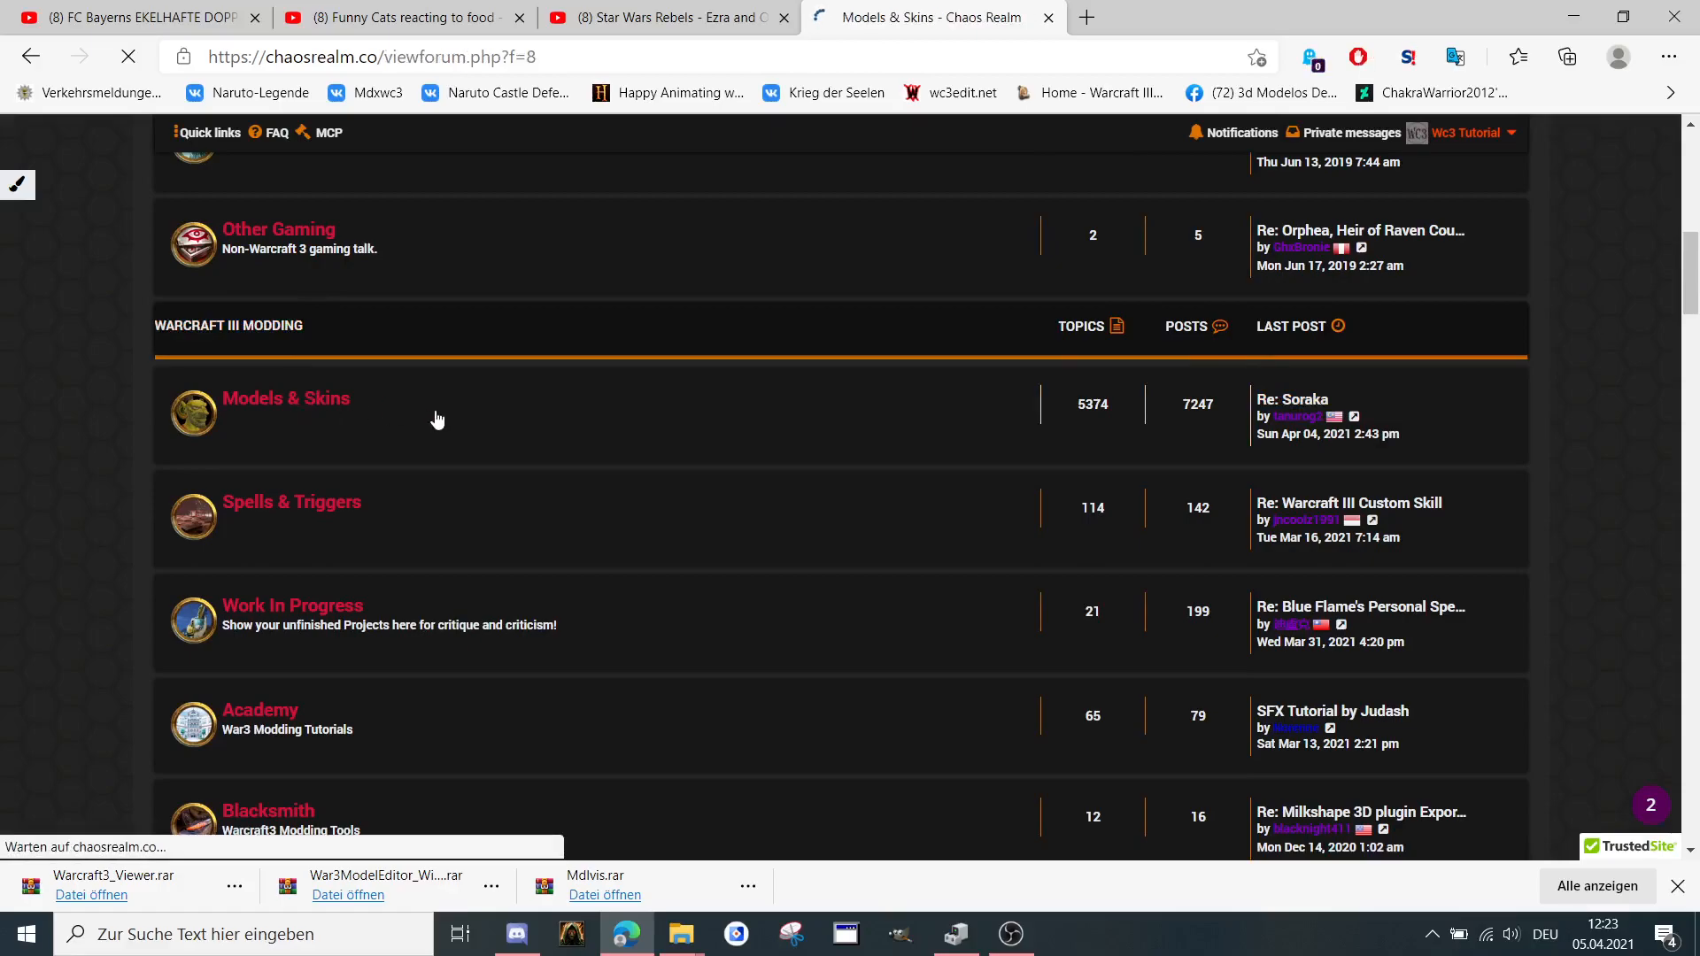
scroll(452, 392, down, 3)
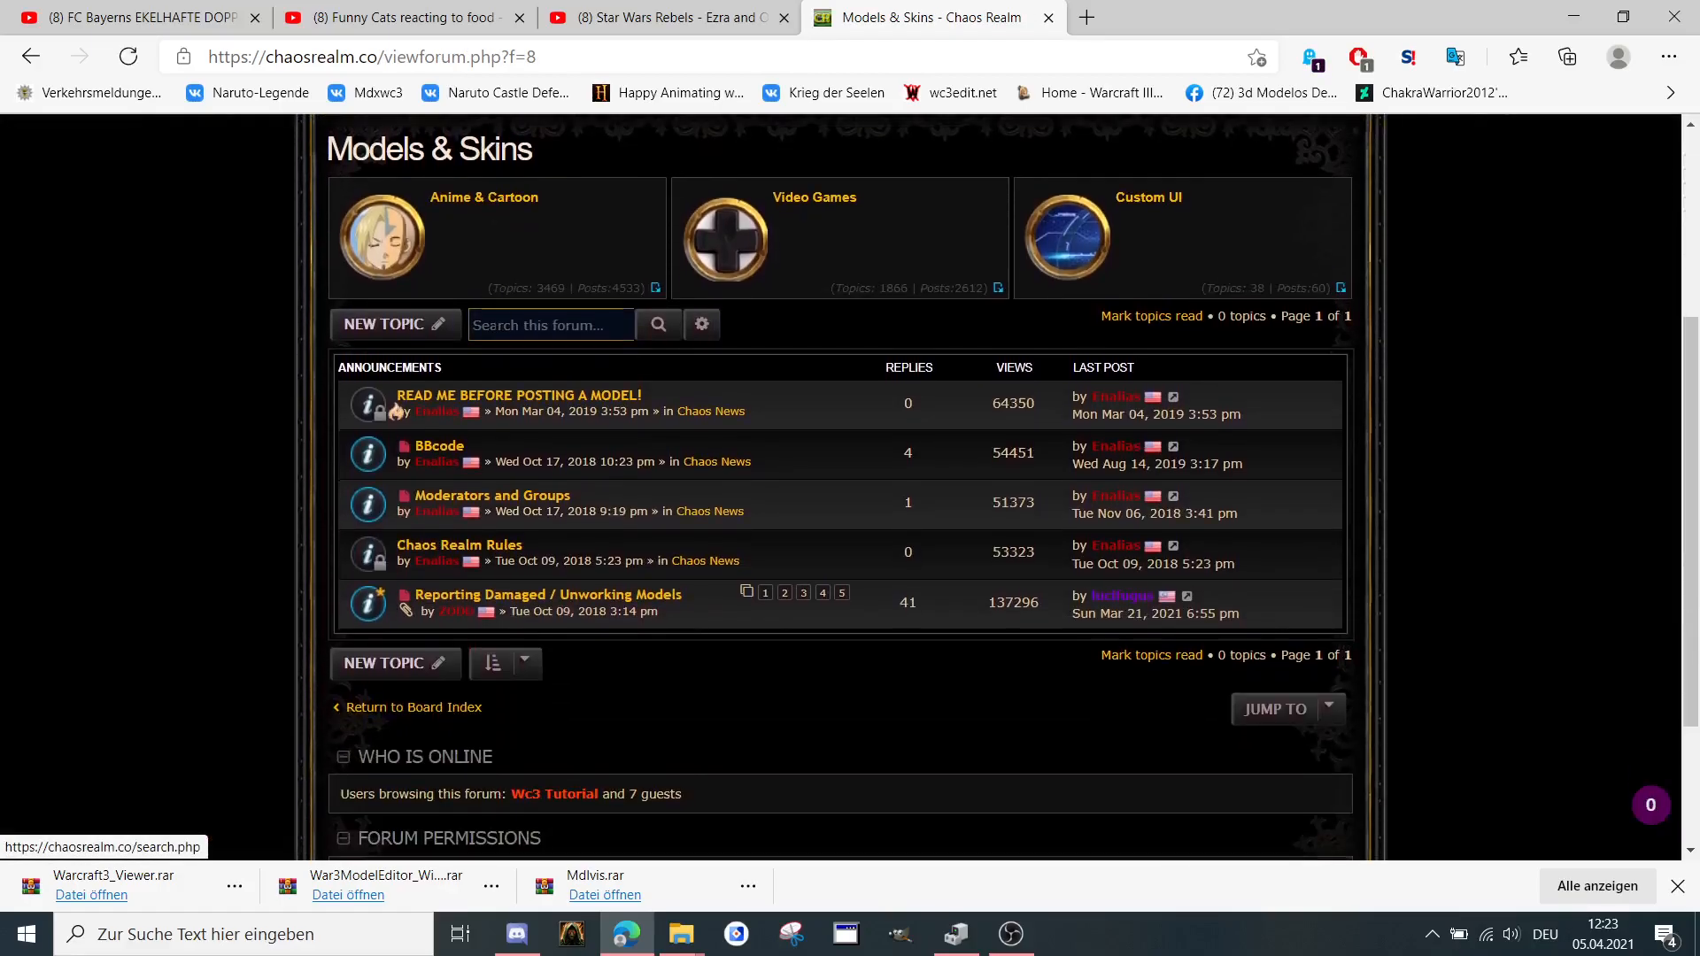
scroll(478, 359, down, 3)
scroll(503, 332, up, 3)
scroll(591, 353, up, 2)
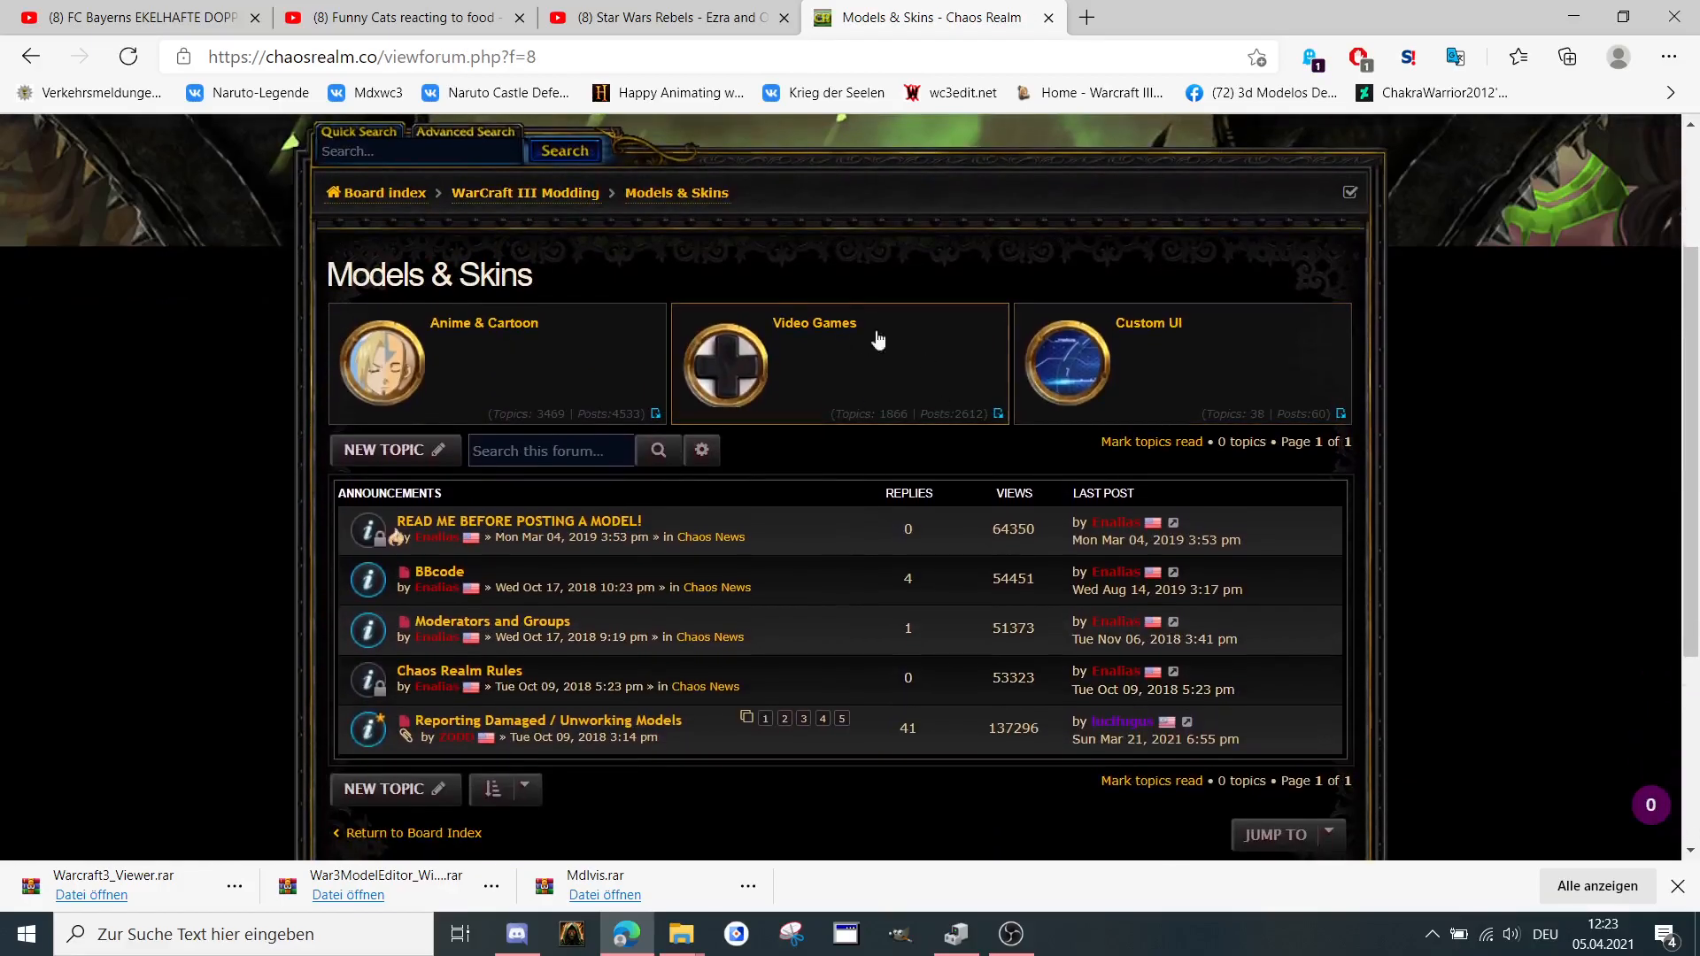
click(515, 328)
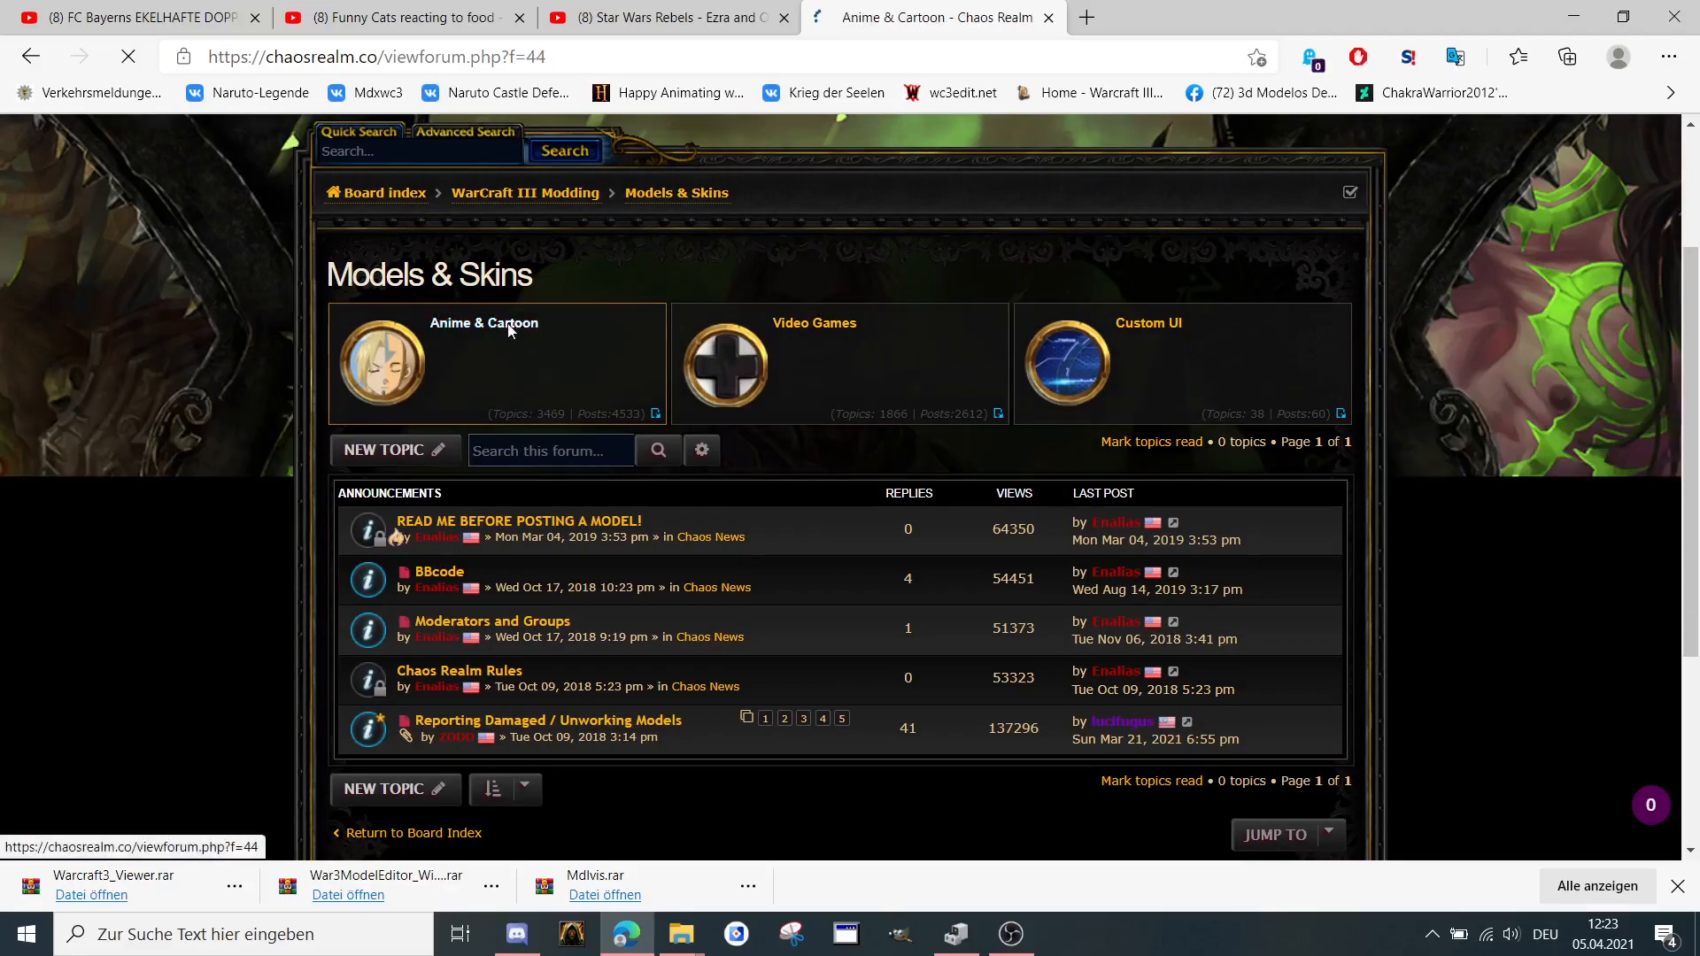
scroll(851, 438, down, 2)
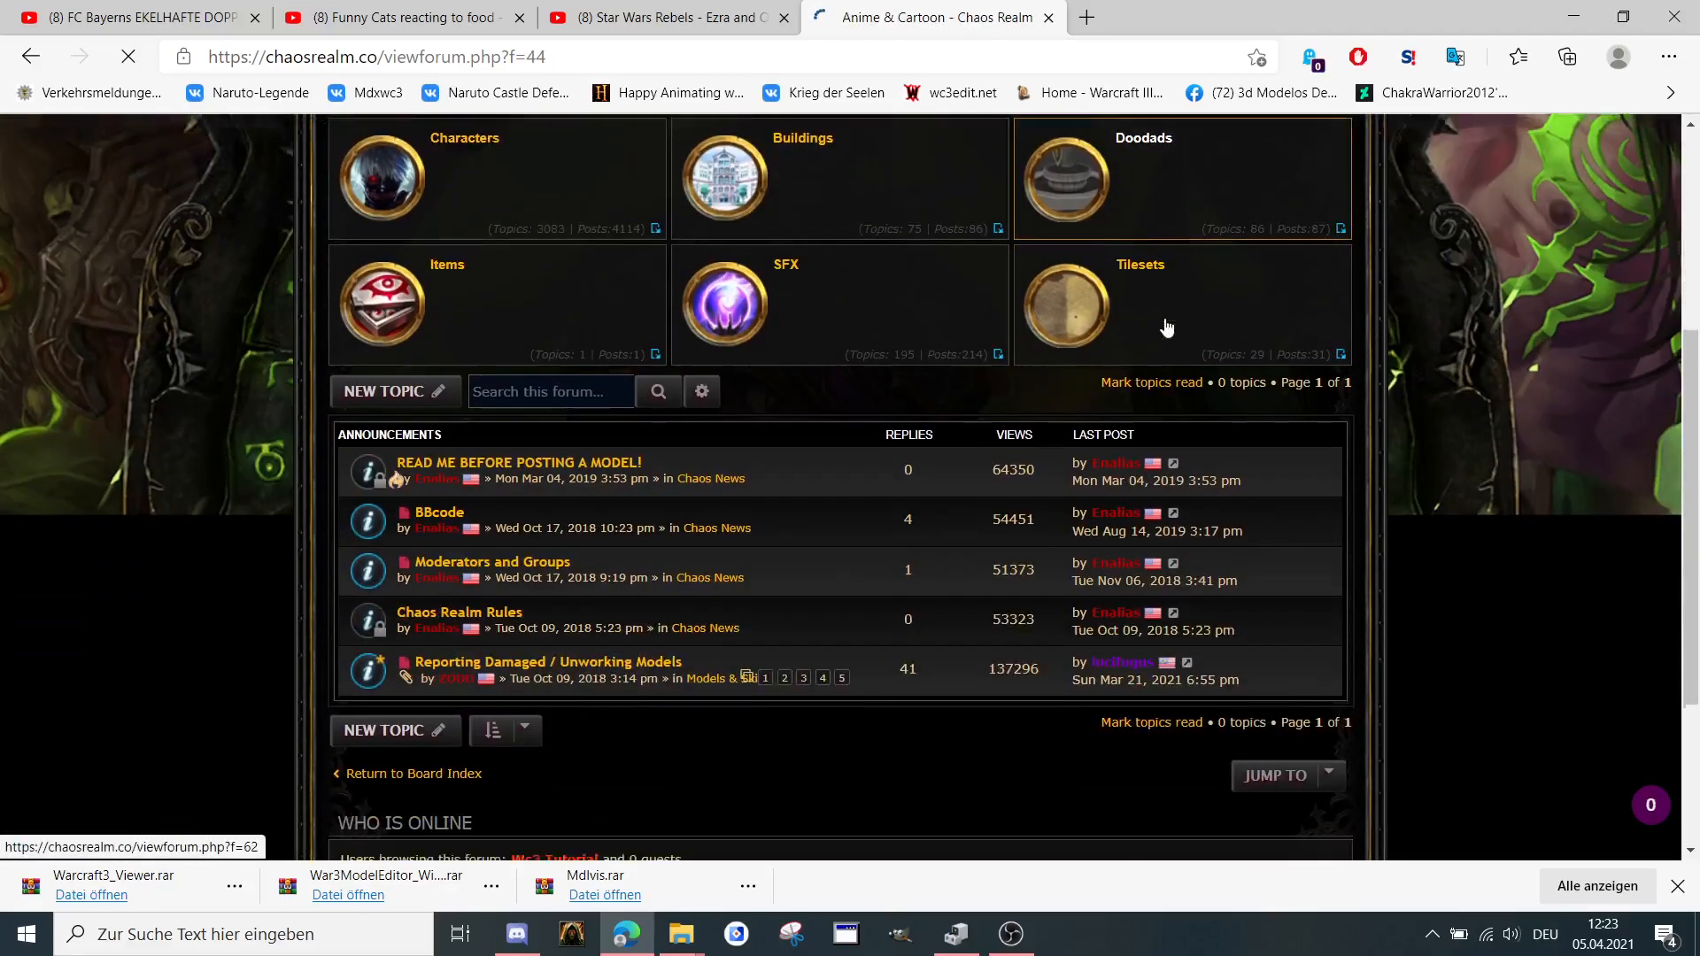
scroll(1167, 327, down, 1)
scroll(741, 408, up, 5)
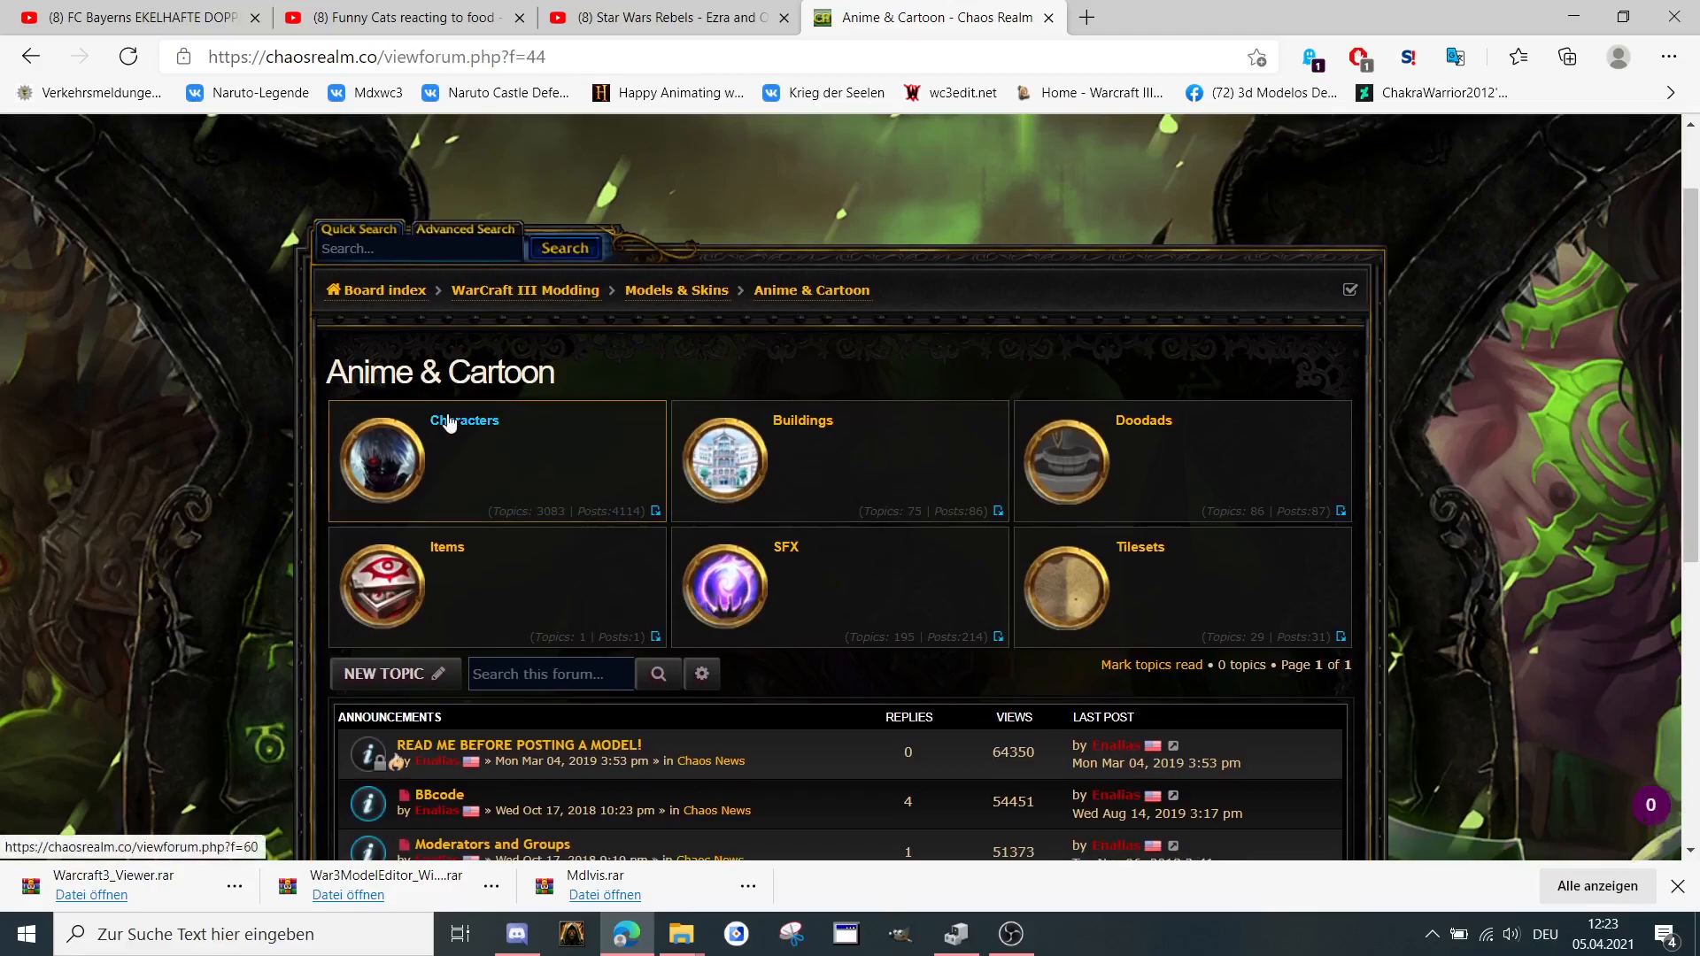
click(449, 423)
scroll(530, 378, down, 1)
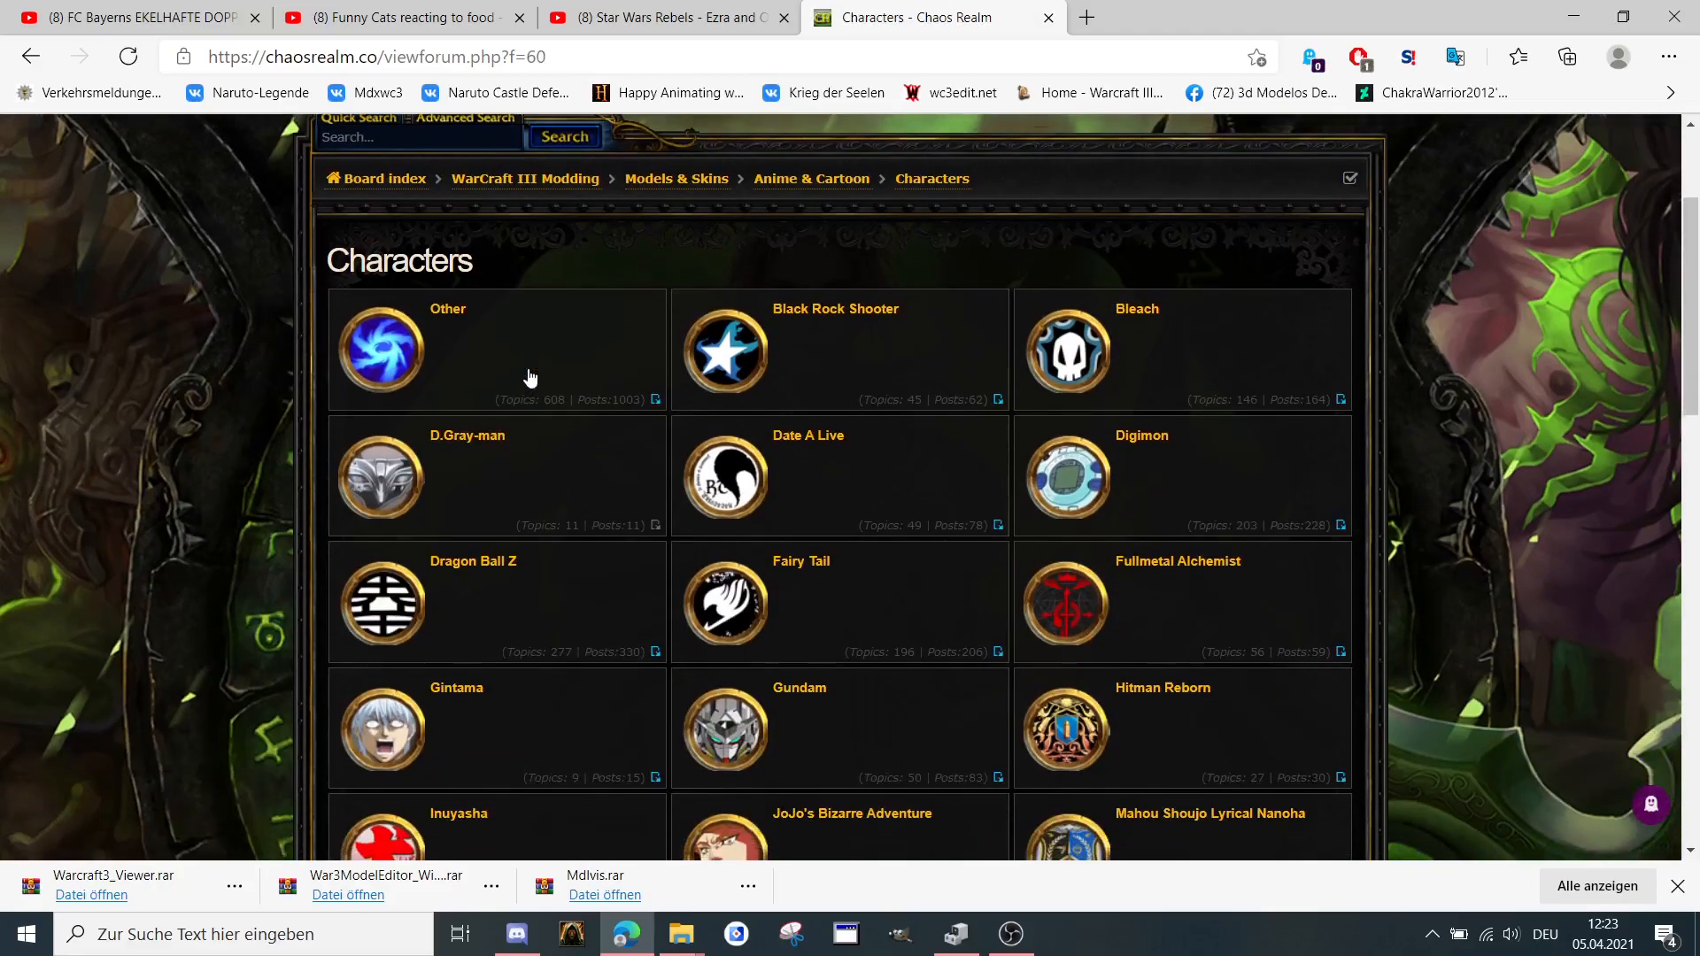
scroll(530, 379, down, 1)
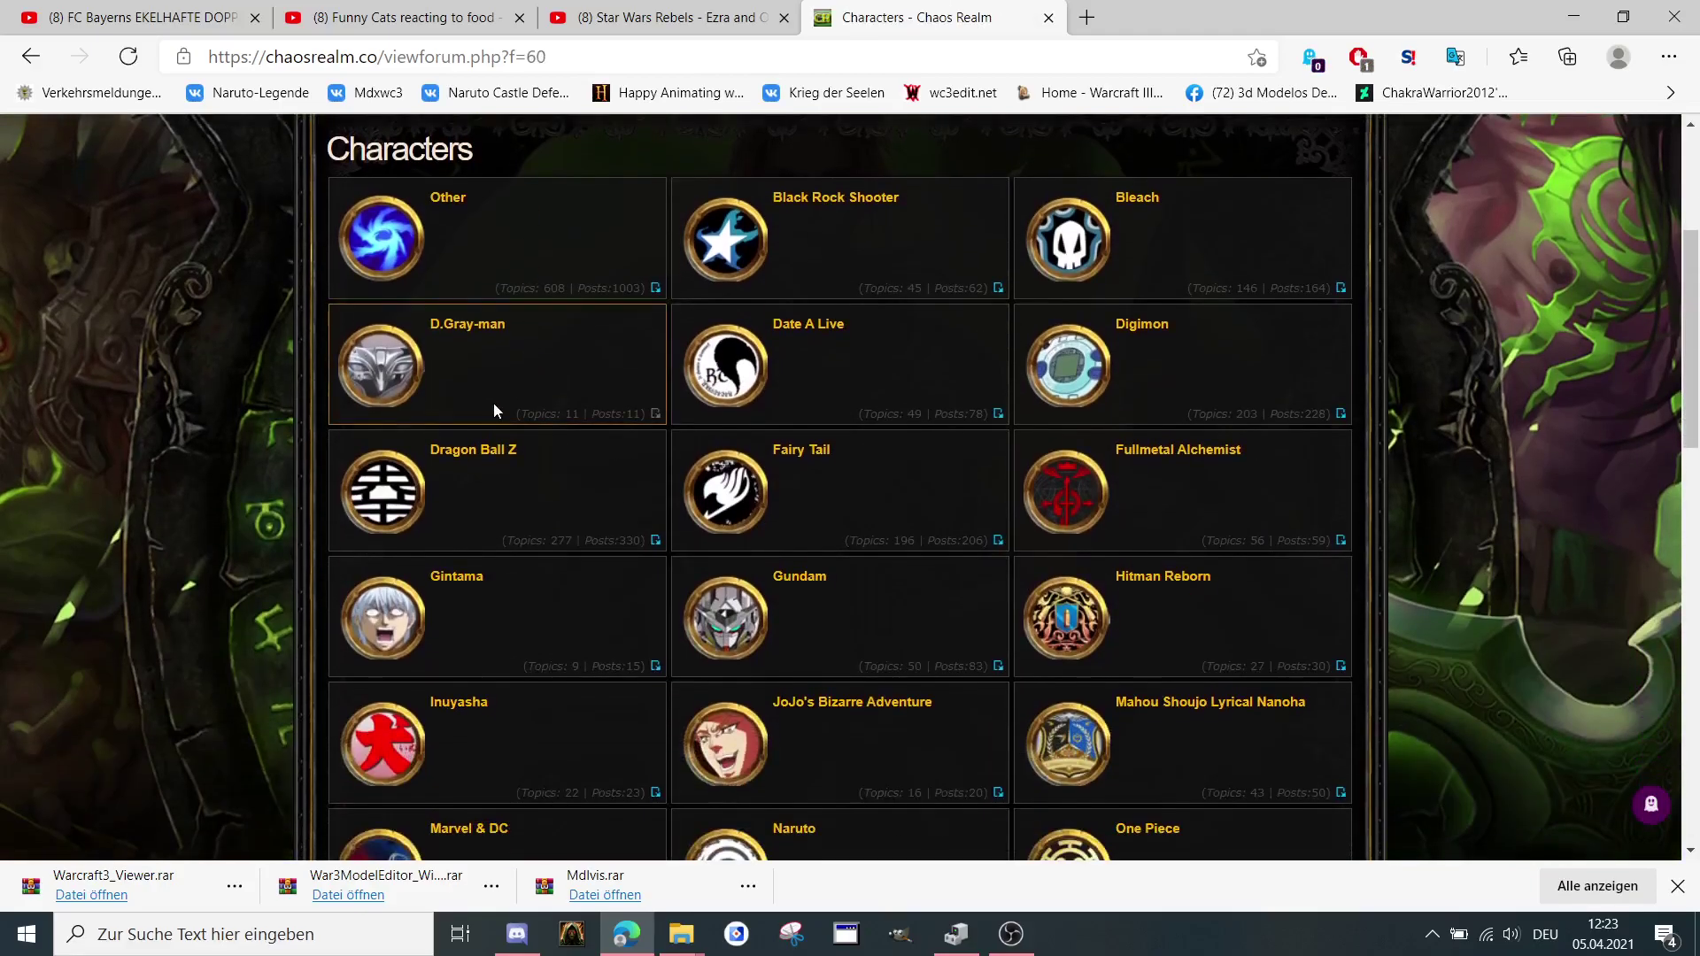
click(499, 452)
scroll(503, 446, down, 3)
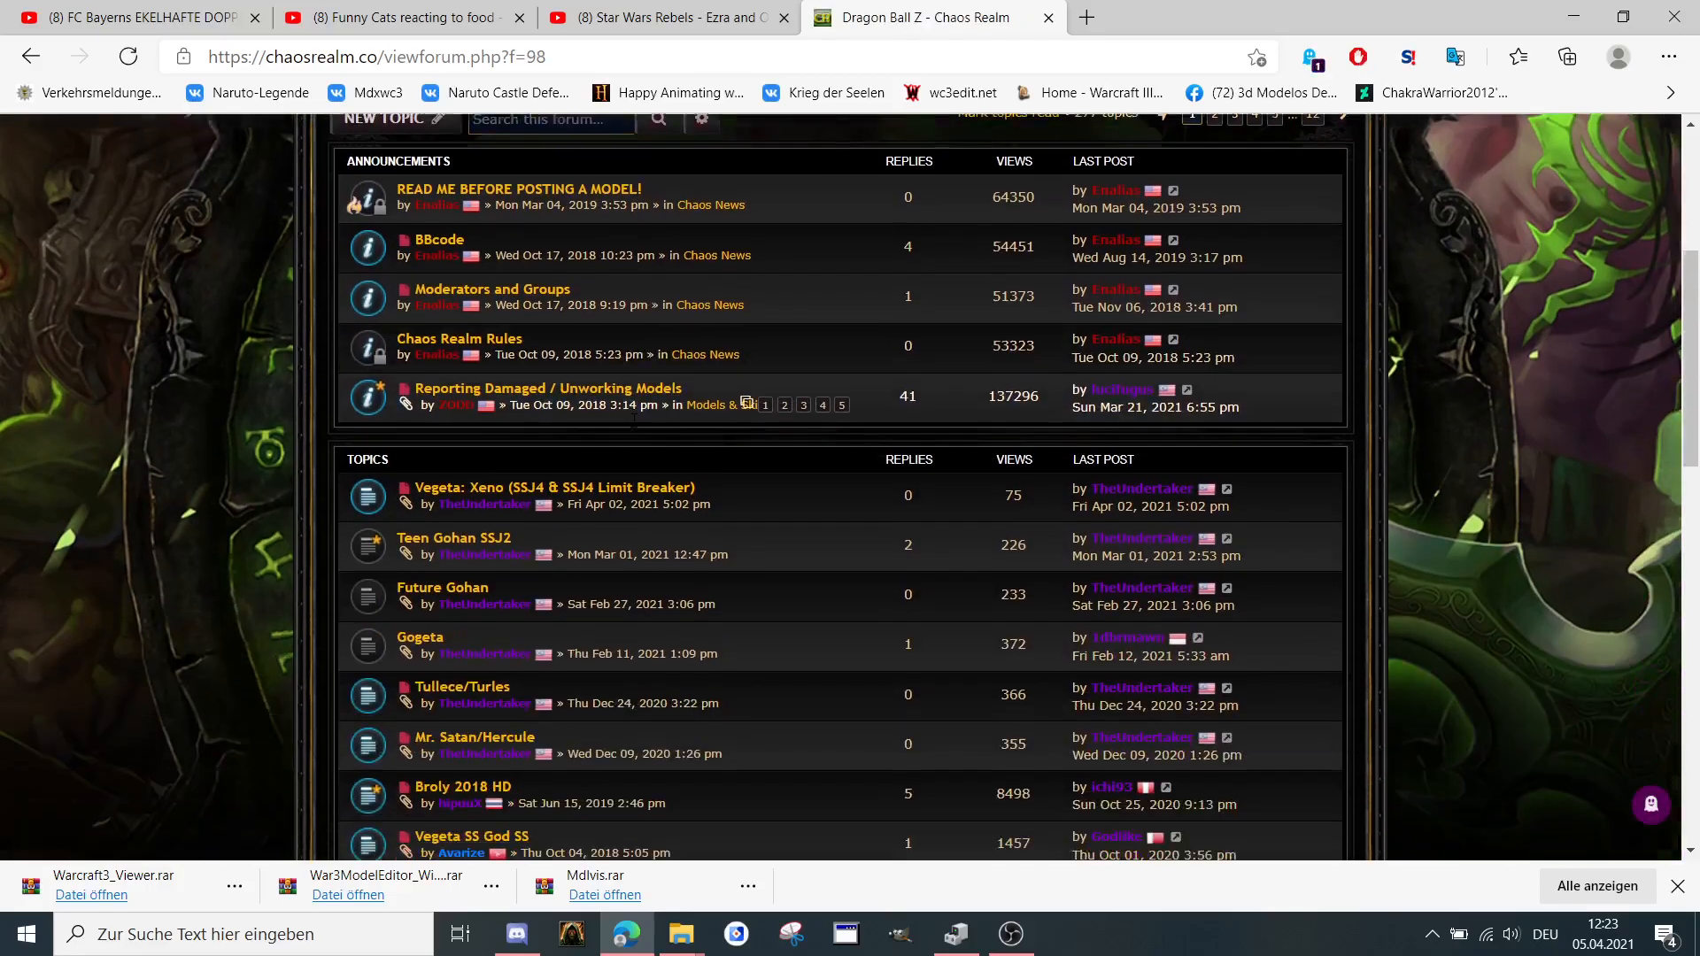
scroll(482, 477, down, 2)
click(553, 337)
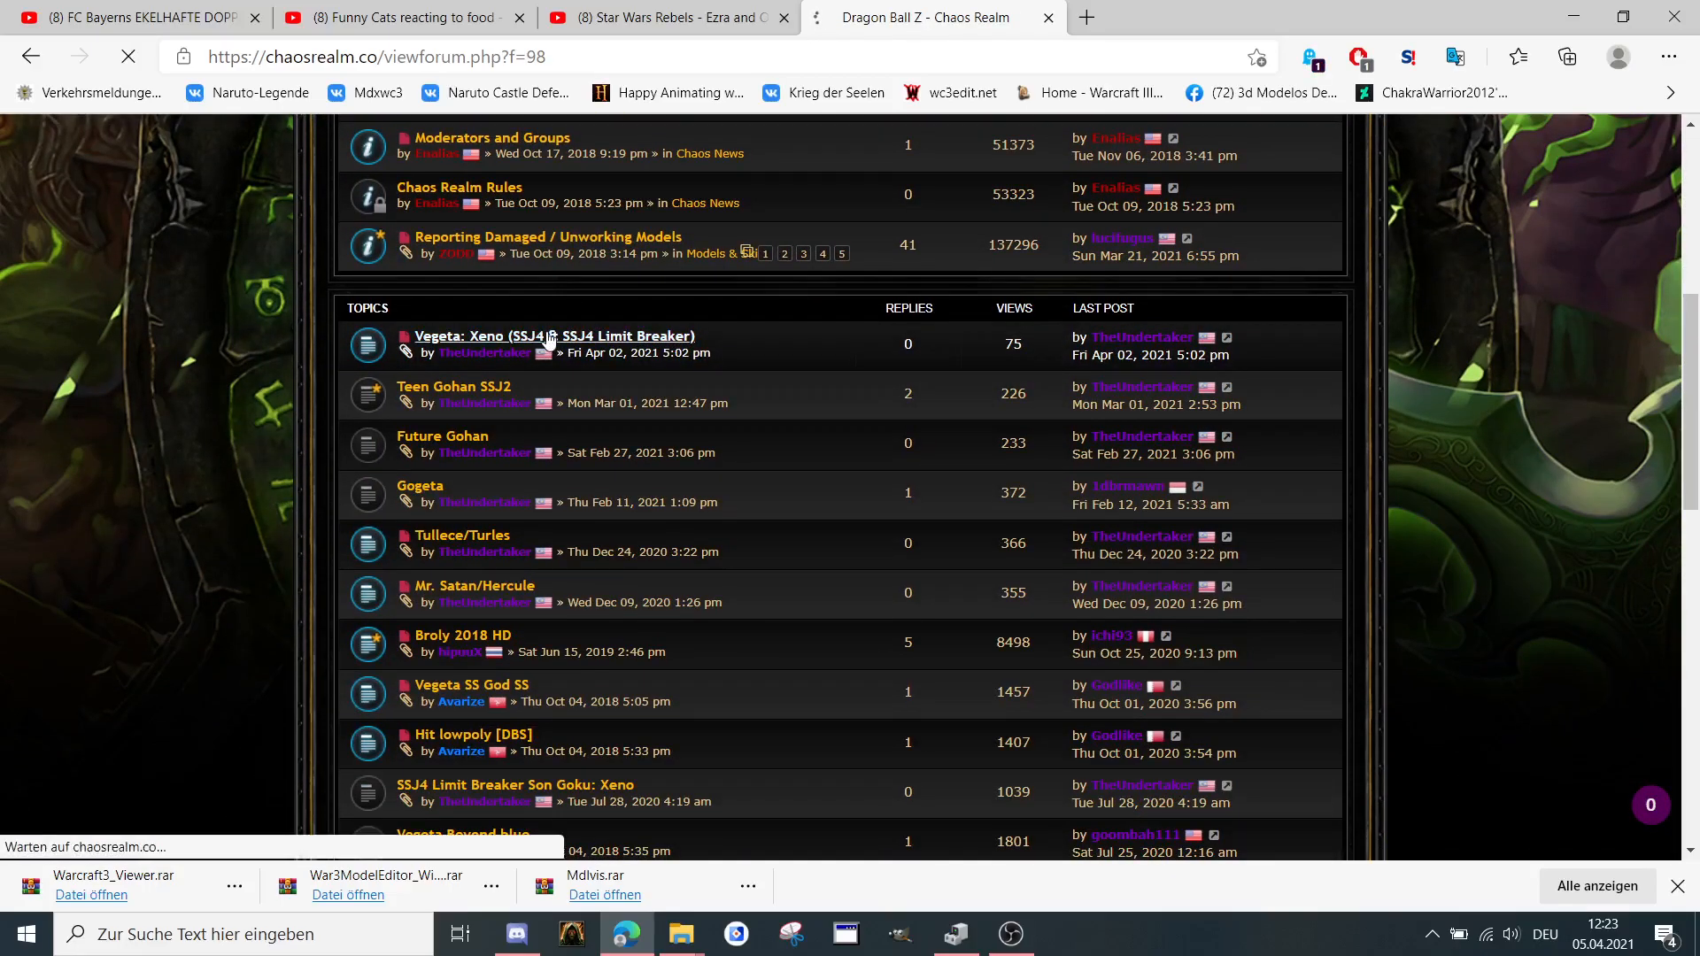
scroll(917, 497, down, 5)
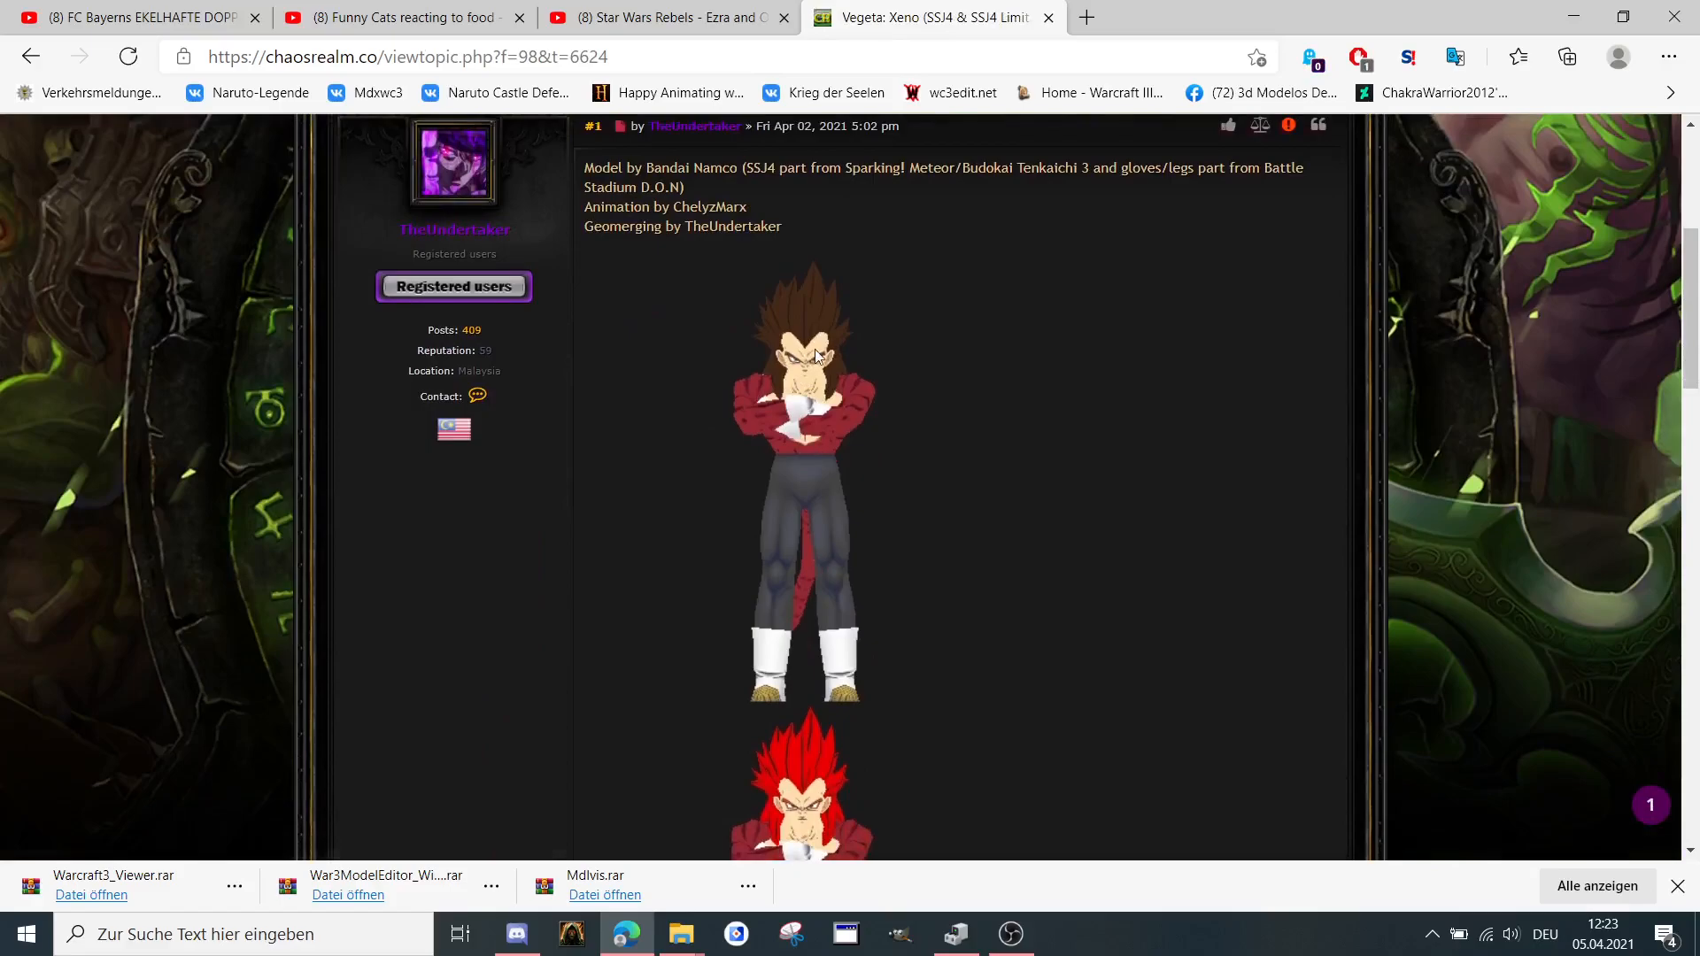
scroll(797, 398, down, 5)
scroll(729, 376, down, 3)
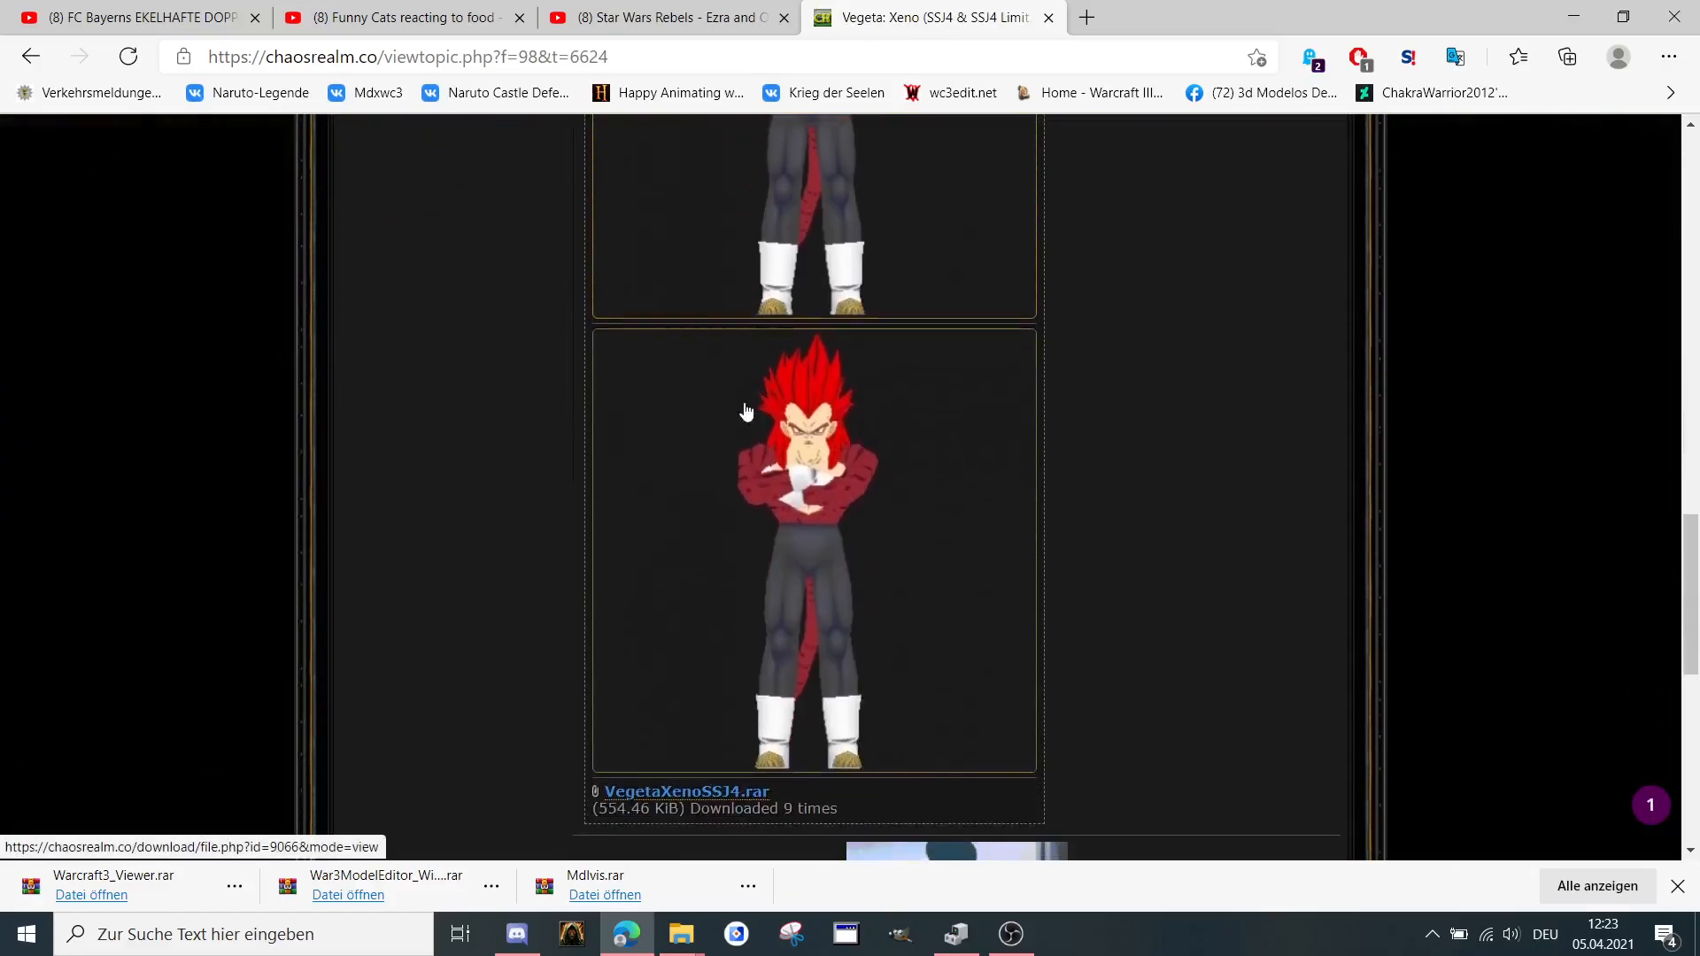
scroll(730, 374, down, 3)
Download VegetaXenoSSJ4.rar and reveal it in the Downloads folder via 'Im Ordner anzeigen'.
click(645, 450)
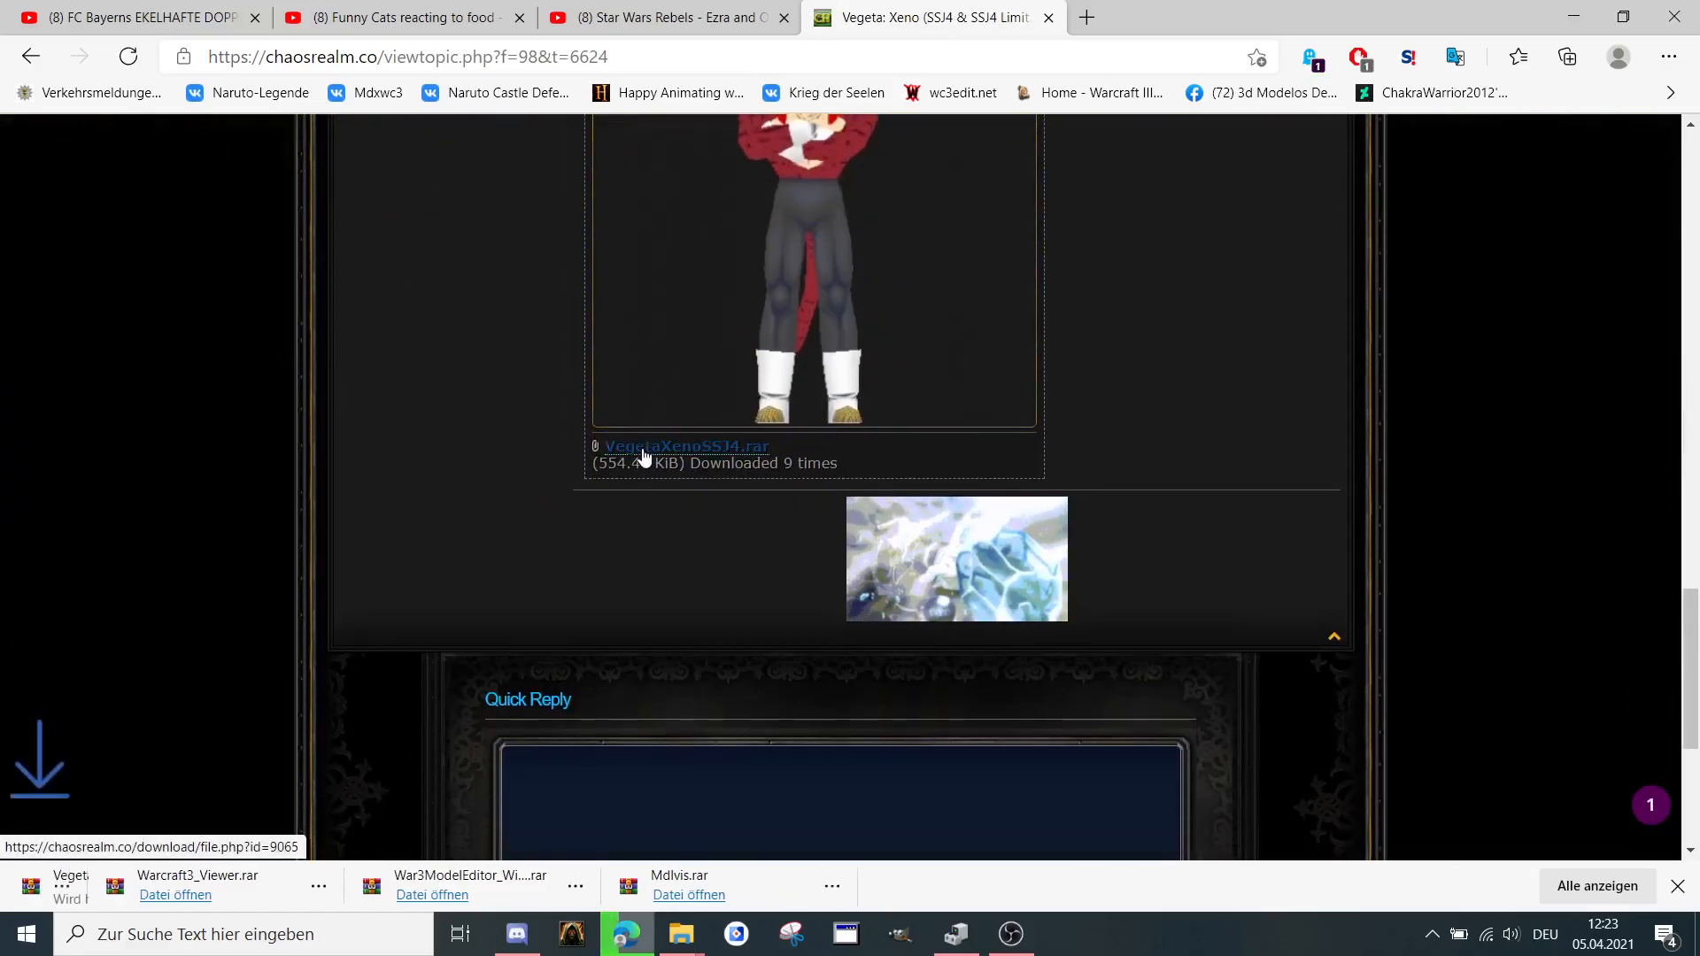
click(234, 887)
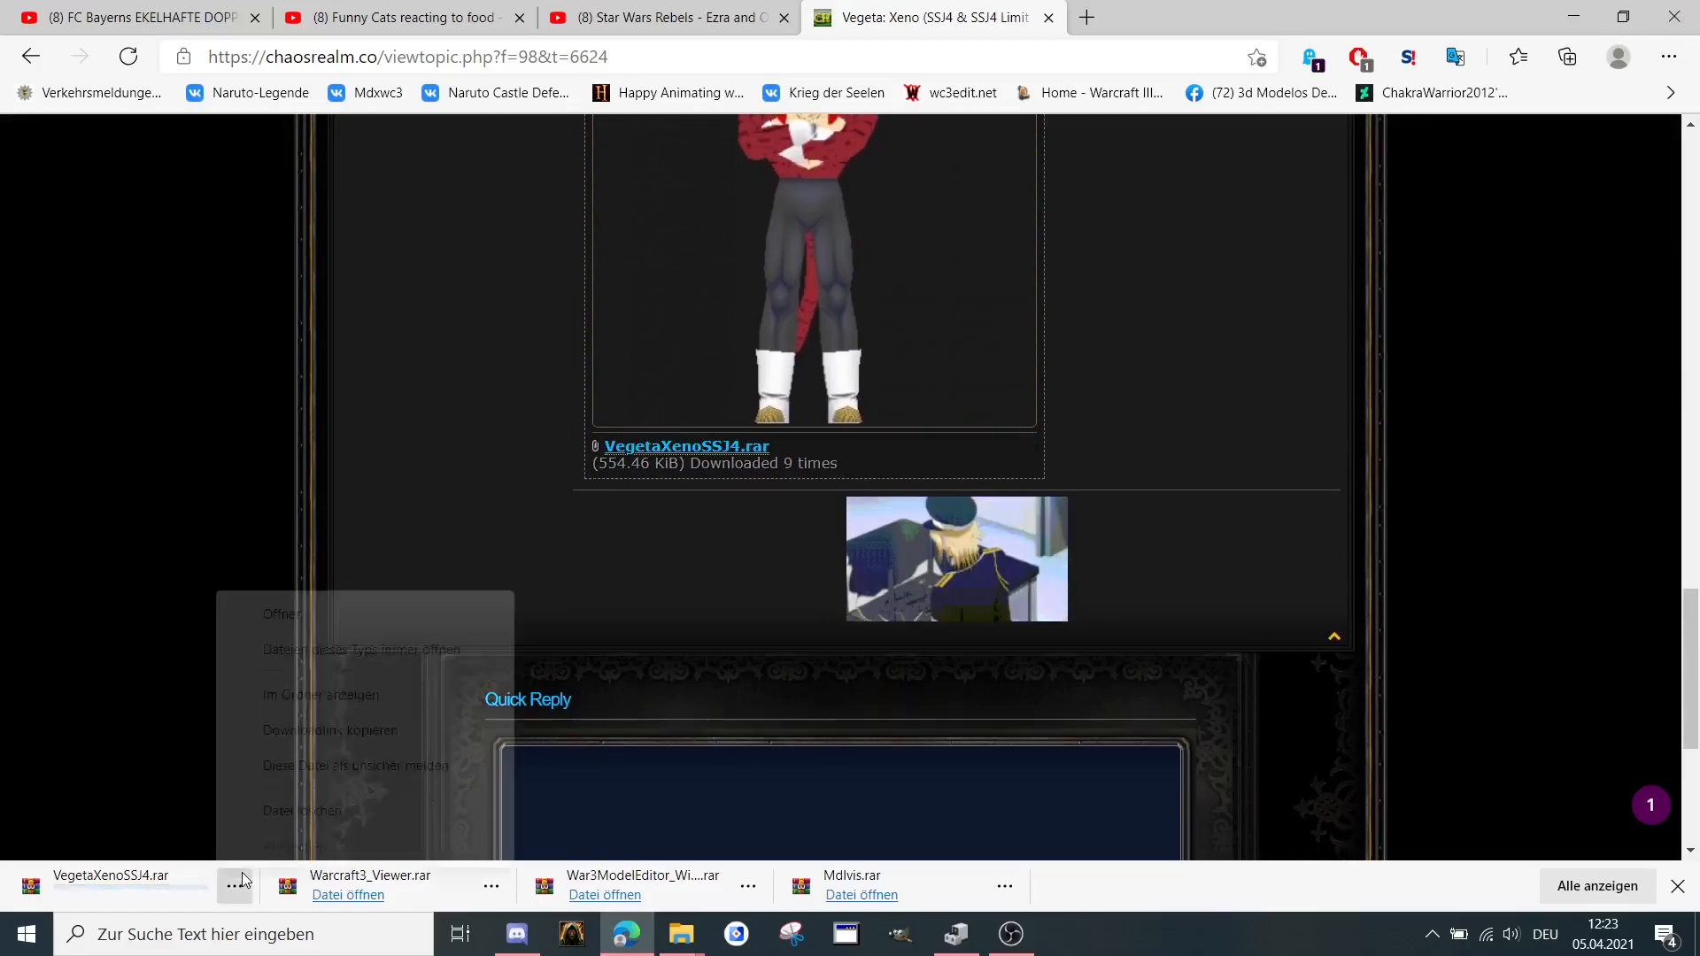
click(373, 703)
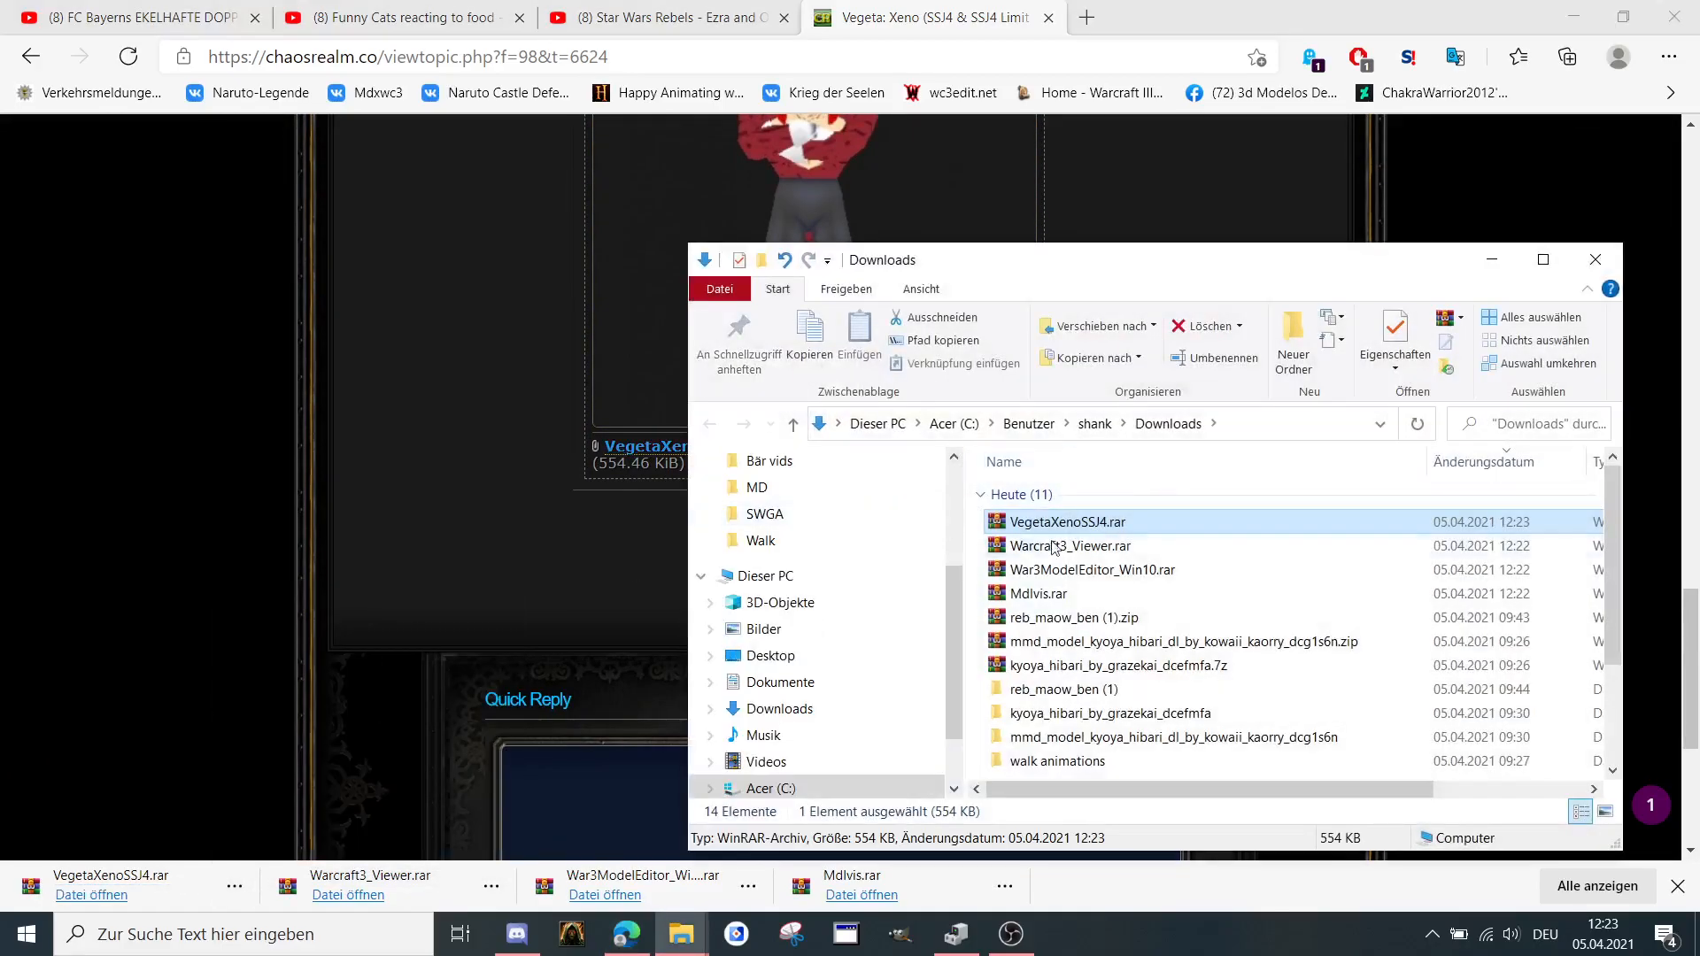
scroll(1071, 552, down, 1)
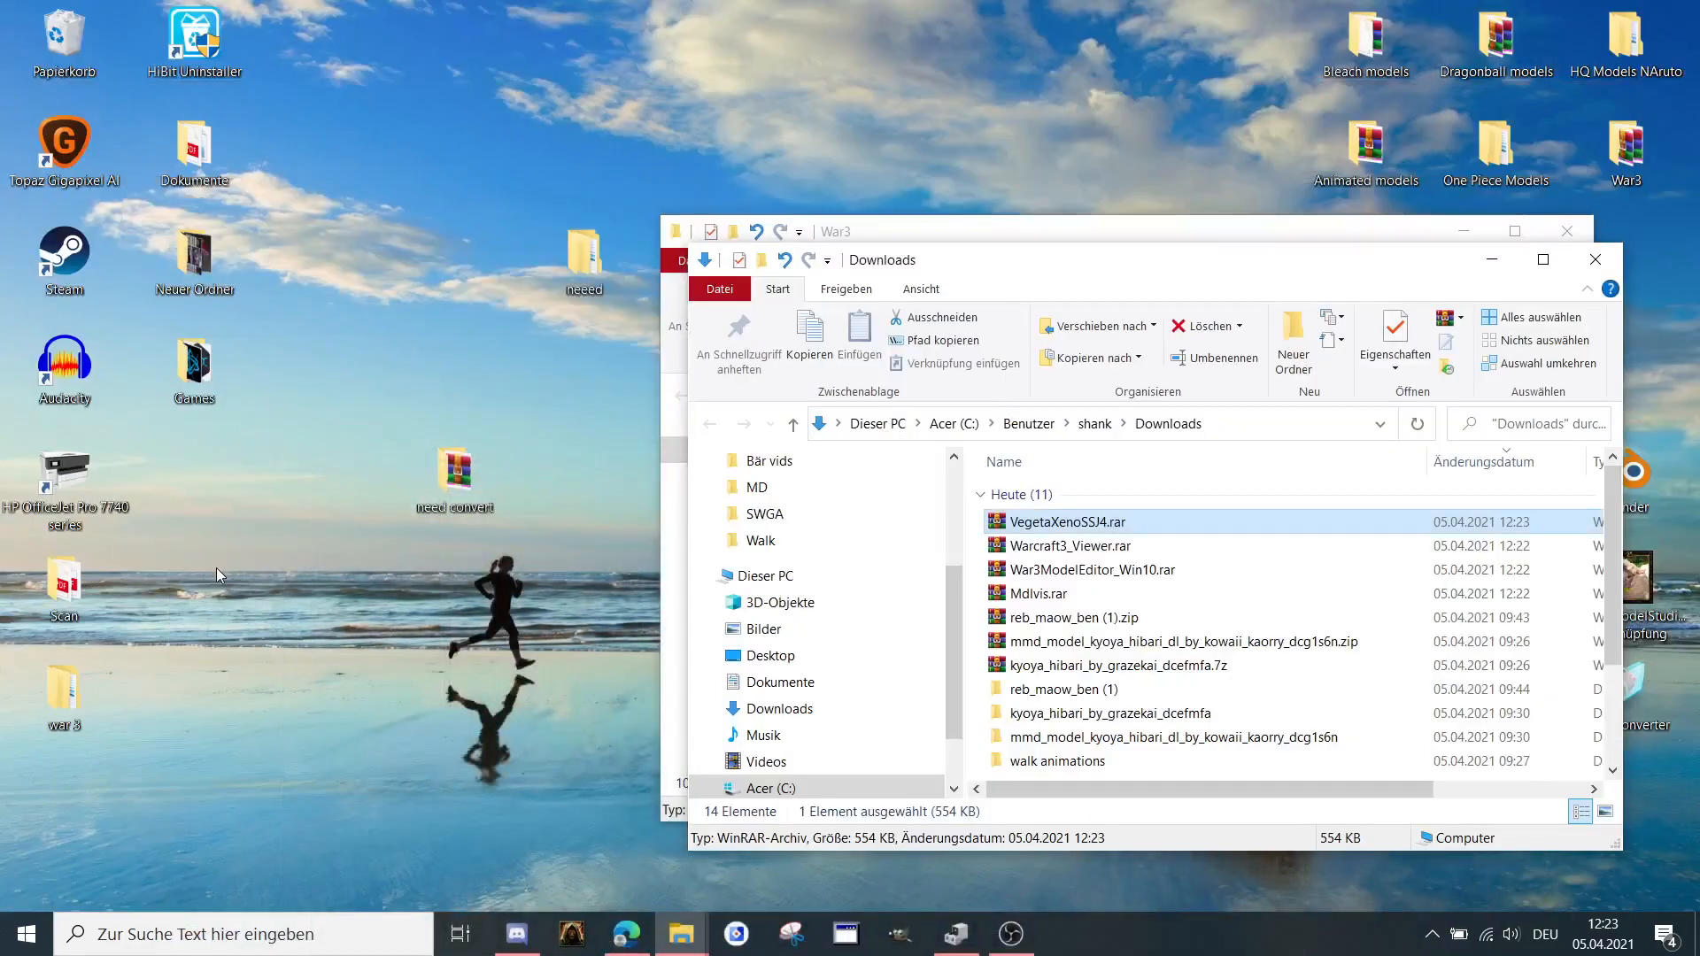
Create a new desktop folder named Warcraft 3.
right_click(219, 575)
mouse_move(392, 493)
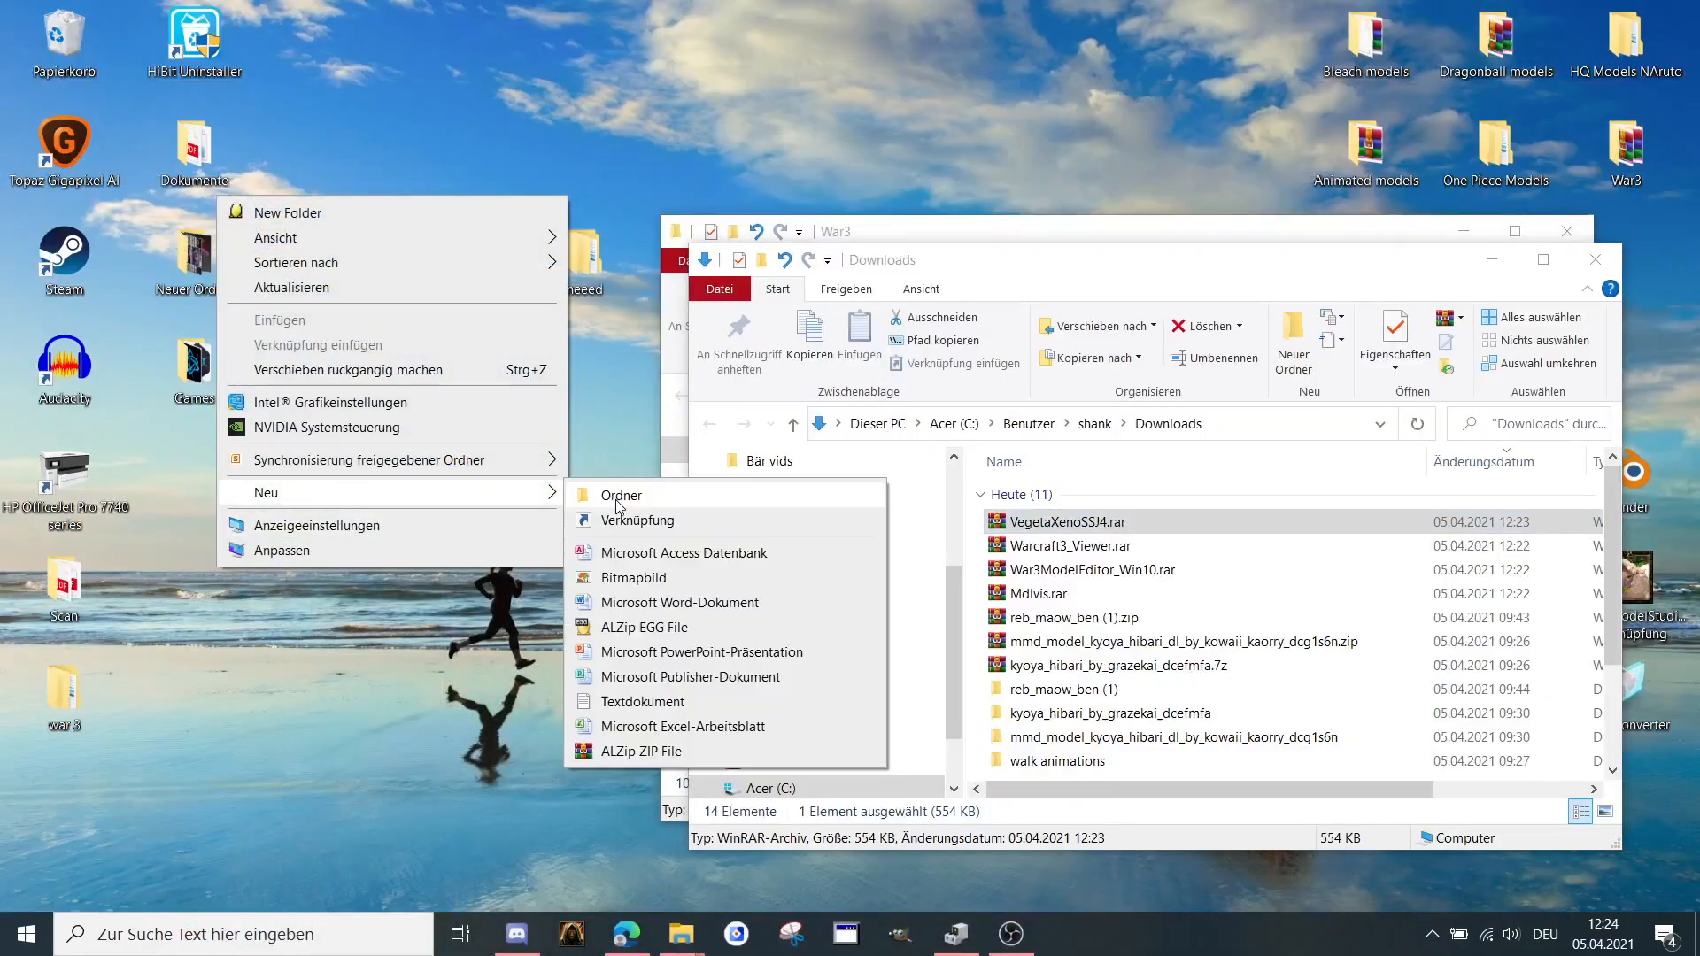
click(620, 495)
text(Warcraft 3)
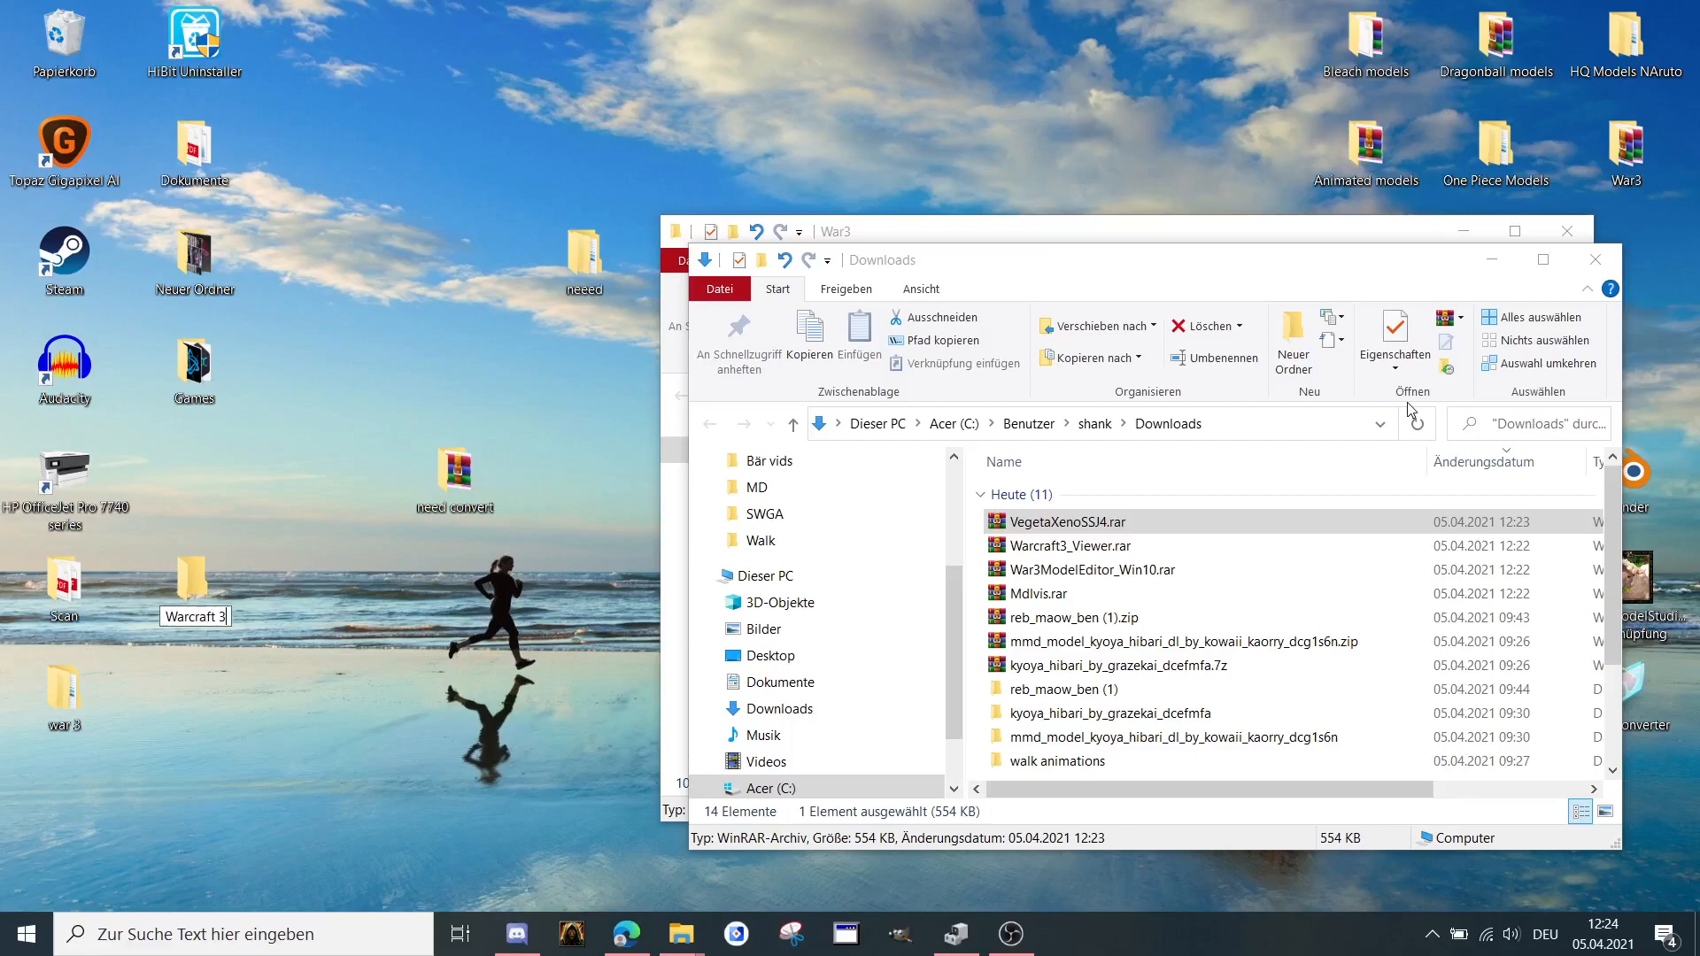
key(Return)
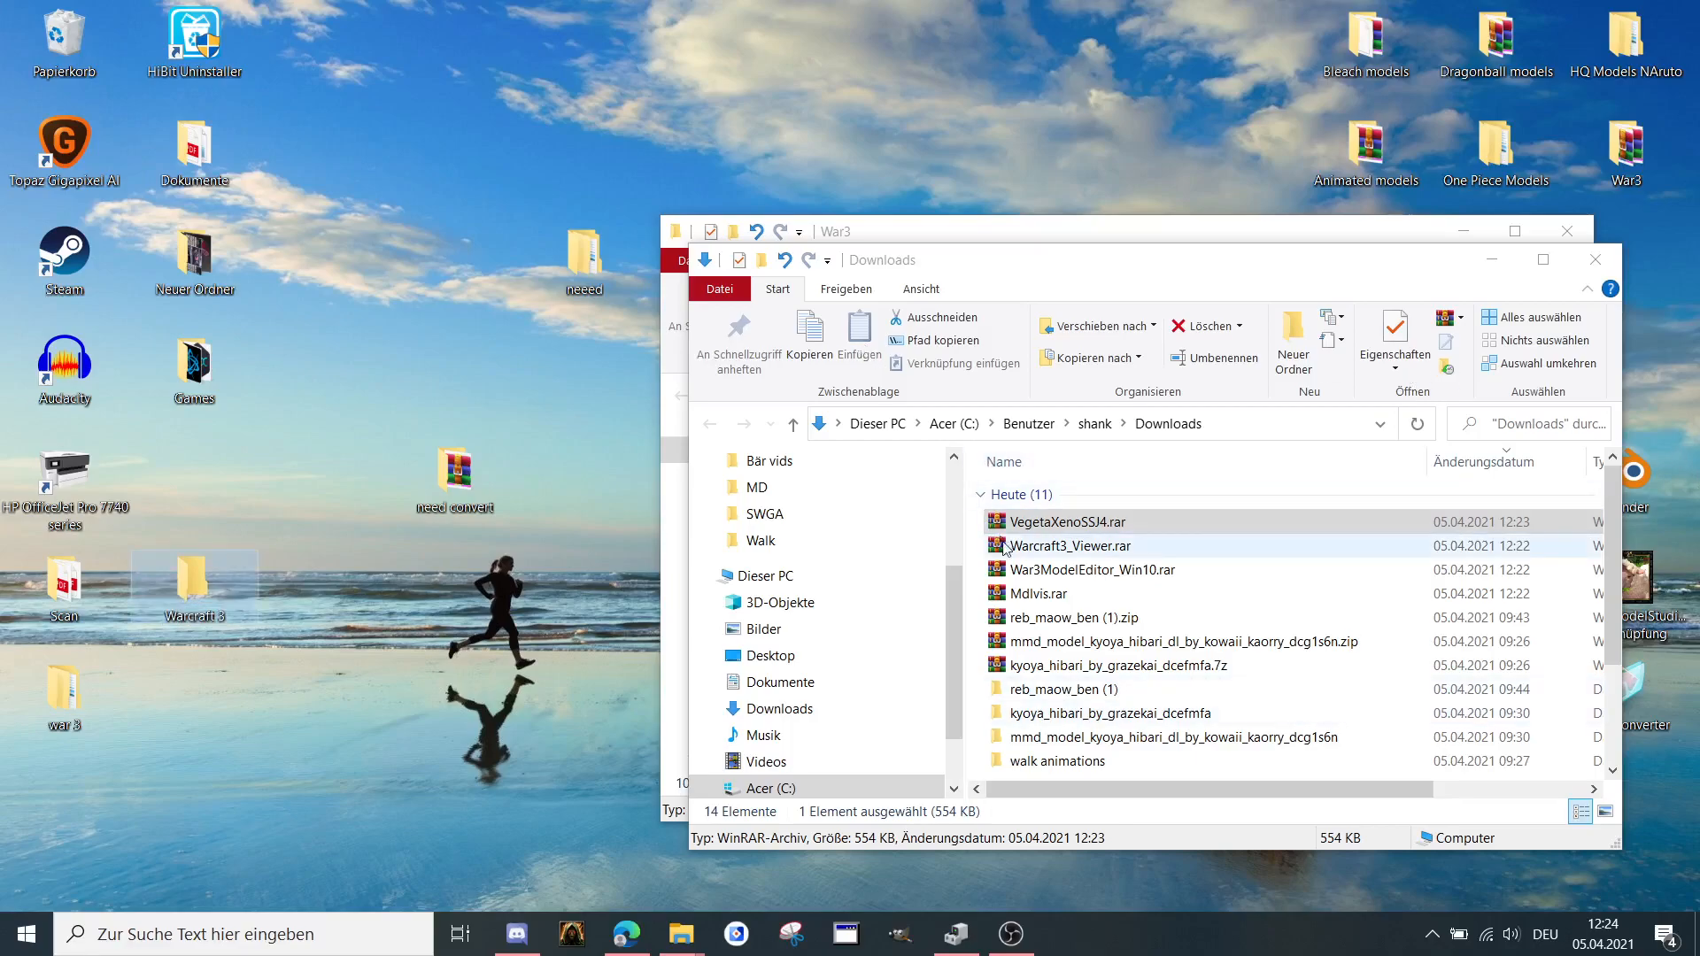
Move Warcraft3_Viewer, Mdlvis, War3ModelEditor_Win10 and VegetaXenoSSJ4 archives into Warcraft 3 and enter it.
drag(1070, 546, 195, 585)
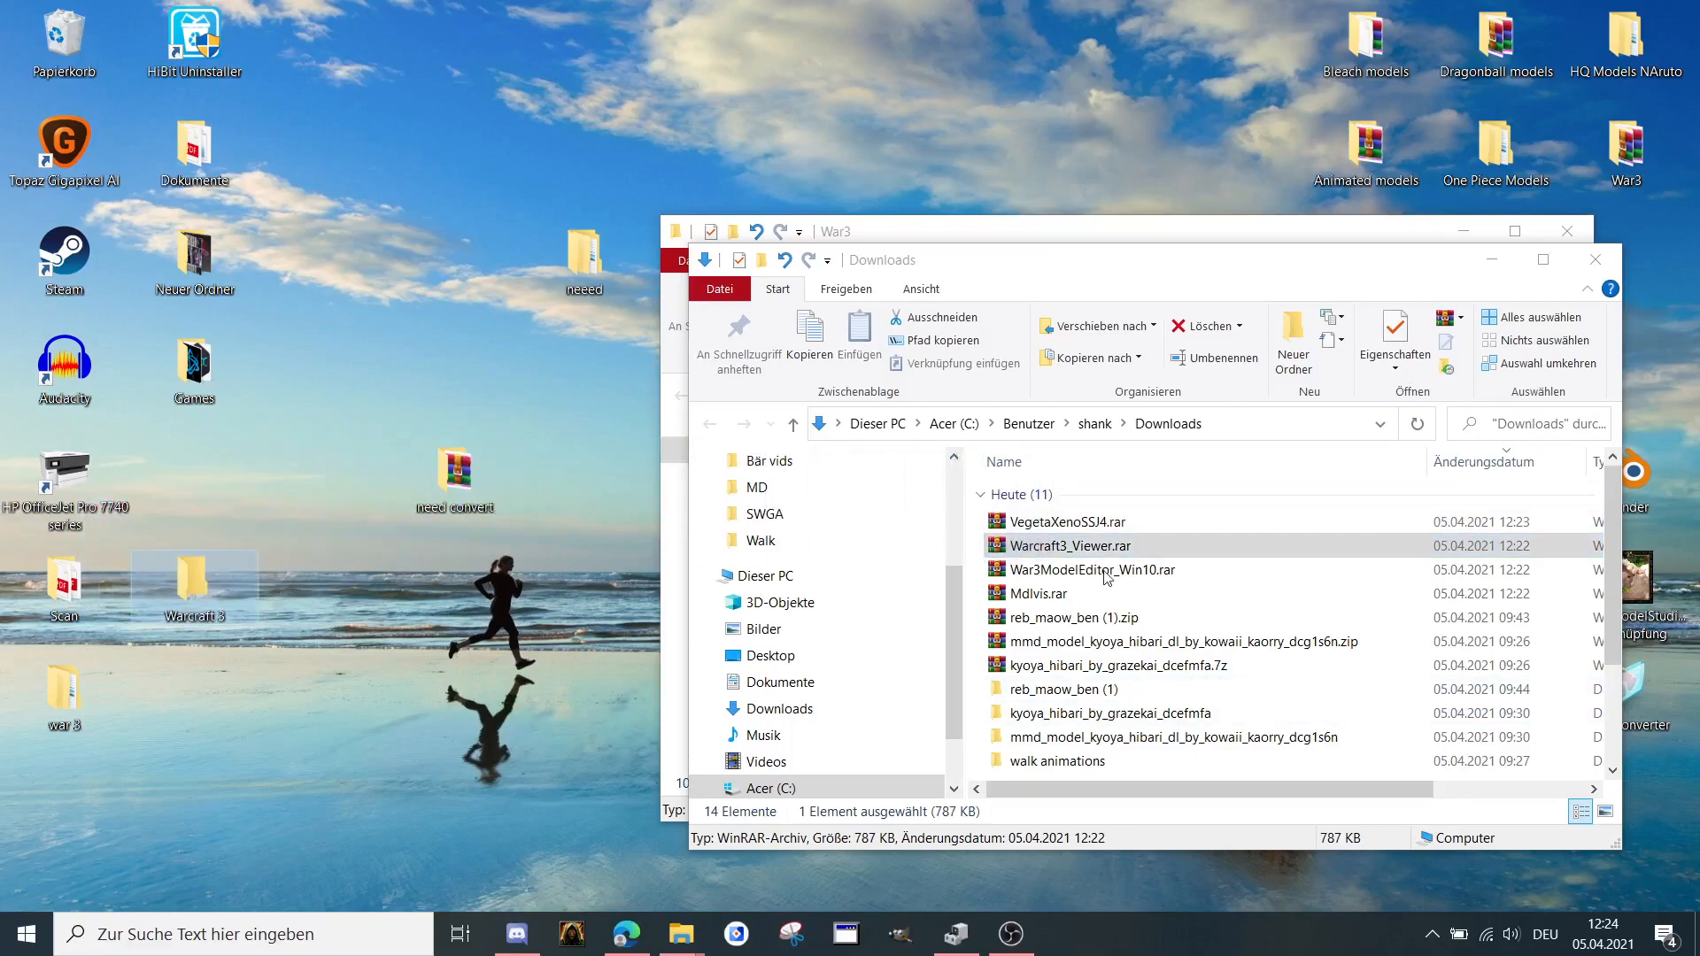
click(1023, 569)
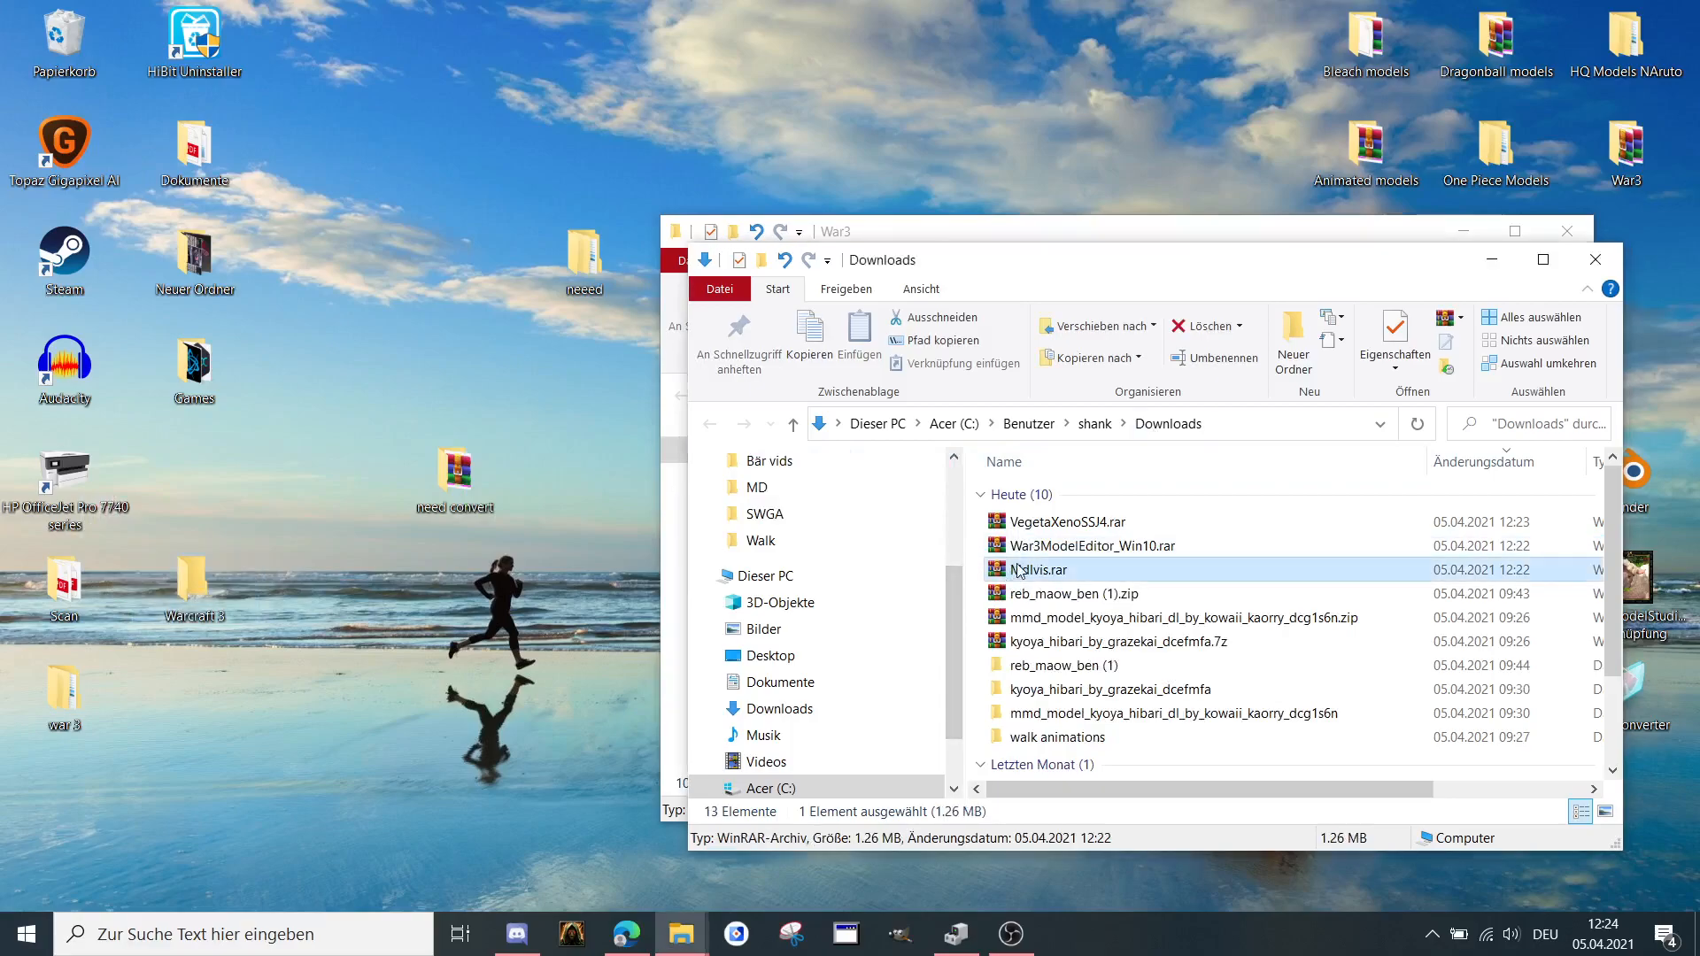
drag(1021, 570, 195, 585)
click(1093, 546)
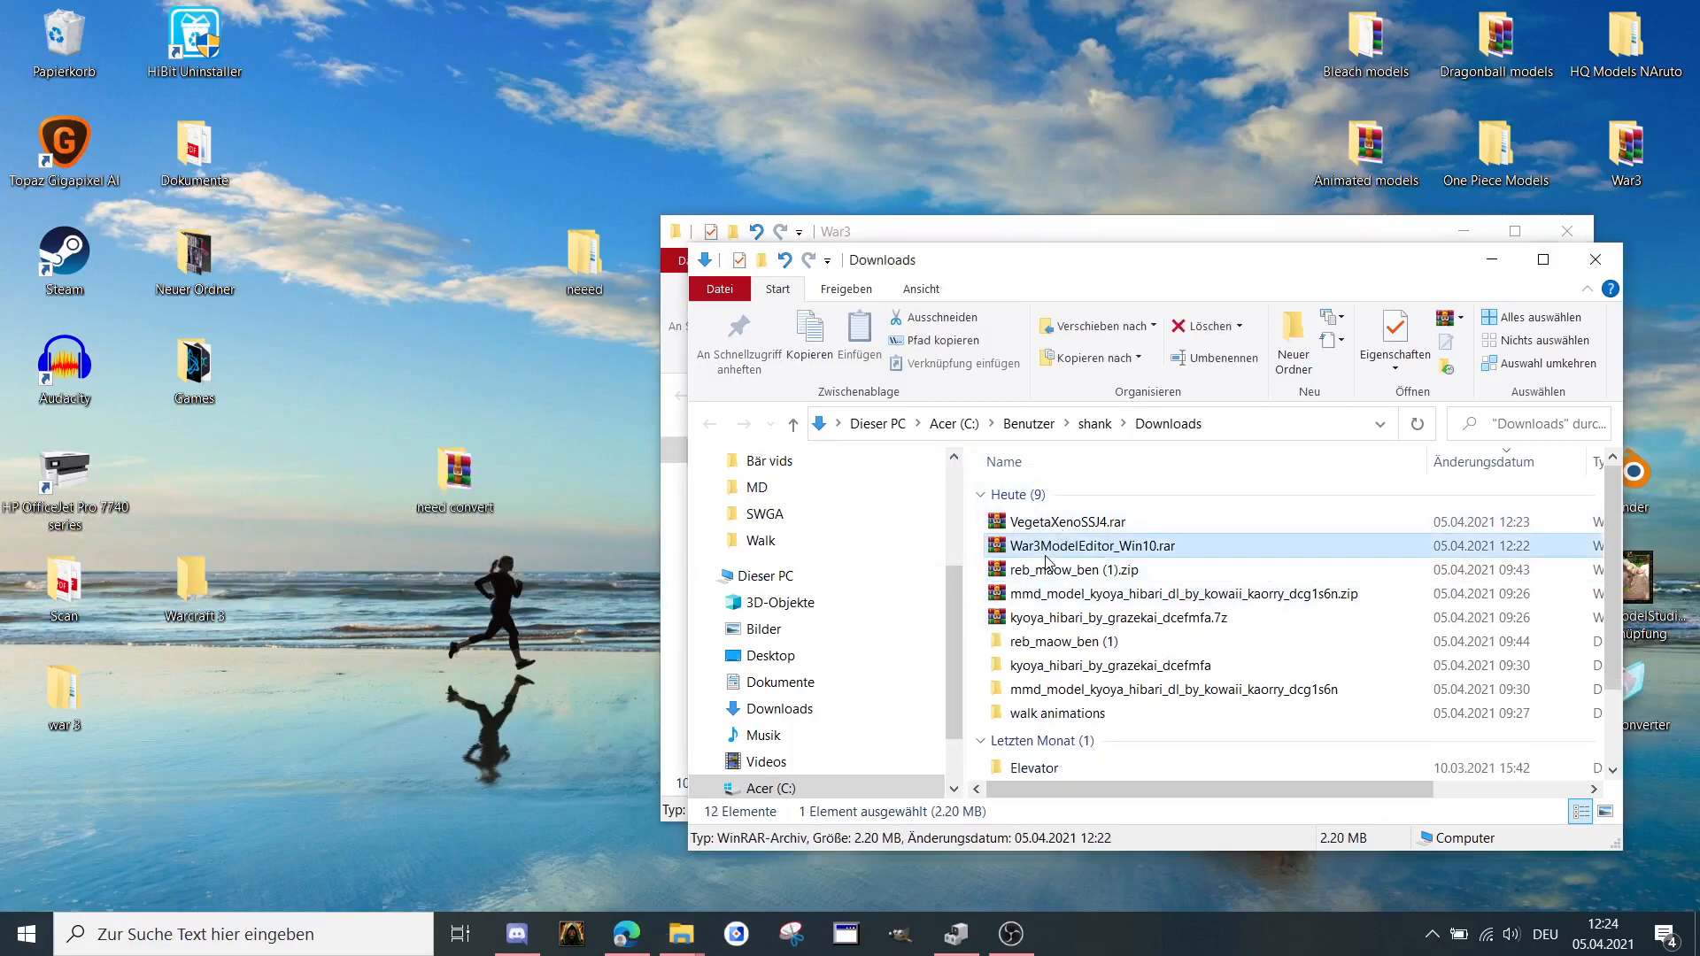
drag(1029, 549, 195, 585)
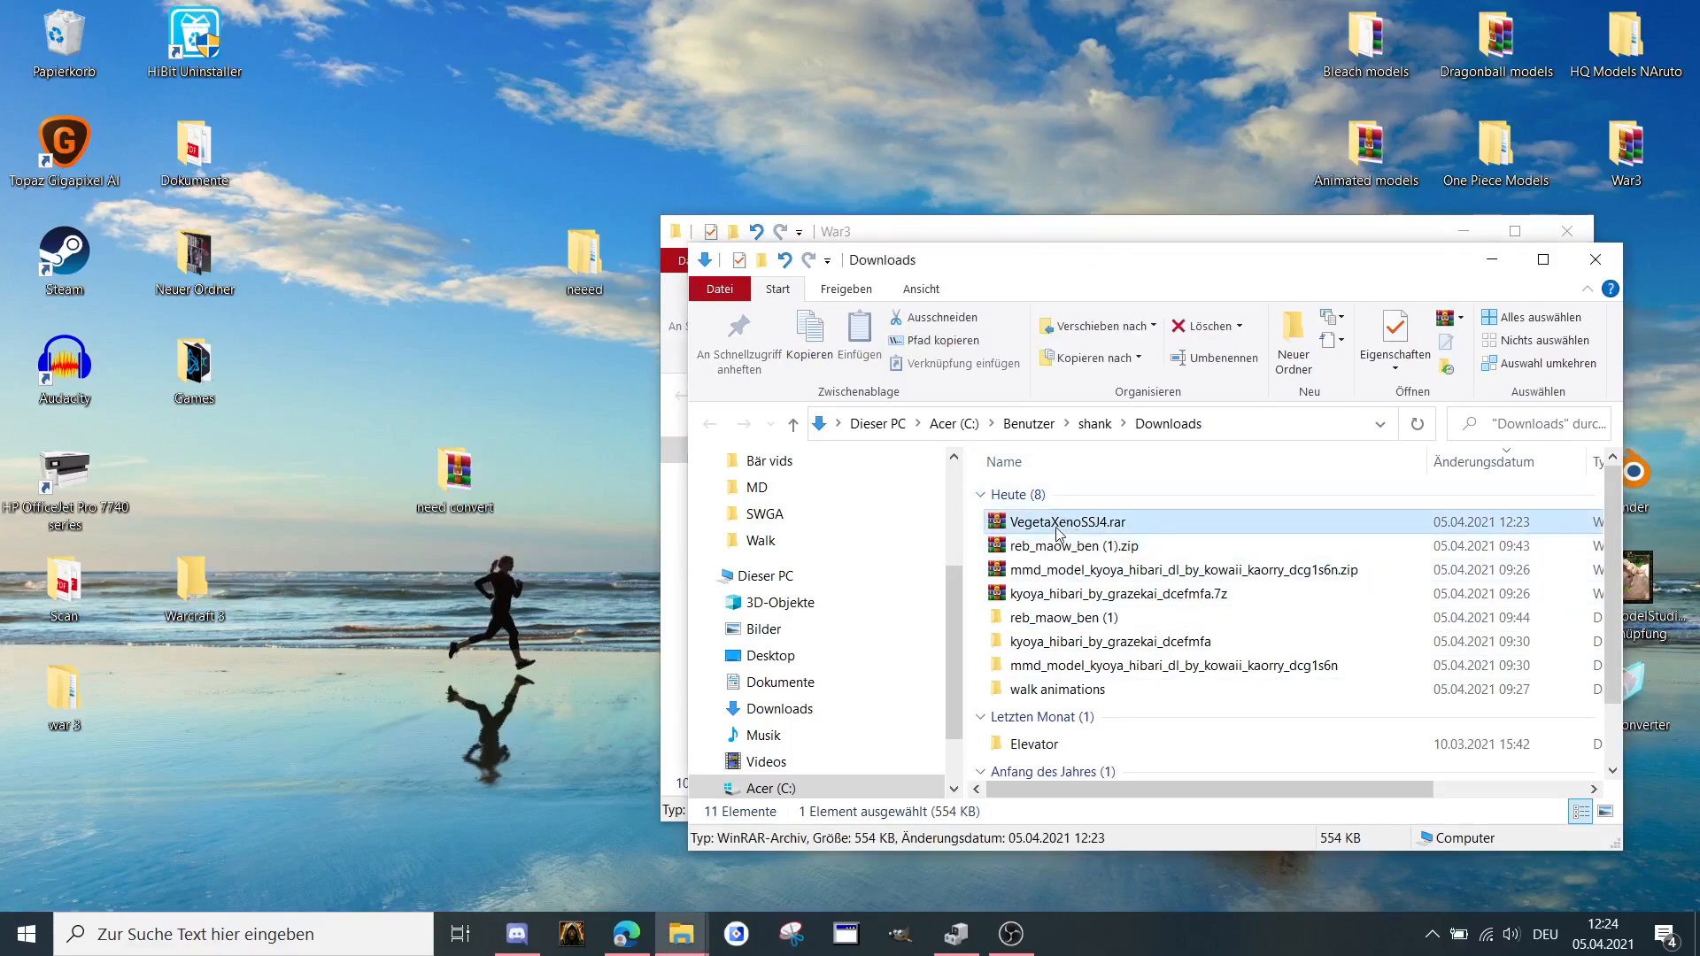
drag(1063, 522, 201, 588)
double_click(201, 588)
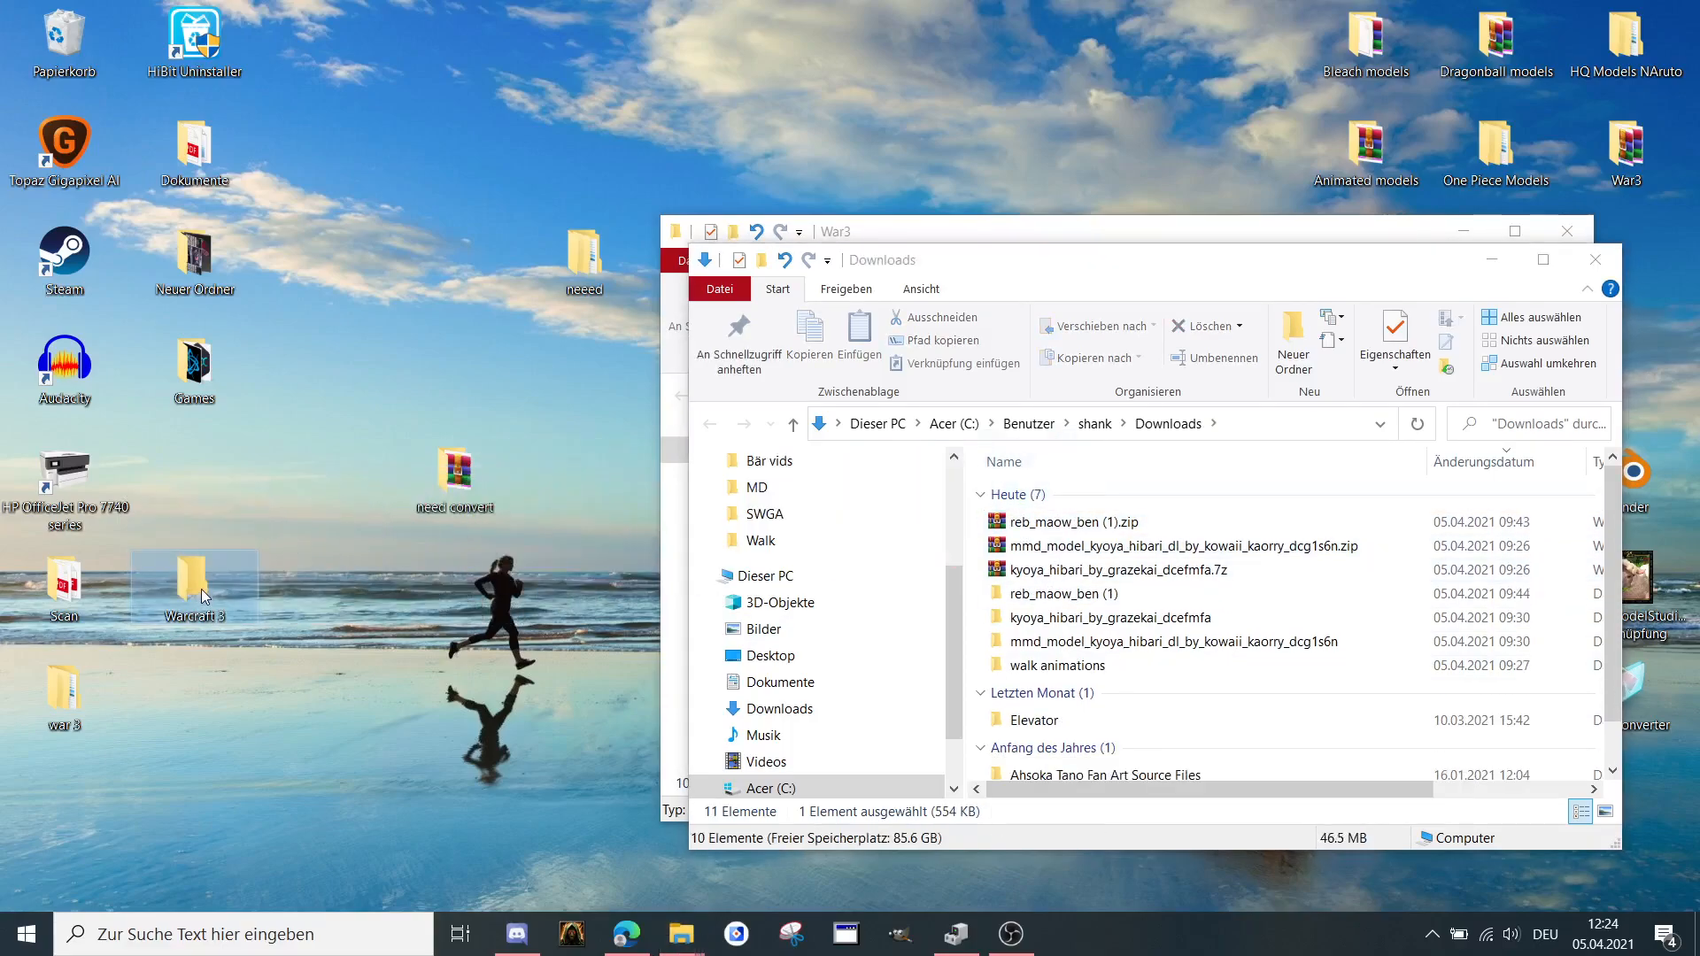
Extract Mdlvis, War3ModelEditor_Win10 and Warcraft3_Viewer archives each into their own folder.
right_click(1062, 523)
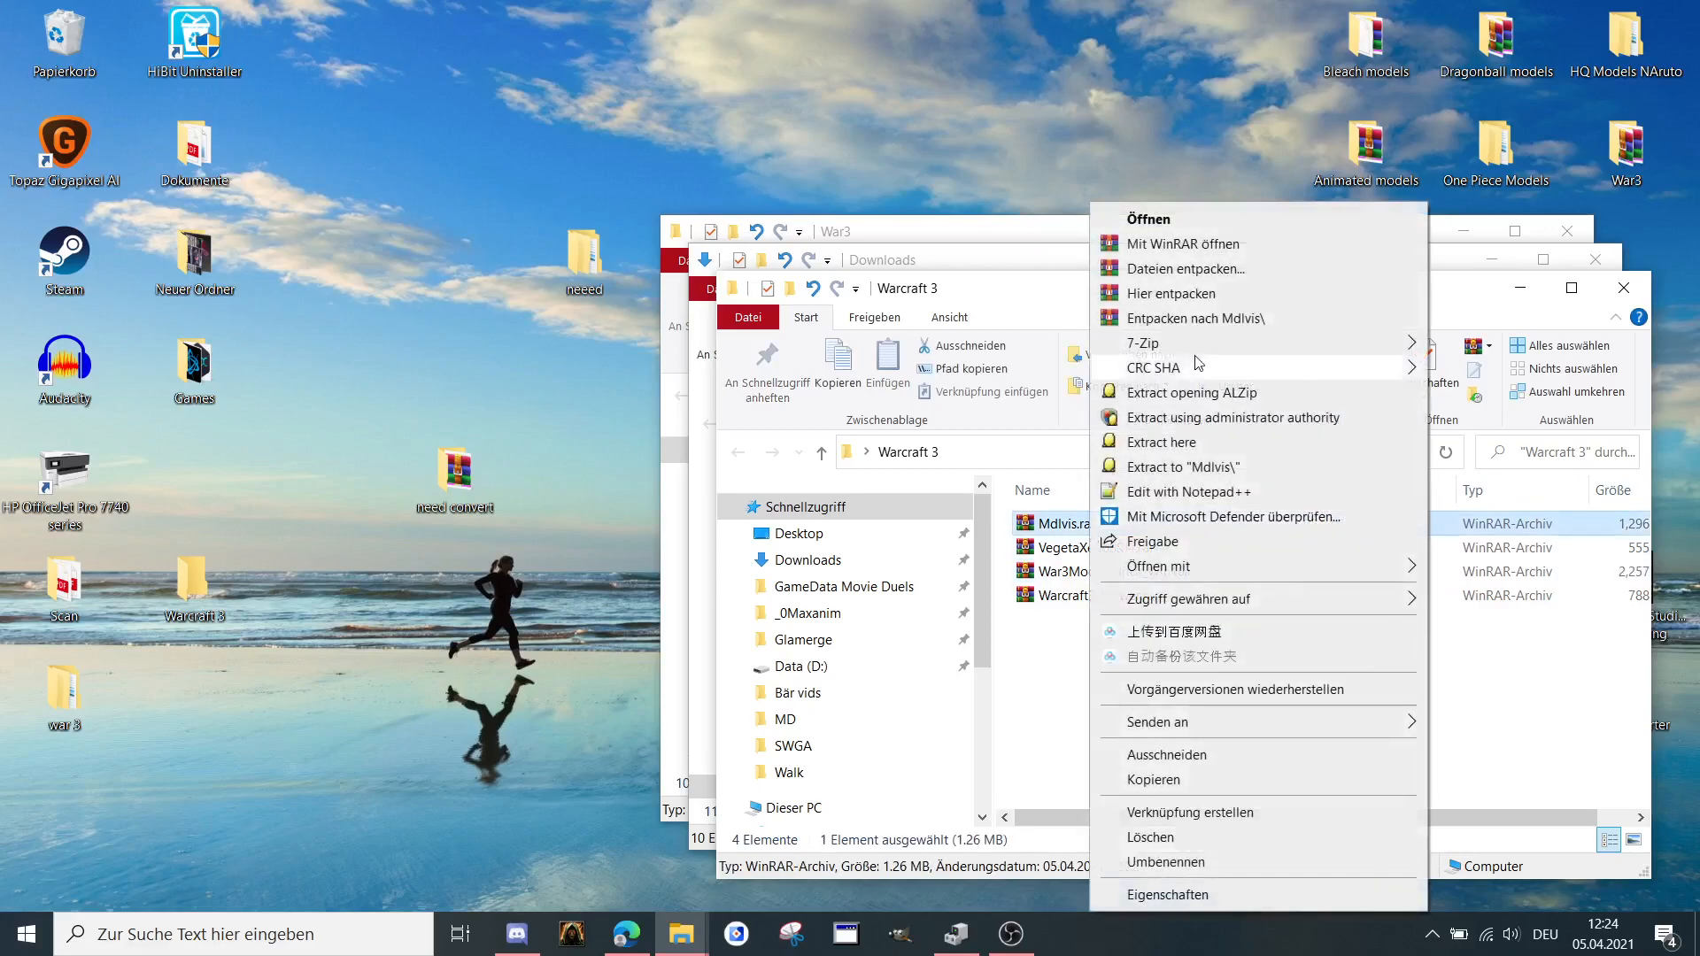
click(1209, 319)
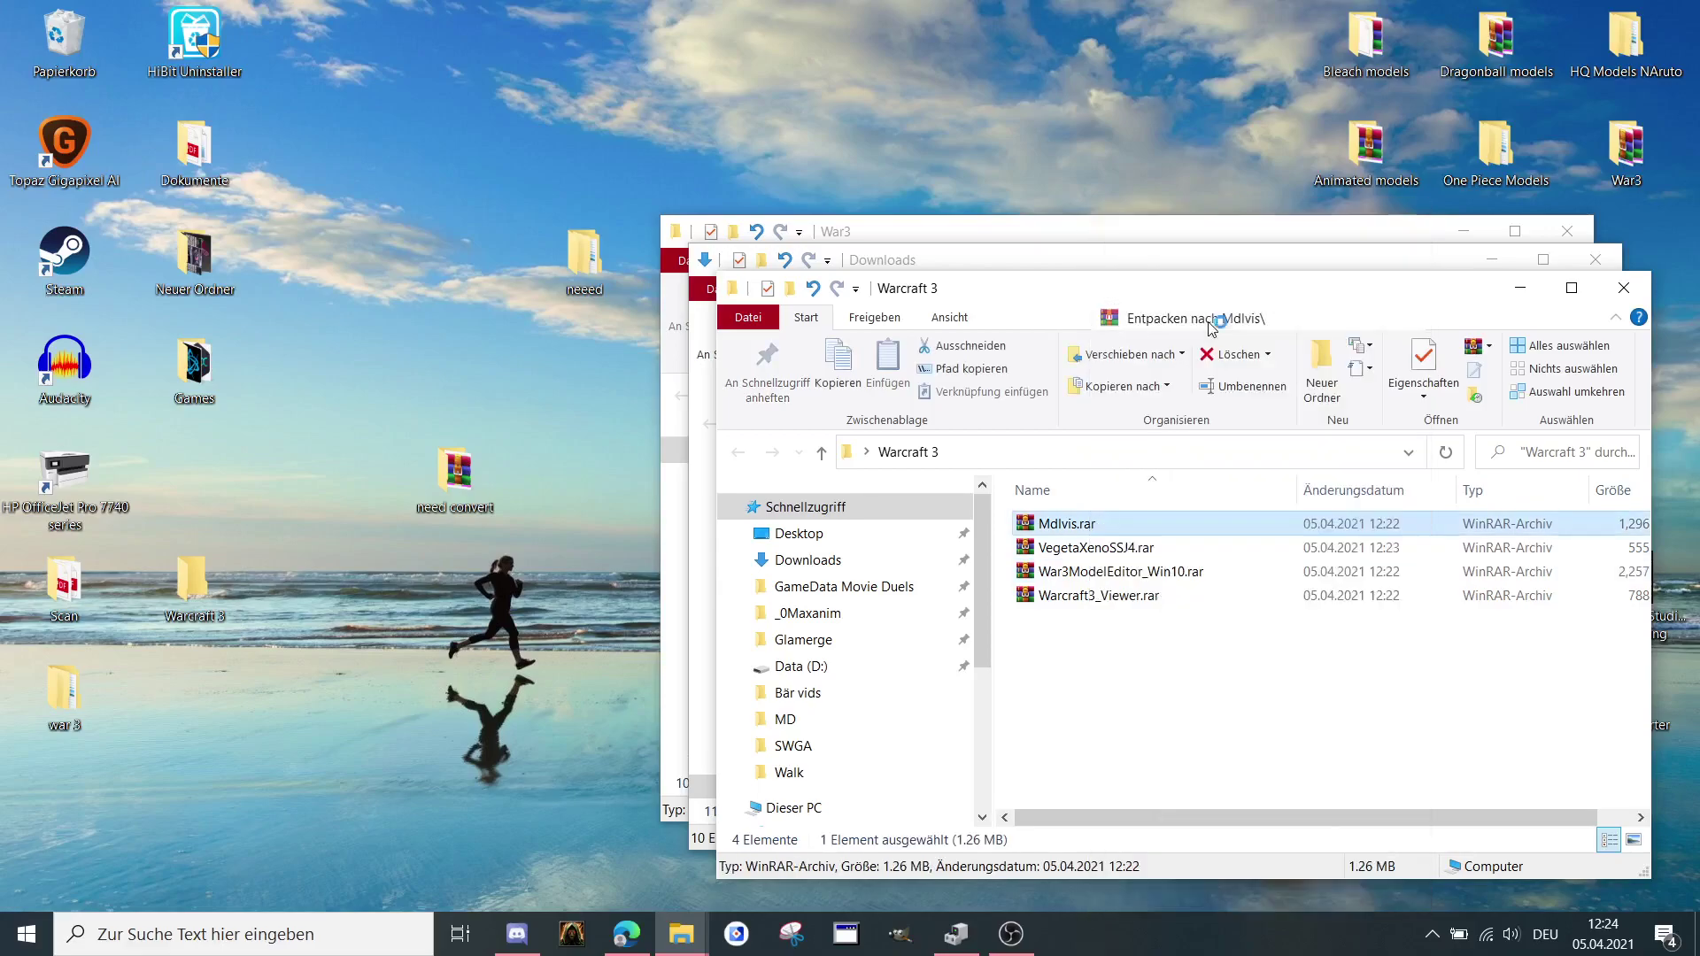
click(1096, 547)
right_click(1121, 572)
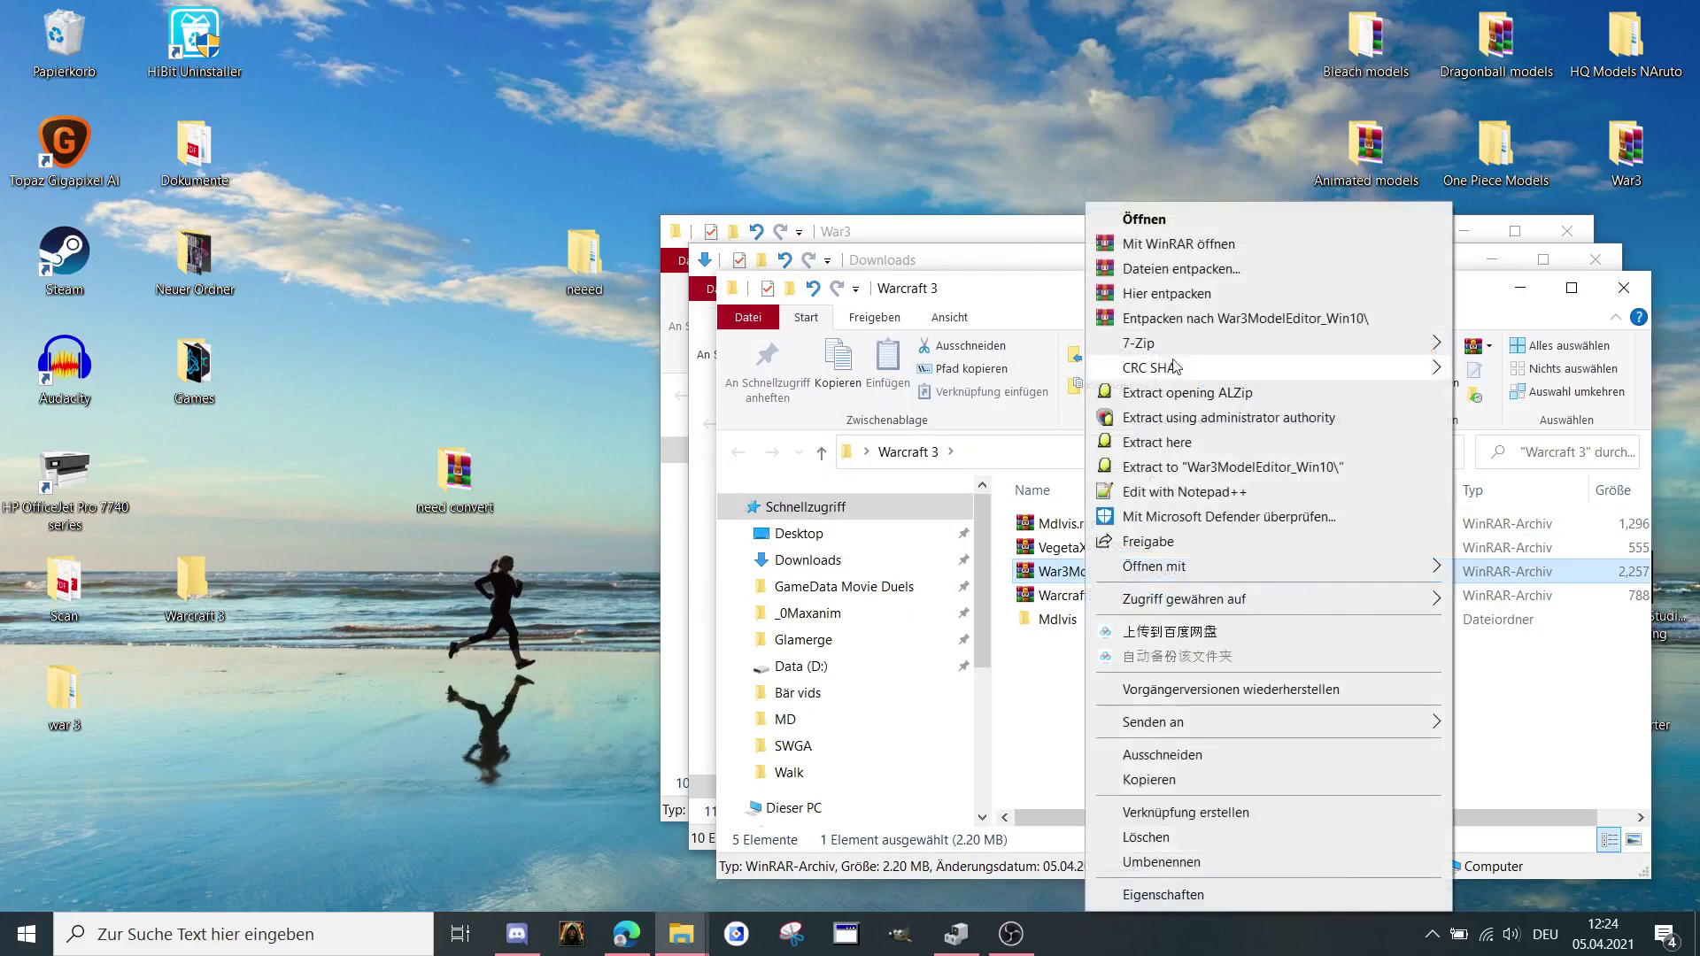
click(1206, 320)
click(1062, 596)
right_click(1063, 595)
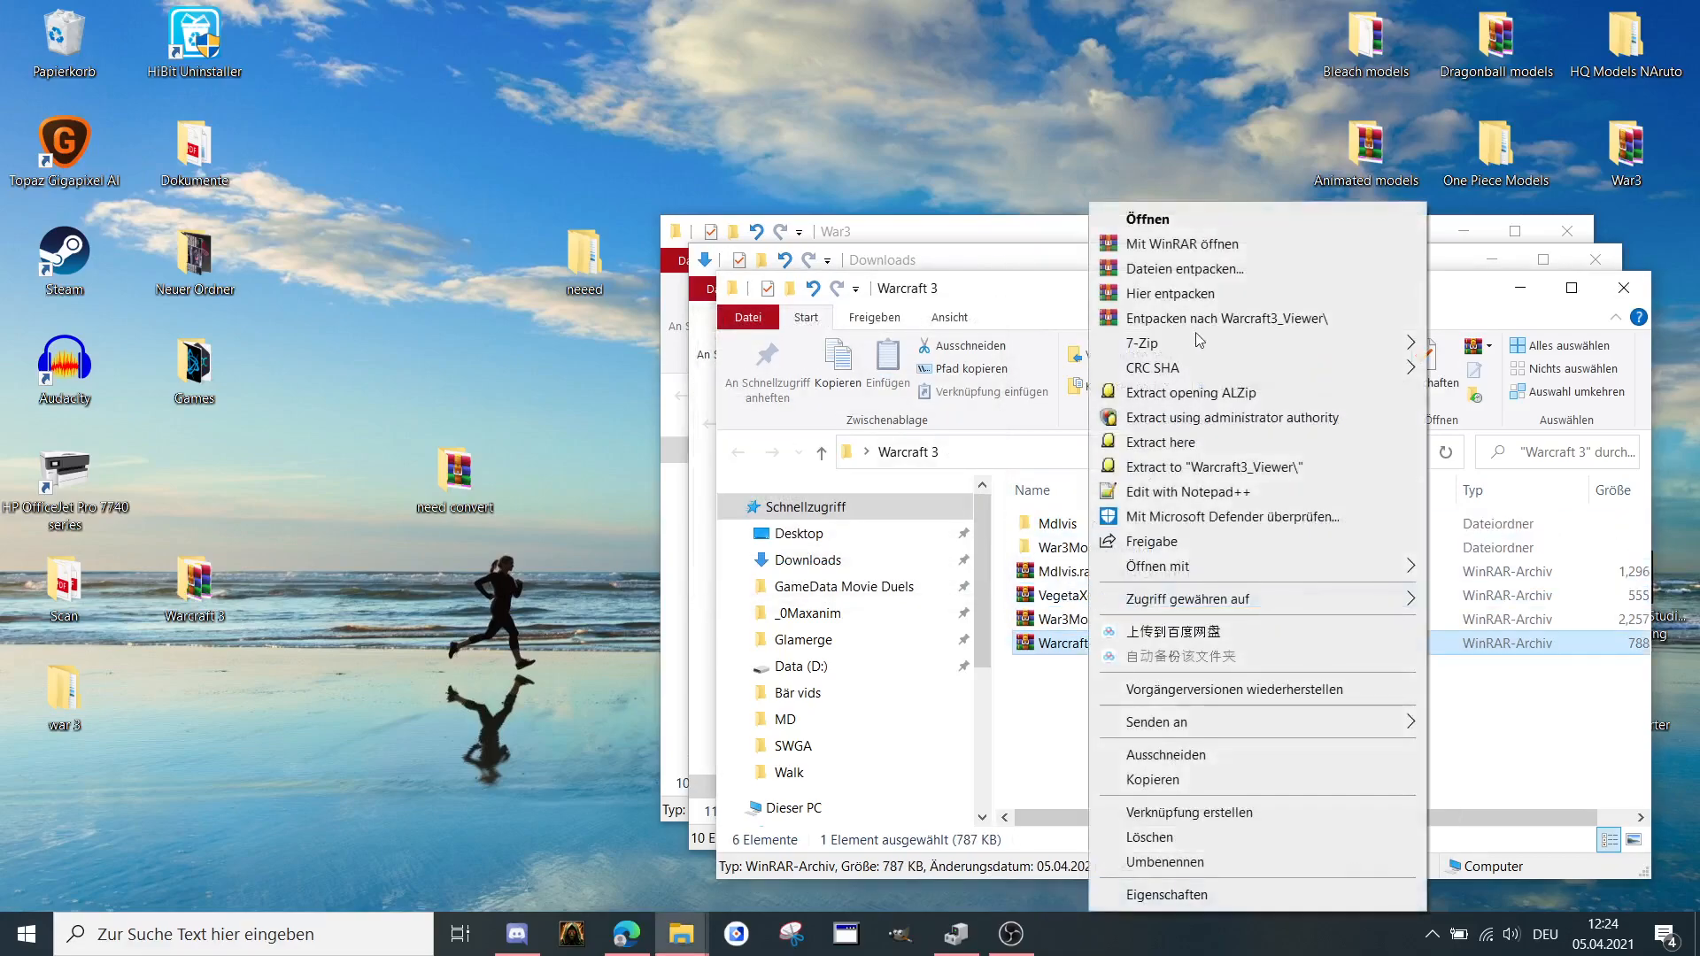
click(1209, 319)
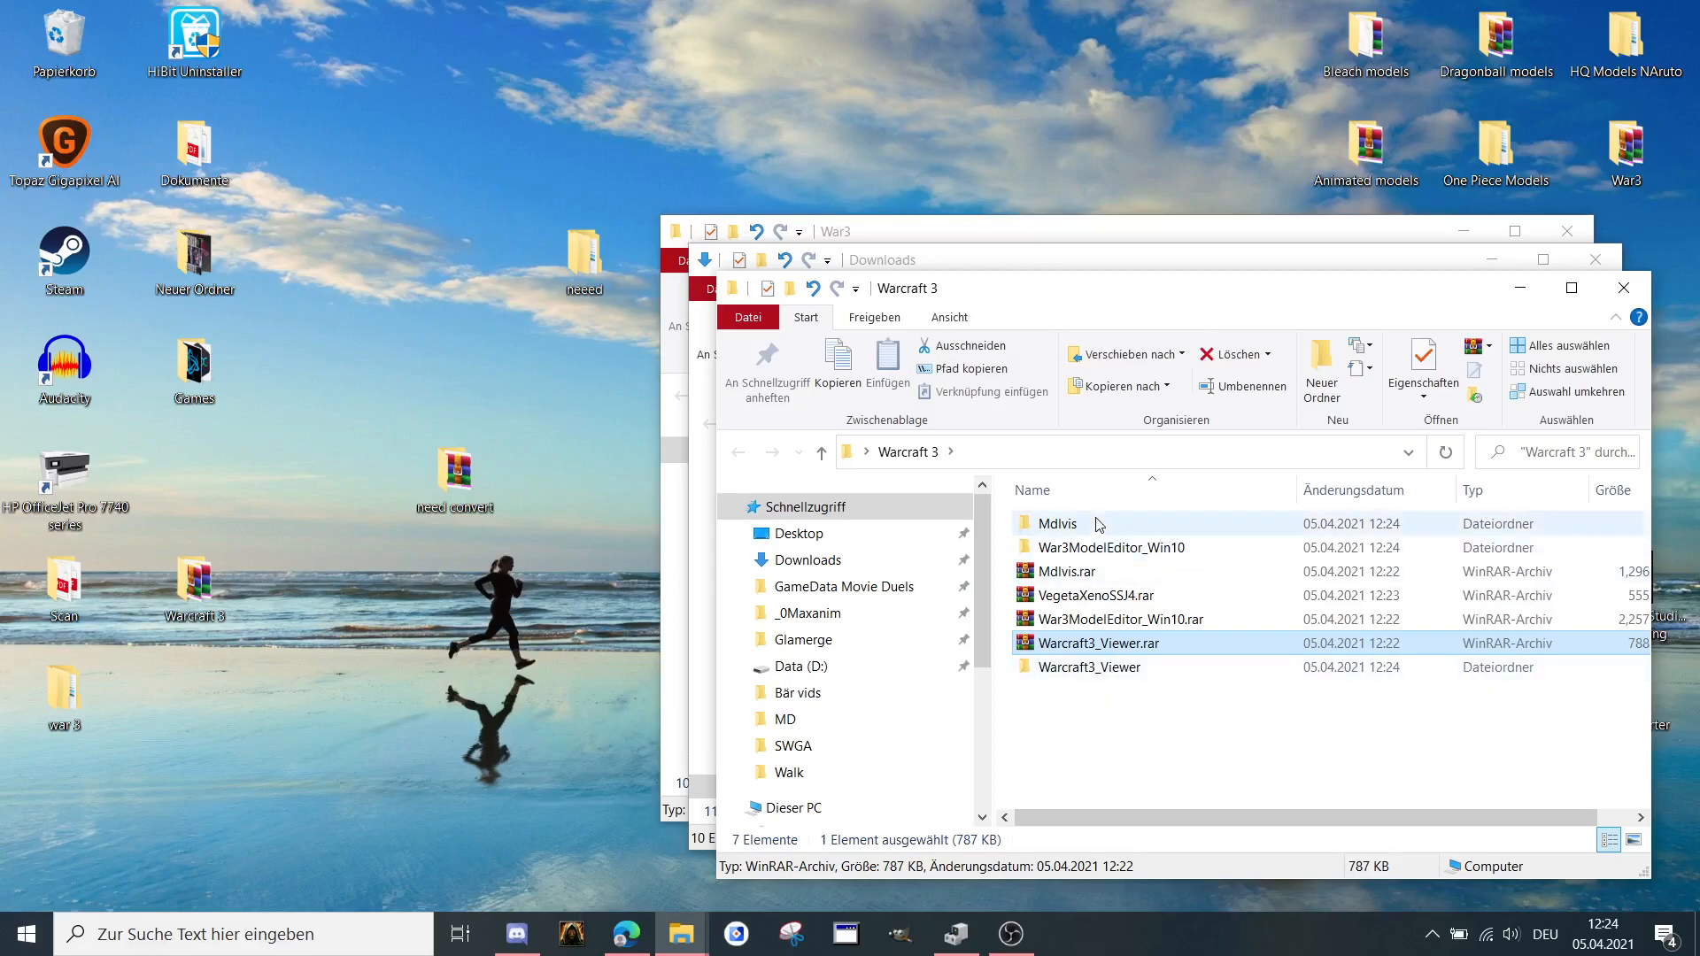
Extract VegetaXenoSSJ4.rar into its own folder and go into the nested Mdlvis program folder.
double_click(1058, 523)
click(909, 452)
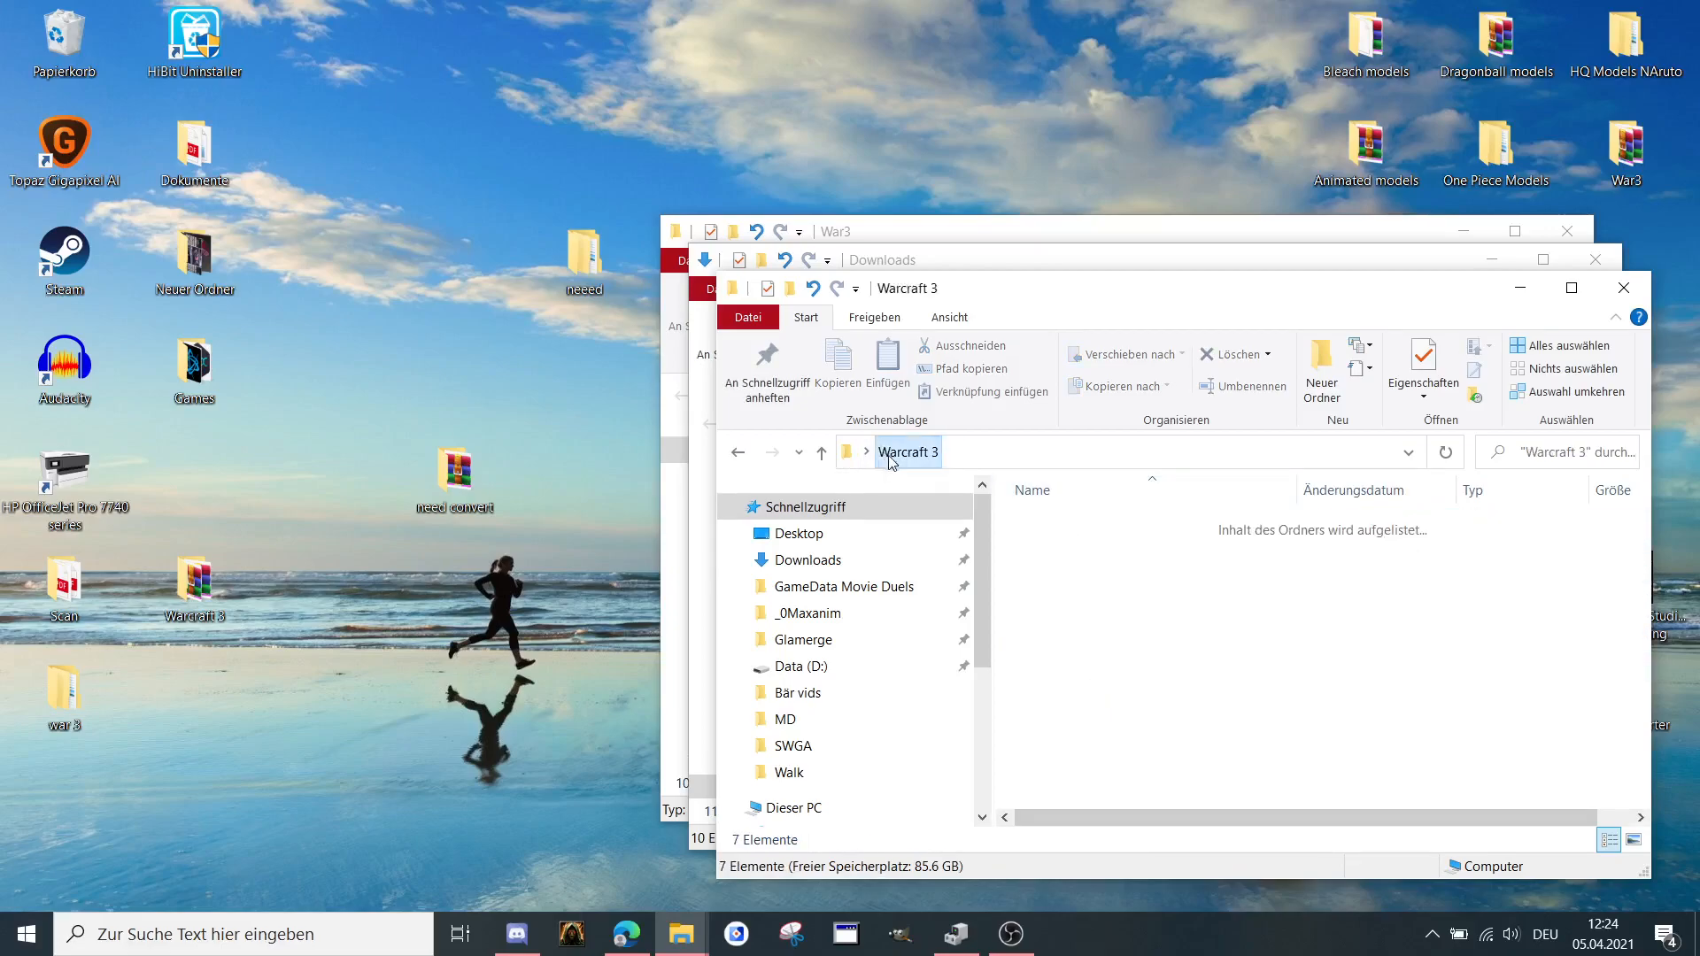
right_click(1073, 620)
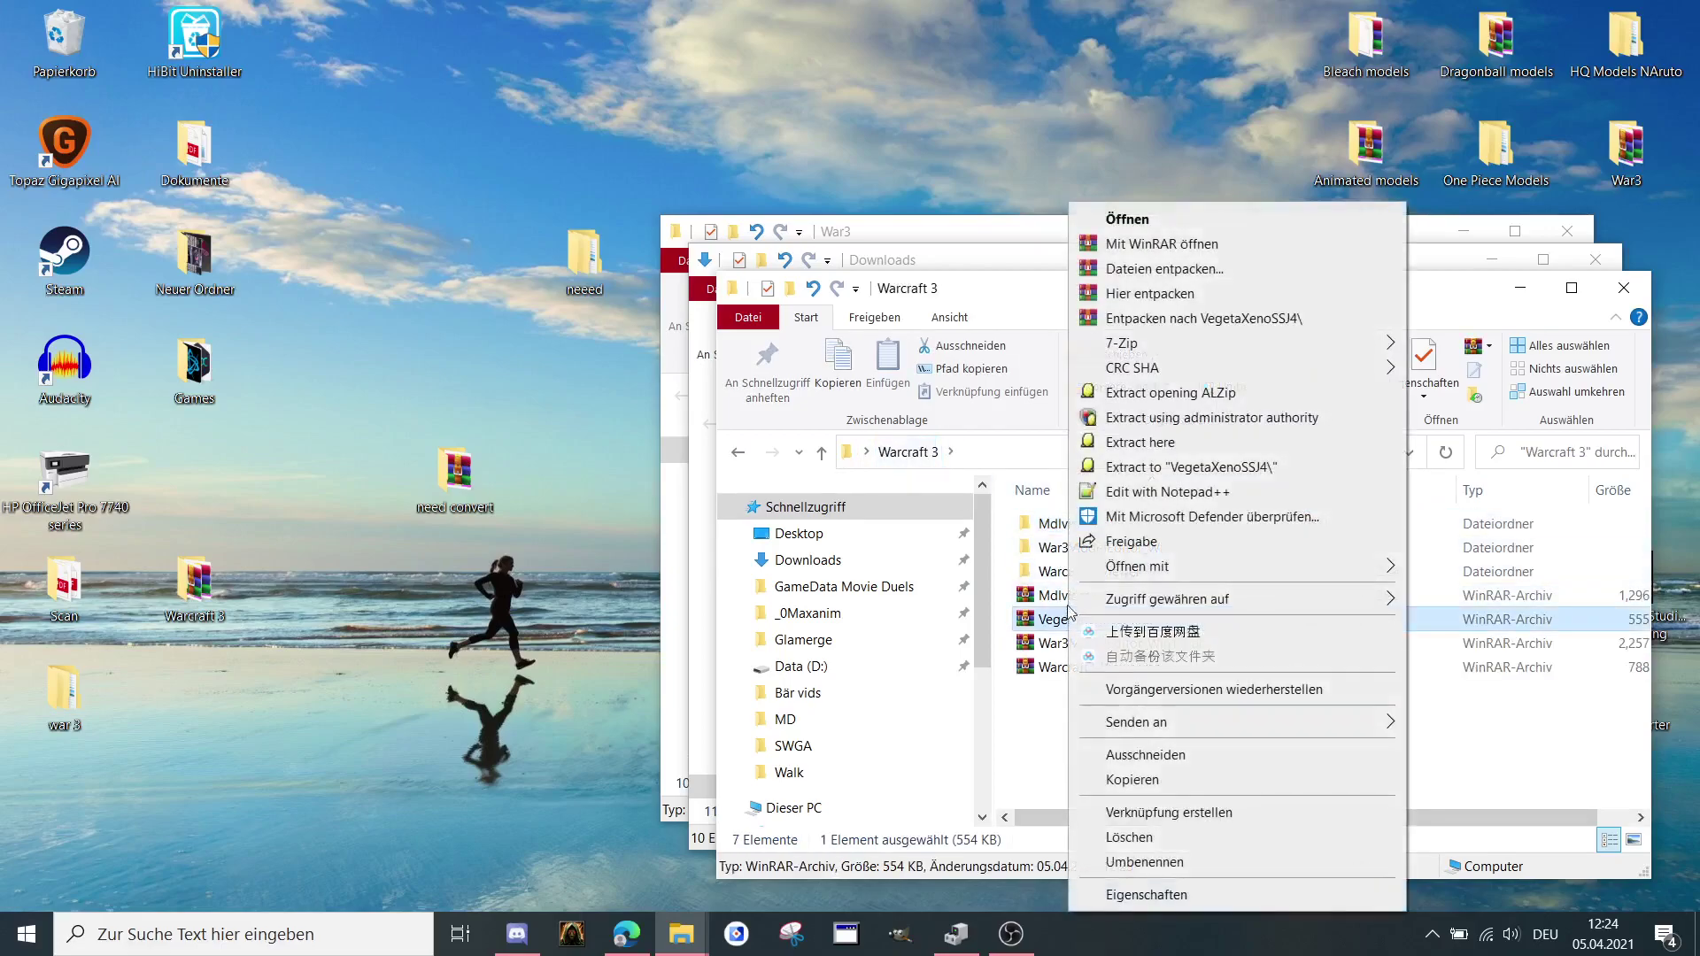
click(1191, 320)
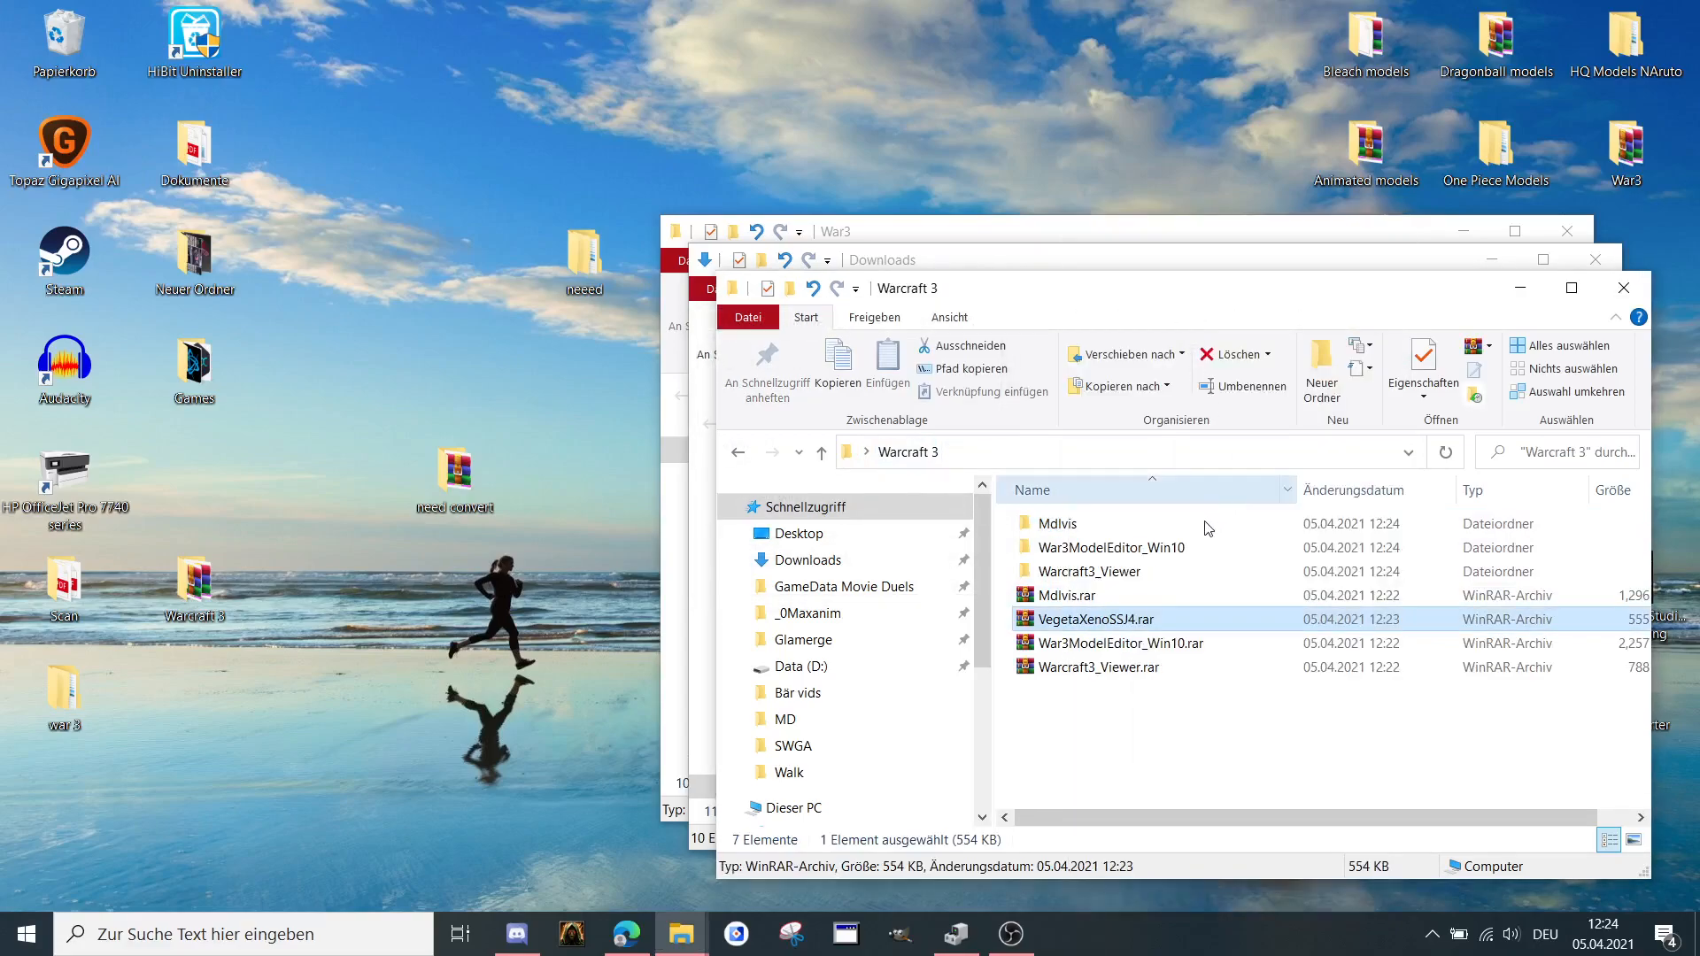
double_click(1059, 524)
double_click(1059, 524)
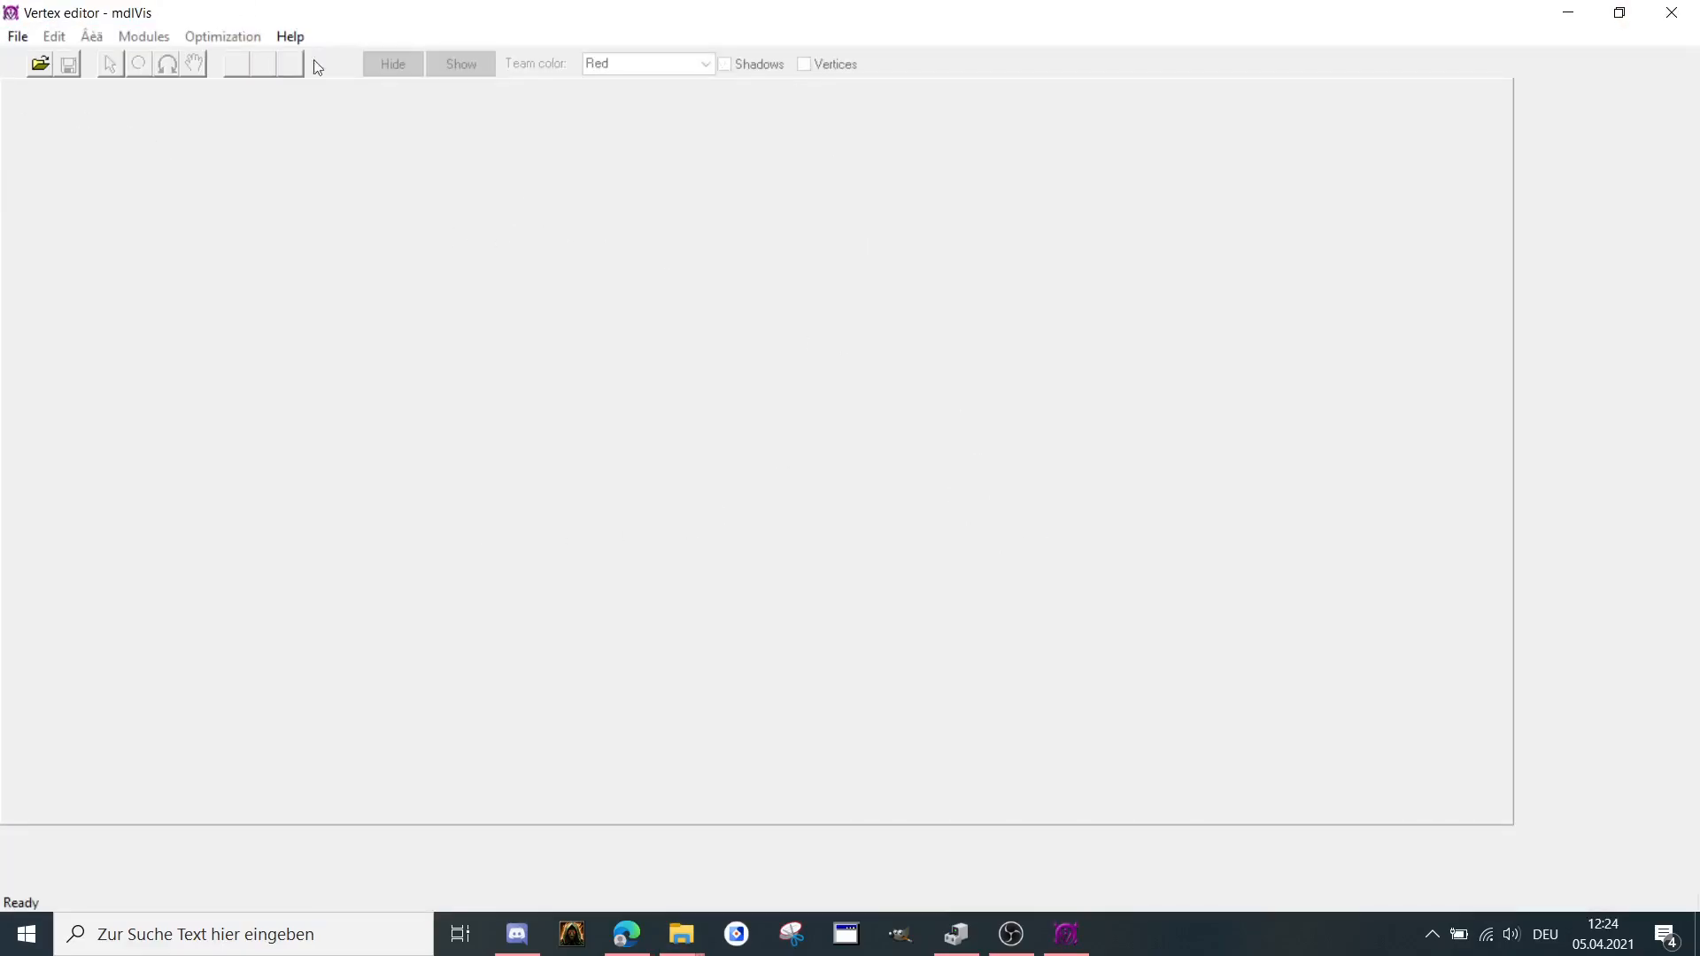
Browse Mdlvis's Open dialog to Desktop > Warcraft 3 > VegetaXenoSSJ4 for the .mdx model.
click(34, 64)
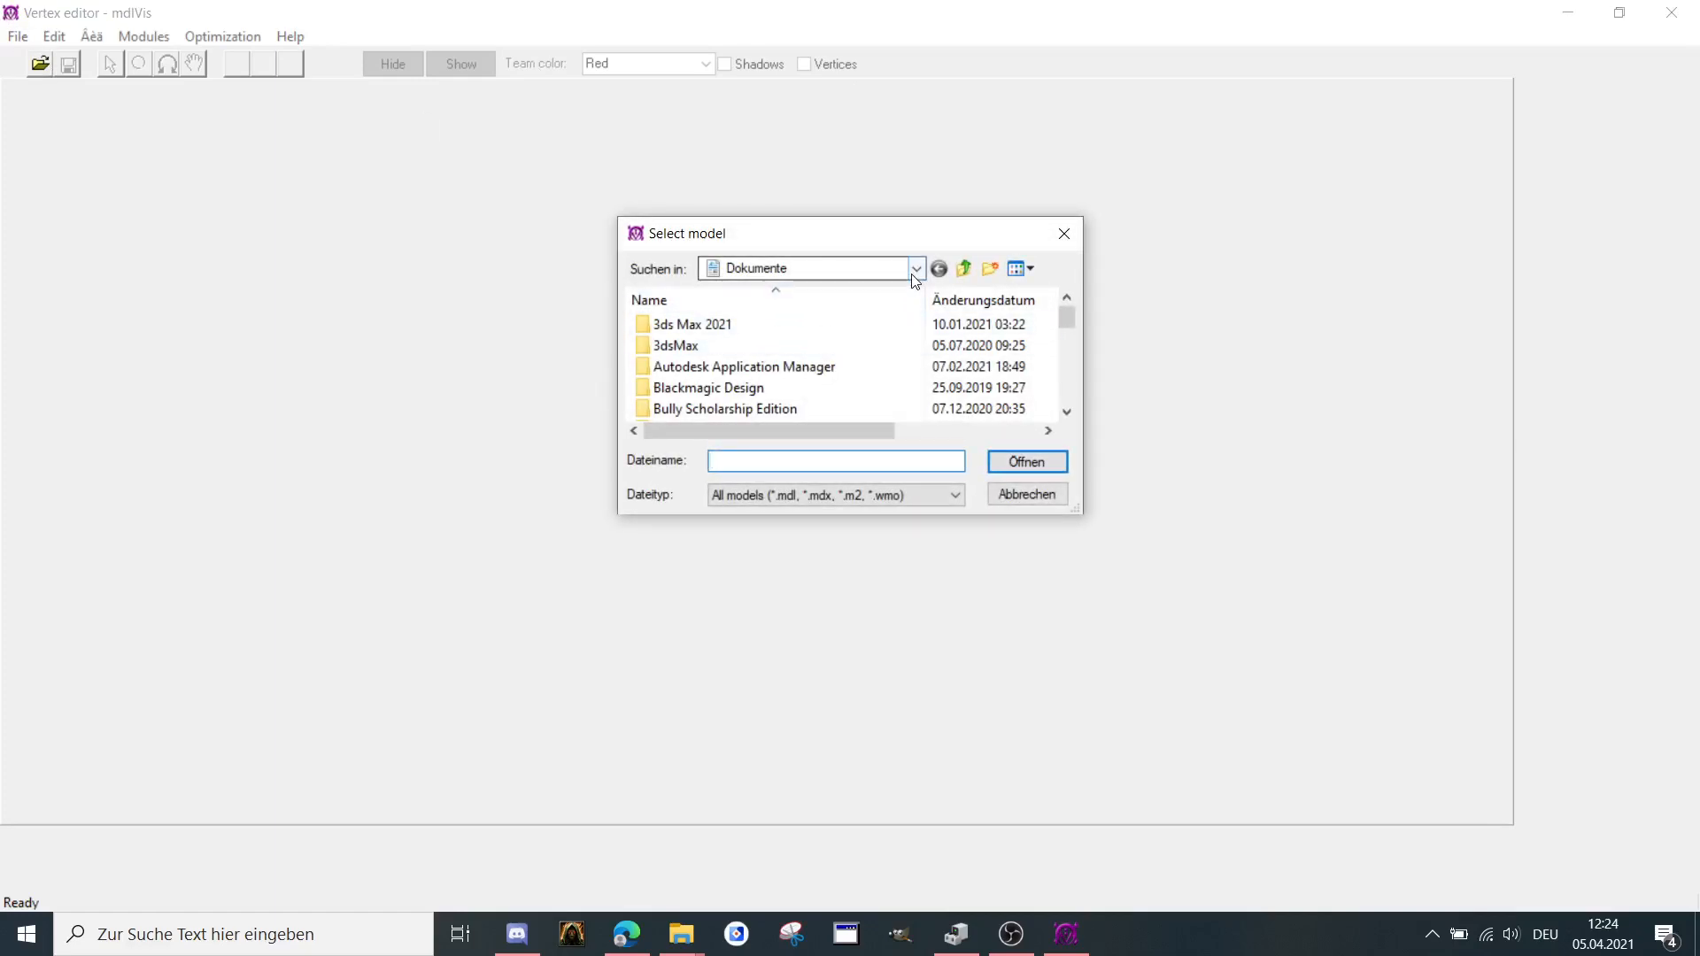
click(961, 266)
scroll(738, 394, down, 3)
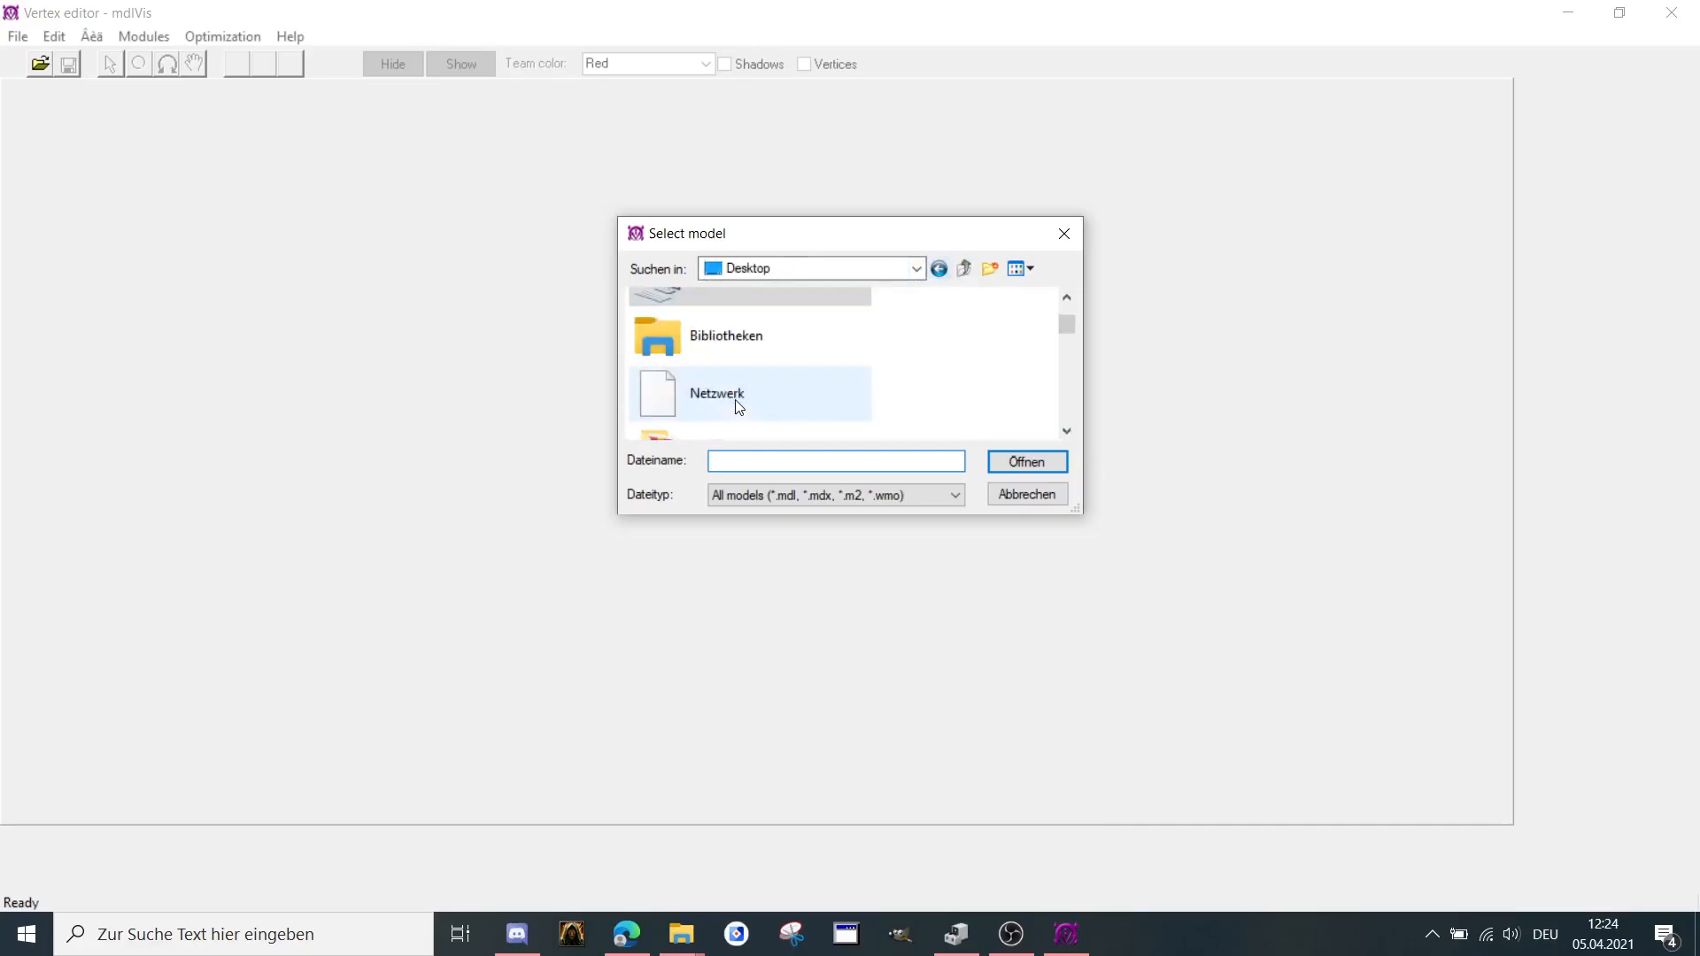
scroll(739, 393, down, 4)
scroll(751, 377, down, 4)
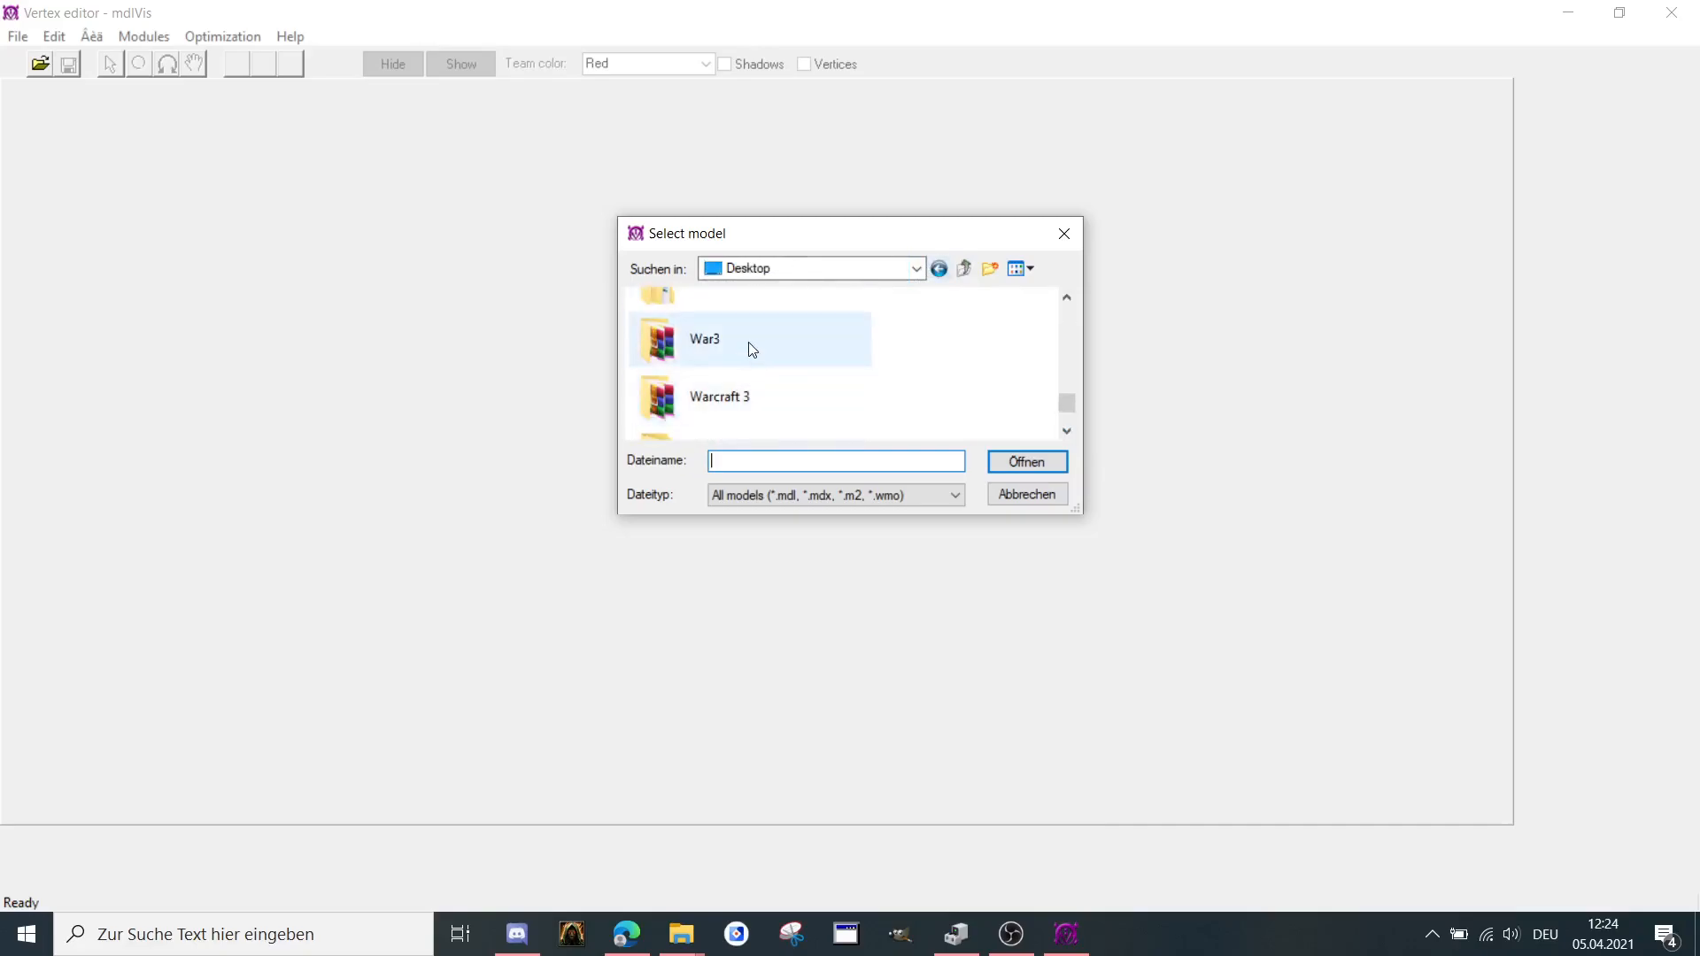
double_click(725, 396)
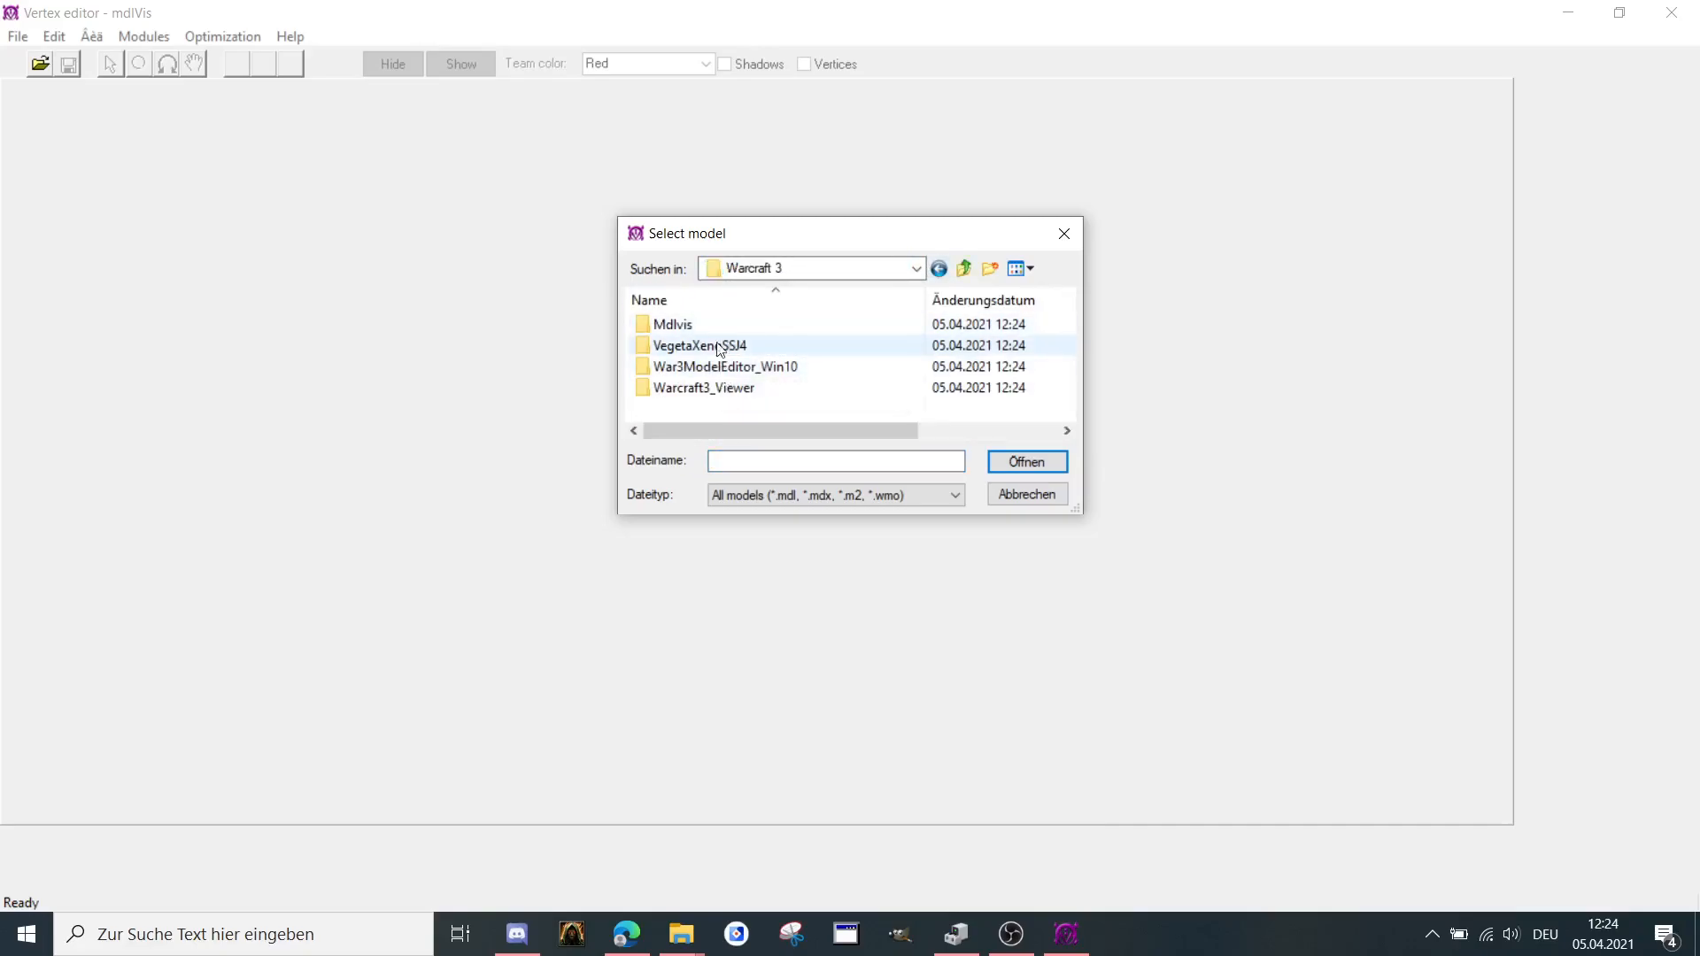
double_click(717, 349)
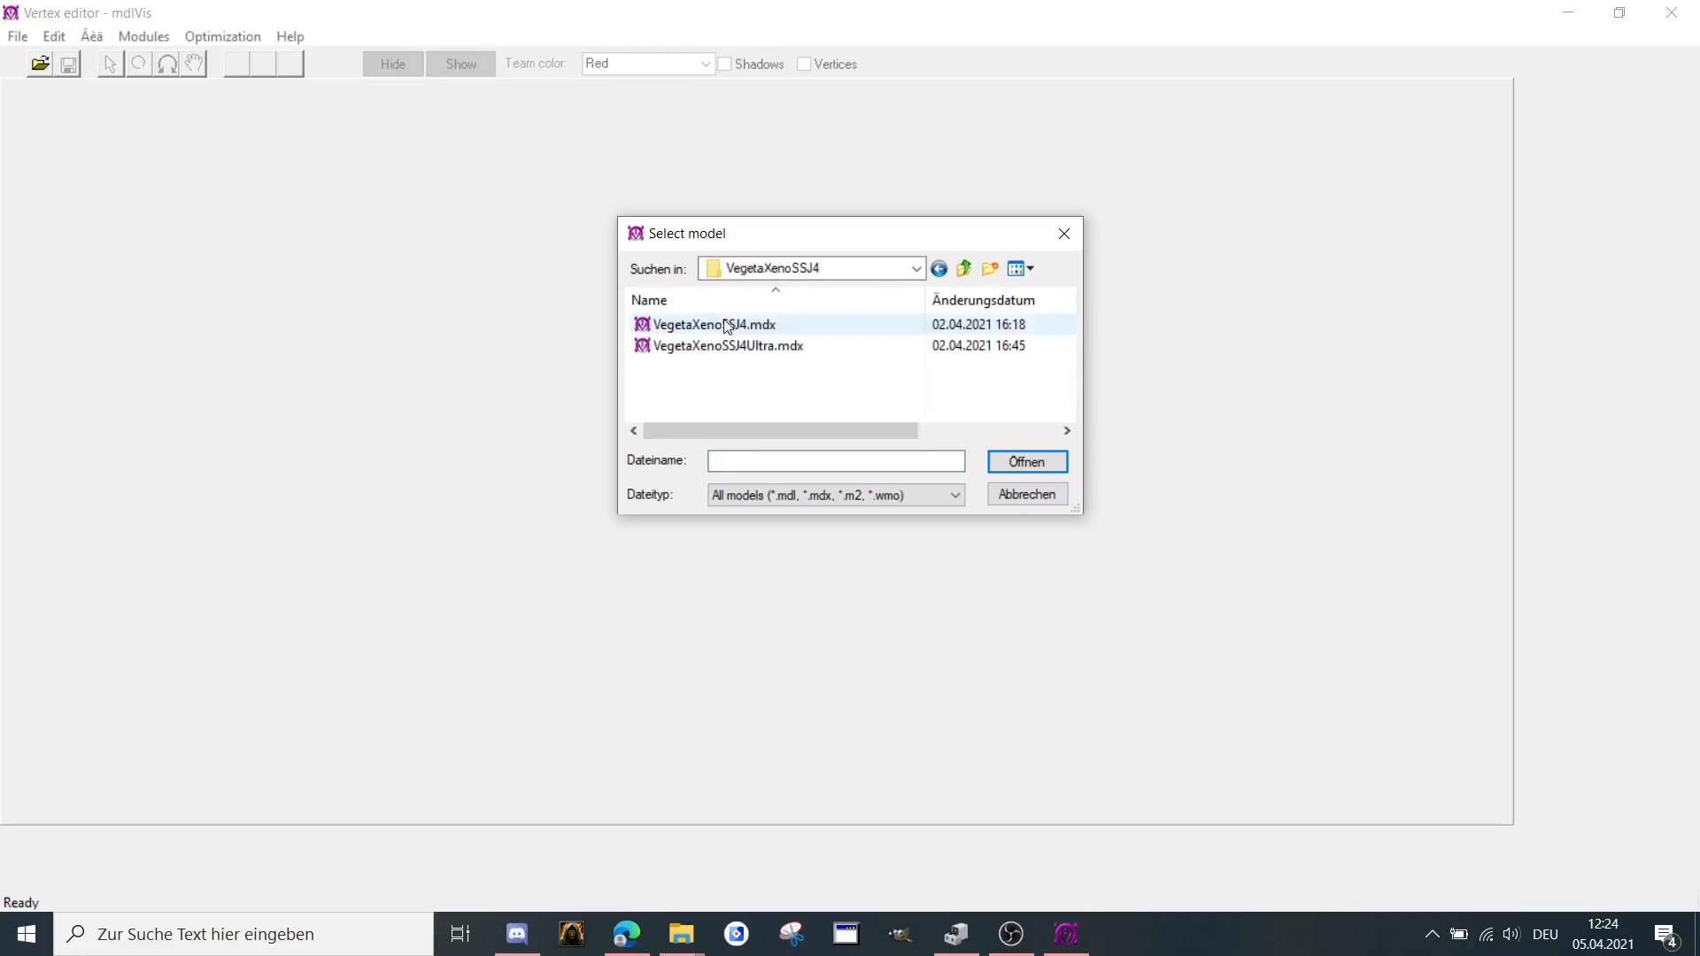
Load VegetaXenoSSJ4.mdx and glance at the Modules list without choosing one.
double_click(710, 324)
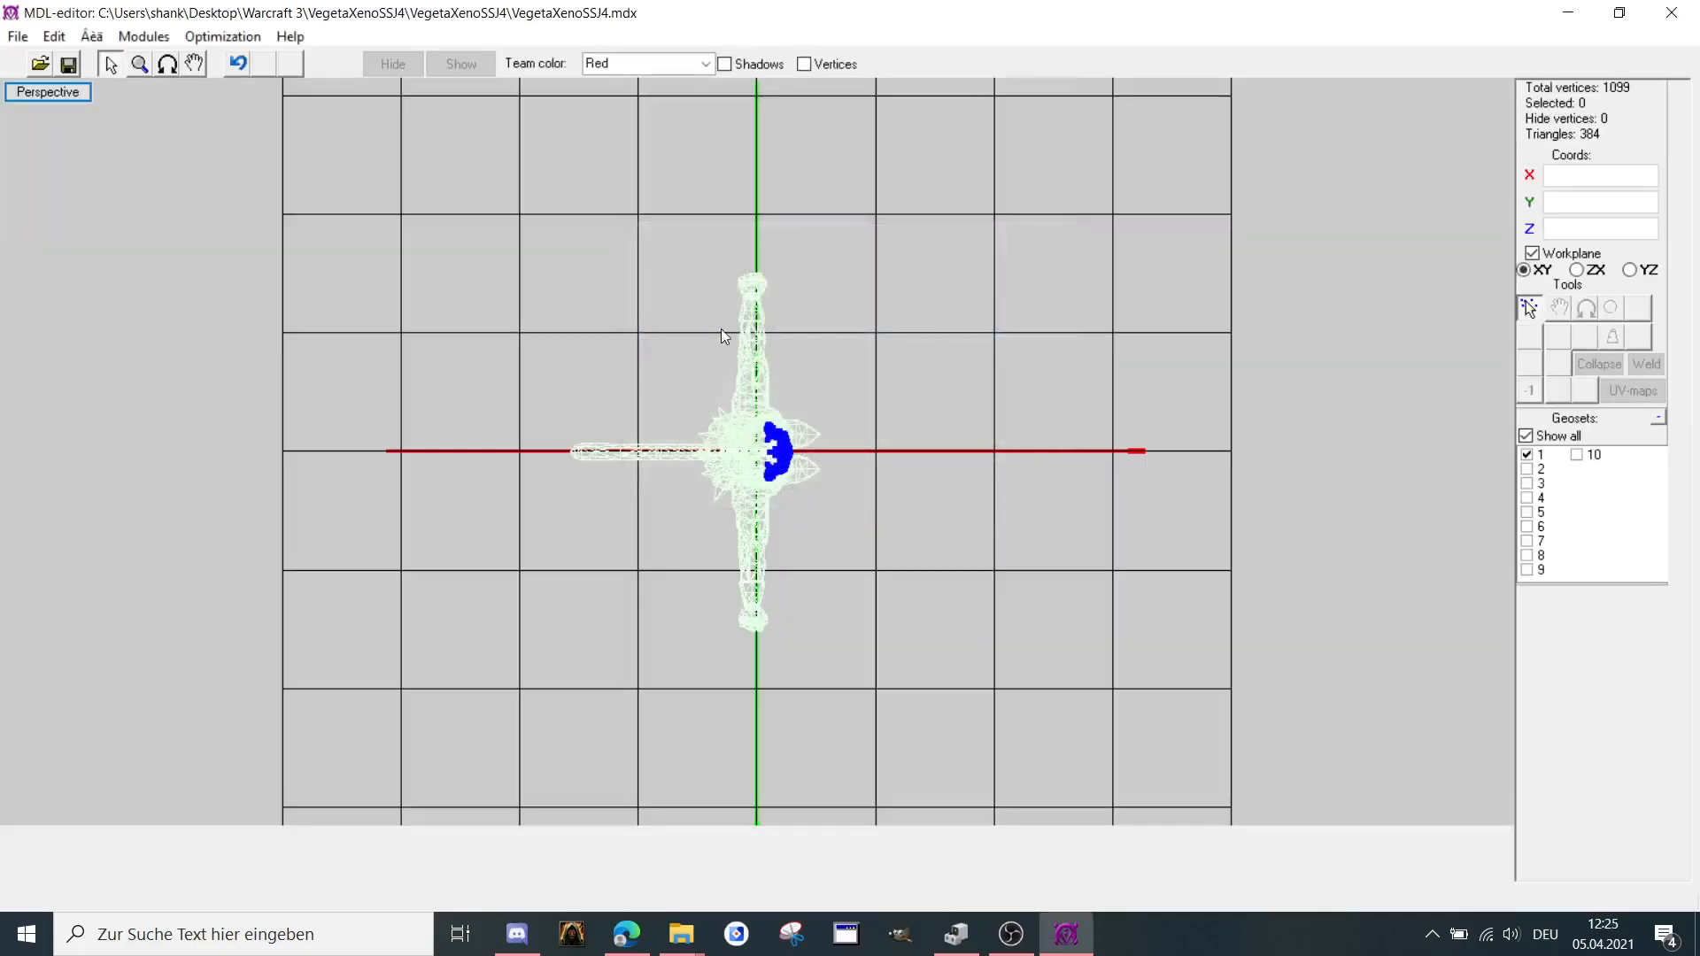
scroll(968, 378, down, 2)
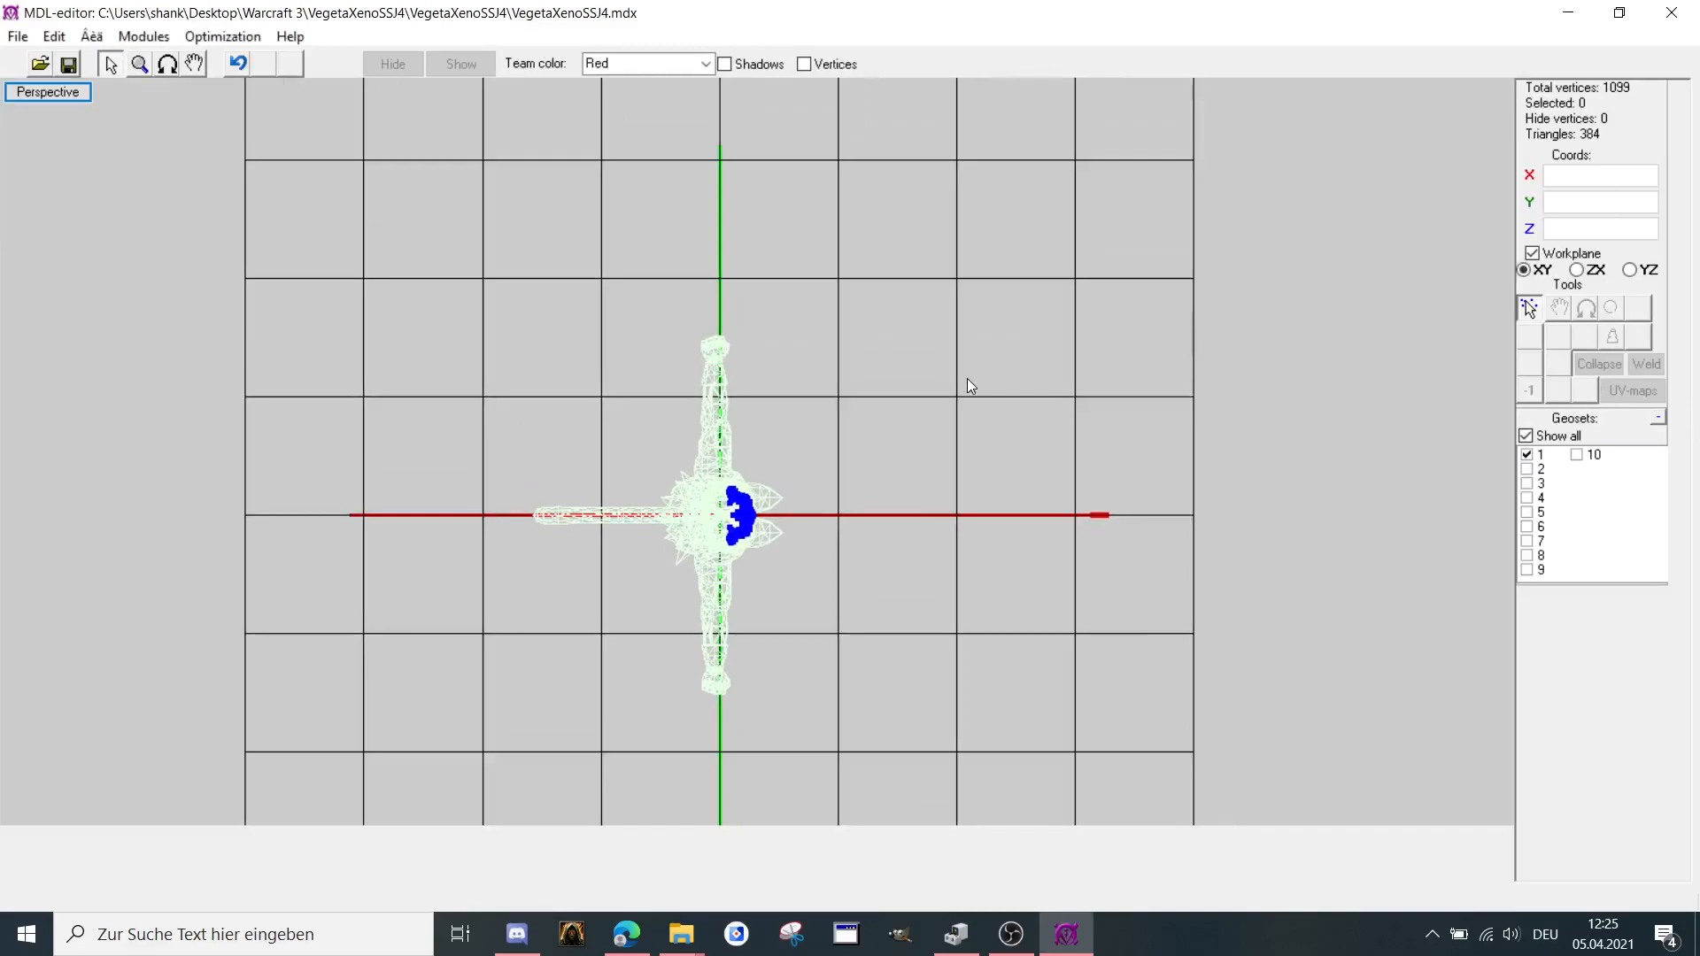
scroll(967, 379, up, 1)
scroll(969, 386, up, 2)
scroll(974, 374, up, 1)
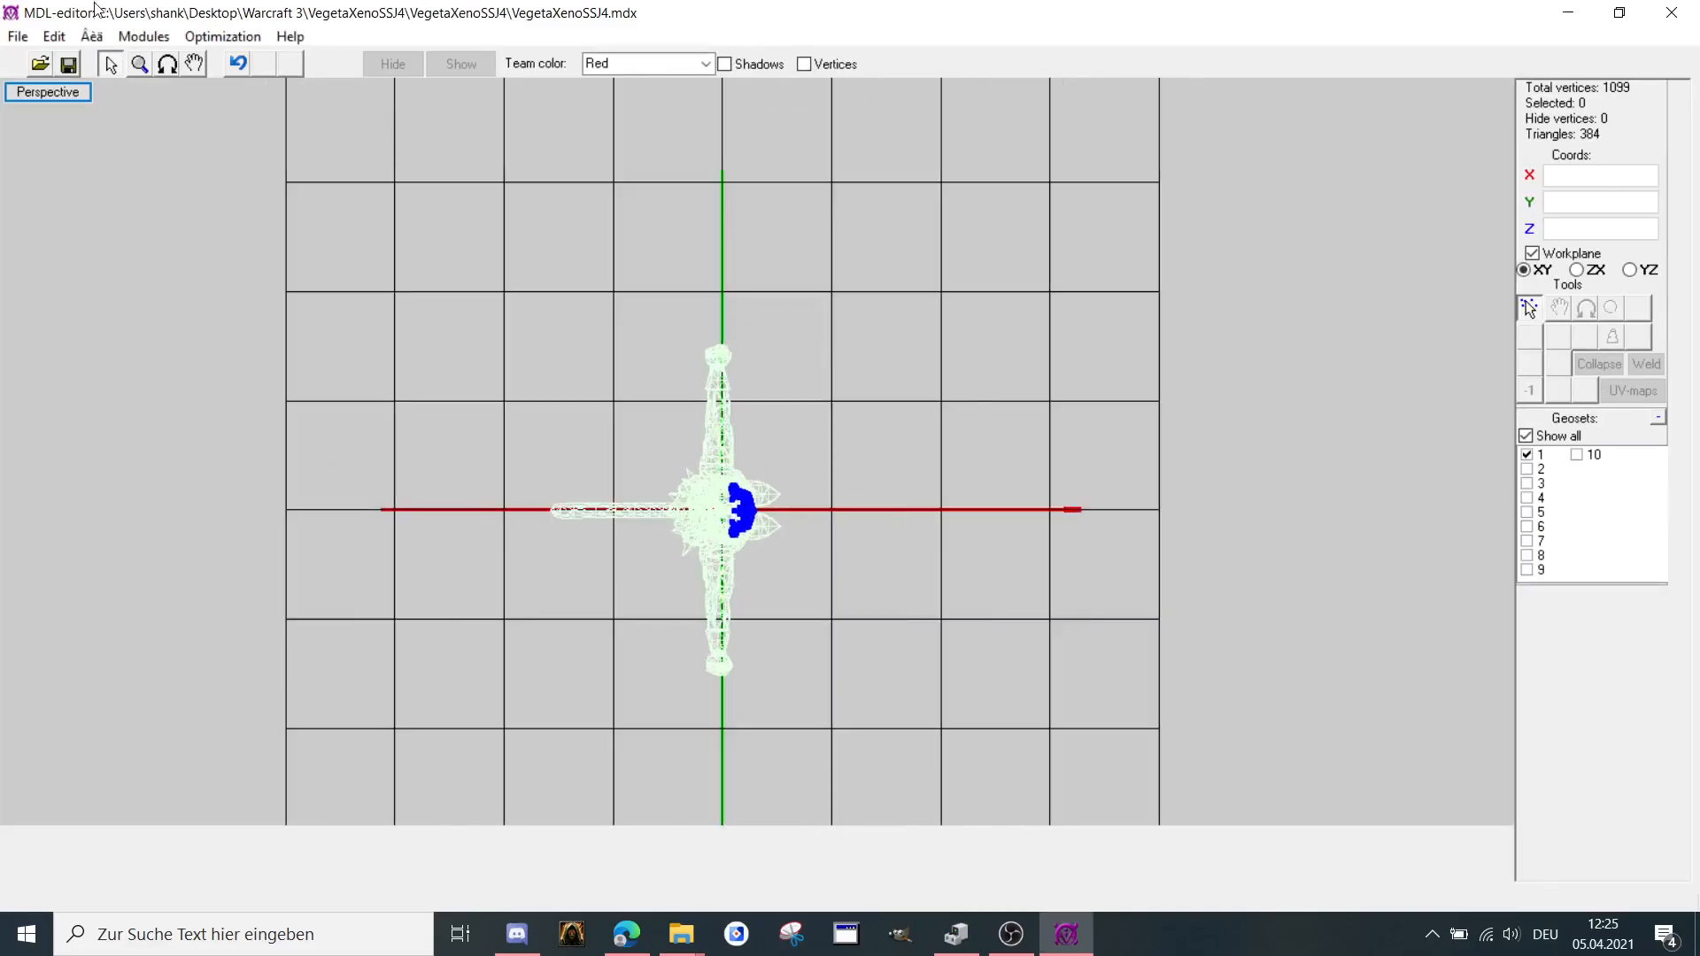
click(143, 35)
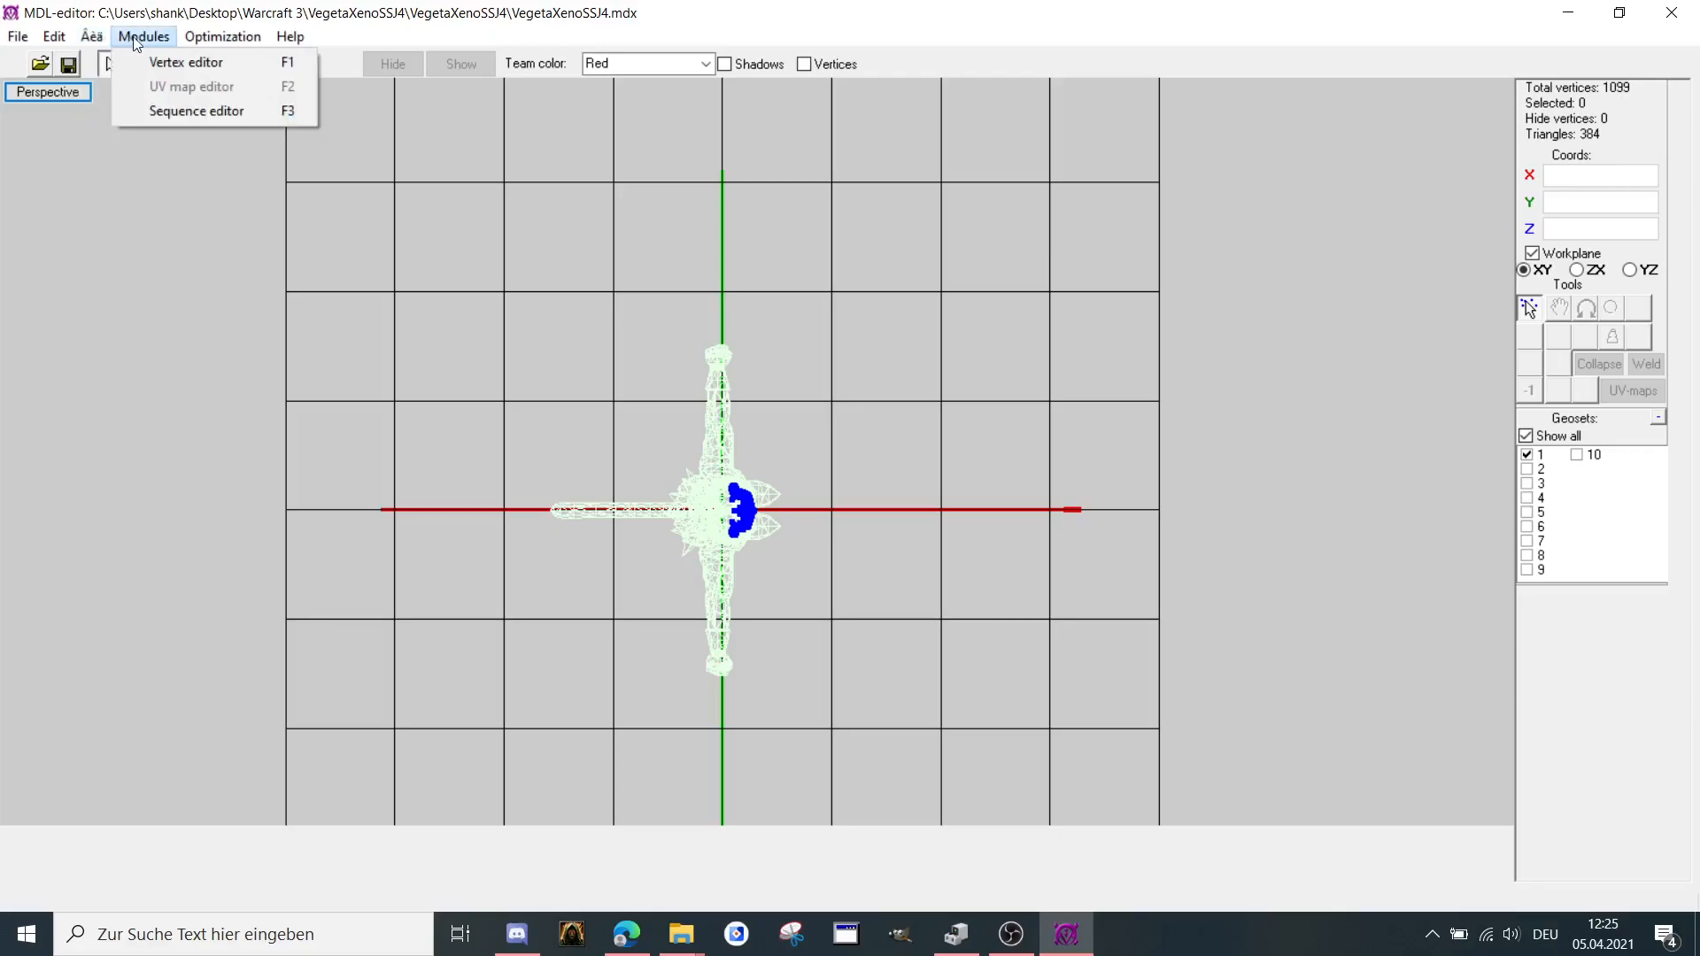
click(276, 19)
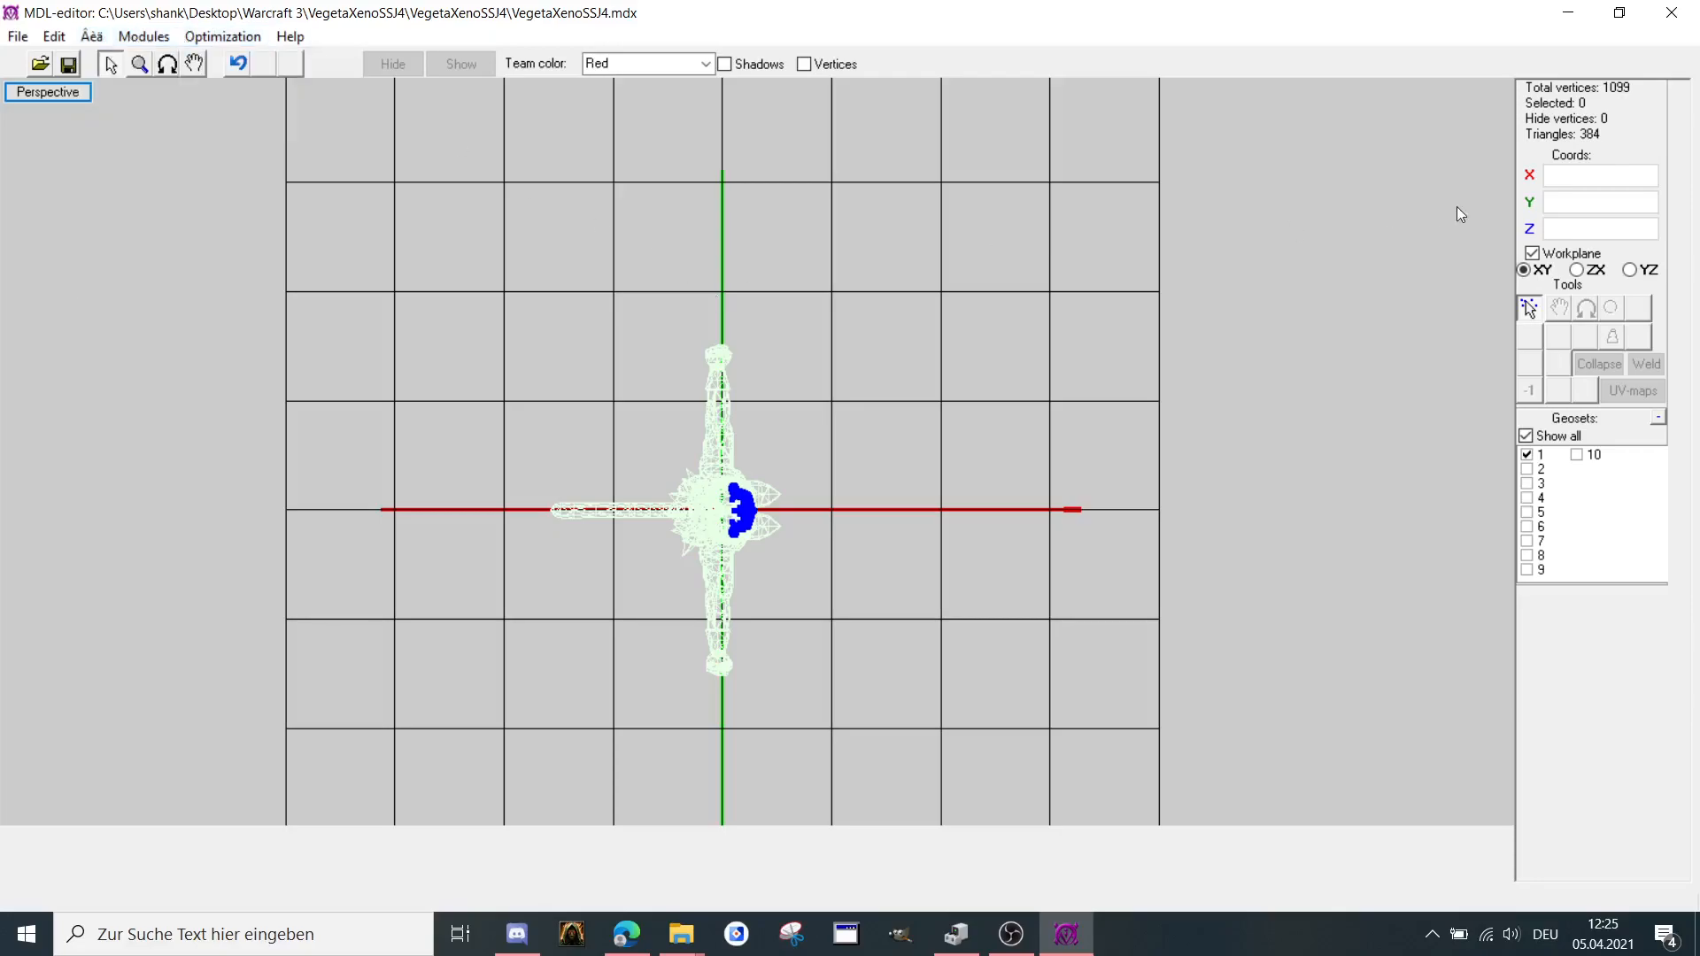
scroll(1061, 303, down, 2)
scroll(1060, 304, down, 2)
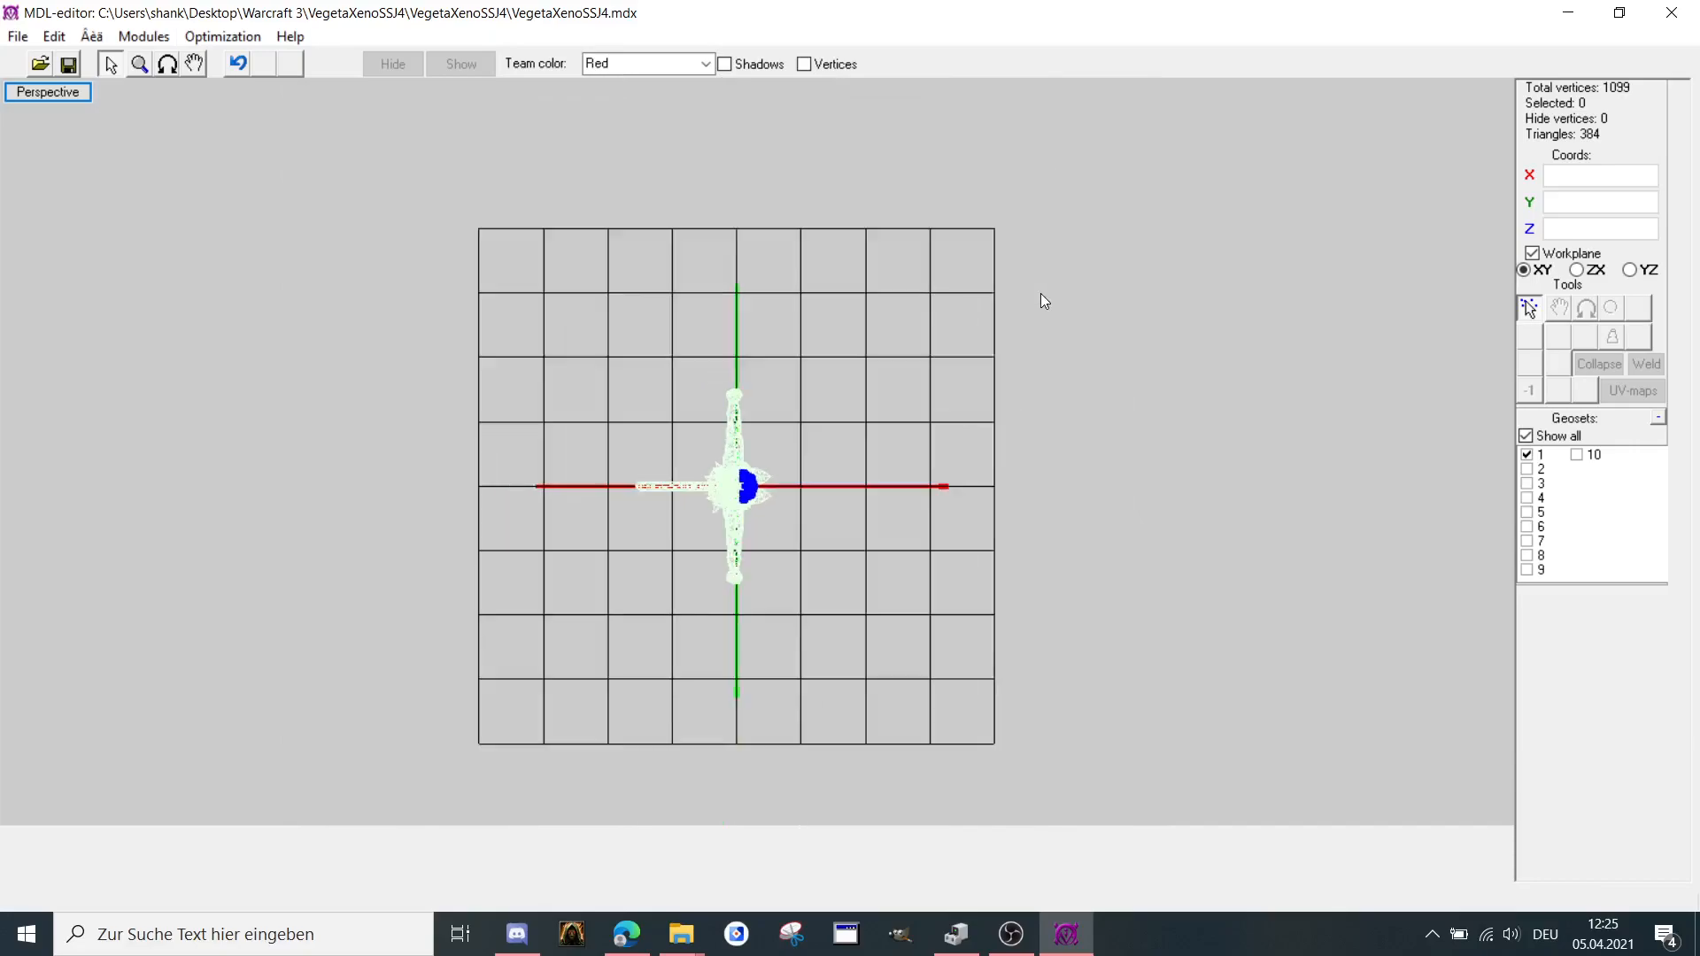
scroll(1041, 300, down, 2)
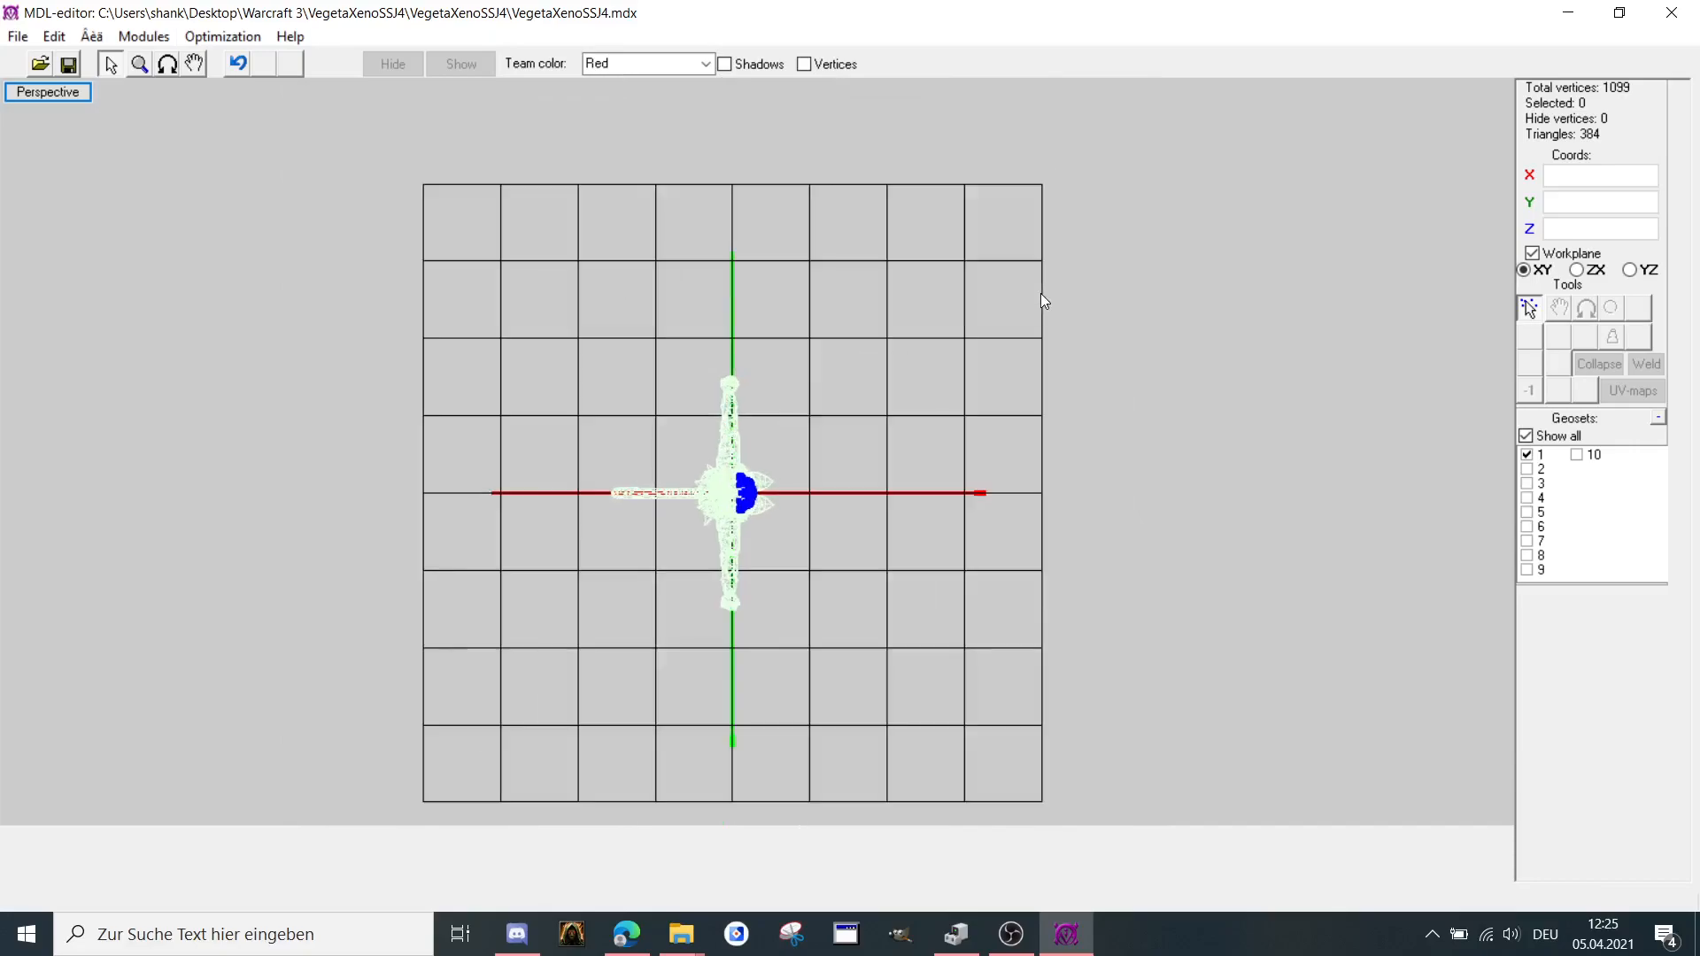
View the textured Vegeta from the Front preset, orbit around him, then enter sequence mode with F3.
right_click(994, 353)
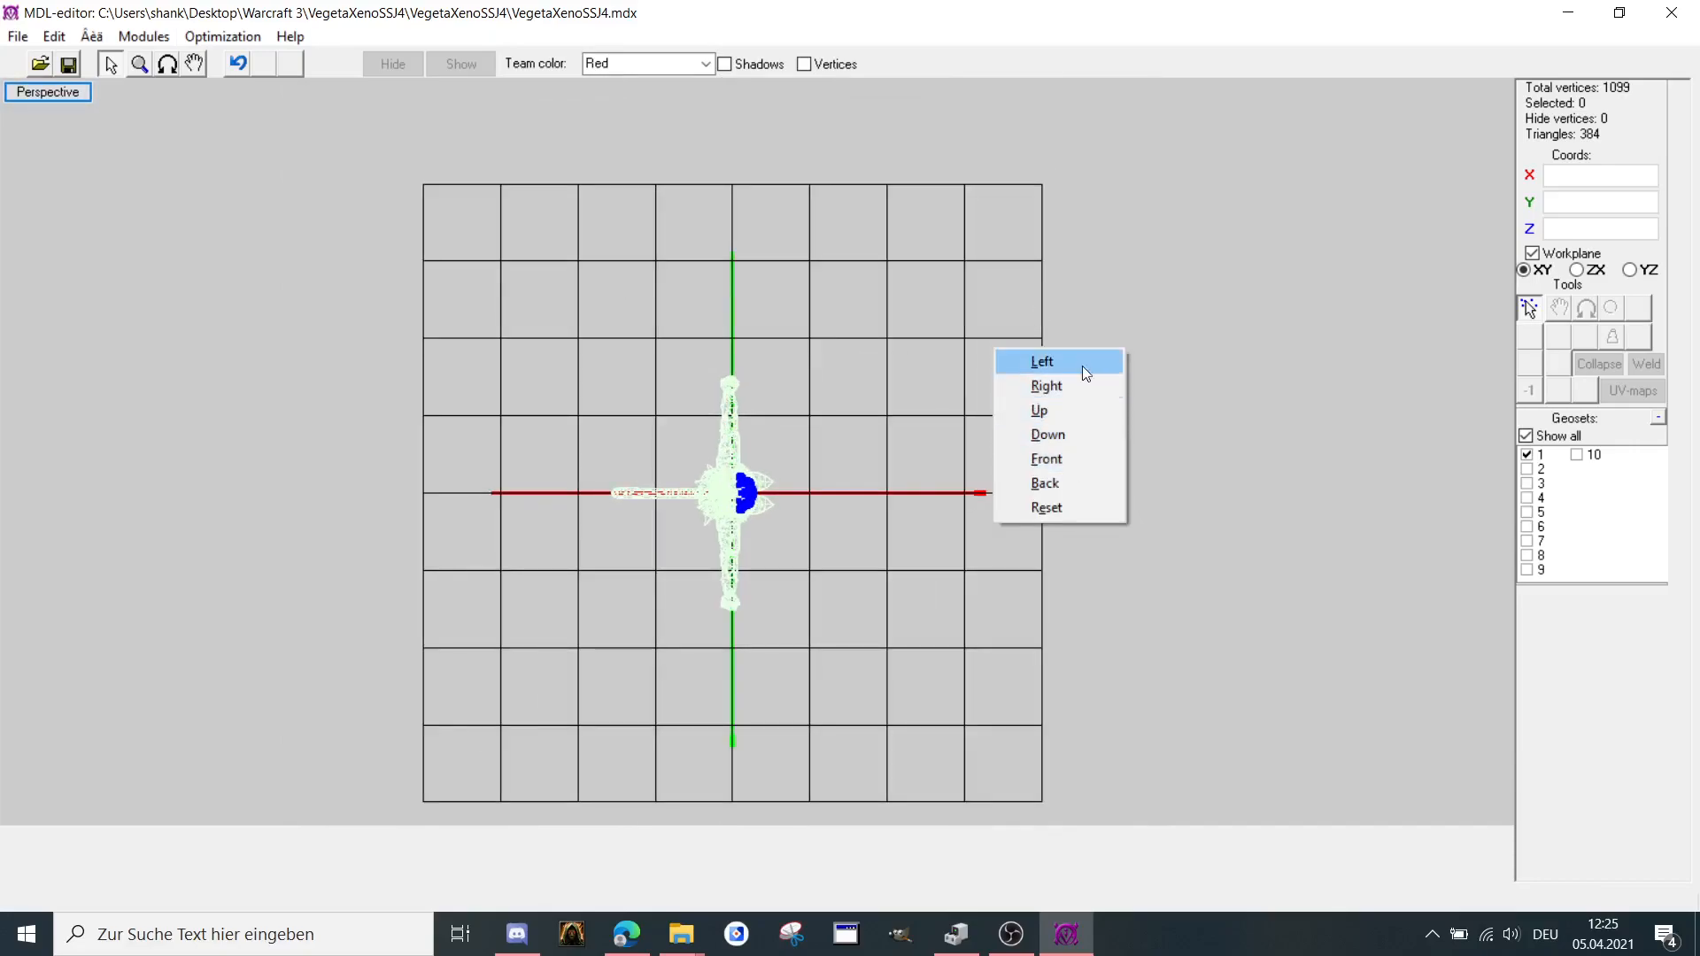
click(1073, 461)
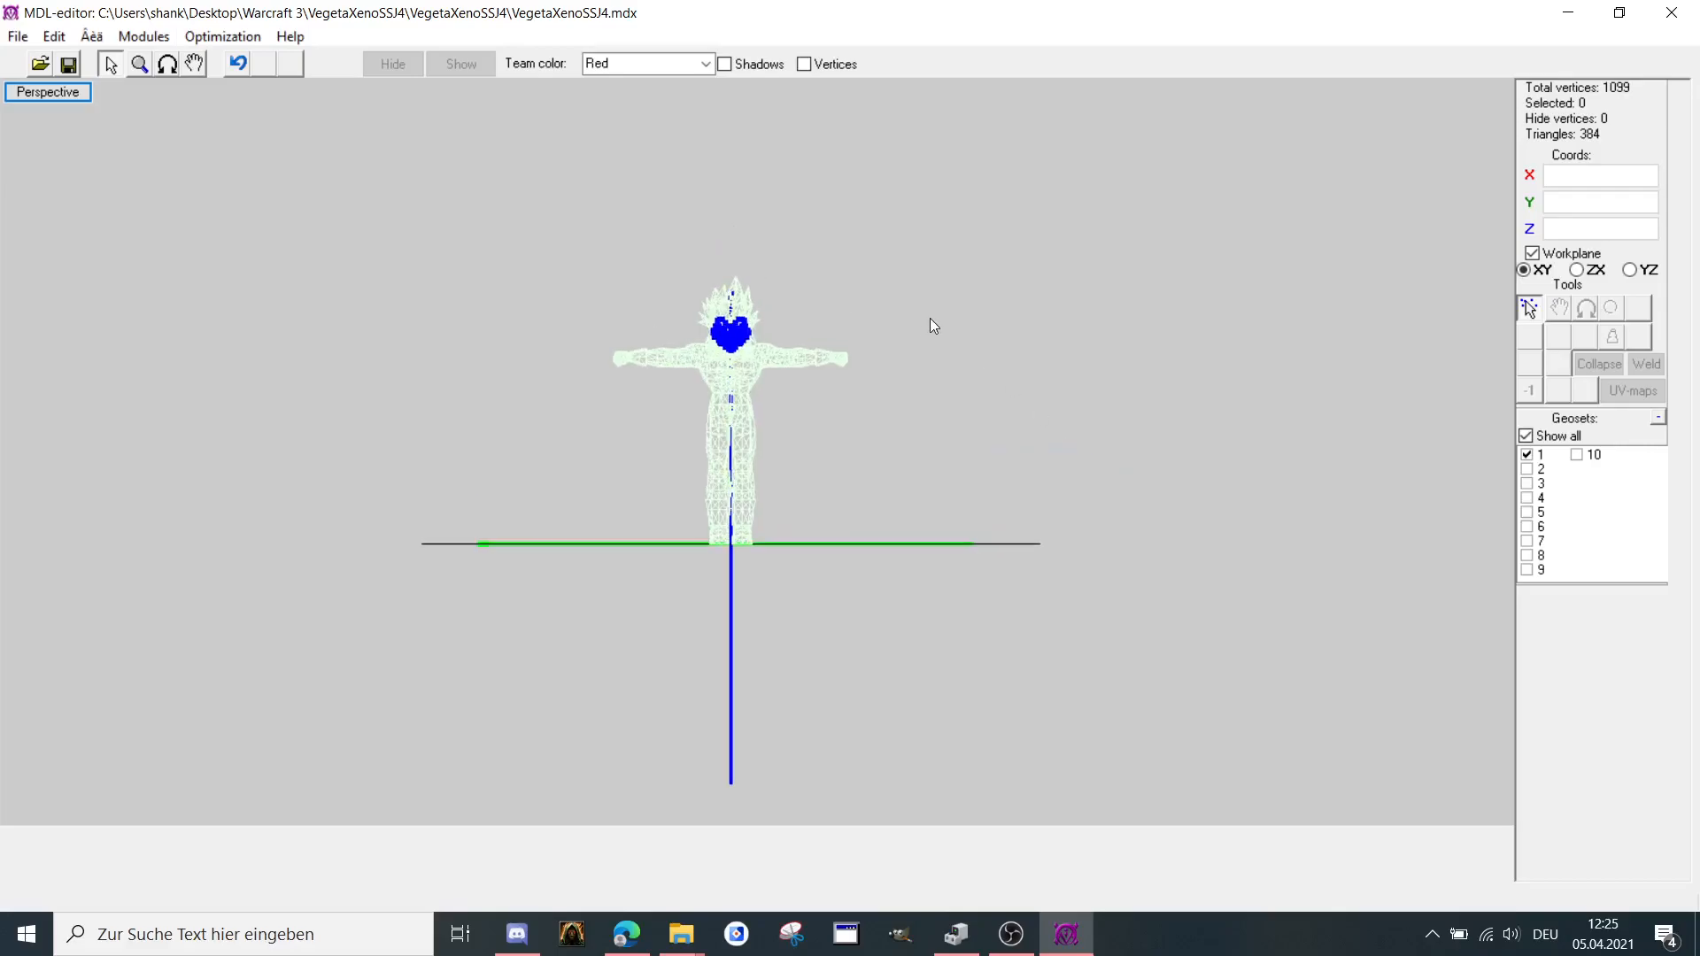
scroll(930, 328, up, 3)
scroll(917, 332, up, 3)
scroll(917, 333, up, 4)
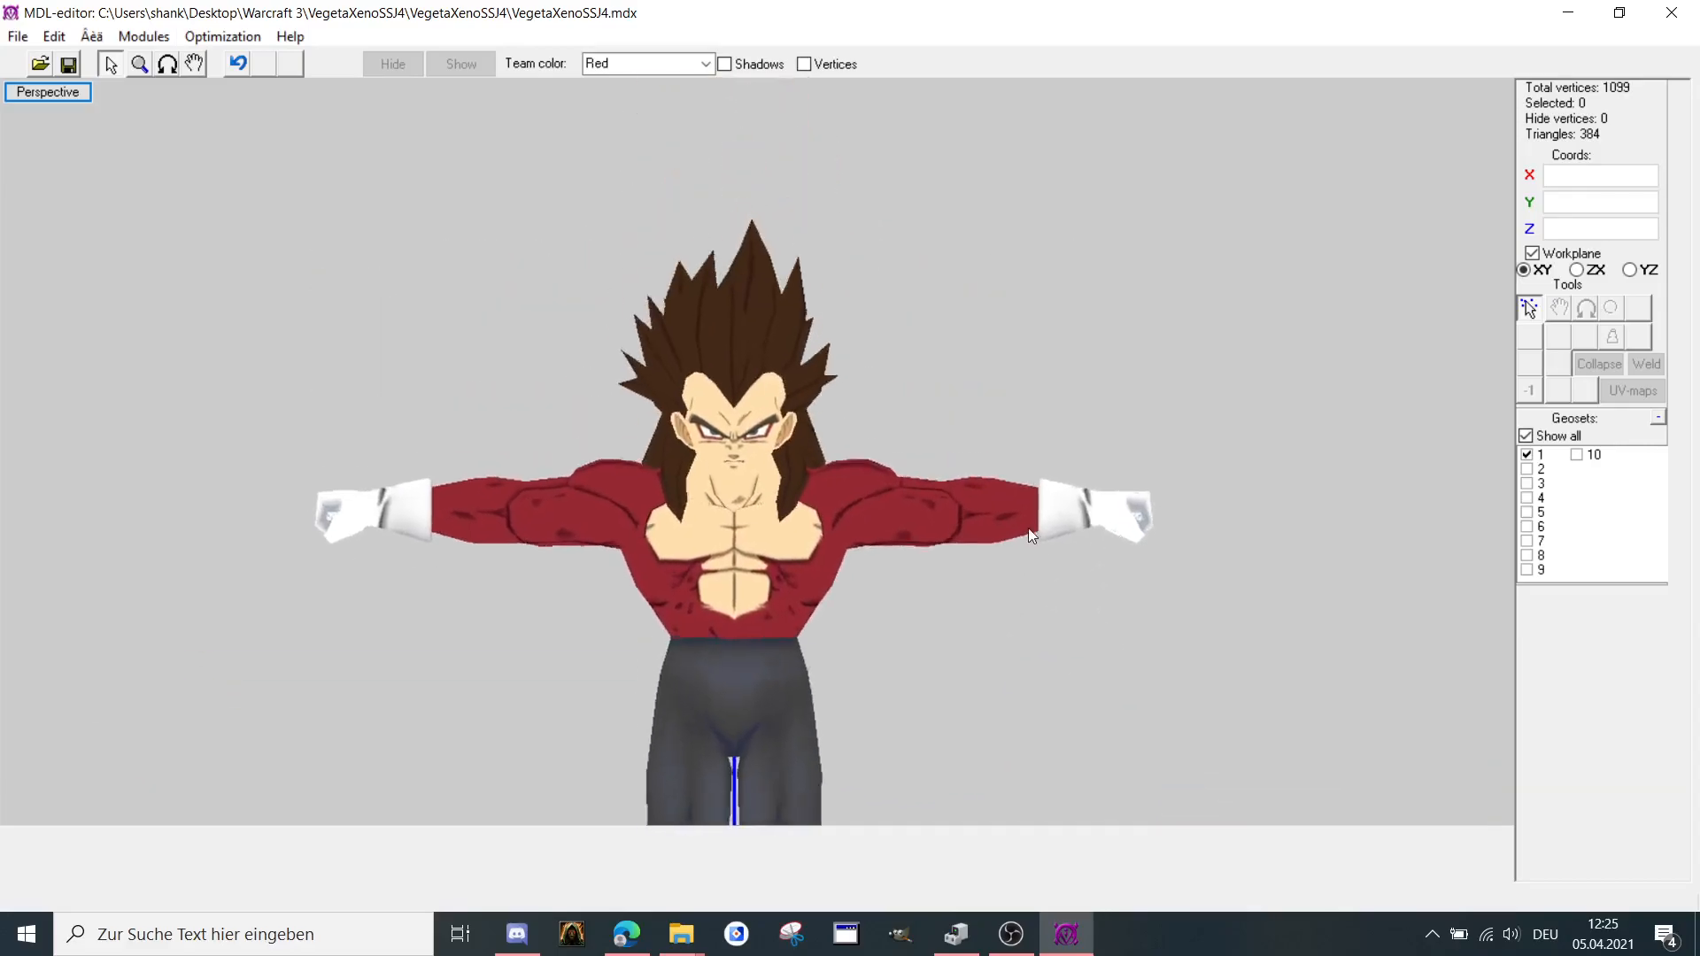
click(169, 64)
scroll(798, 531, down, 5)
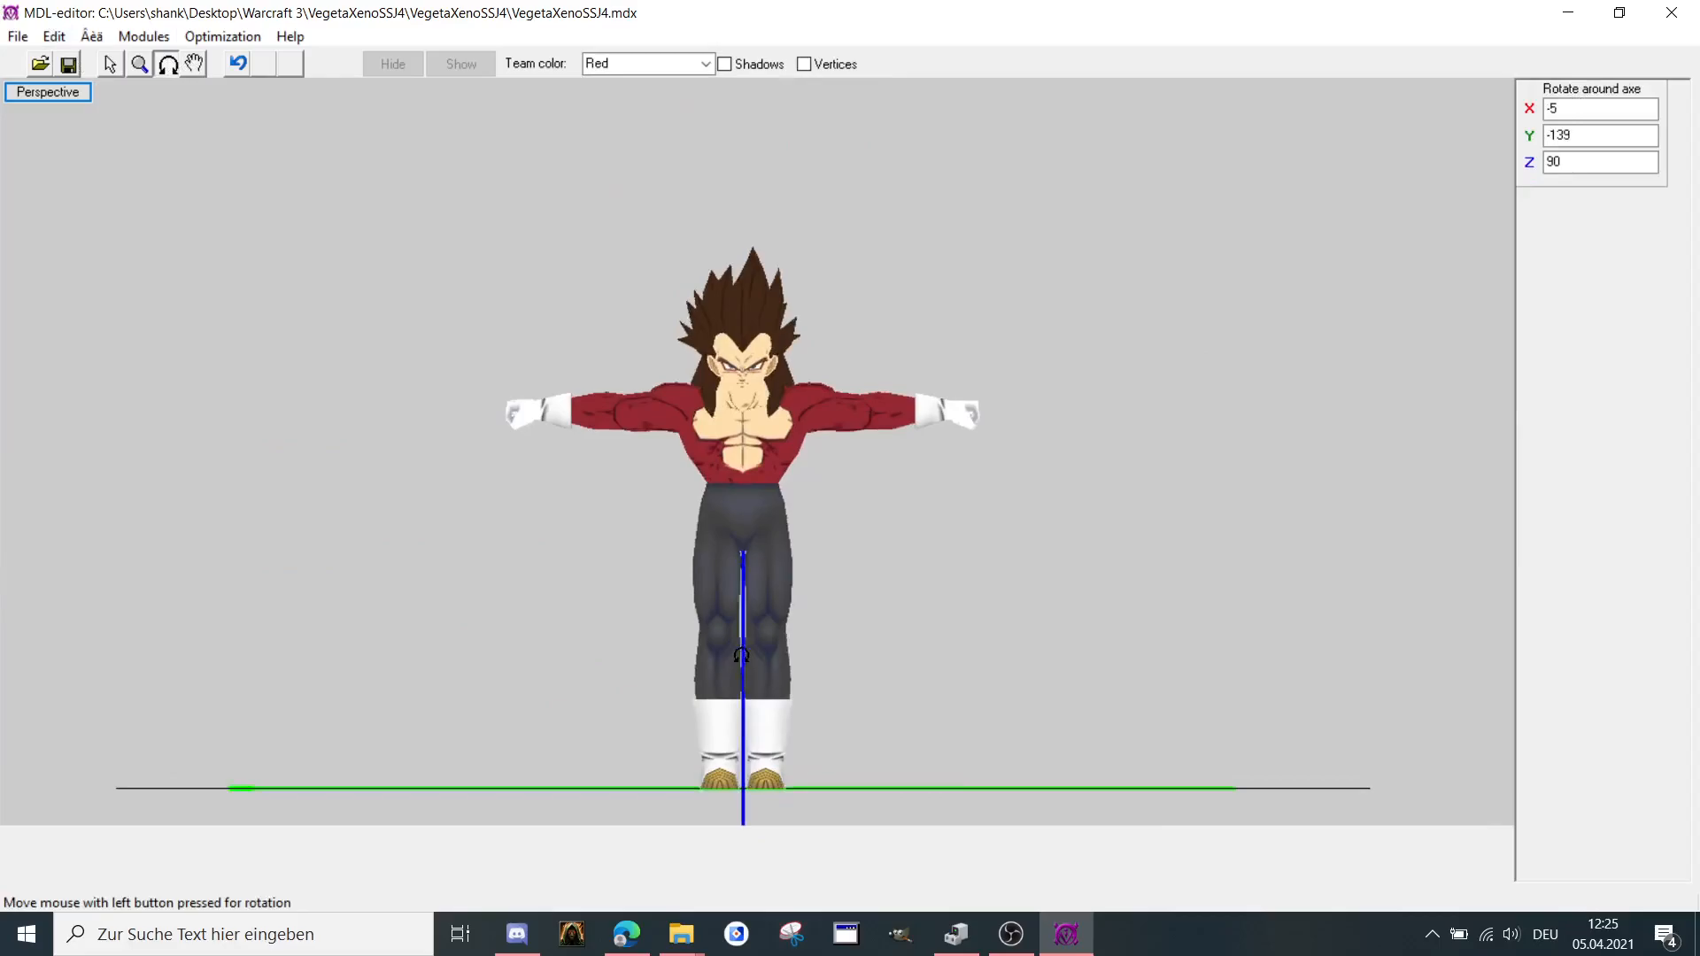
mouse_move(744, 532)
mouse_down()
mouse_move(796, 633)
mouse_move(722, 624)
mouse_move(717, 643)
mouse_up()
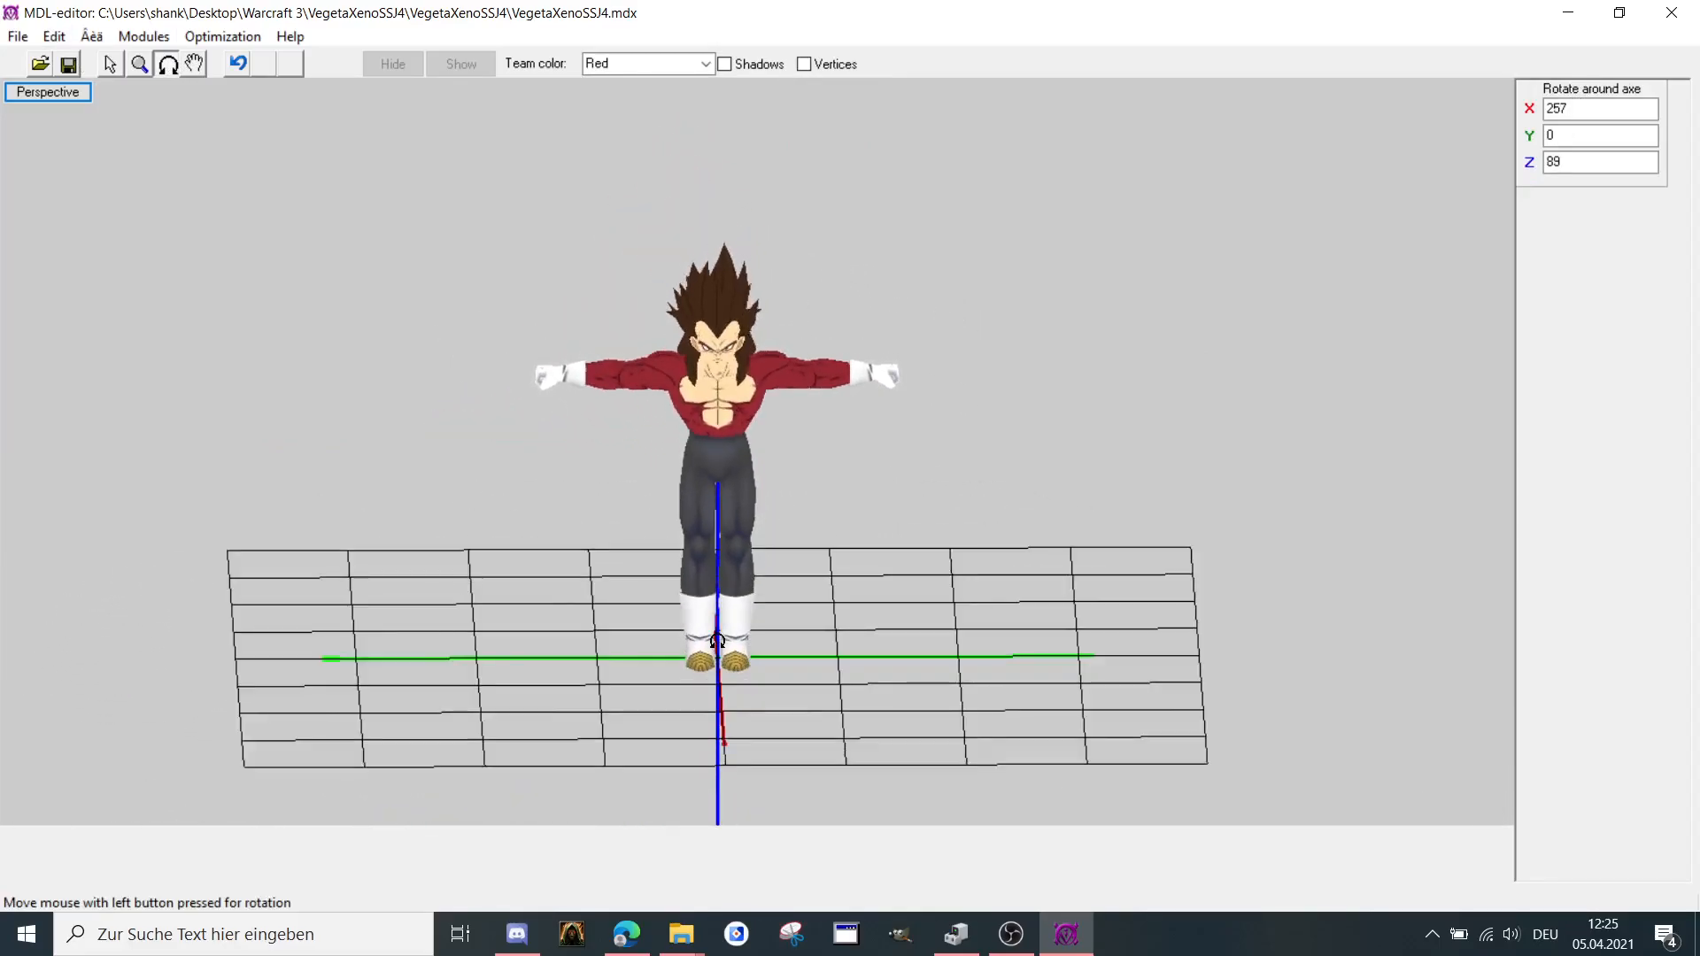
key(F3)
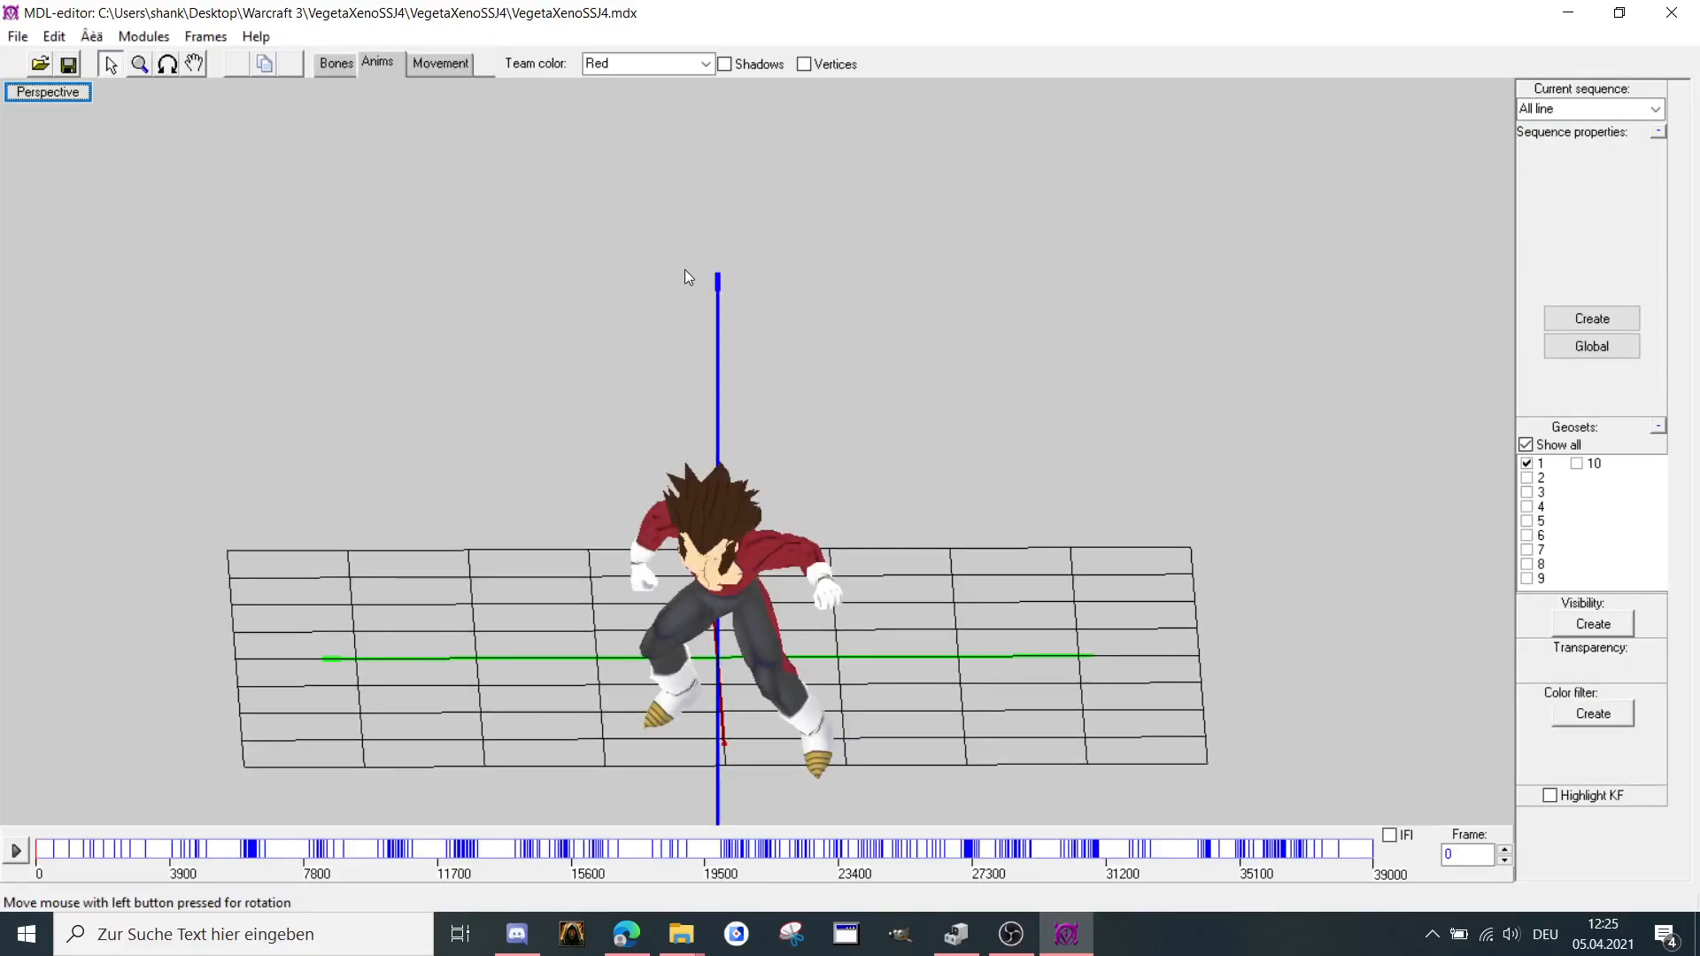
Enter the Sequence editor via Modules and set the animated model to Front view.
key(F1)
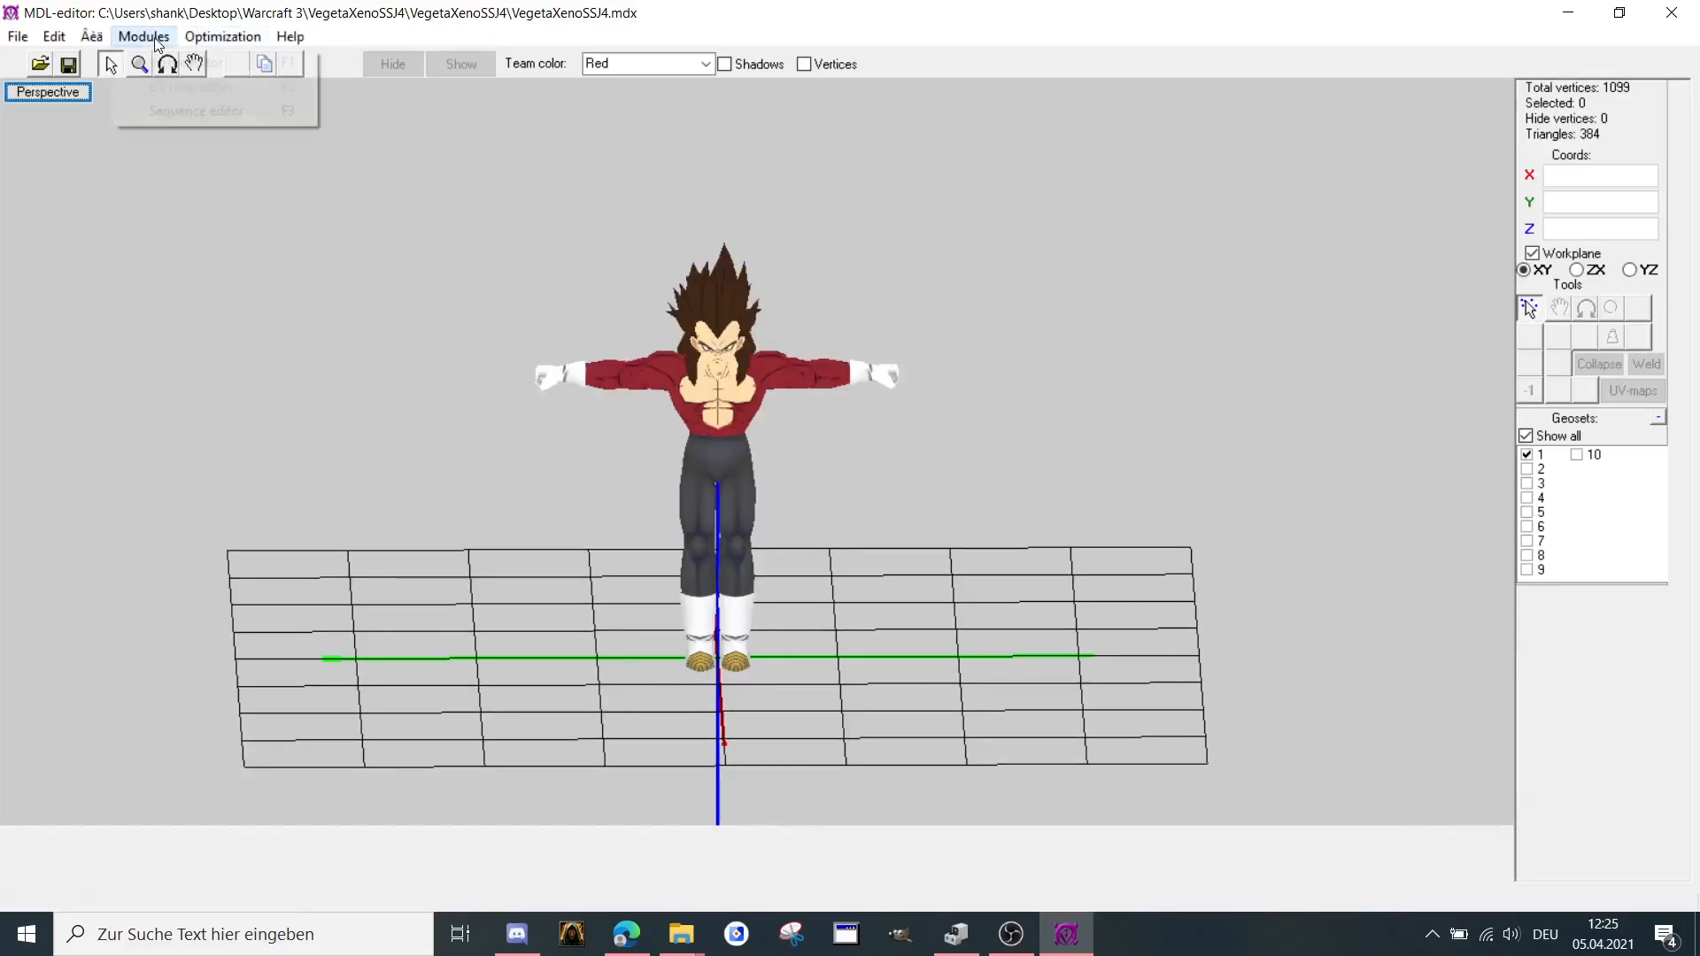
click(196, 110)
right_click(921, 386)
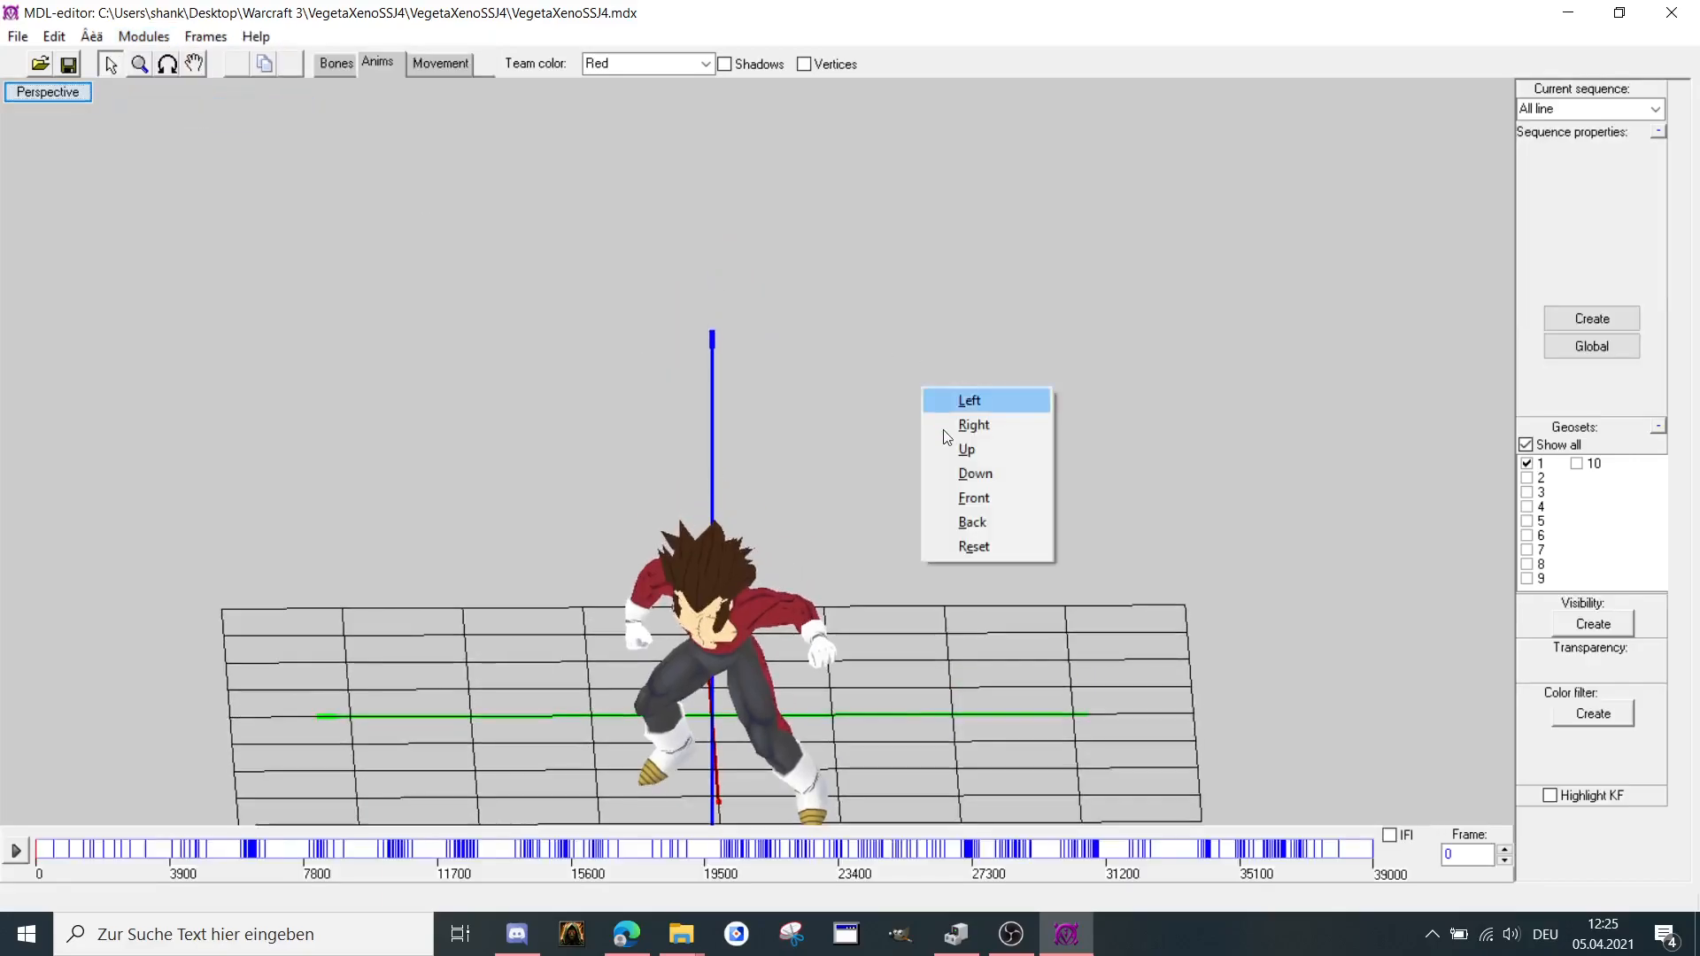
click(974, 499)
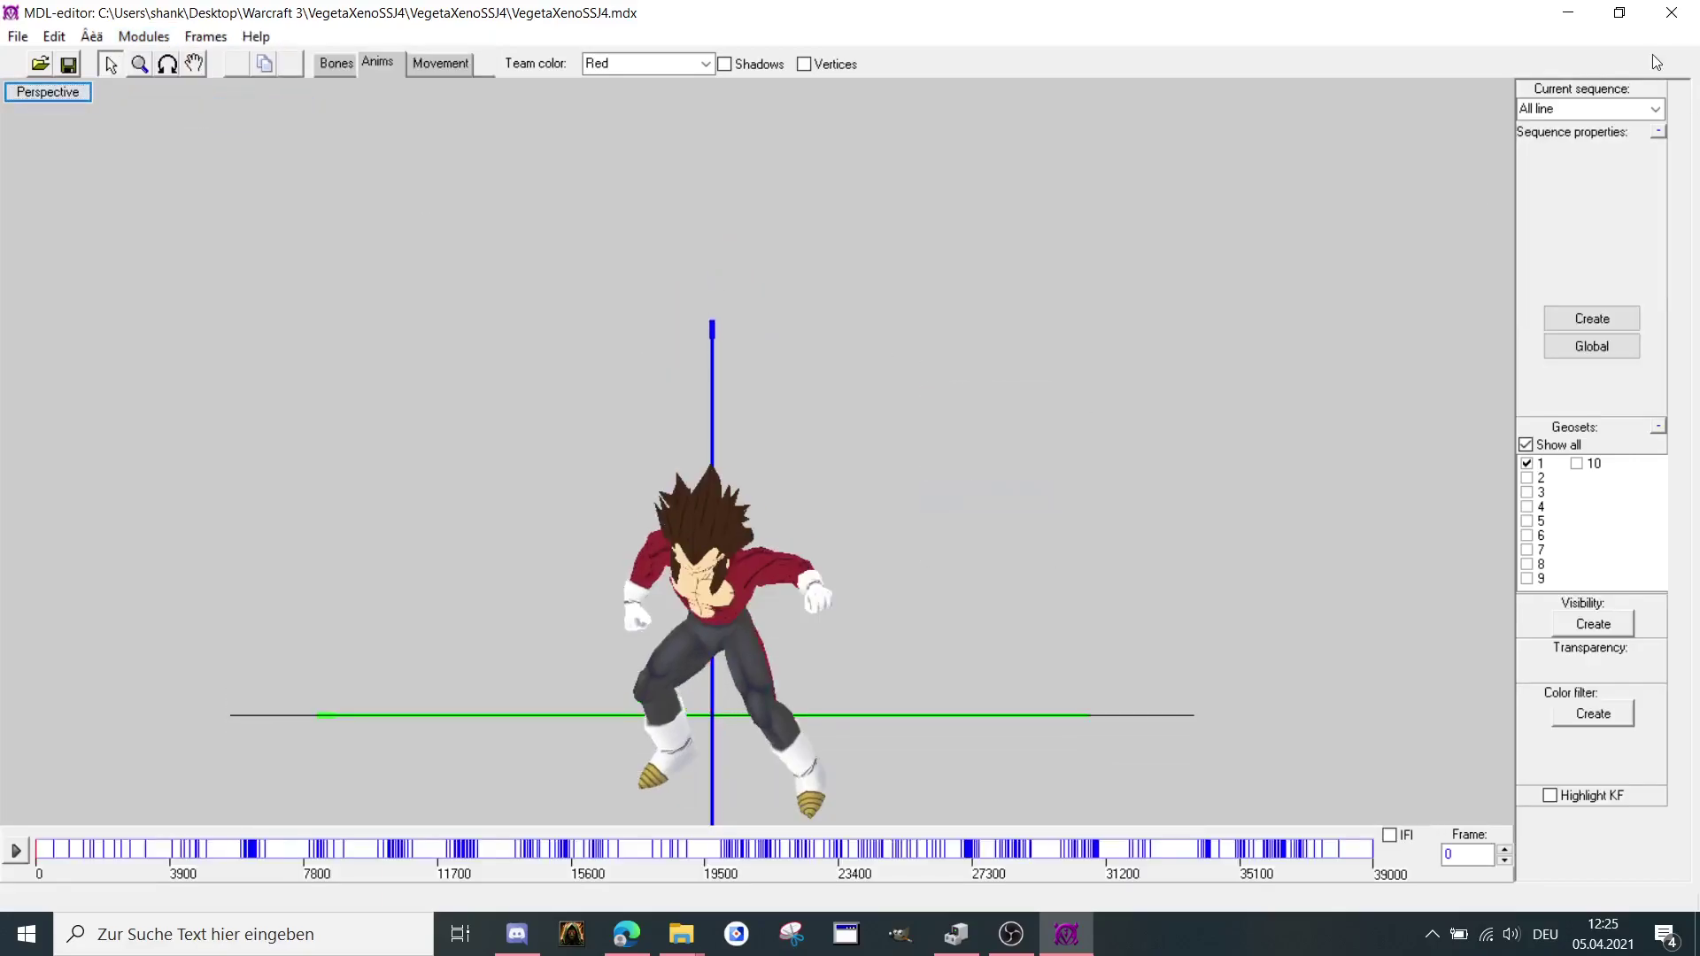
Play Stand, step through the attack sequences to Walk, then start closing Mdlvis.
click(1655, 109)
click(1548, 144)
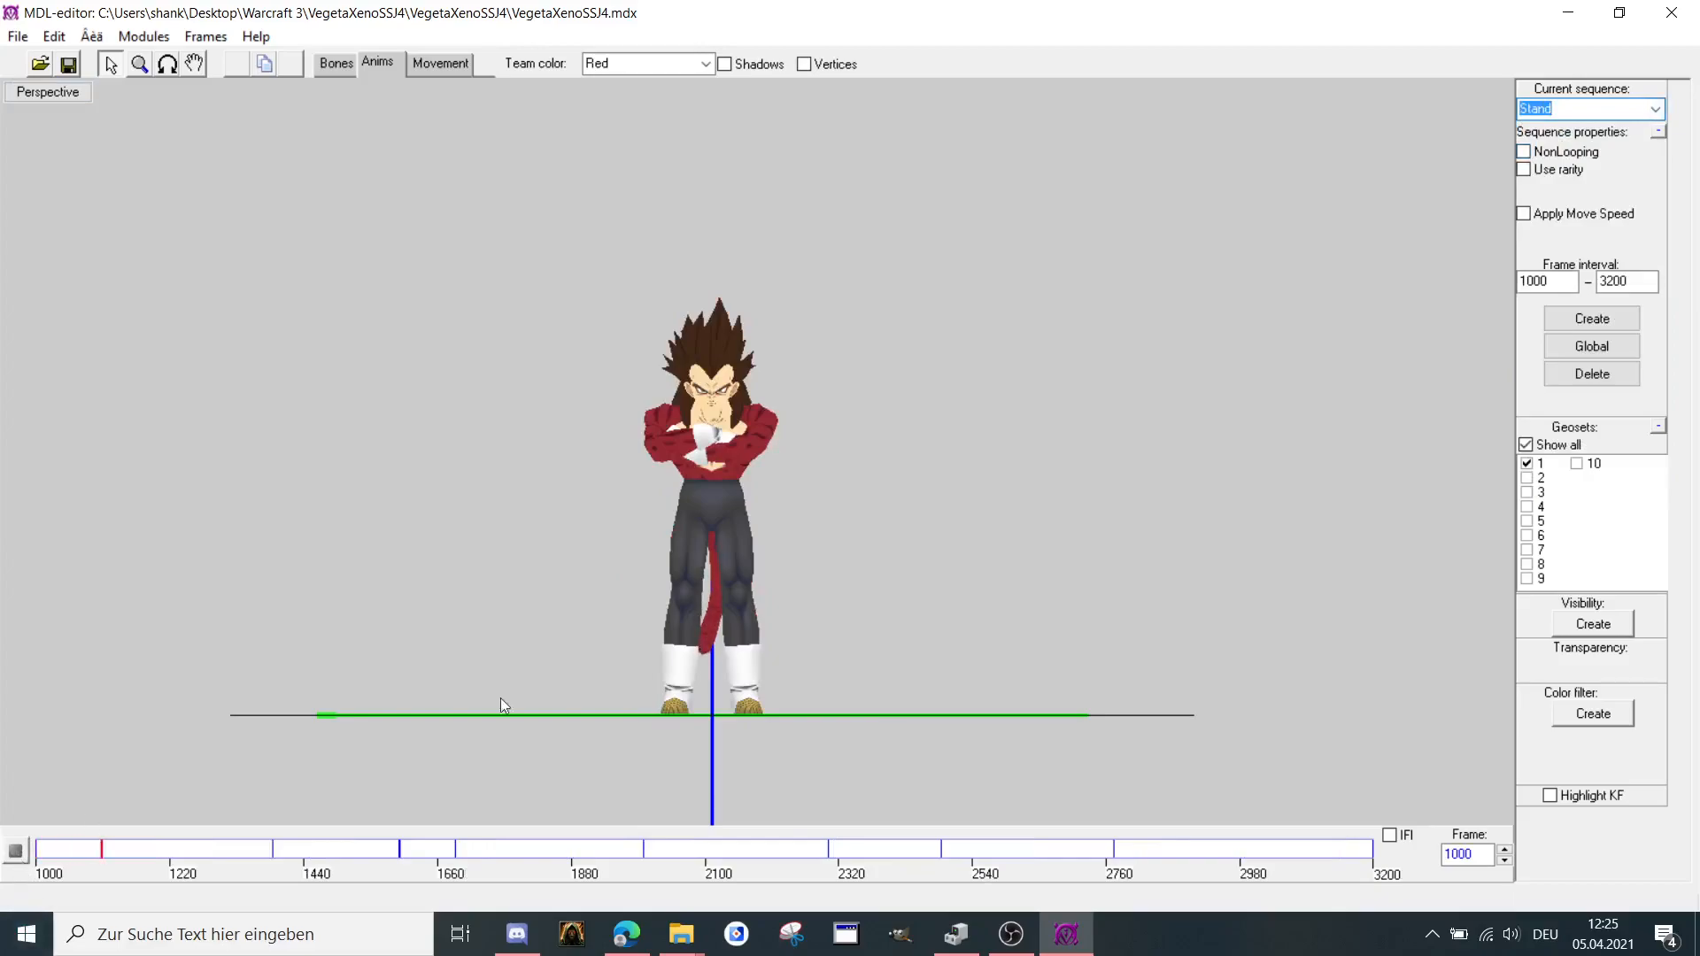
key(Down)
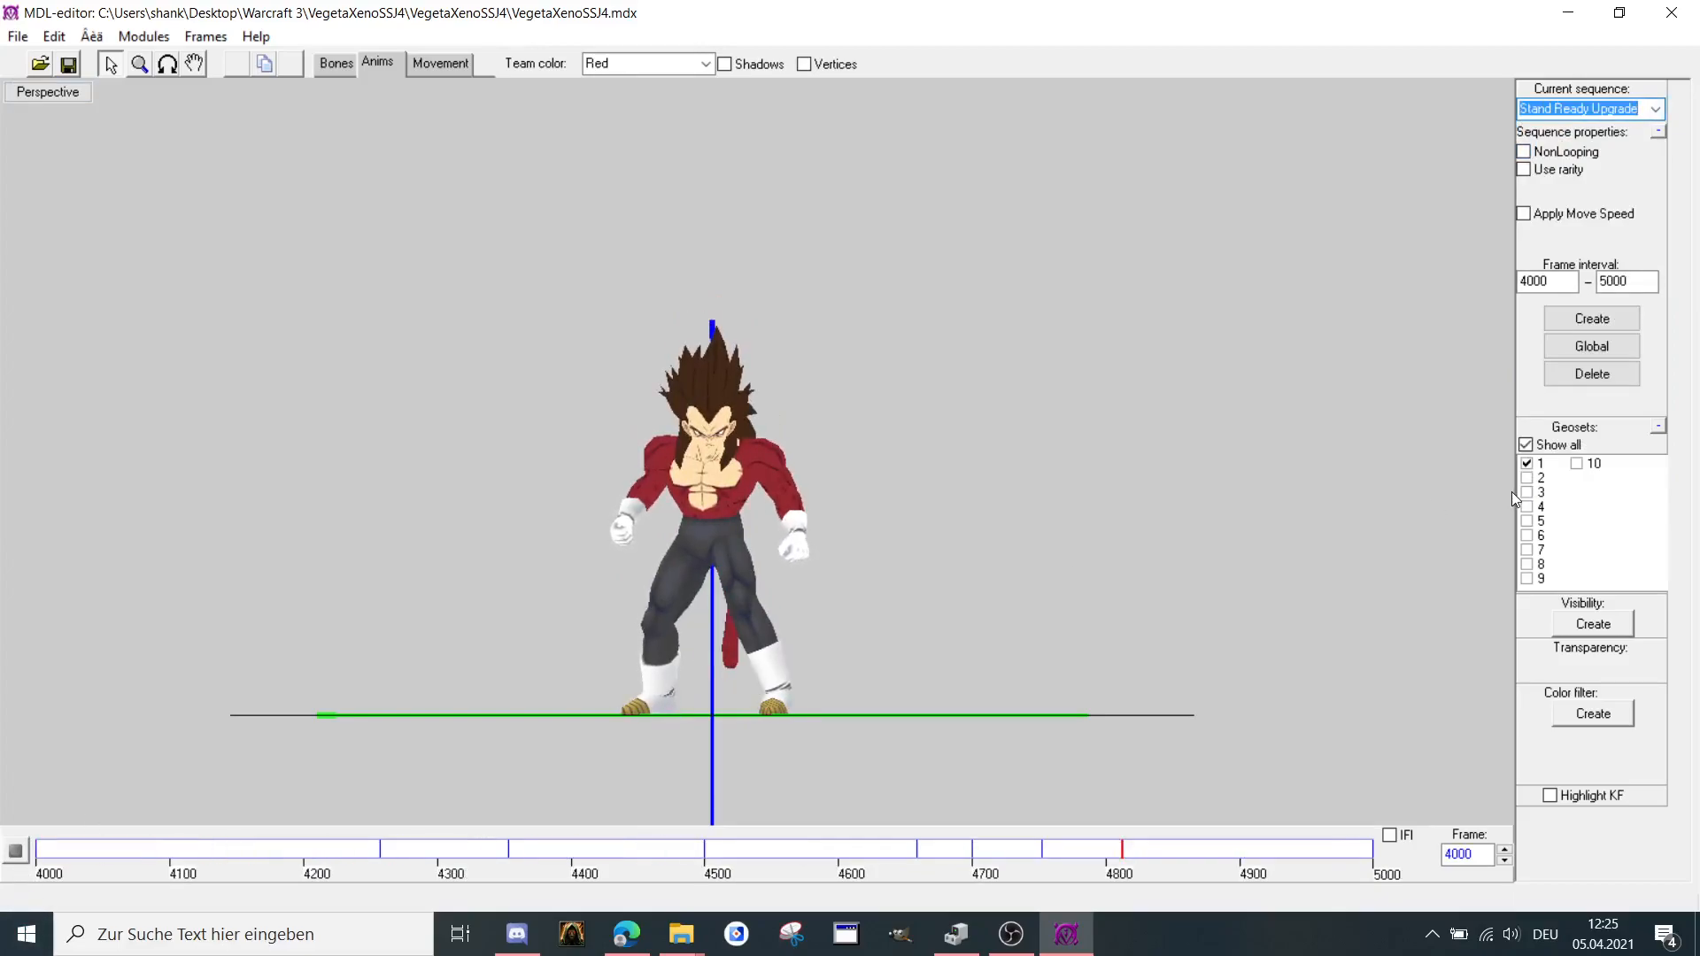
key(Down)
key(Down)
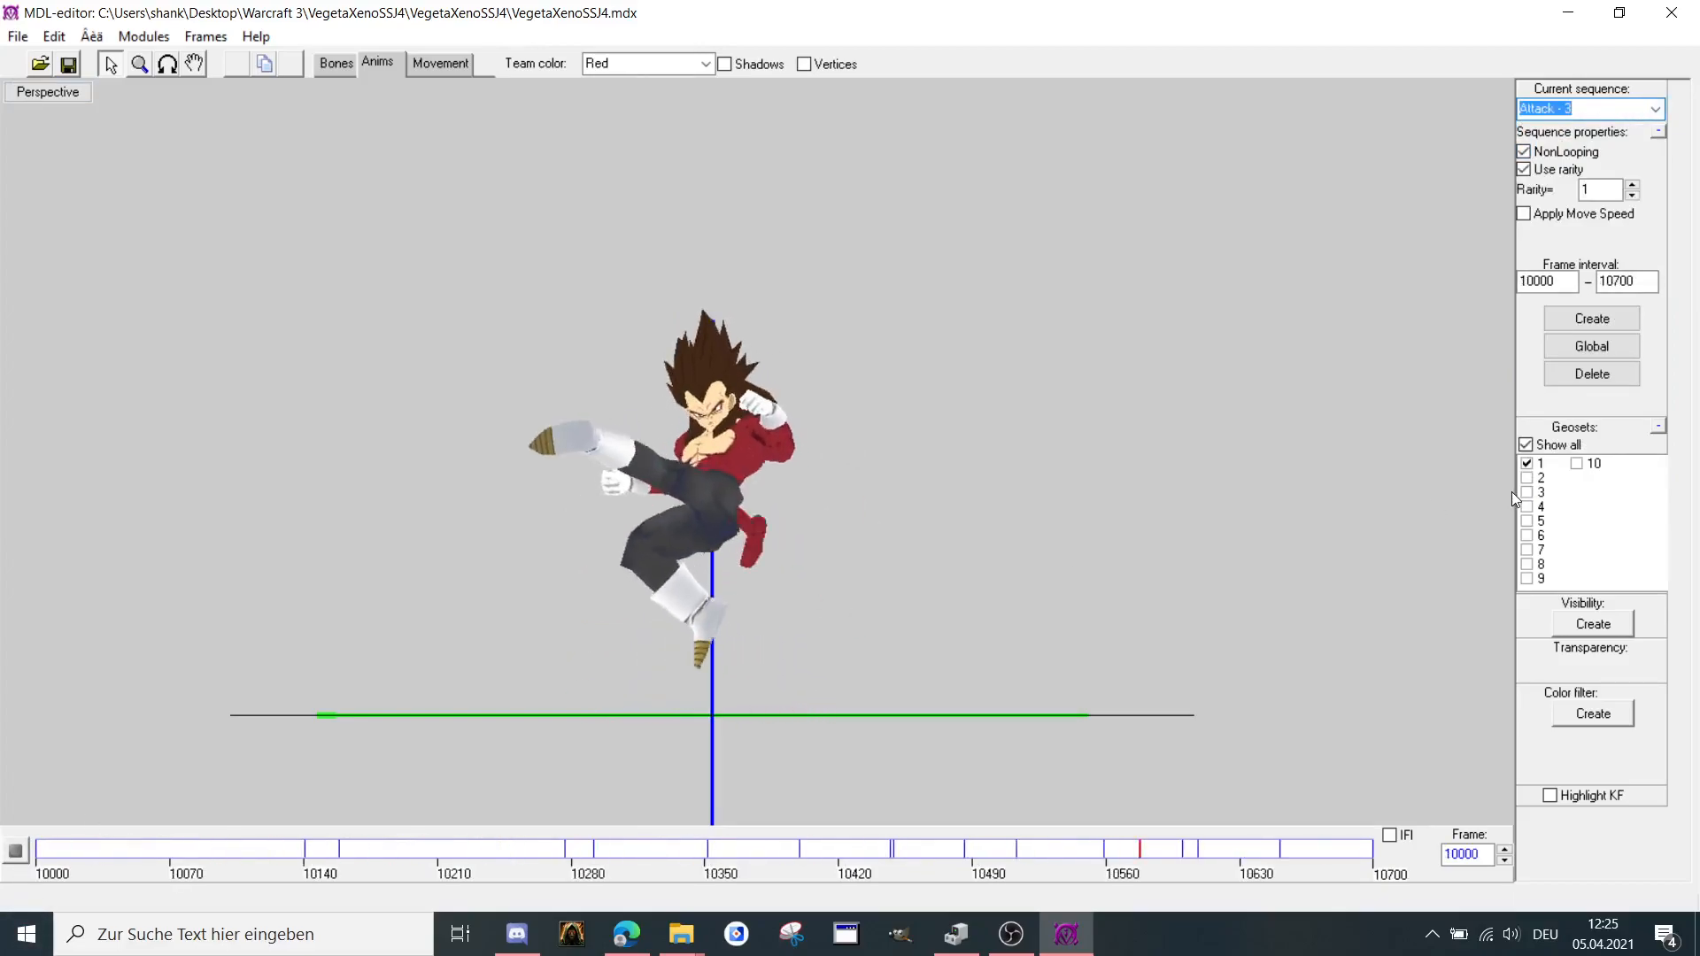
key(Down)
key(Down)
key(Down)
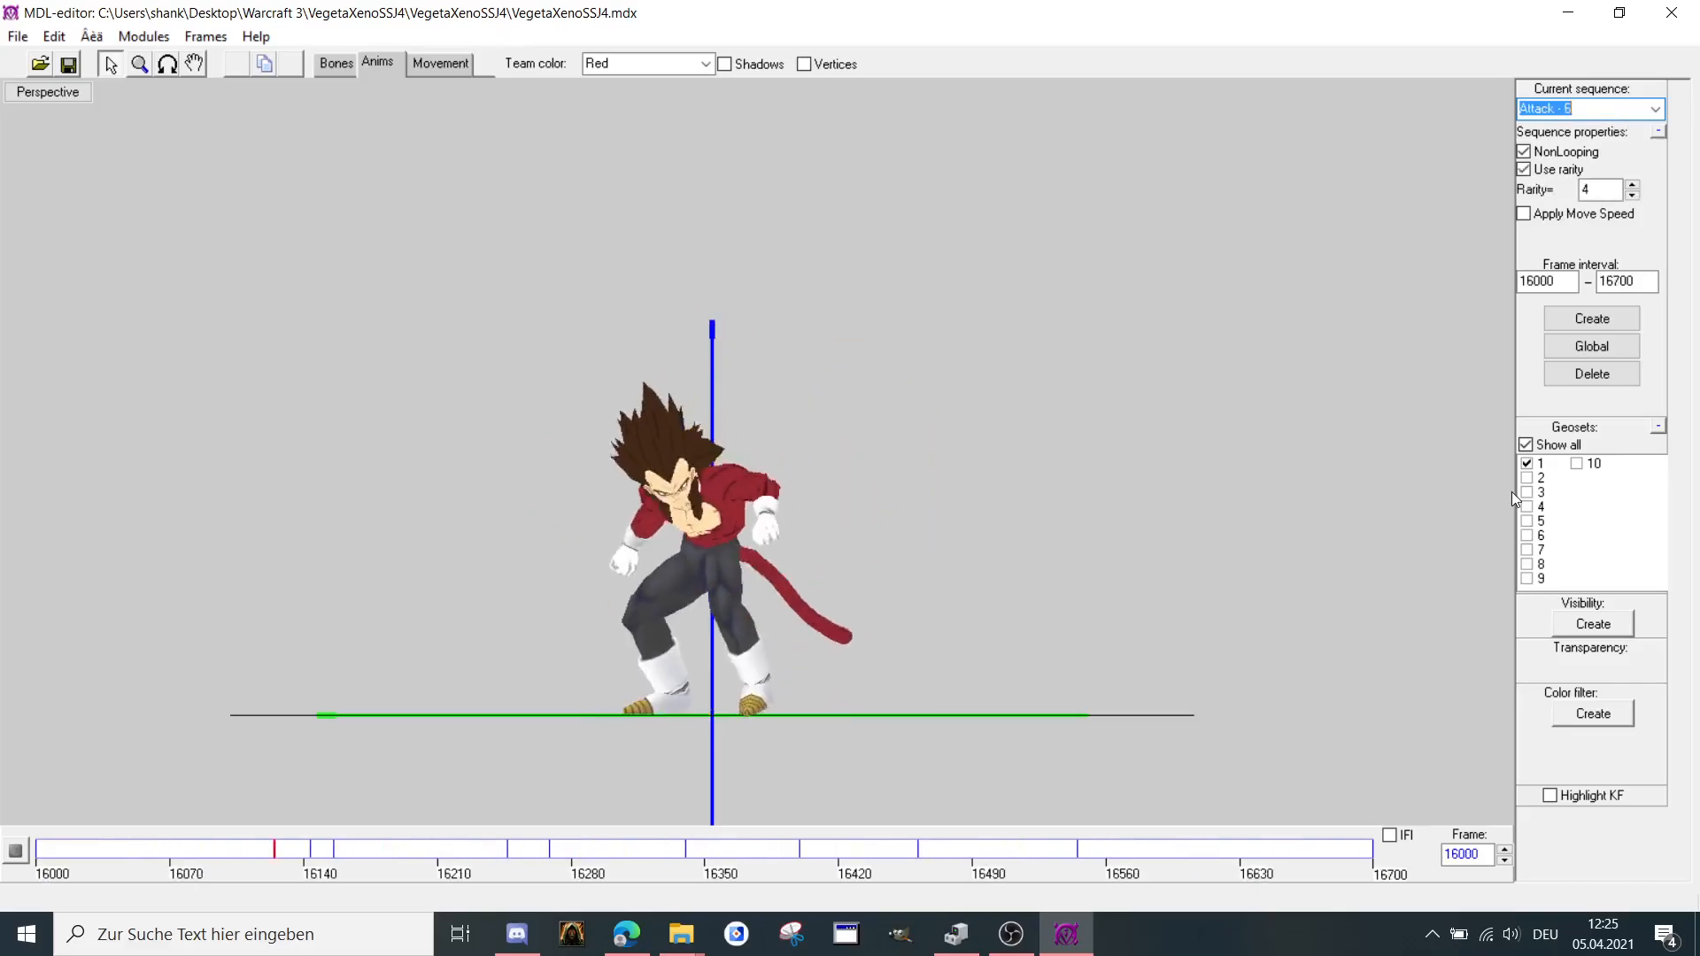
key(Down)
click(1671, 13)
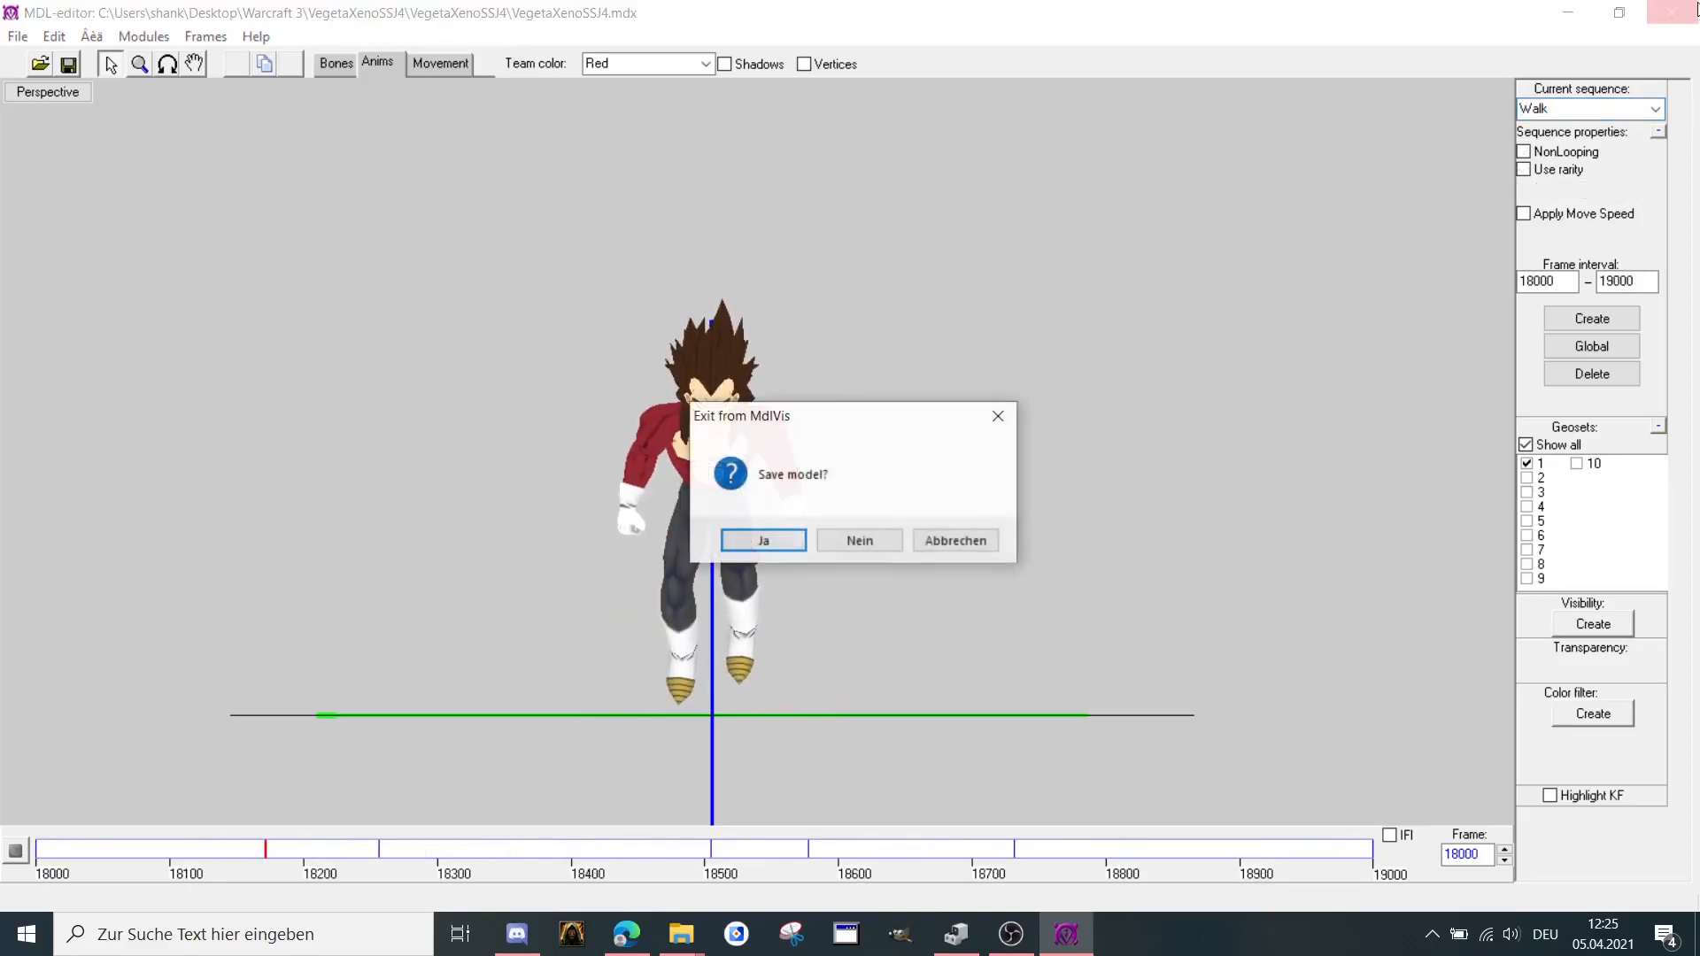
Dismiss the save prompt, go back to Warcraft 3 and launch War3ModelEditor.exe from War3ModelEditor_Win10.
click(860, 541)
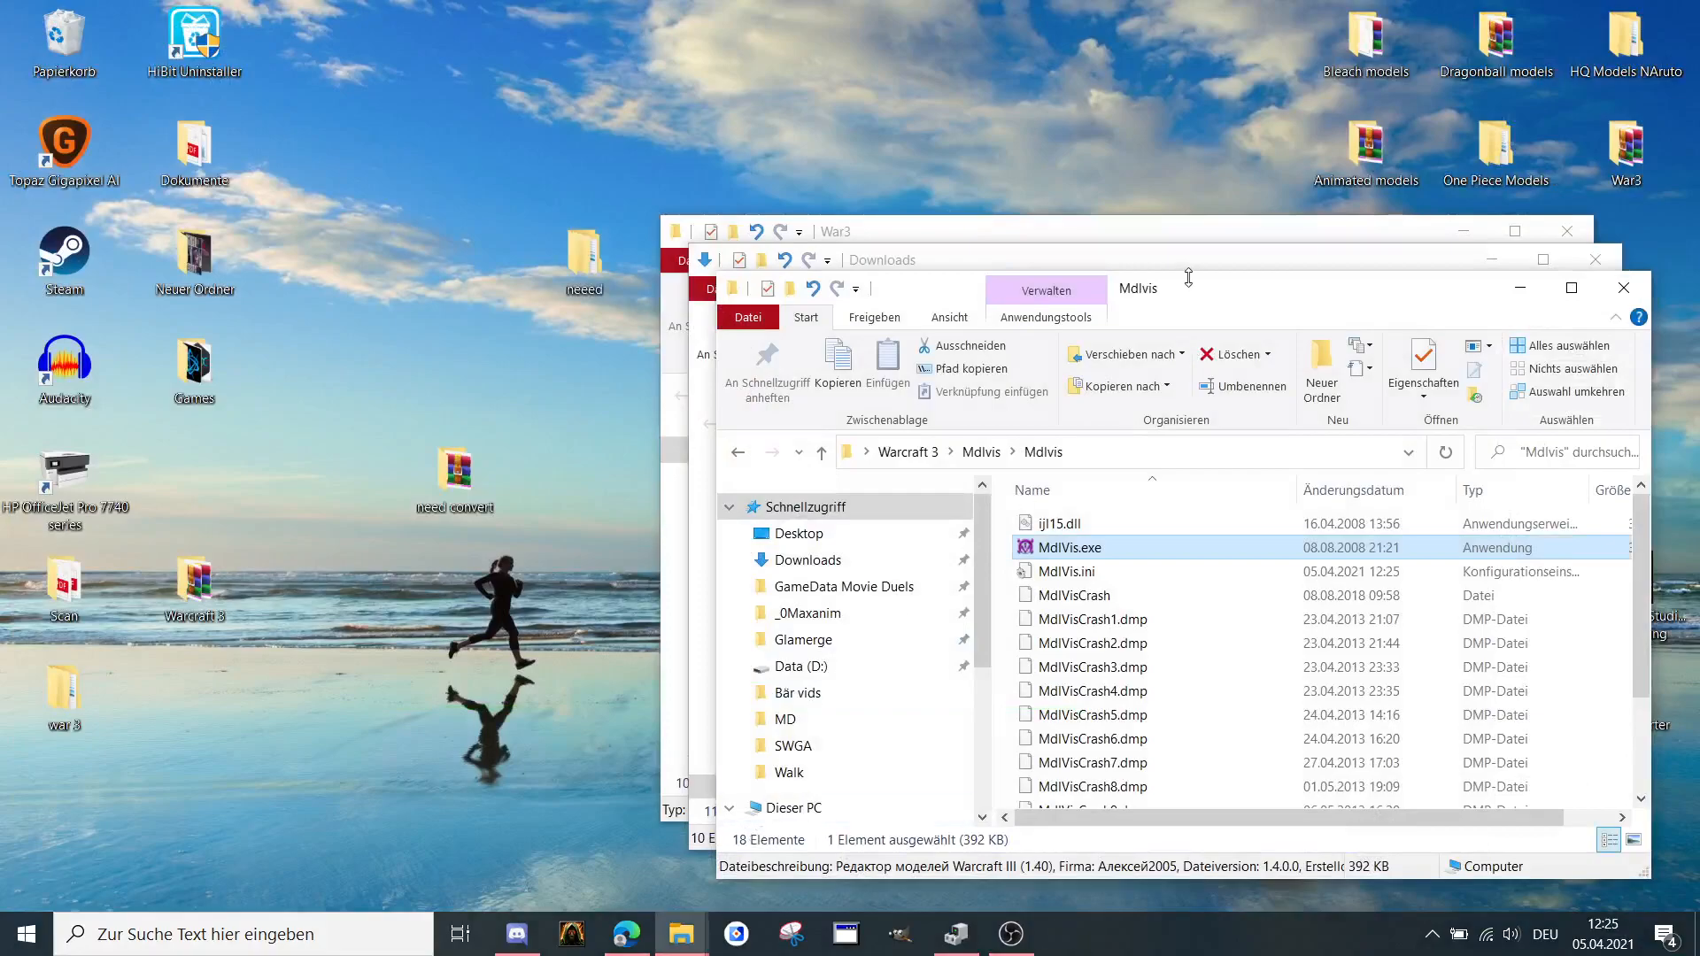
click(735, 455)
click(736, 452)
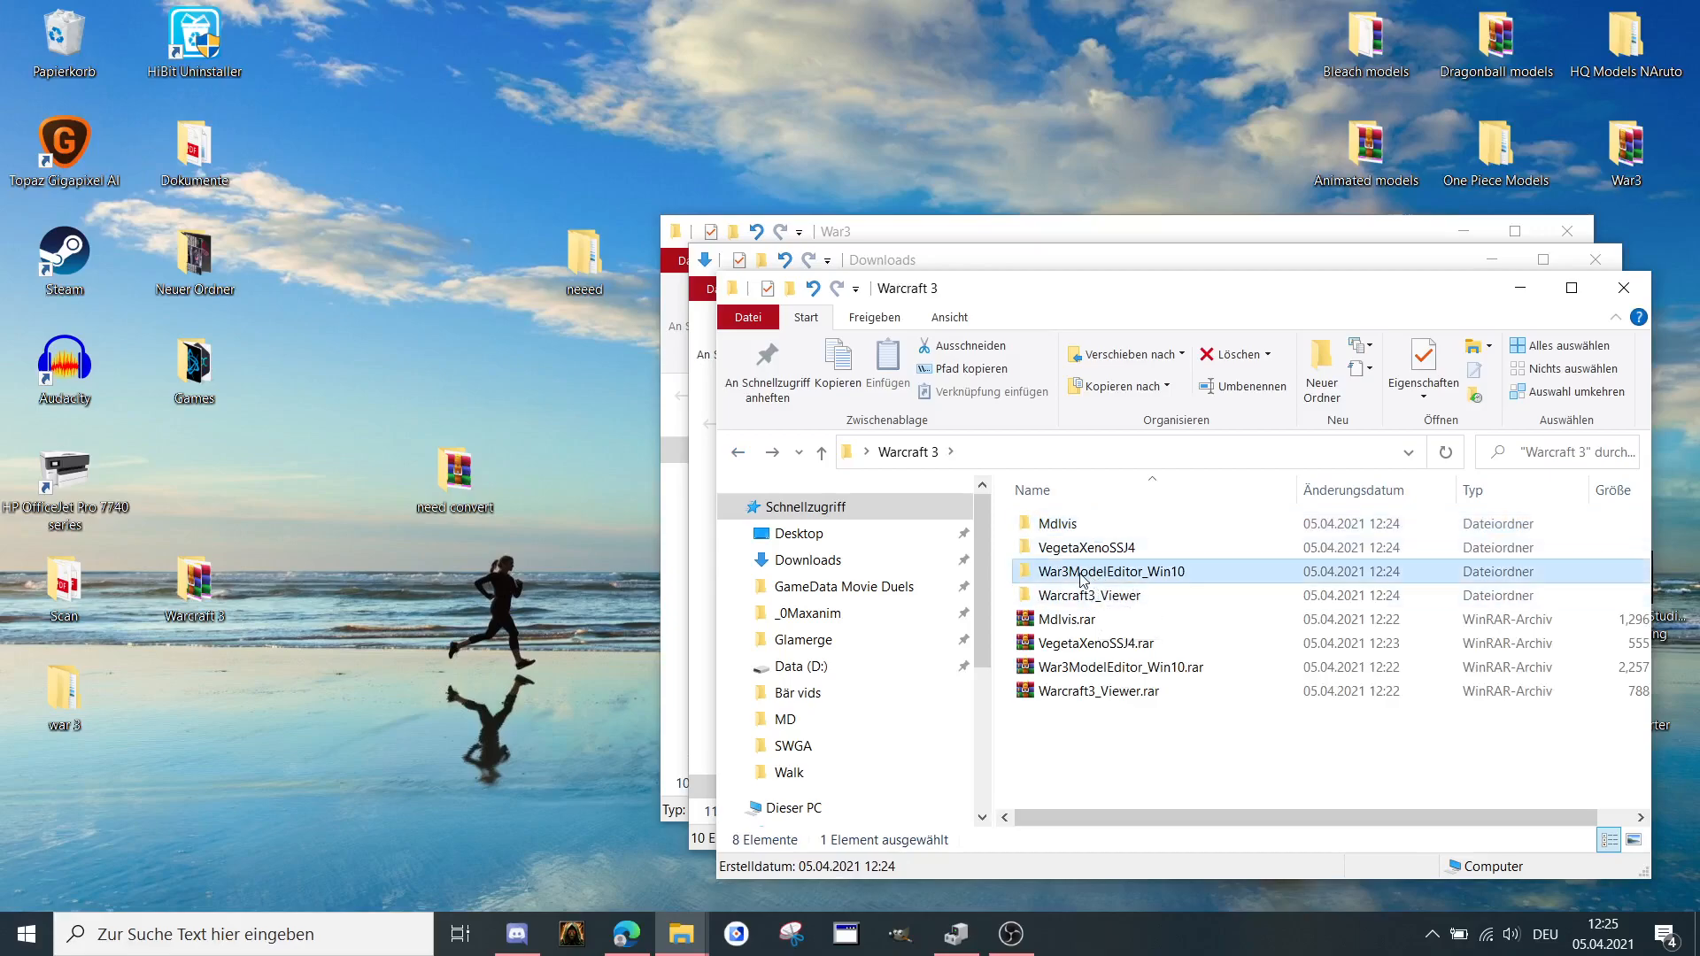
double_click(1110, 571)
double_click(1078, 524)
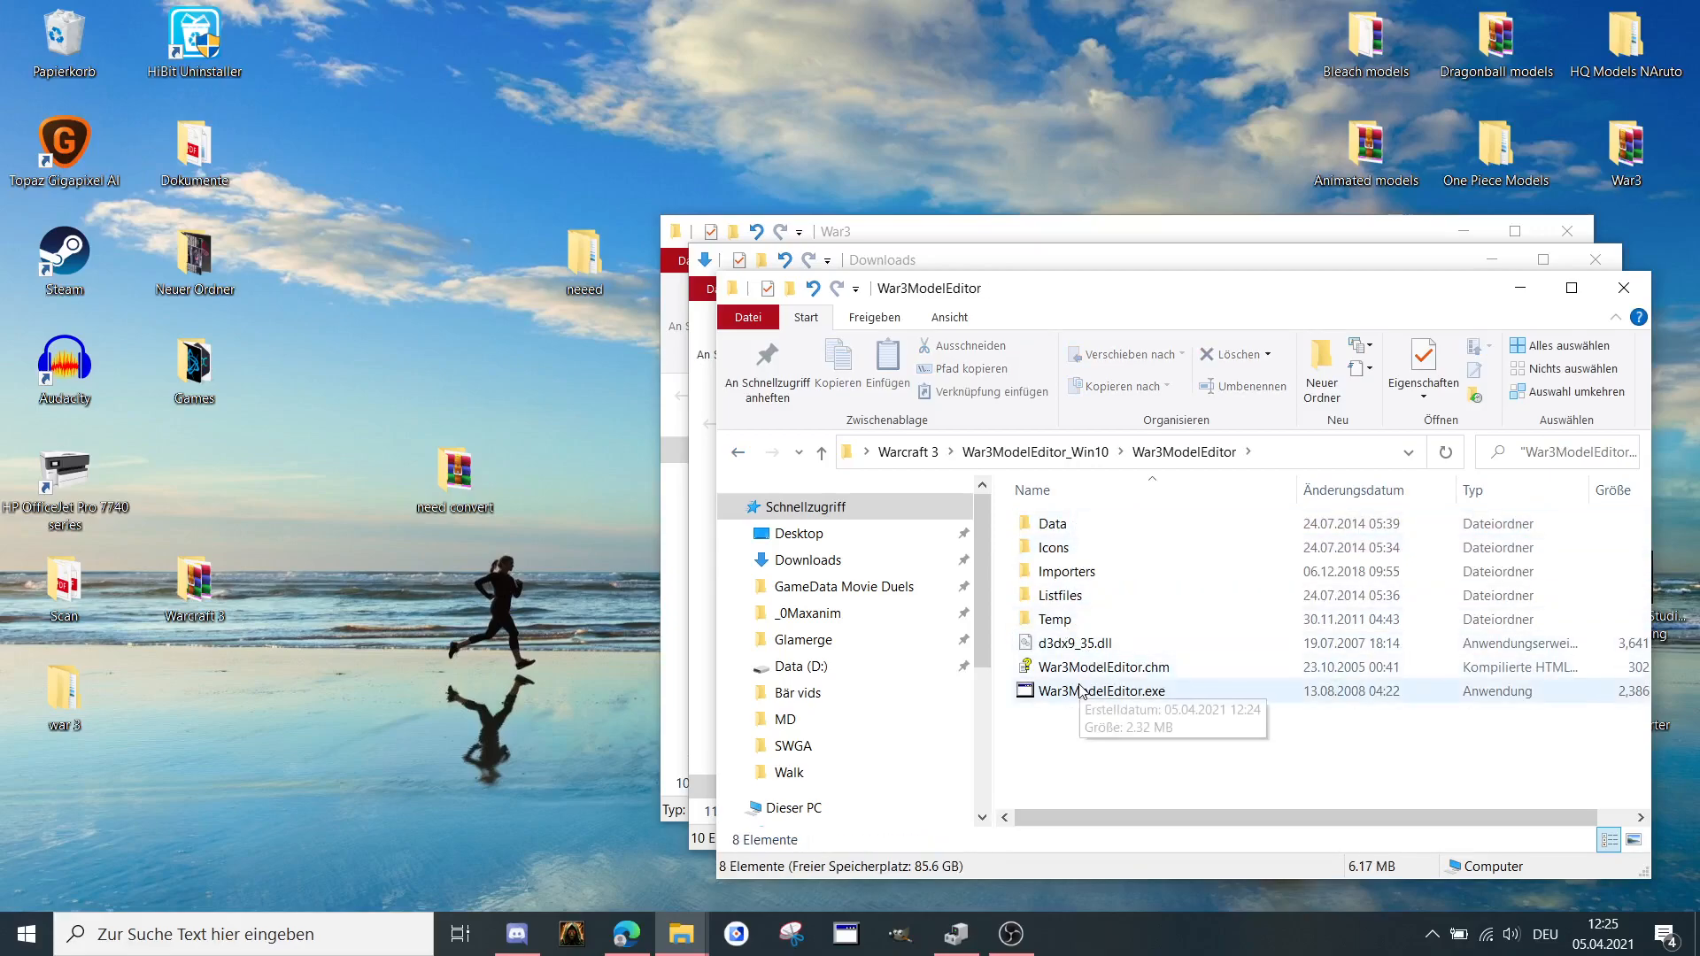
double_click(1072, 690)
Start File > Open in War3 Model Editor and show the Desktop contents.
drag(806, 198, 753, 164)
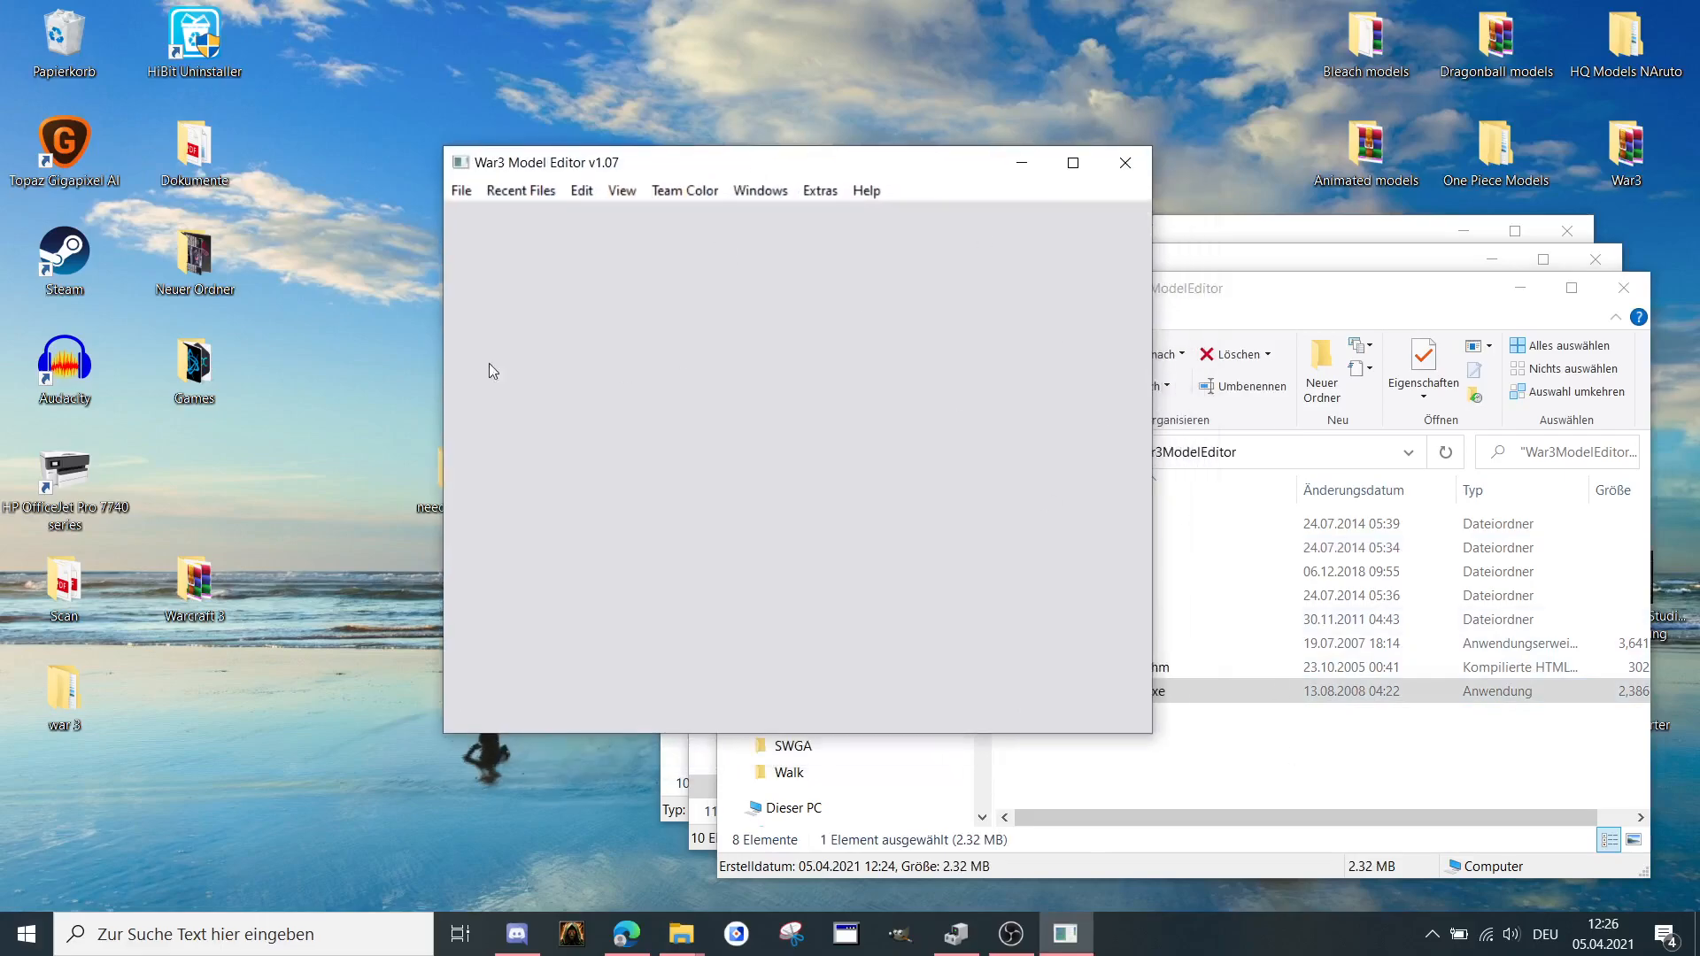
click(461, 191)
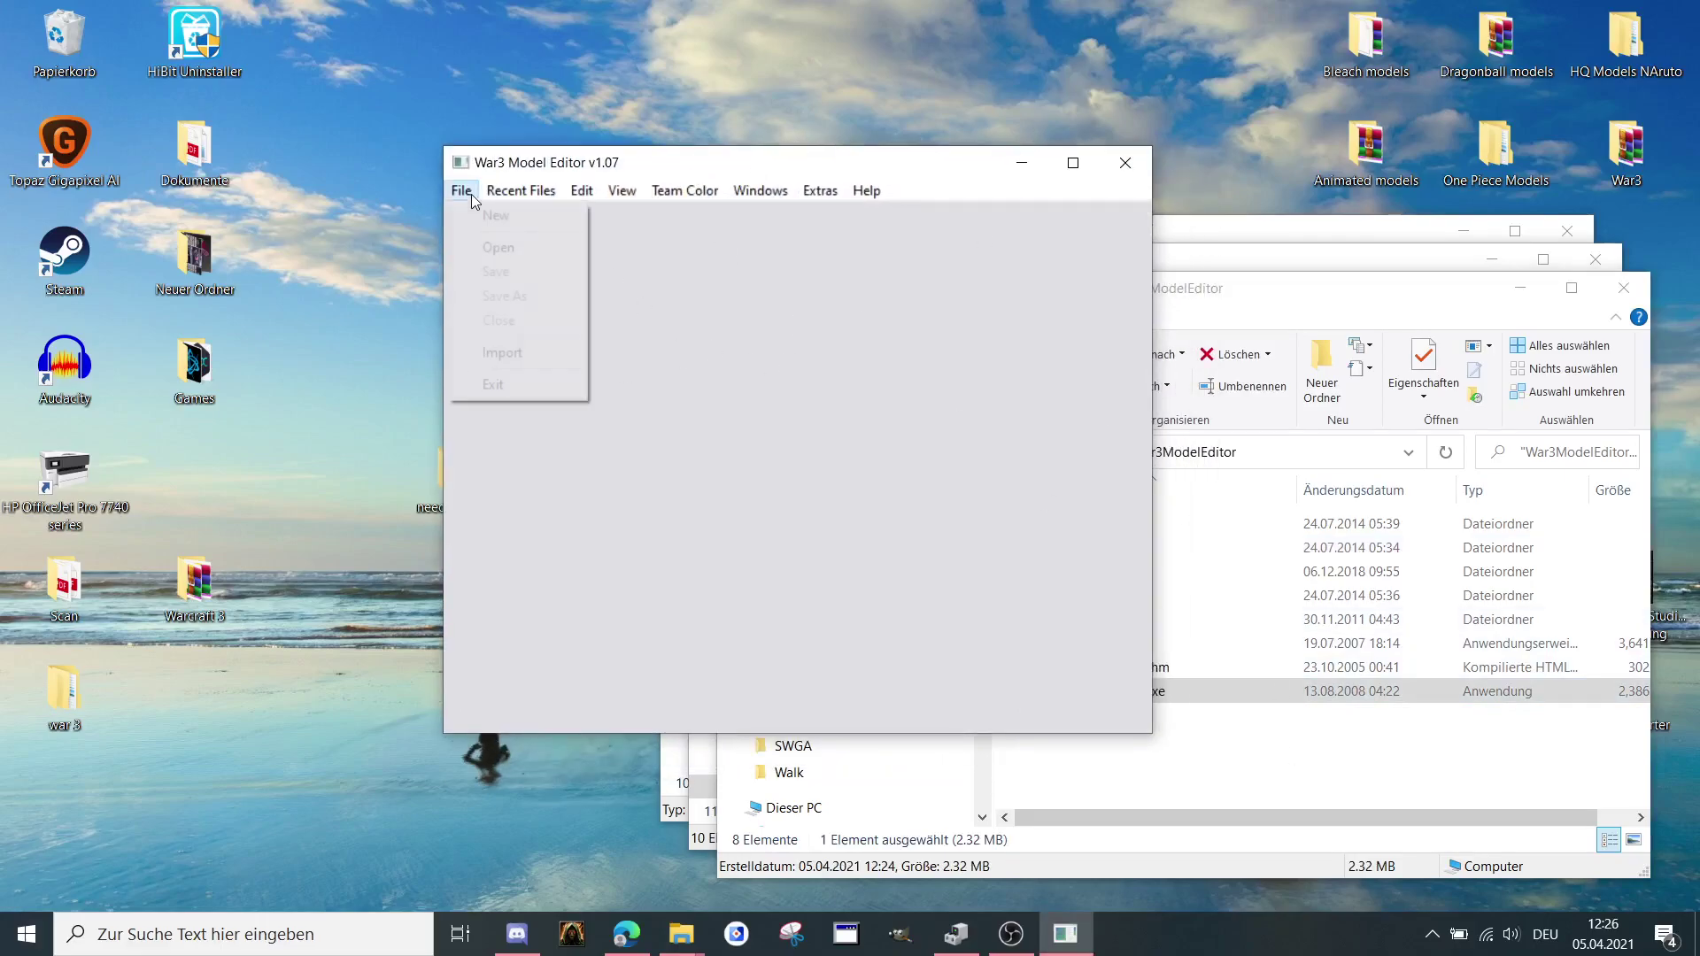
click(492, 247)
scroll(532, 505, up, 3)
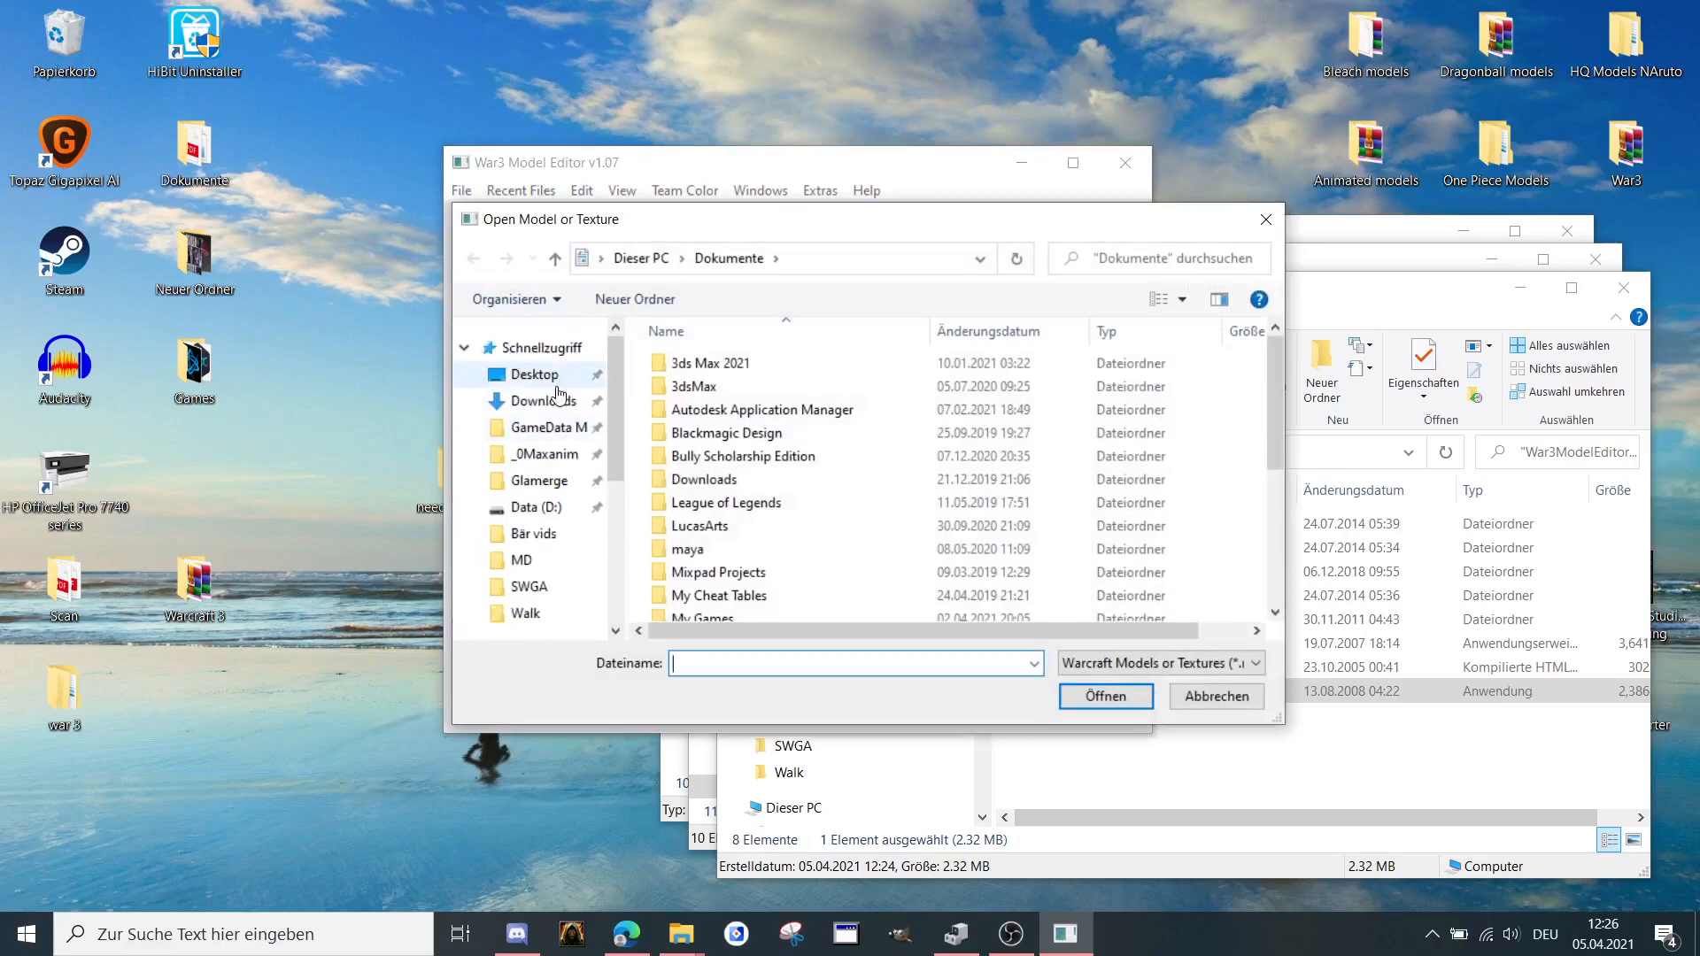
click(534, 375)
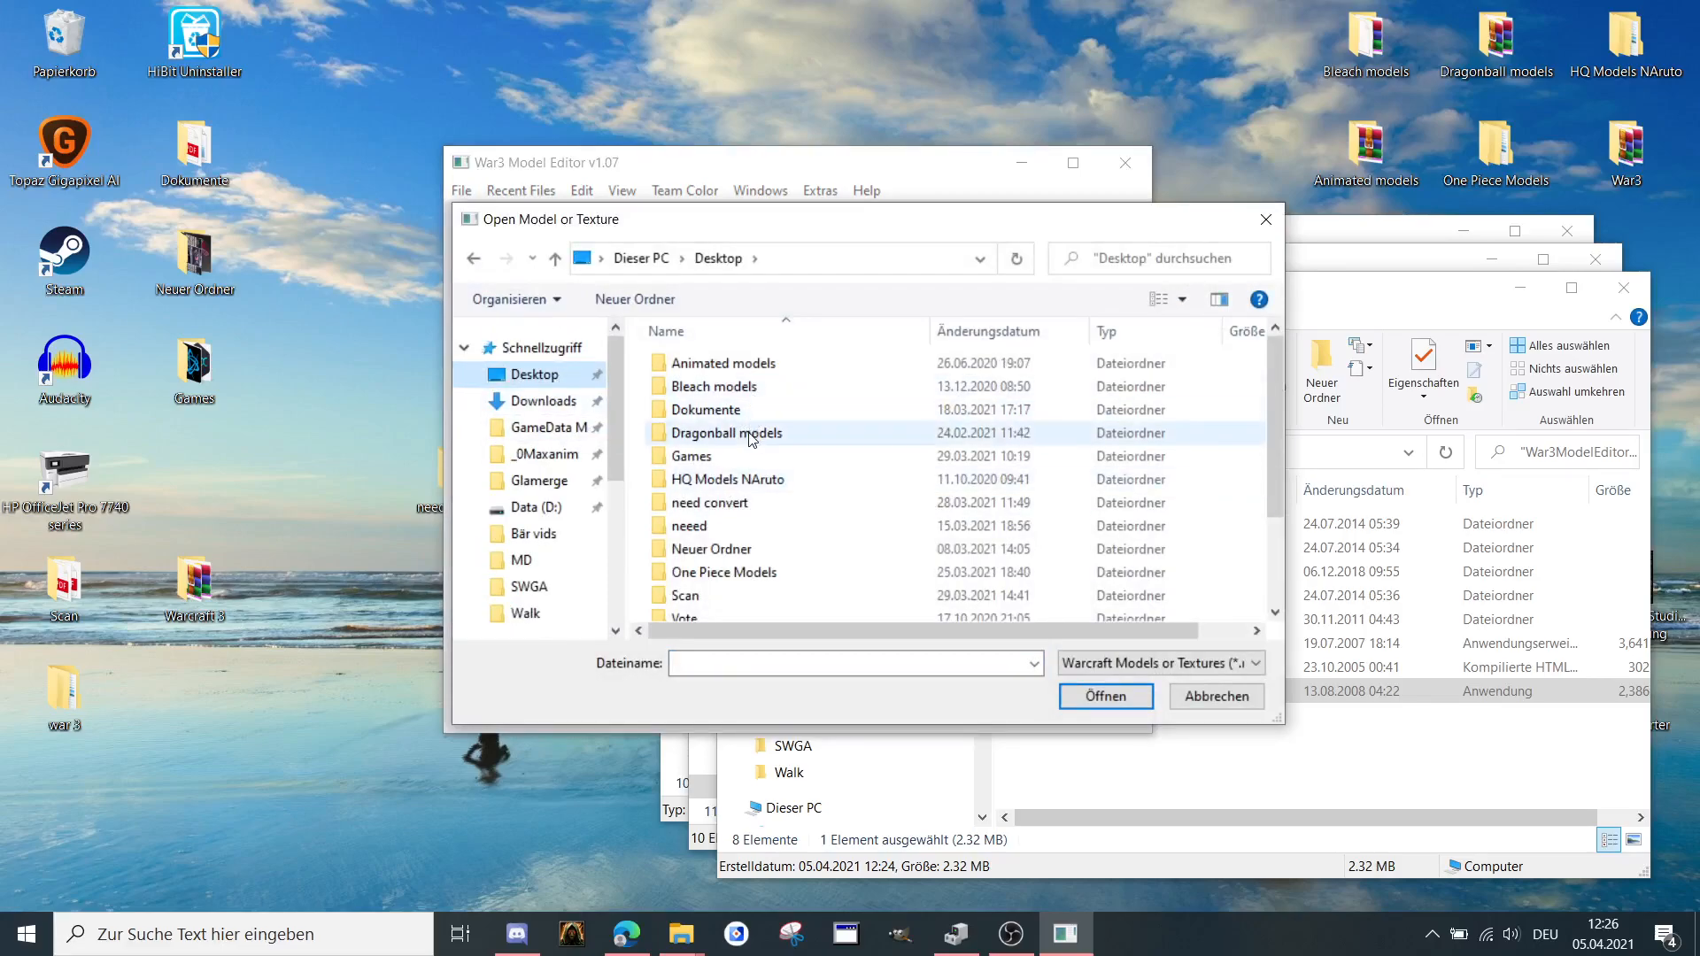
scroll(757, 432, down, 1)
scroll(704, 585, down, 2)
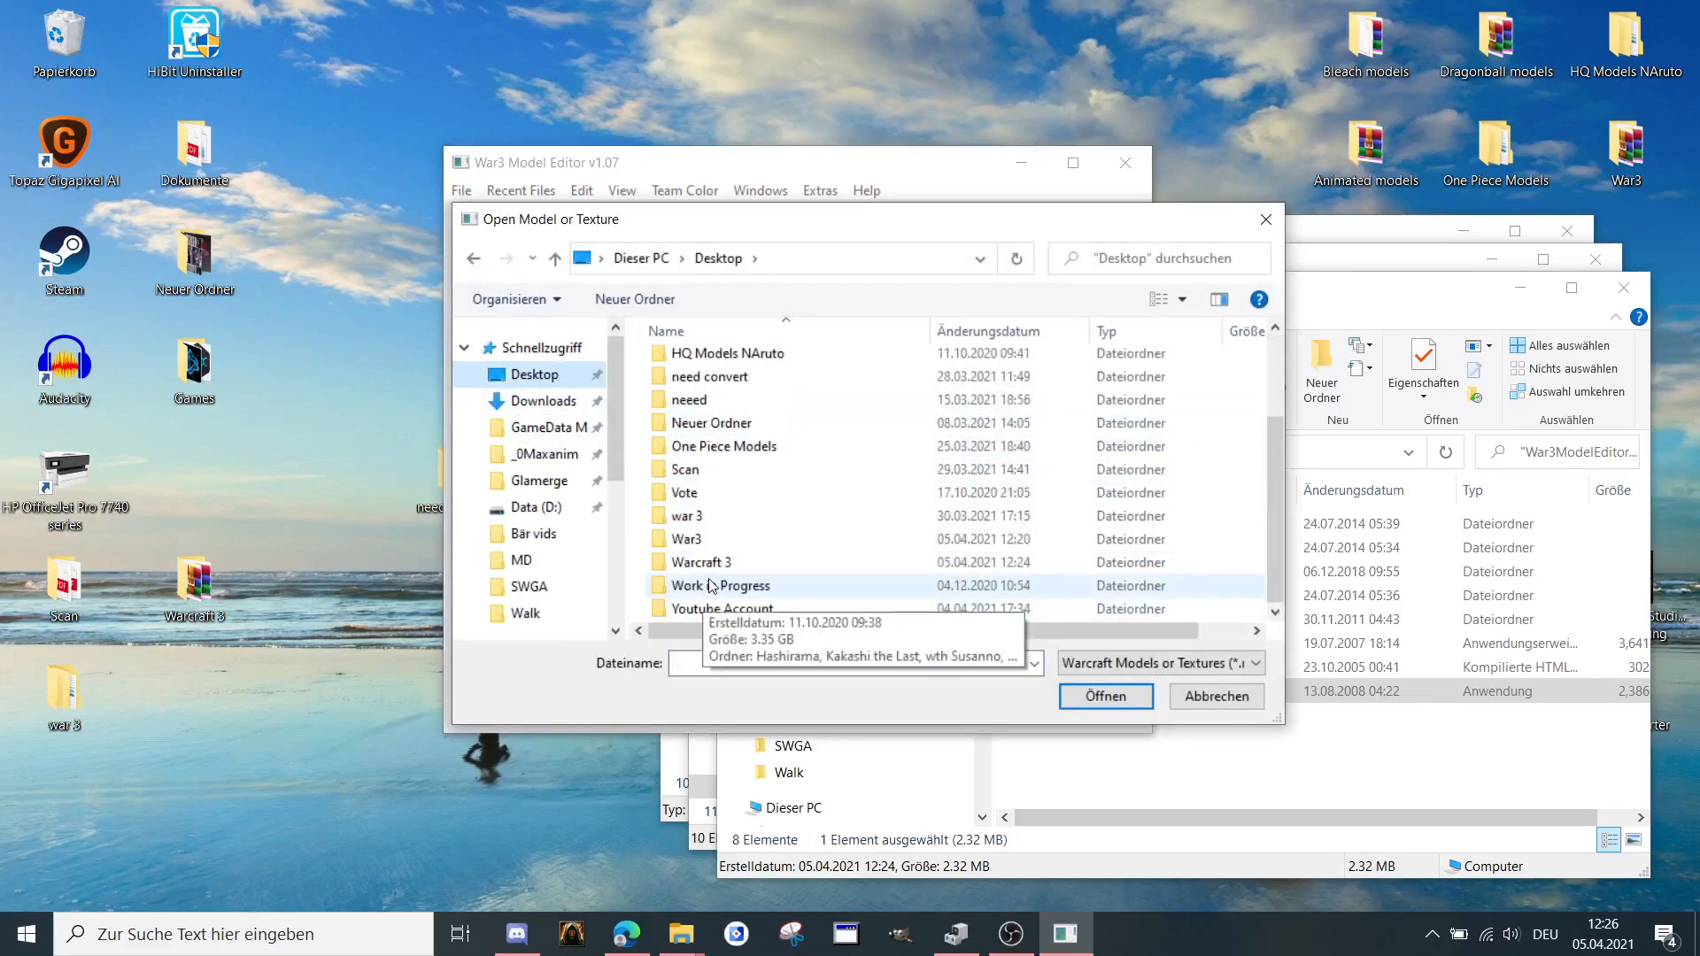
Browse Warcraft 3 > VegetaXenoSSJ4 > VegetaXenoSSJ4 and load VegetaXenoSSJ4.mdx.
double_click(715, 585)
double_click(718, 385)
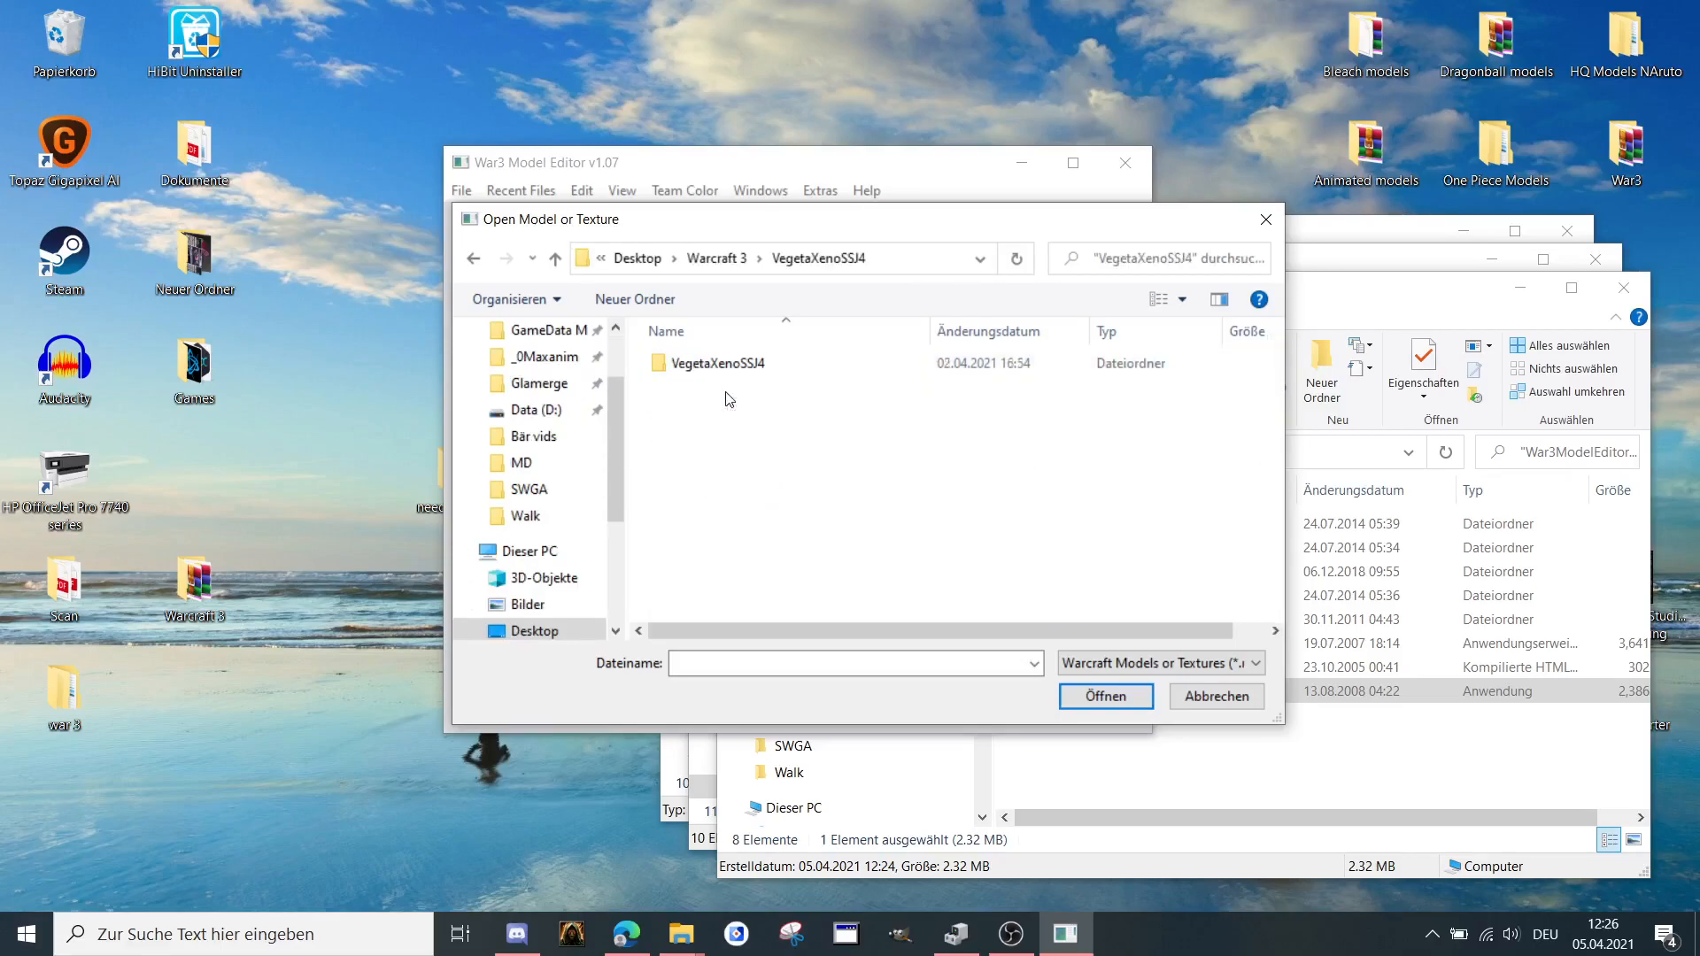
click(717, 363)
double_click(718, 363)
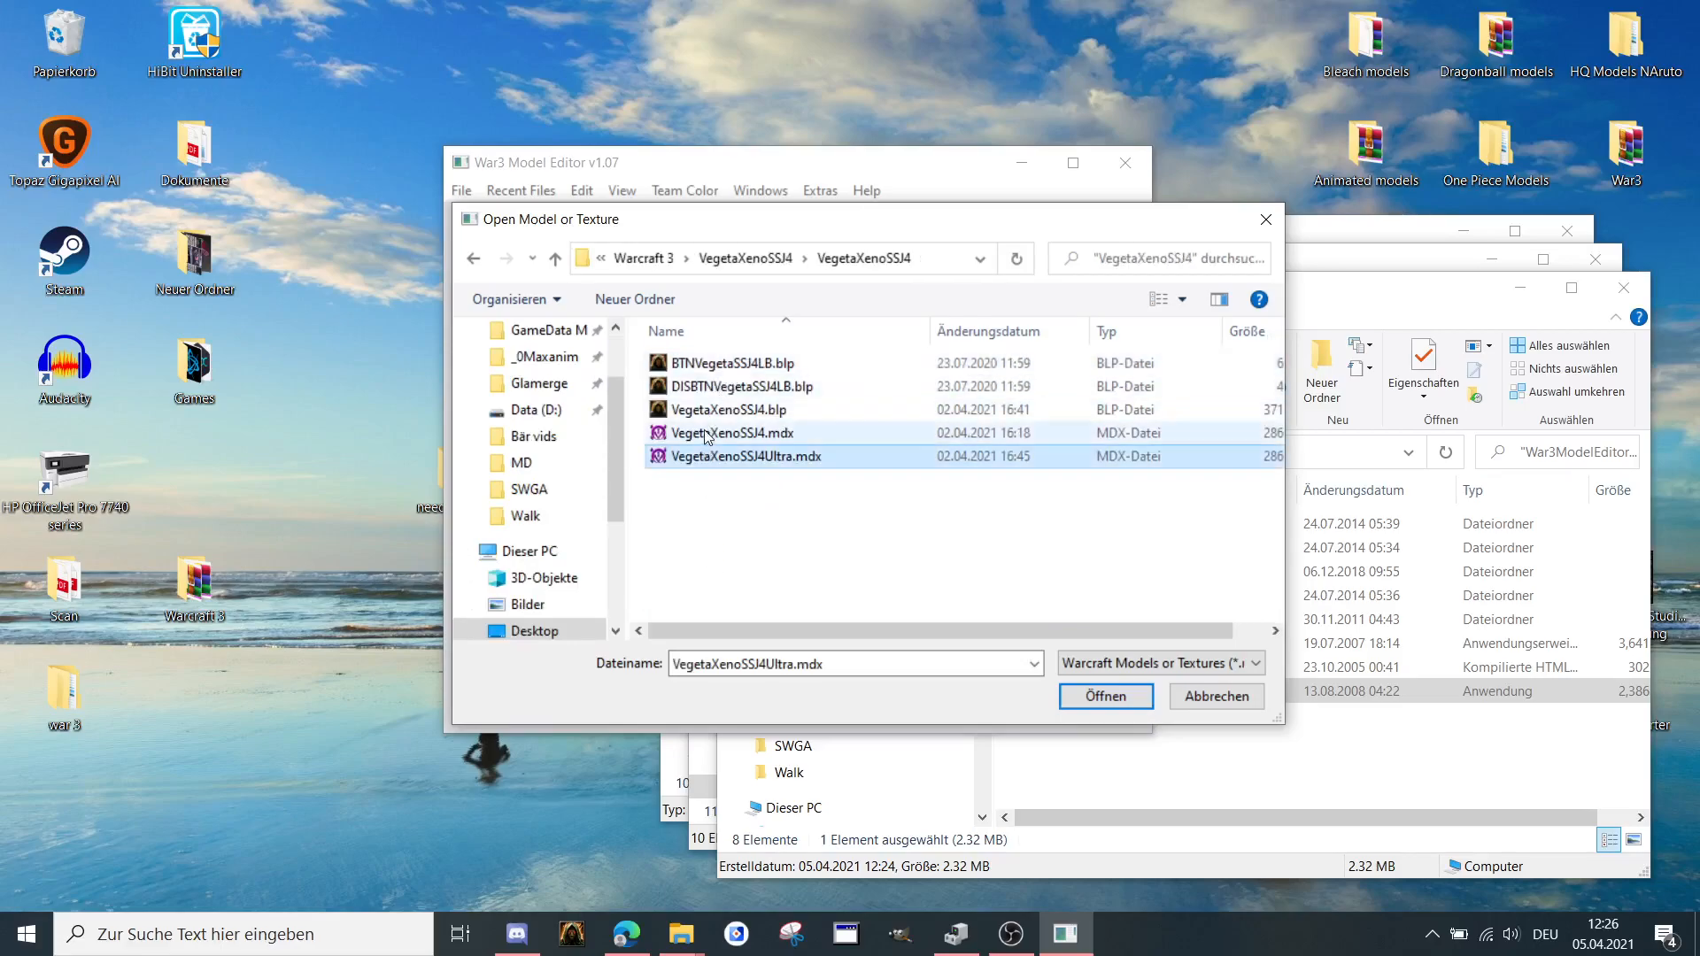
double_click(744, 436)
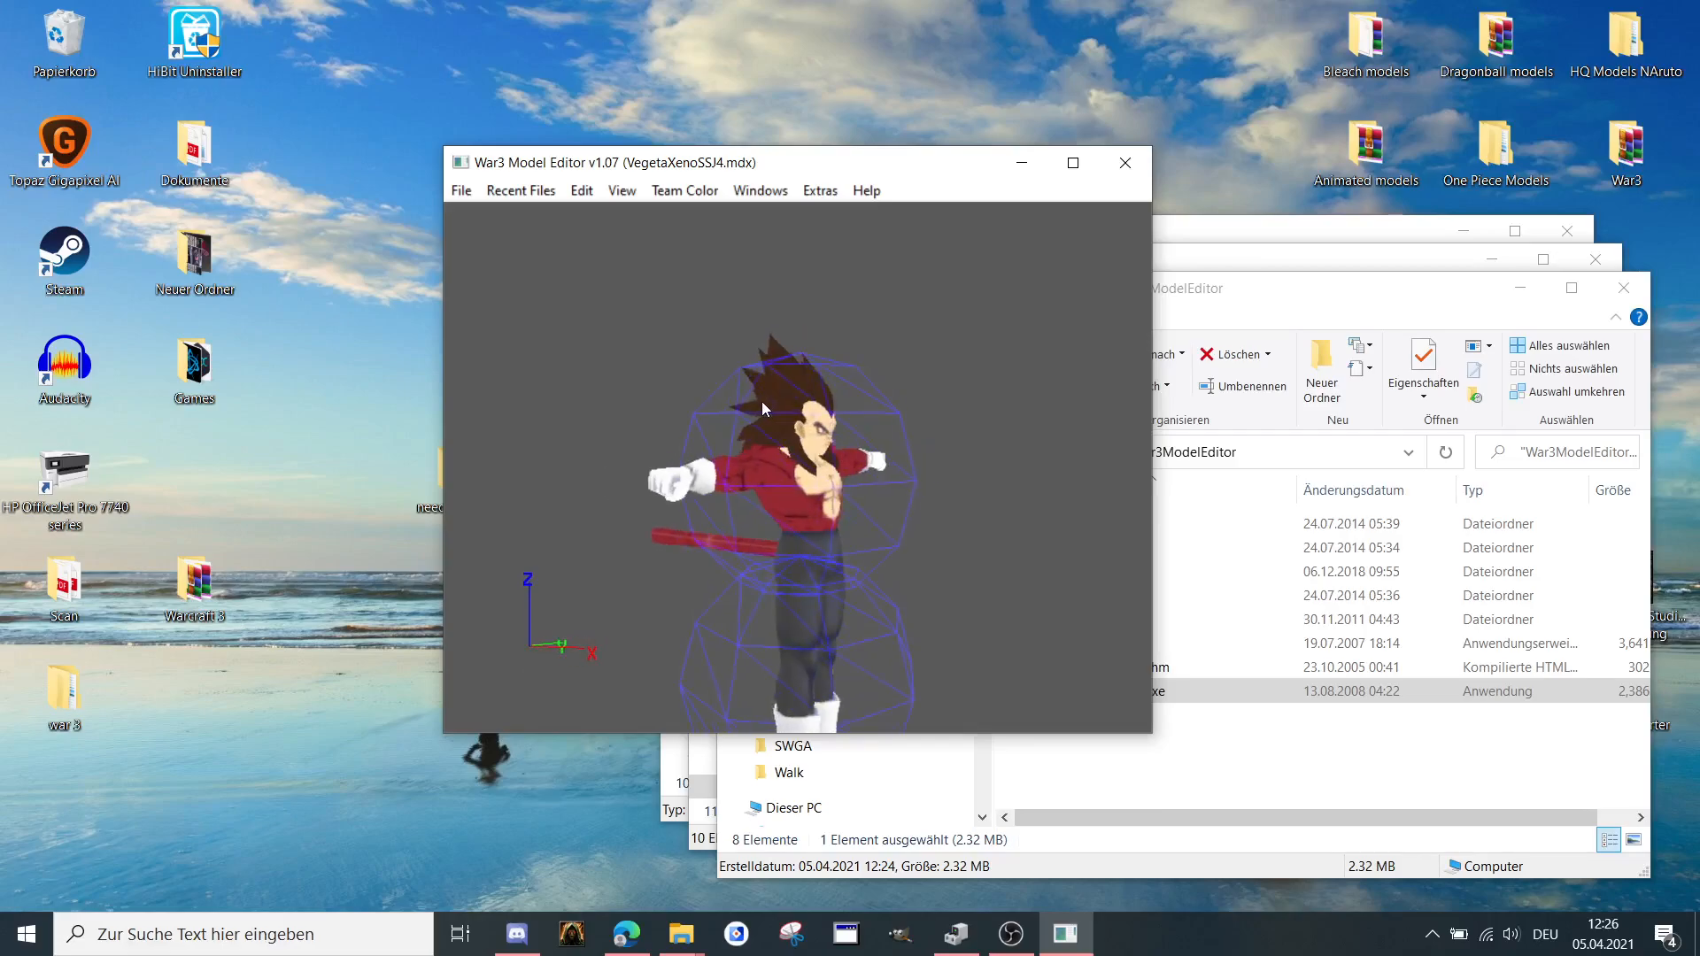
Orbit and pan around Vegeta, maximize the editor, view him from the side and drop down the Windows menu.
mouse_move(680, 397)
mouse_down()
mouse_move(761, 395)
mouse_move(737, 422)
mouse_up()
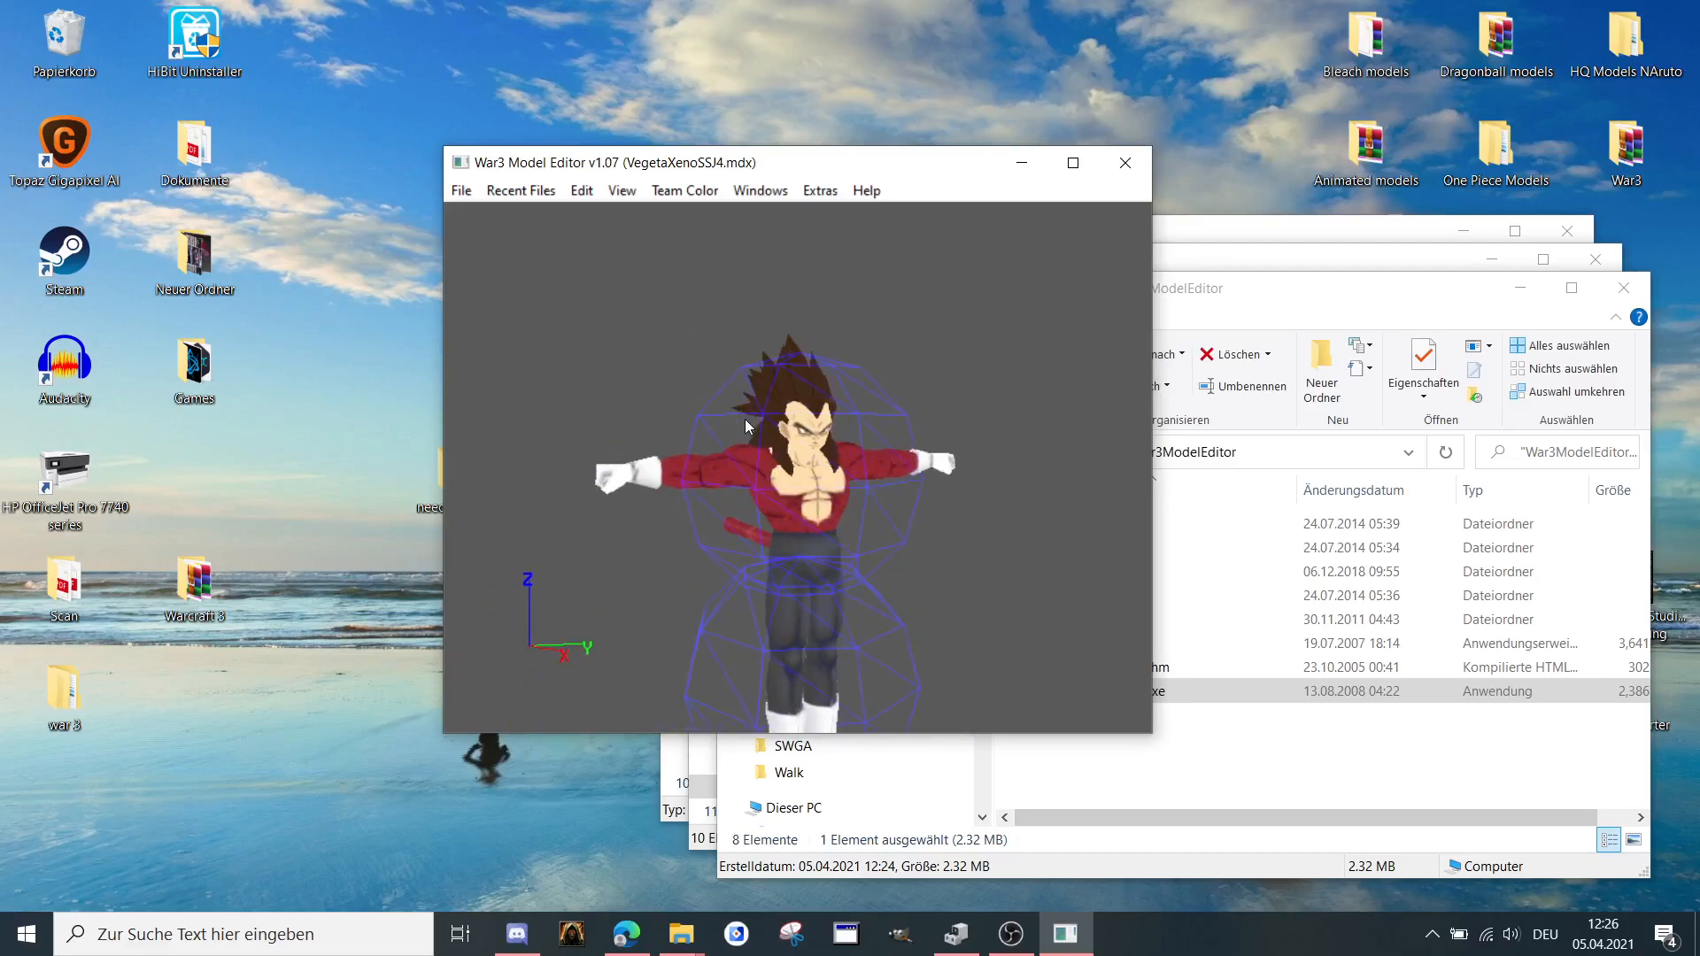
right_drag(735, 421, 724, 390)
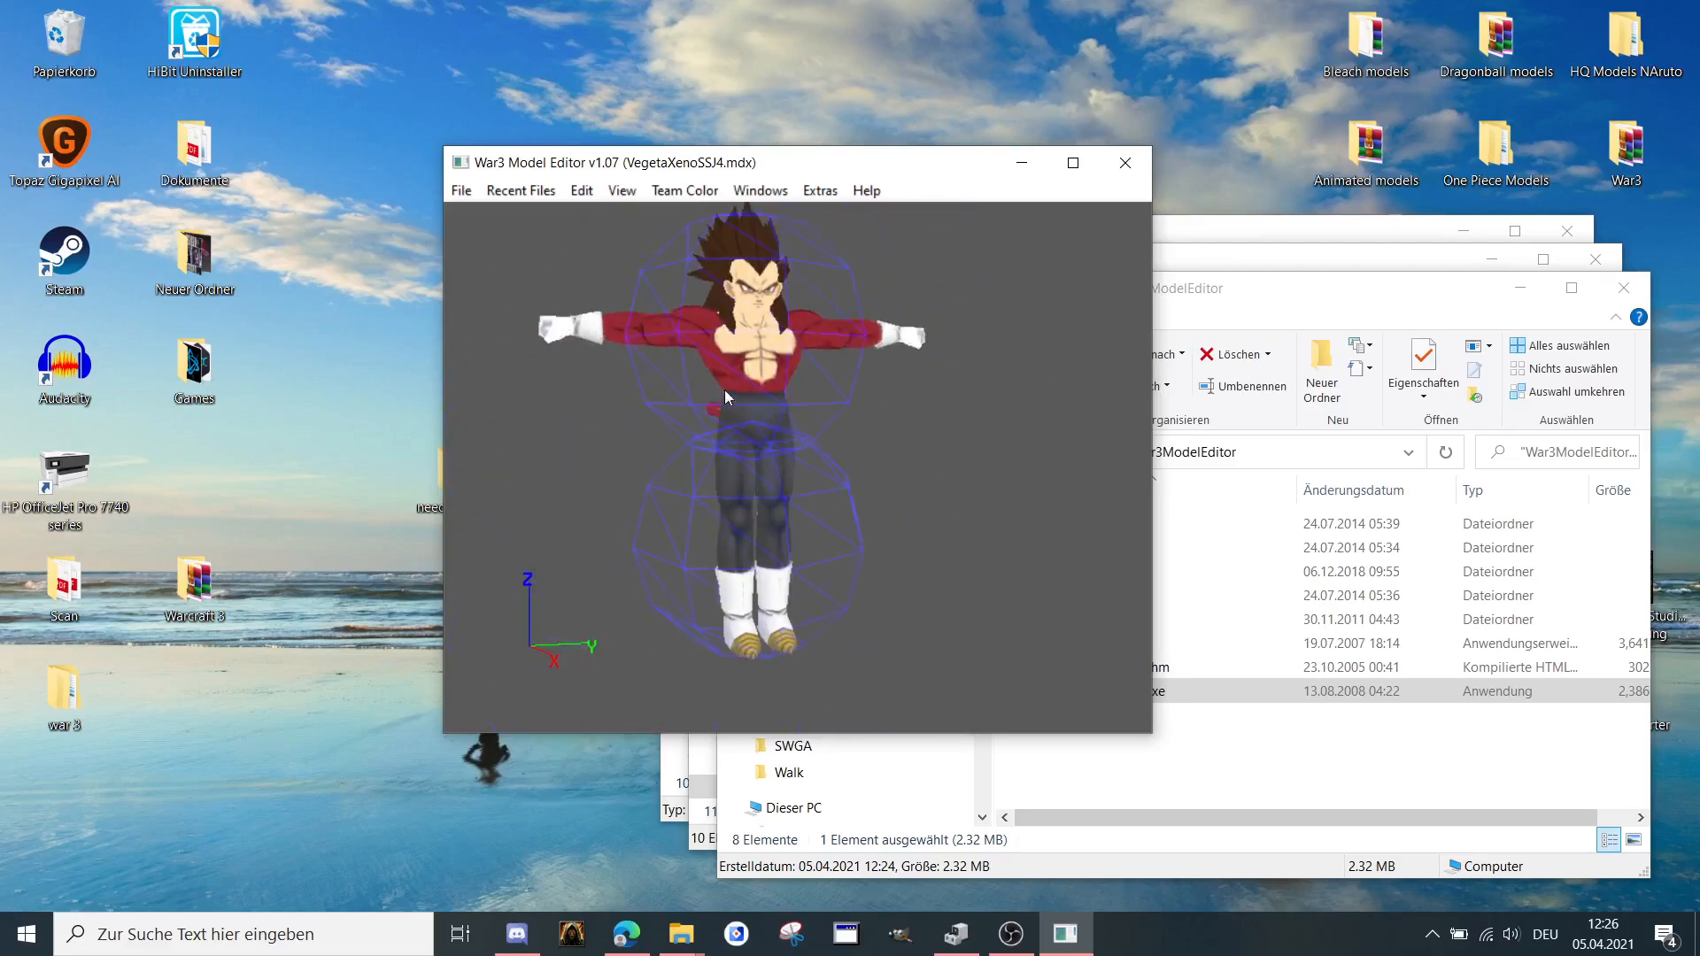
click(1071, 164)
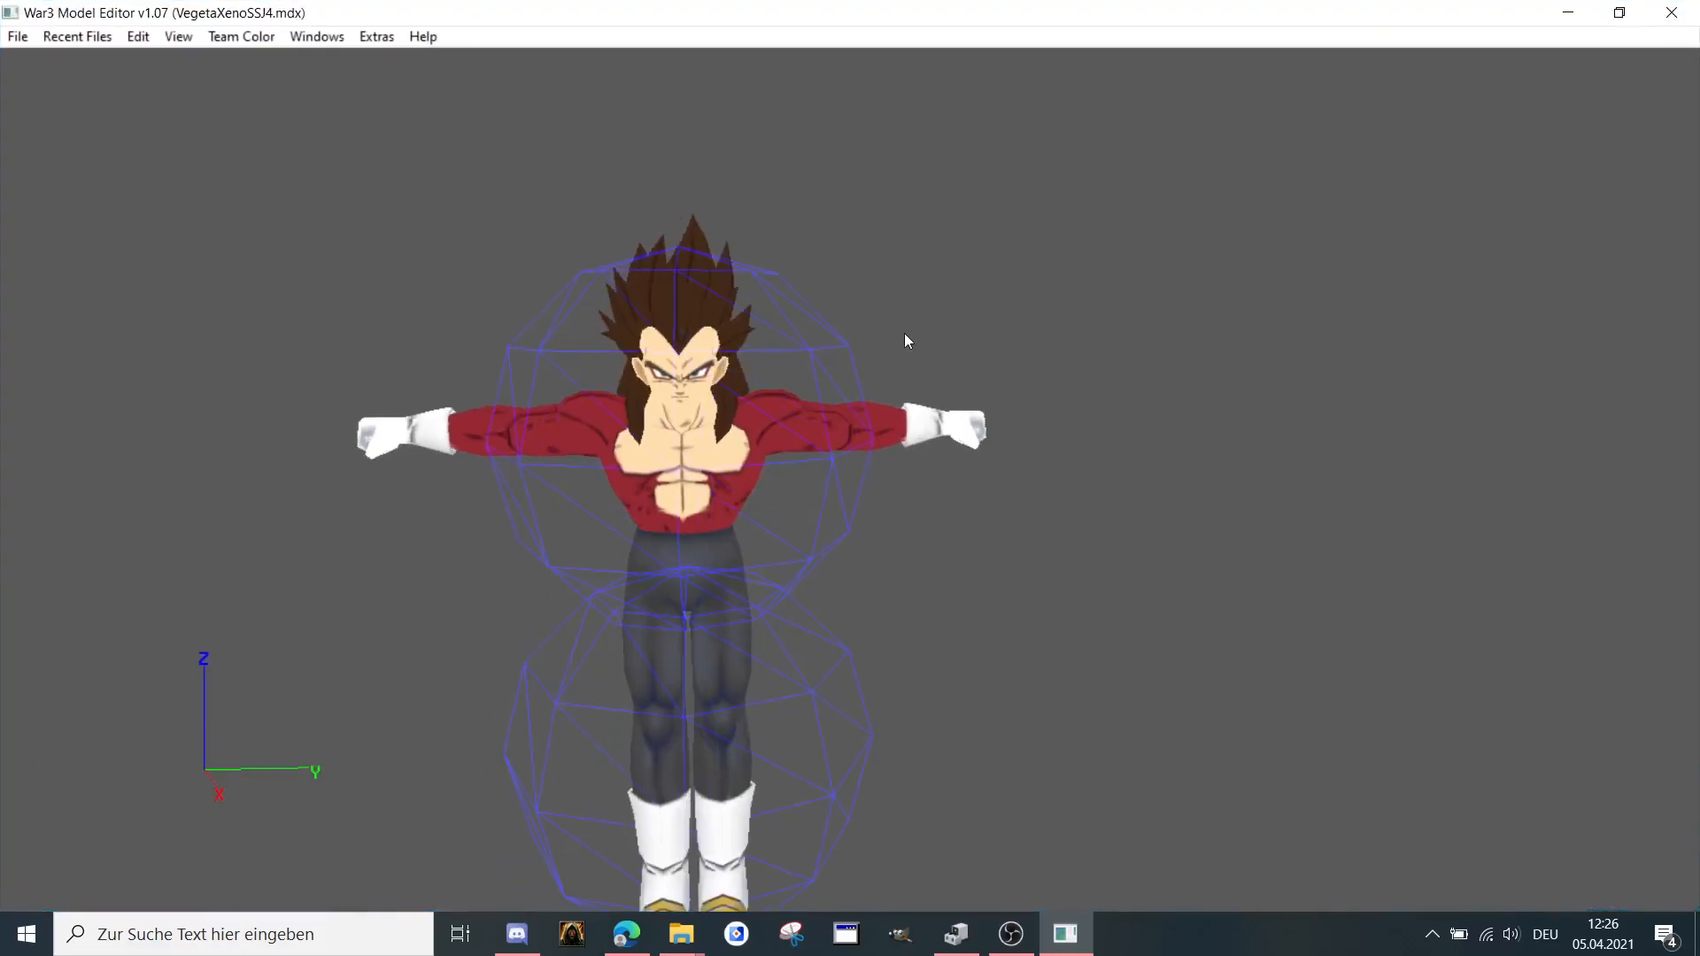
scroll(785, 394, up, 3)
scroll(785, 394, up, 3)
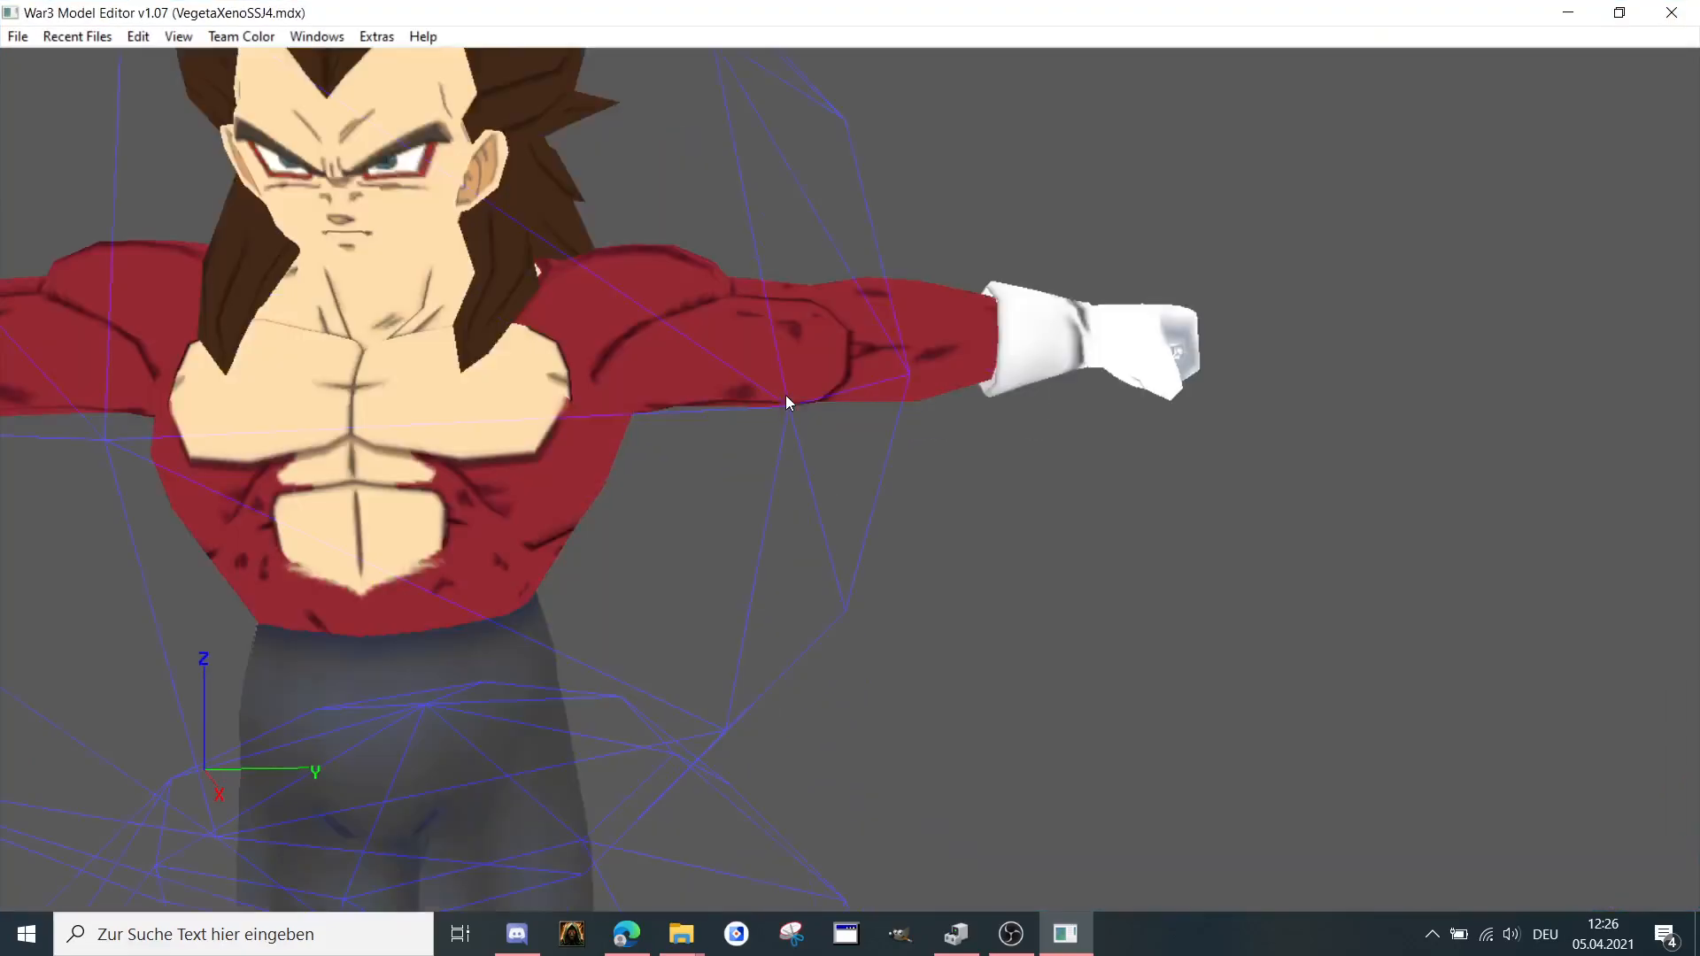
scroll(785, 405, up, 3)
scroll(786, 413, down, 5)
scroll(788, 421, down, 3)
scroll(787, 419, up, 2)
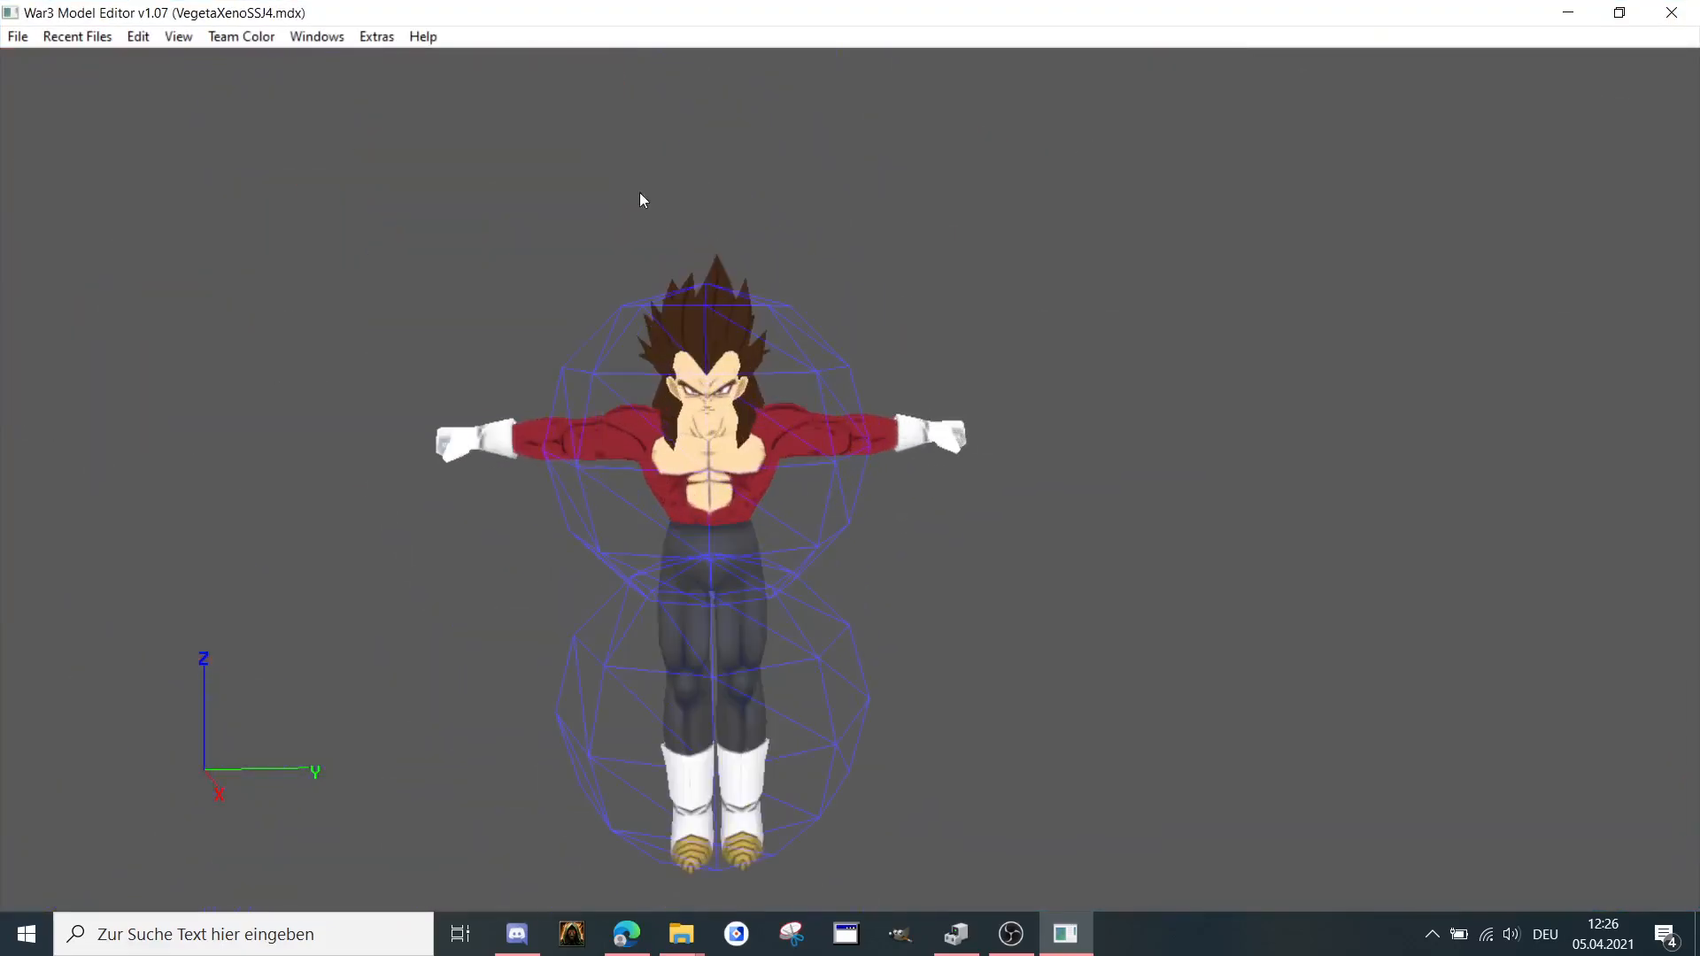
mouse_move(645, 199)
mouse_down()
mouse_move(785, 351)
mouse_move(814, 353)
mouse_up()
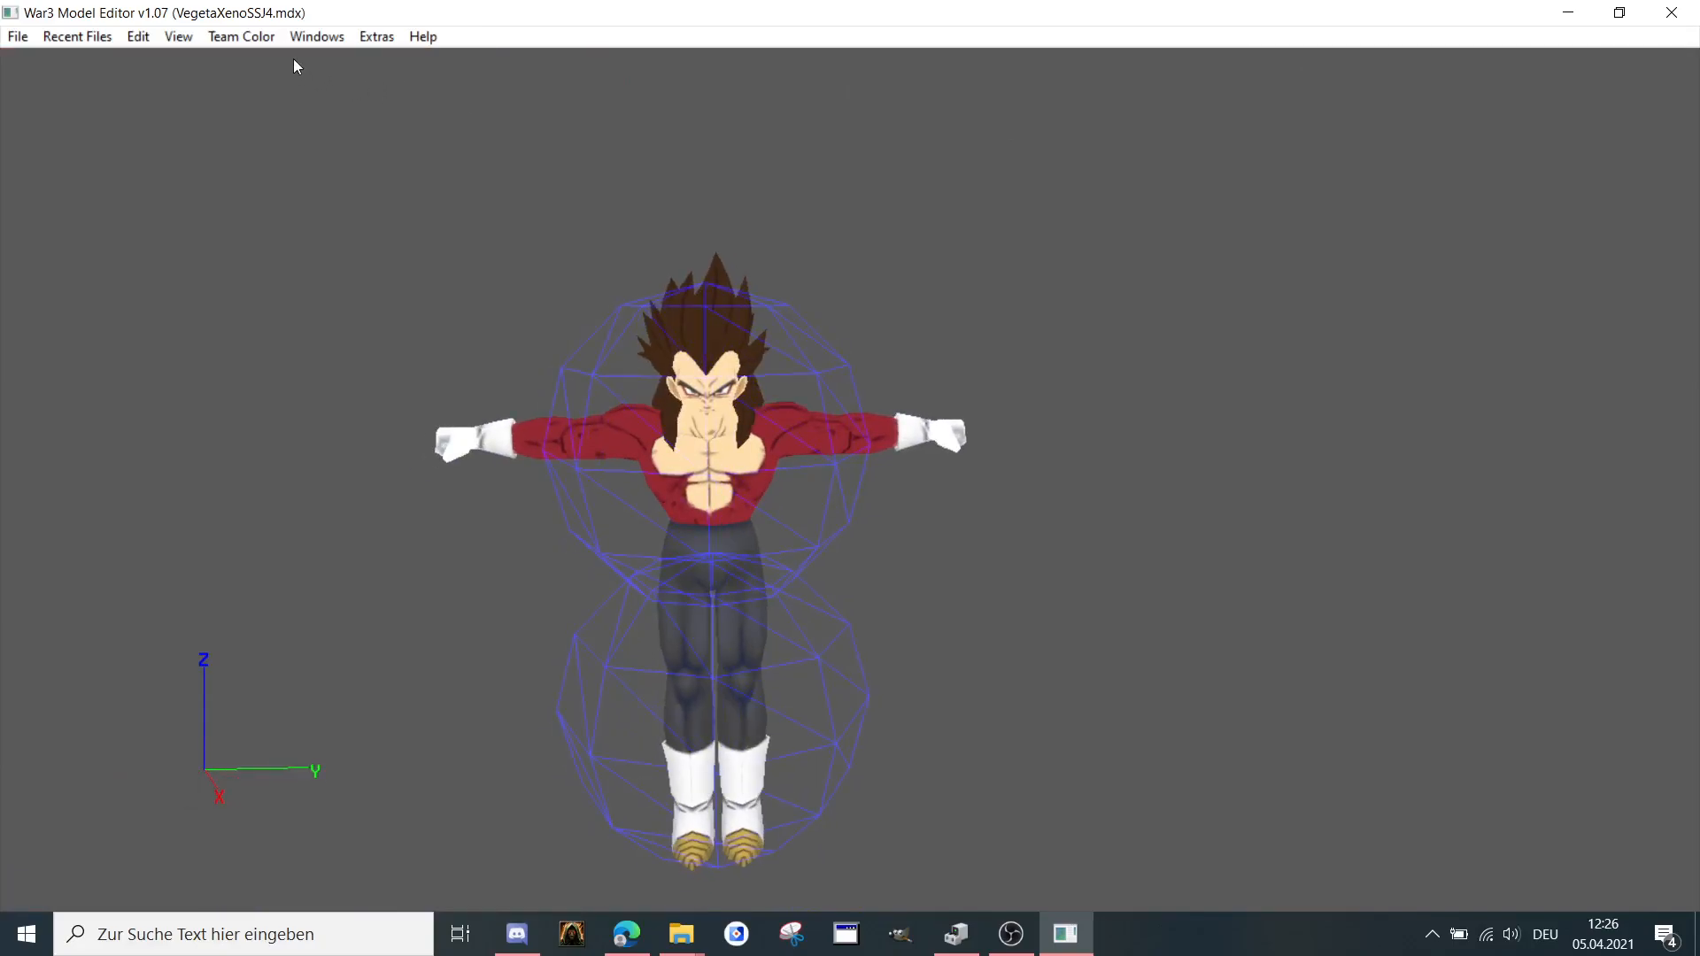
click(318, 37)
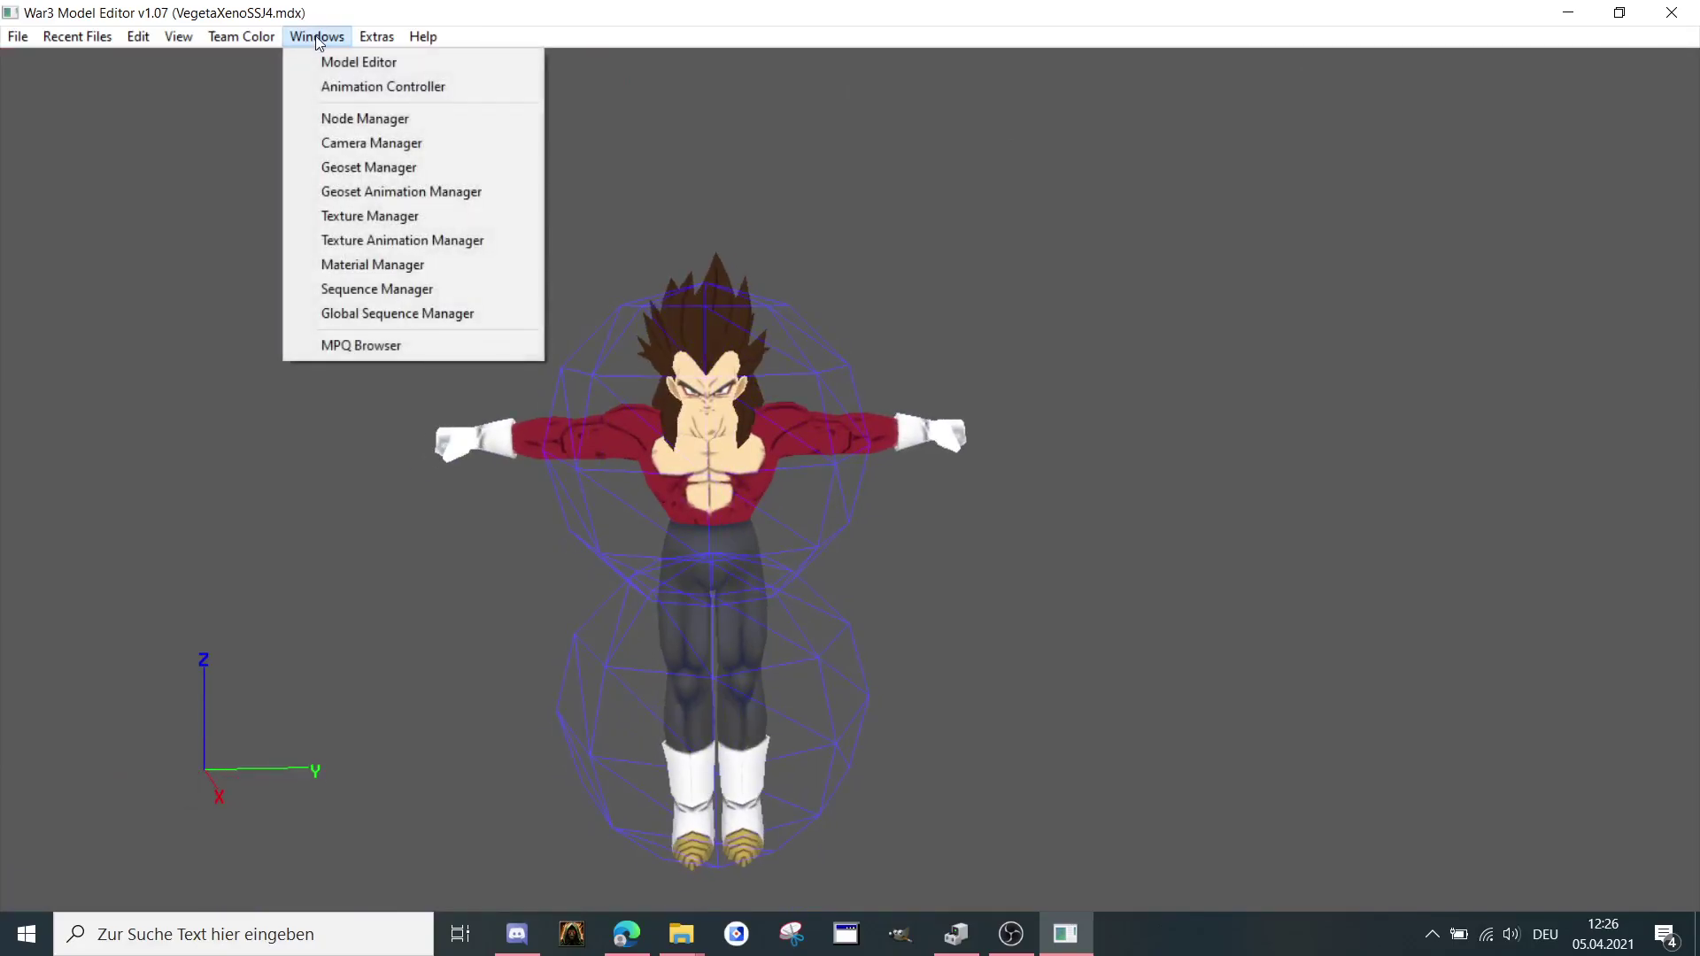
Bring up the Animation Controller beside the model and play Attack - 1.
click(357, 88)
drag(813, 256, 1242, 171)
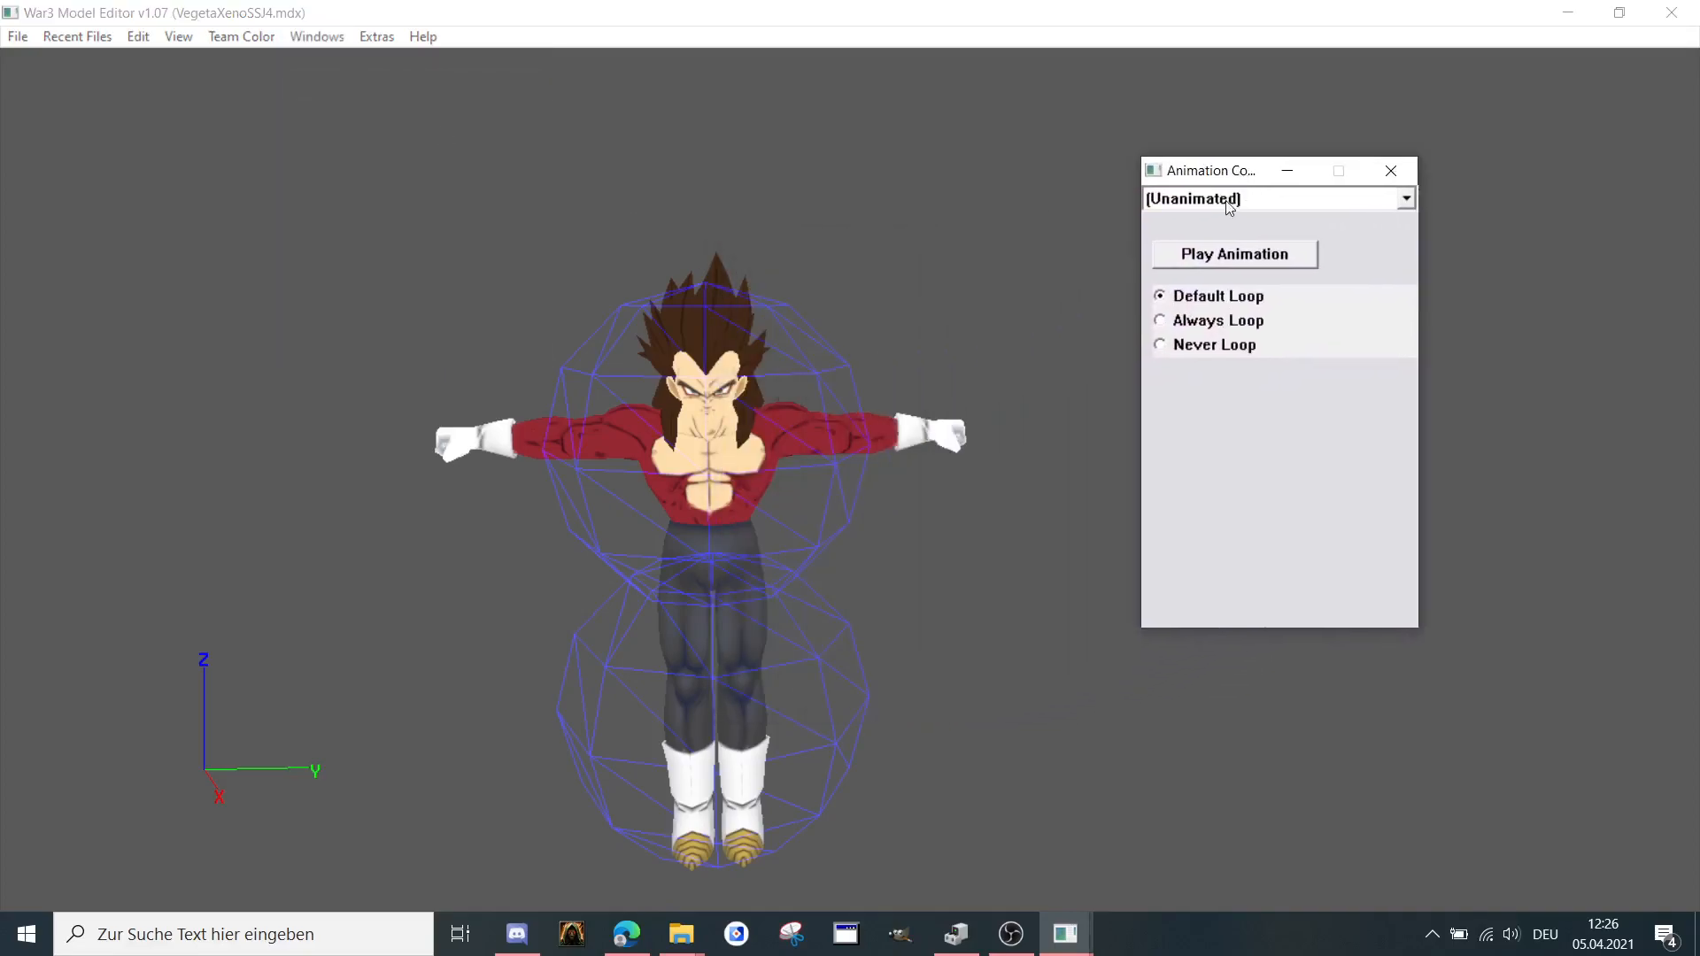
click(1407, 199)
click(1196, 233)
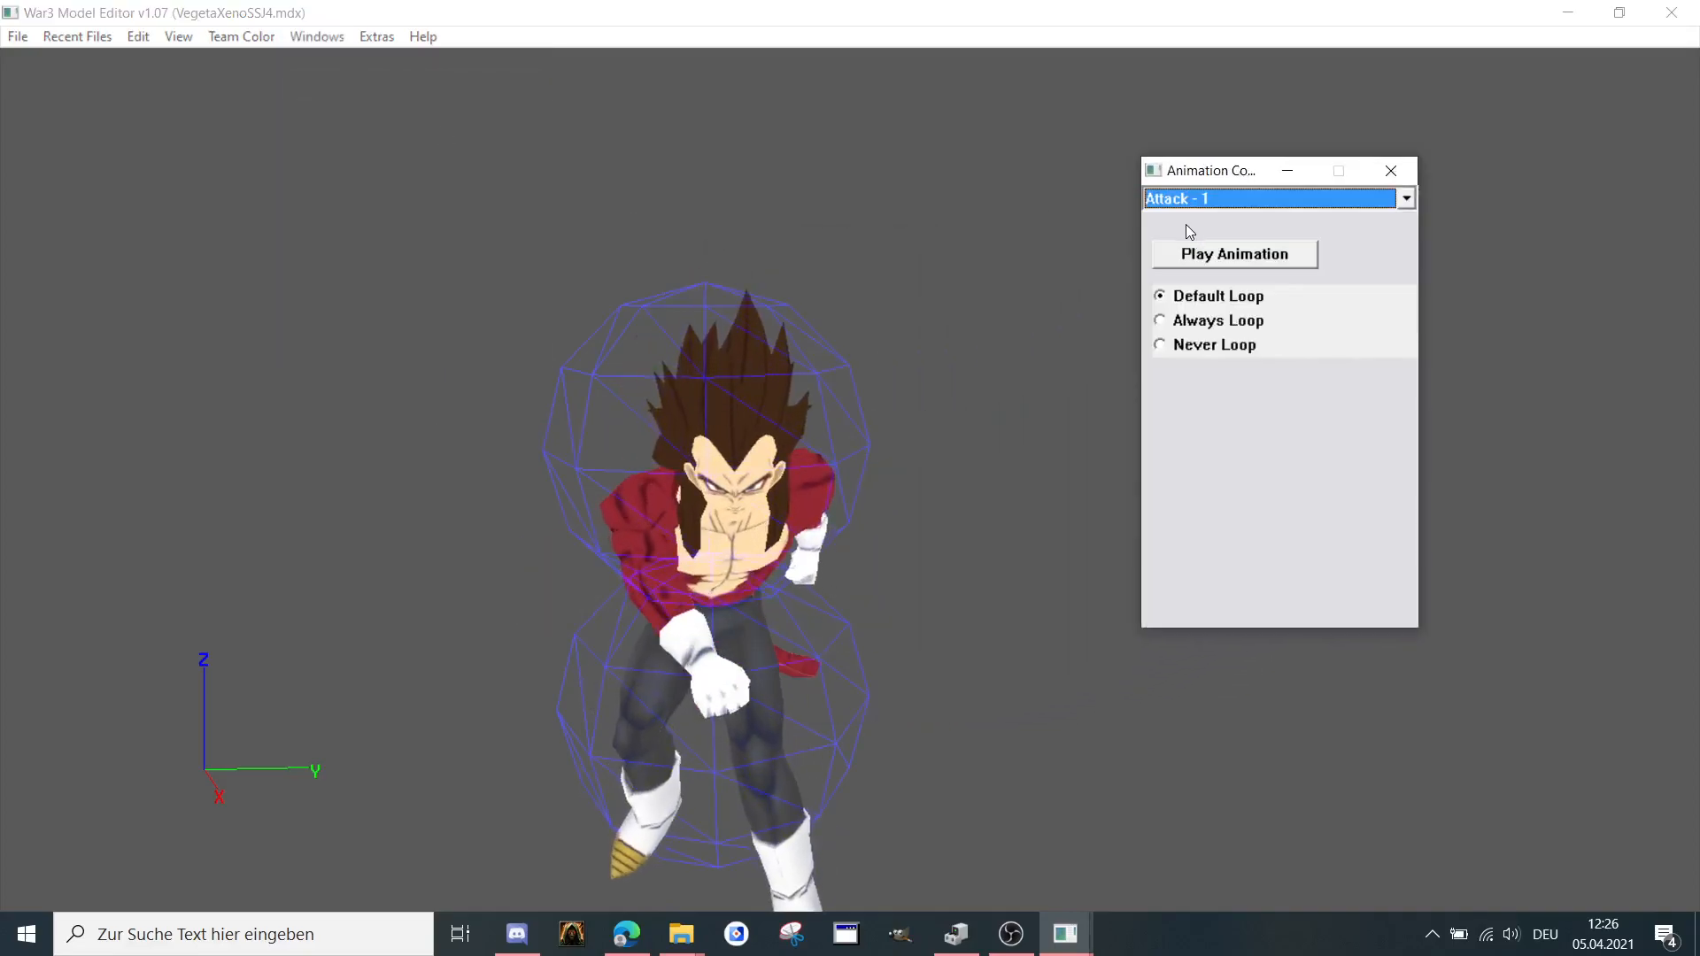
Step through the later attacks to Attack Slam - 1 and the Attack Upgrade animations.
key(Down)
key(Down)
key(Down)
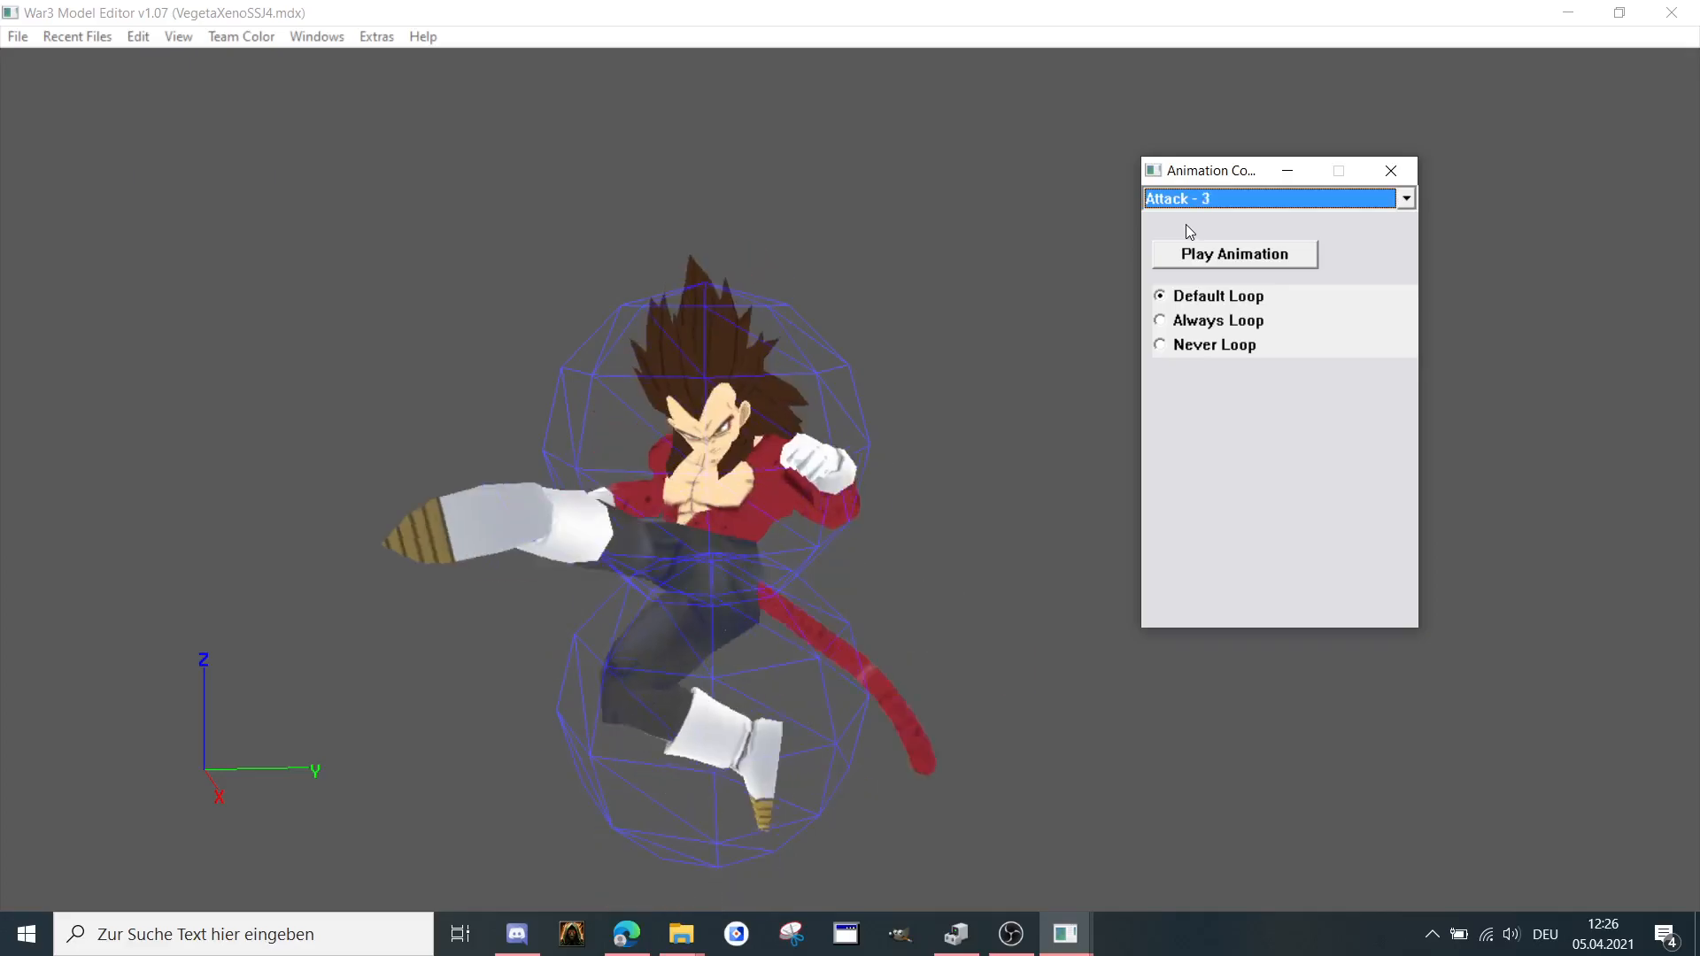
key(Down)
key(Down)
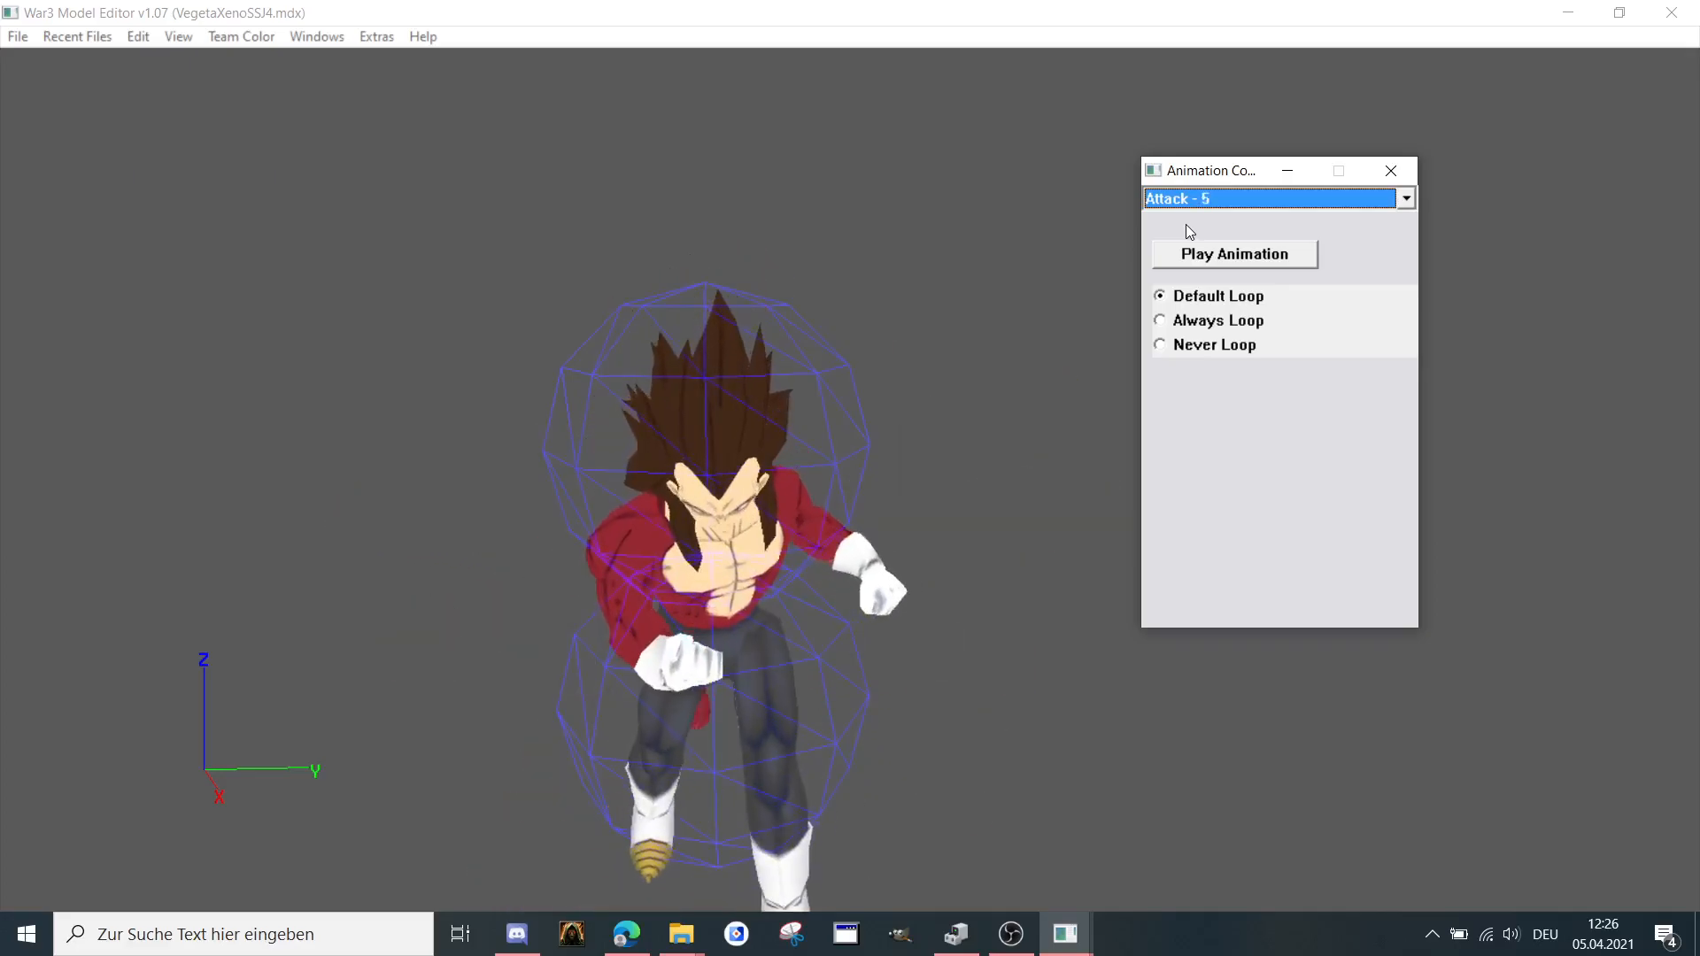
key(Down)
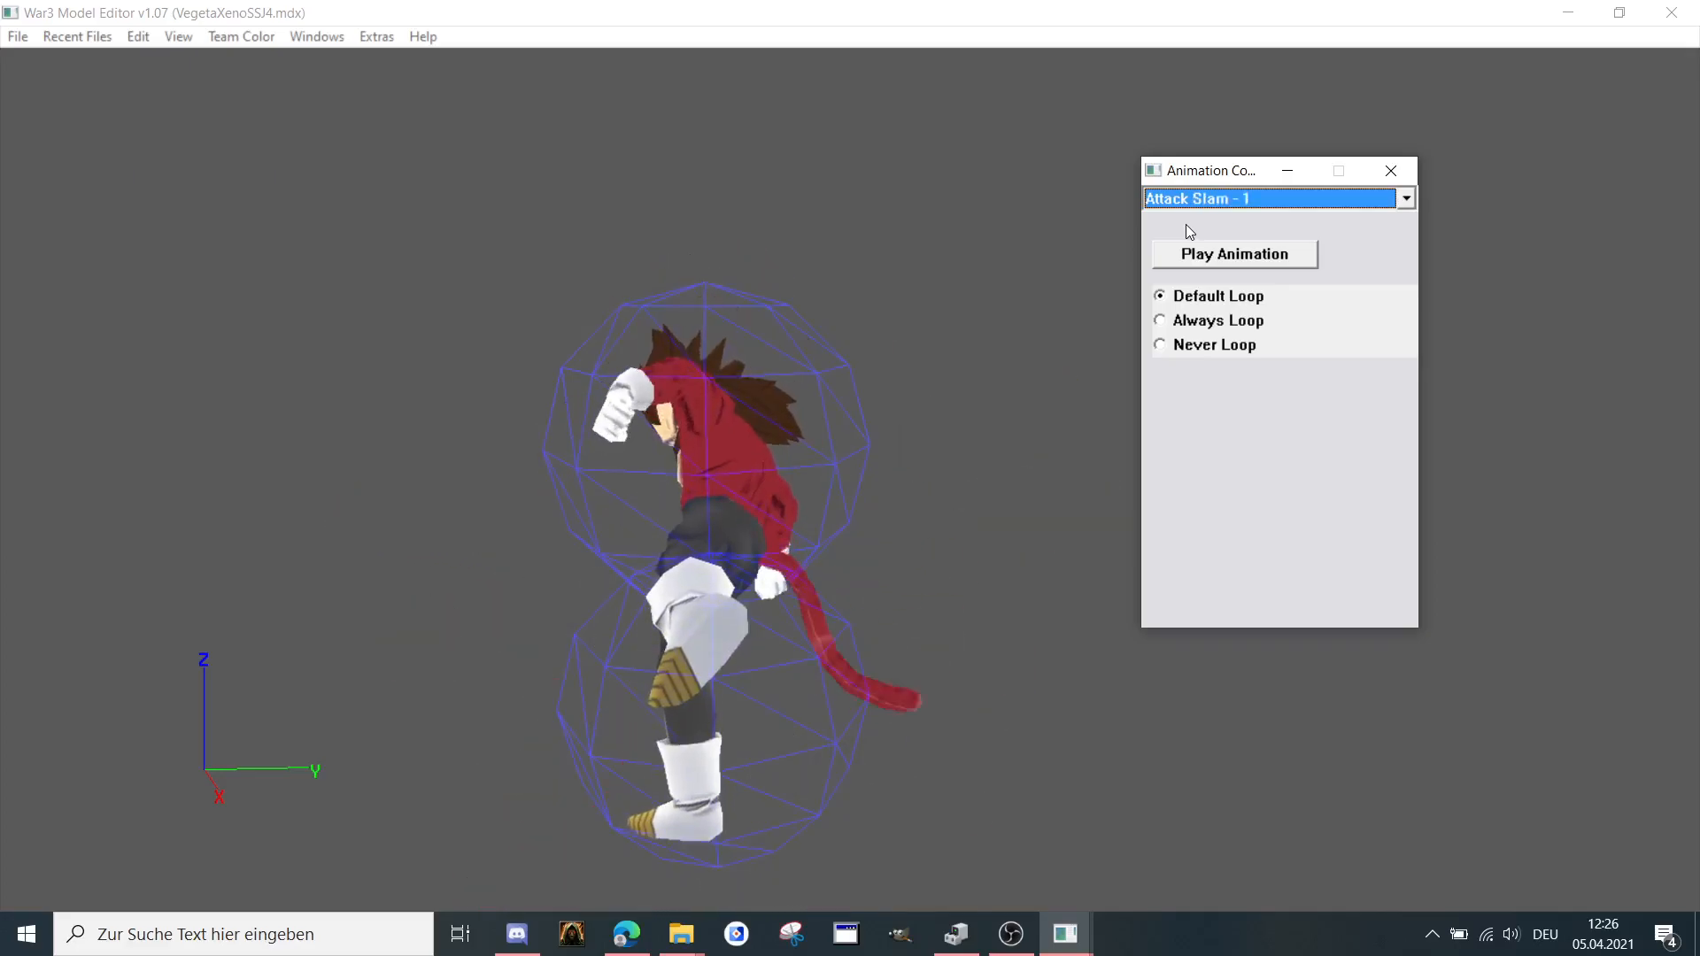
key(Down)
key(Down)
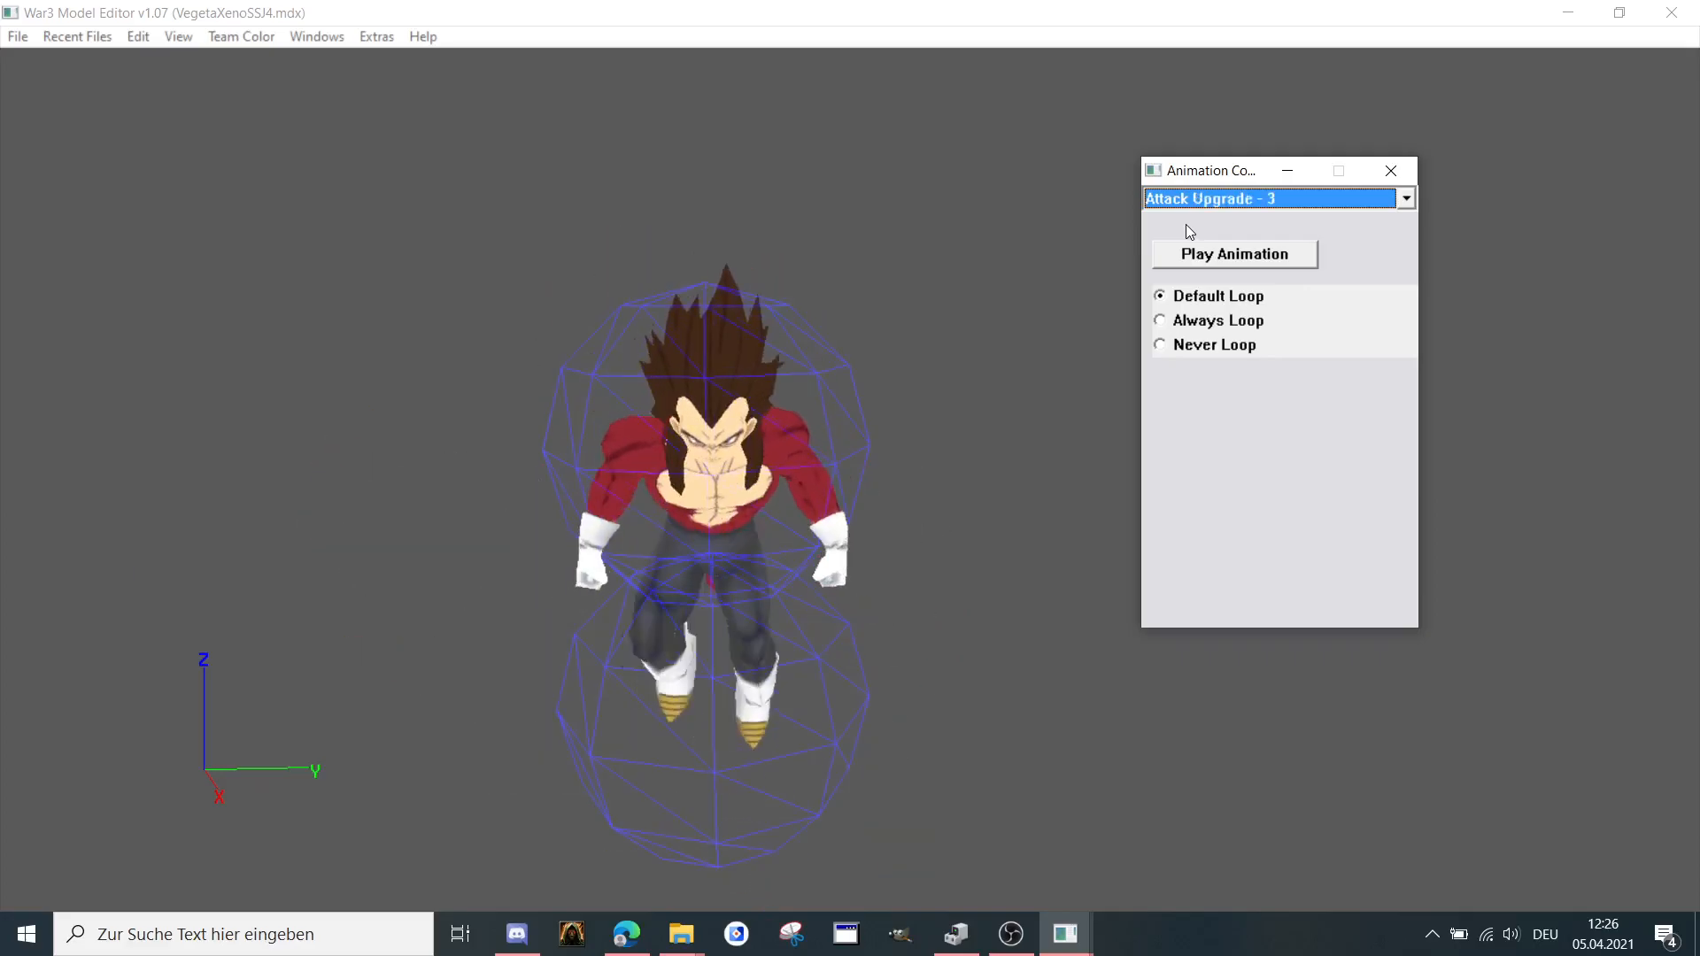
key(Down)
key(Down)
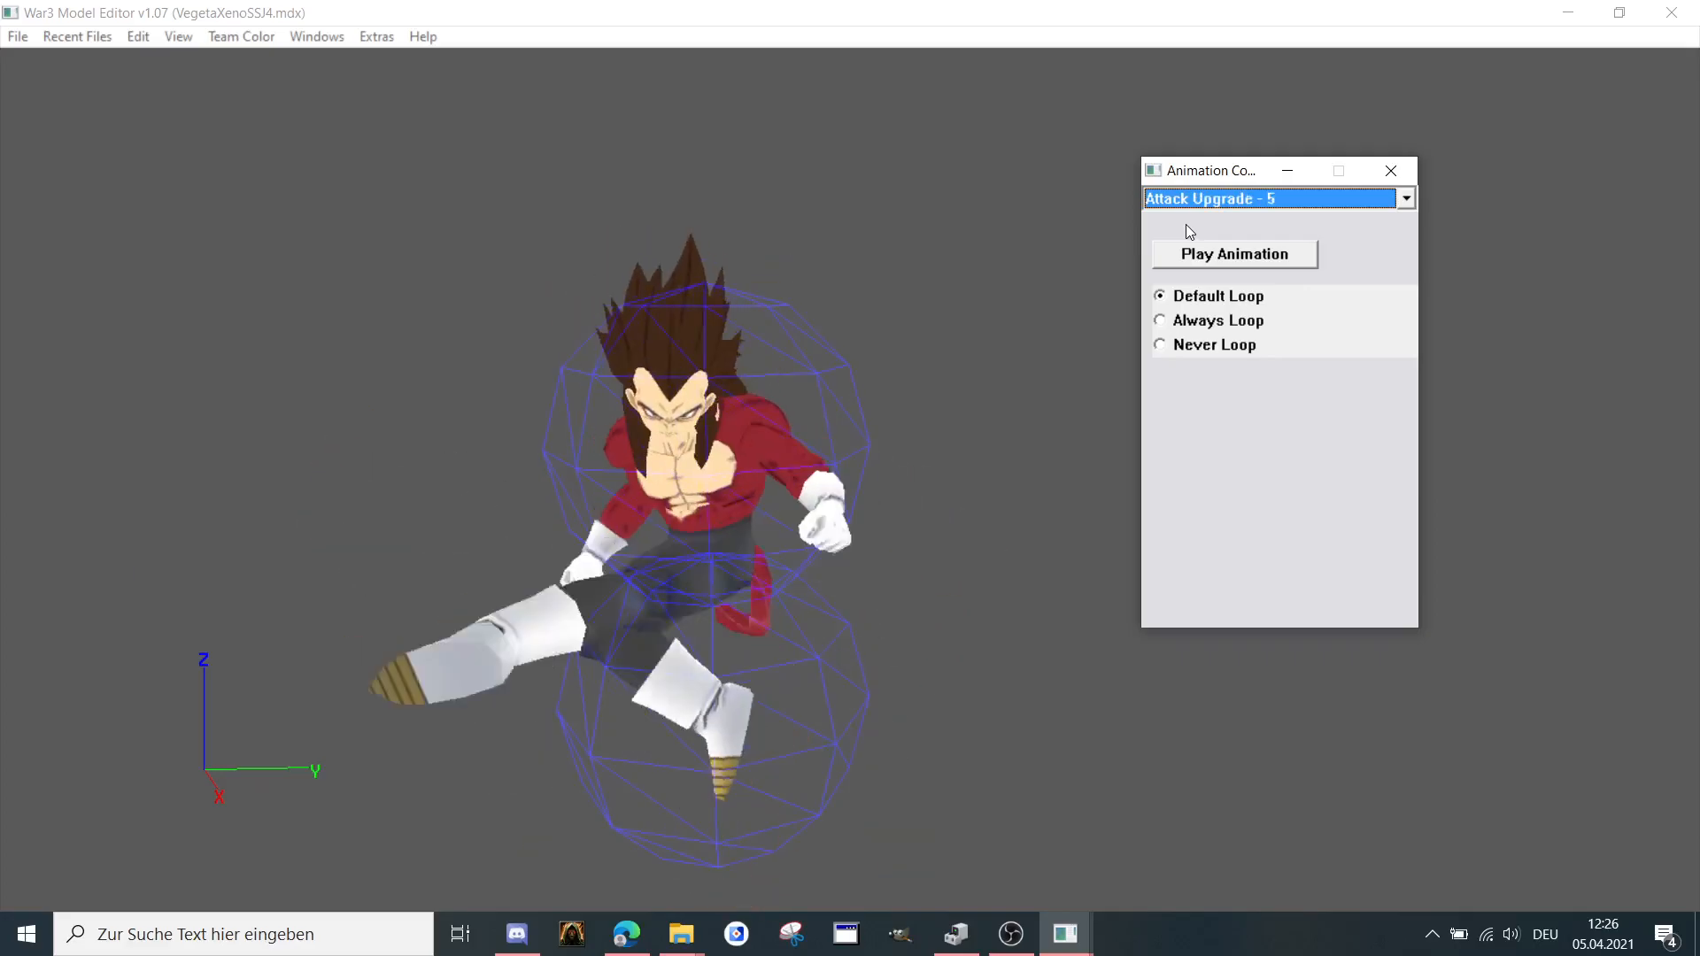
Close the Animation Controller and War3 Model Editor, then tidy away the extra Explorer windows.
click(1392, 170)
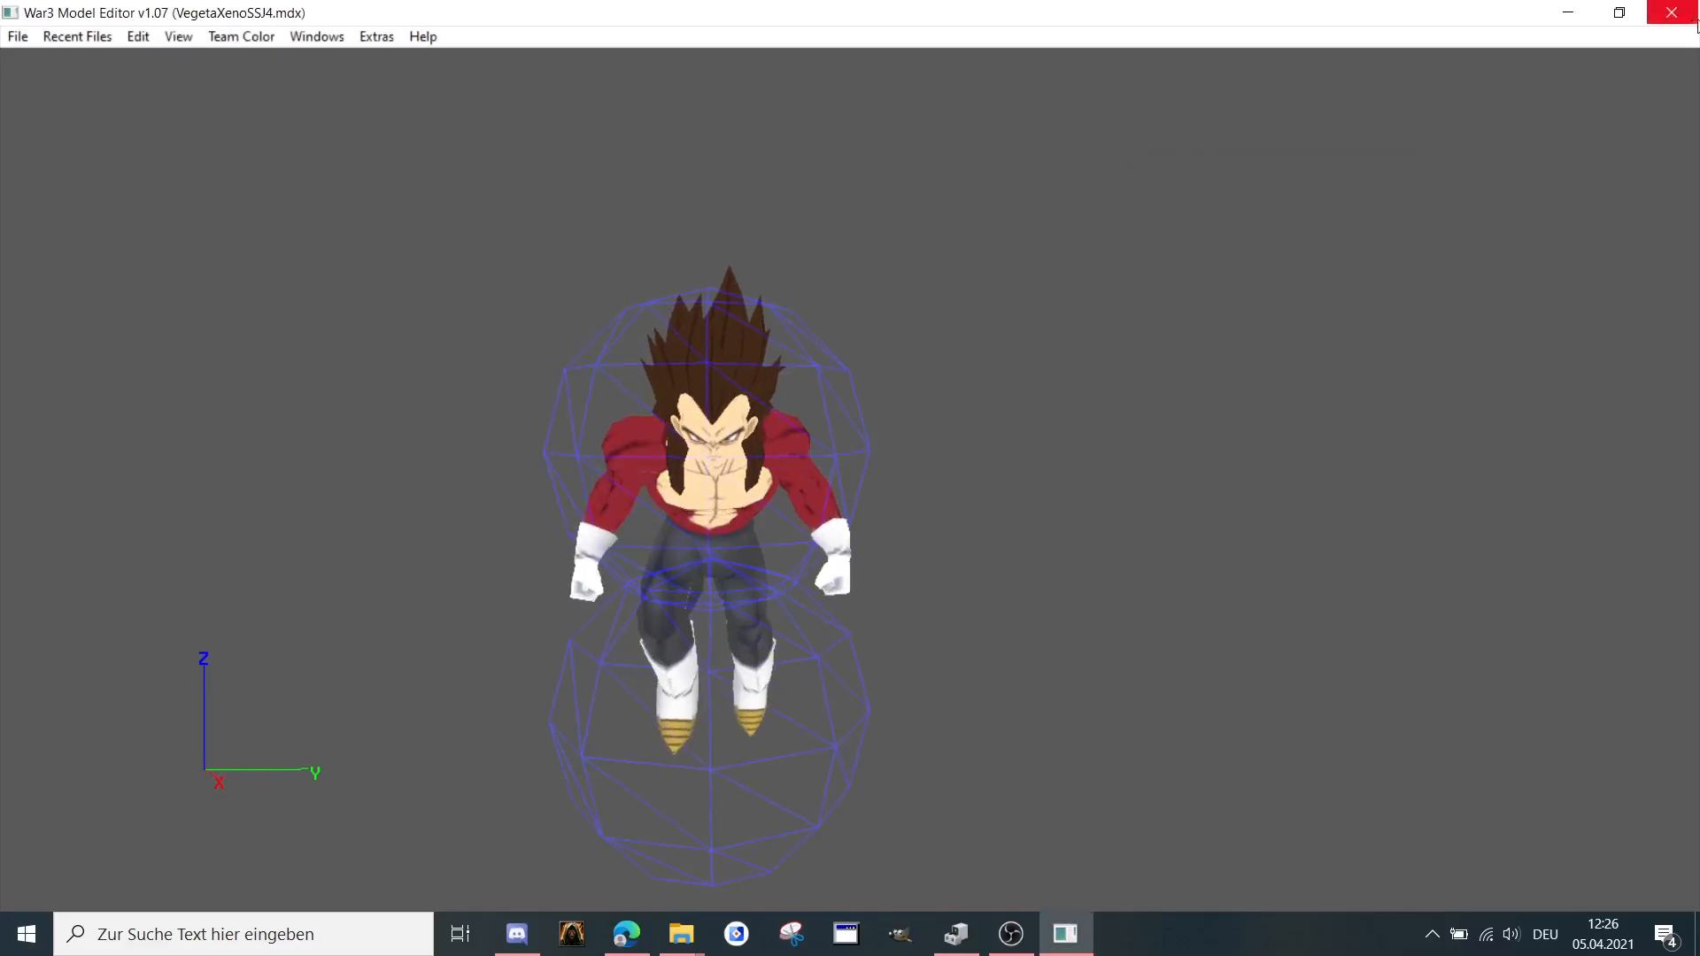
click(1672, 12)
click(1174, 238)
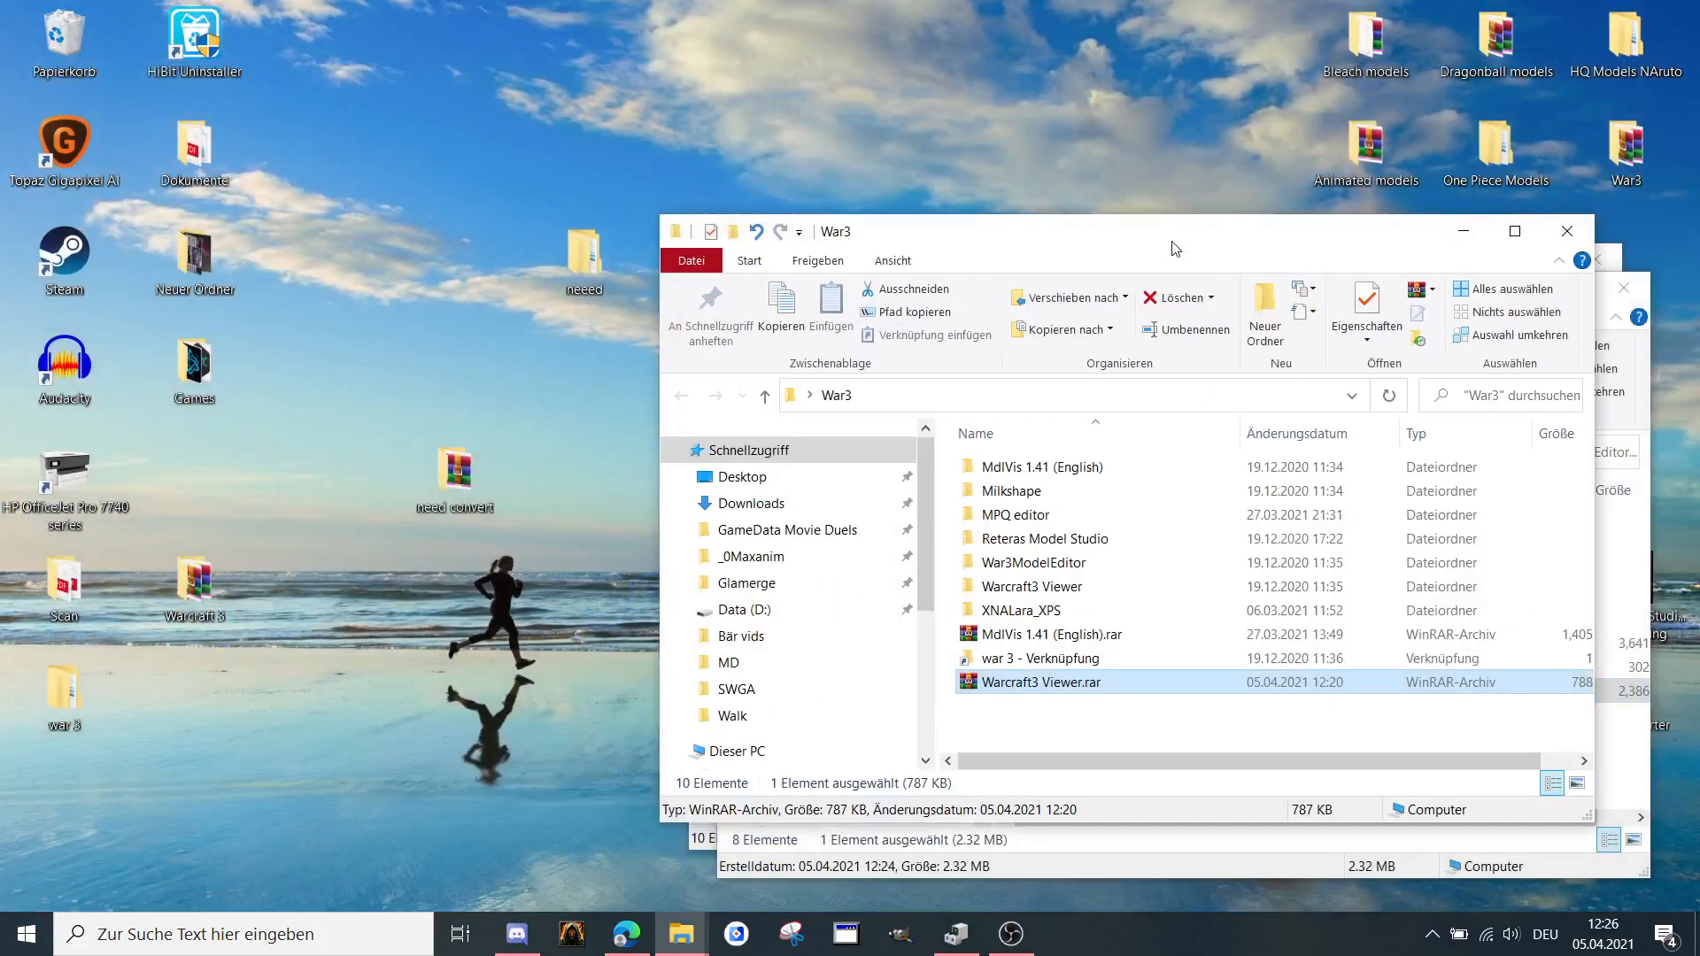
click(1462, 233)
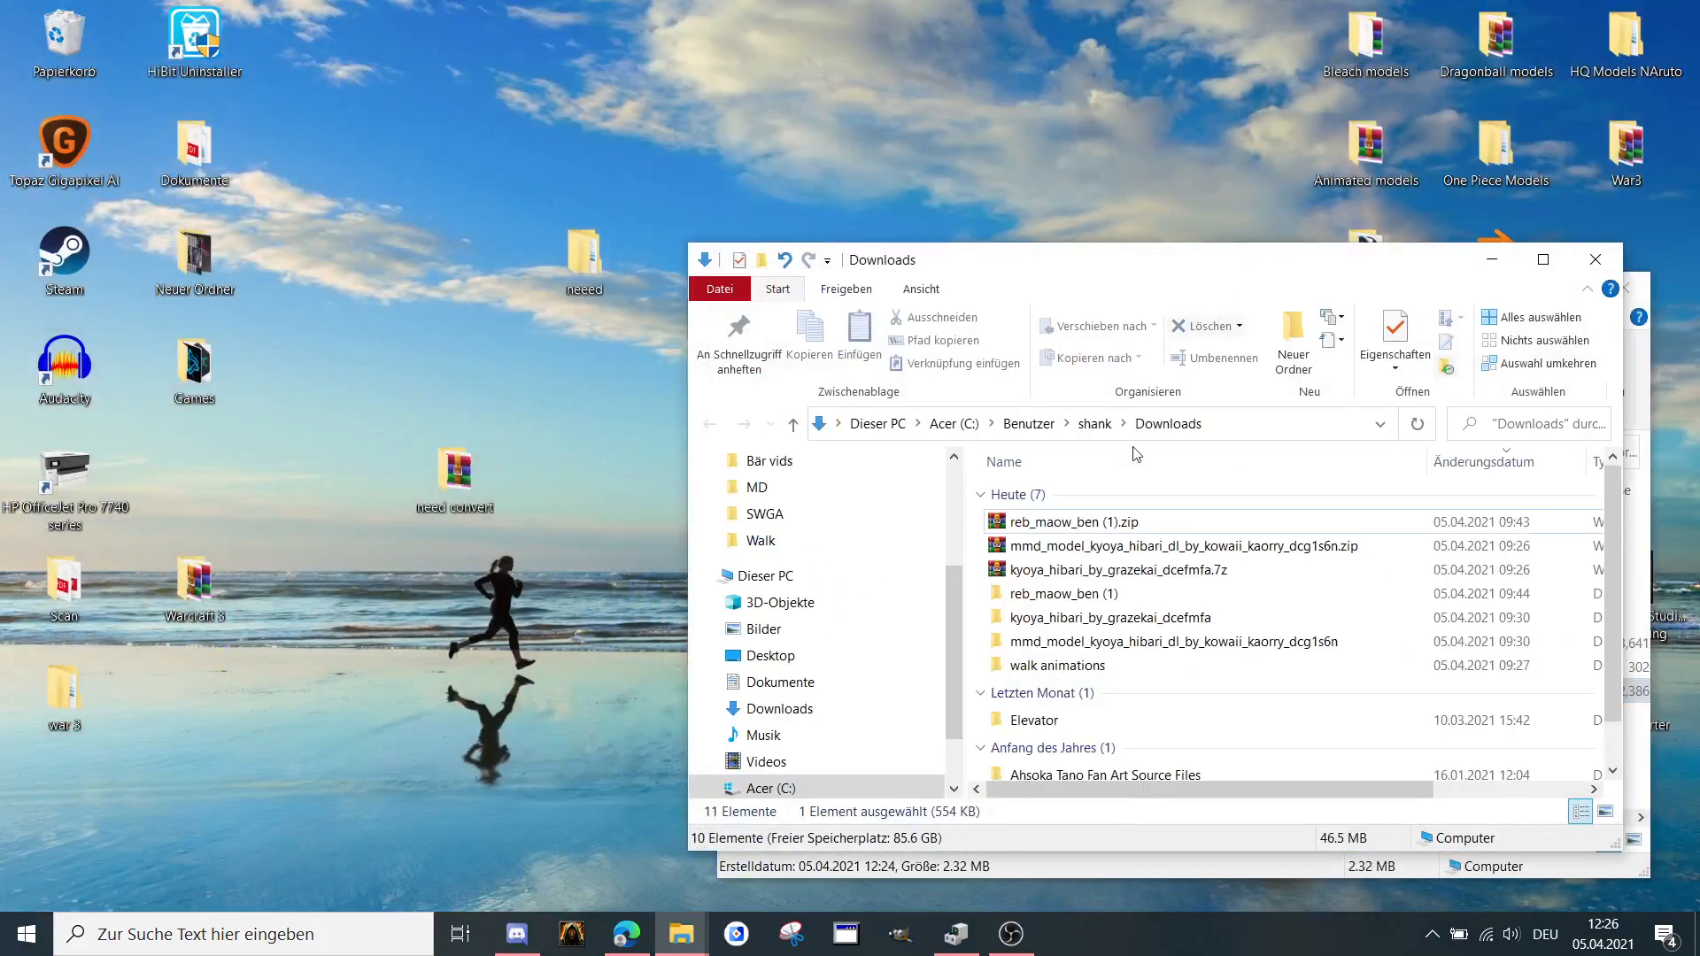
click(1488, 260)
drag(1174, 262, 988, 124)
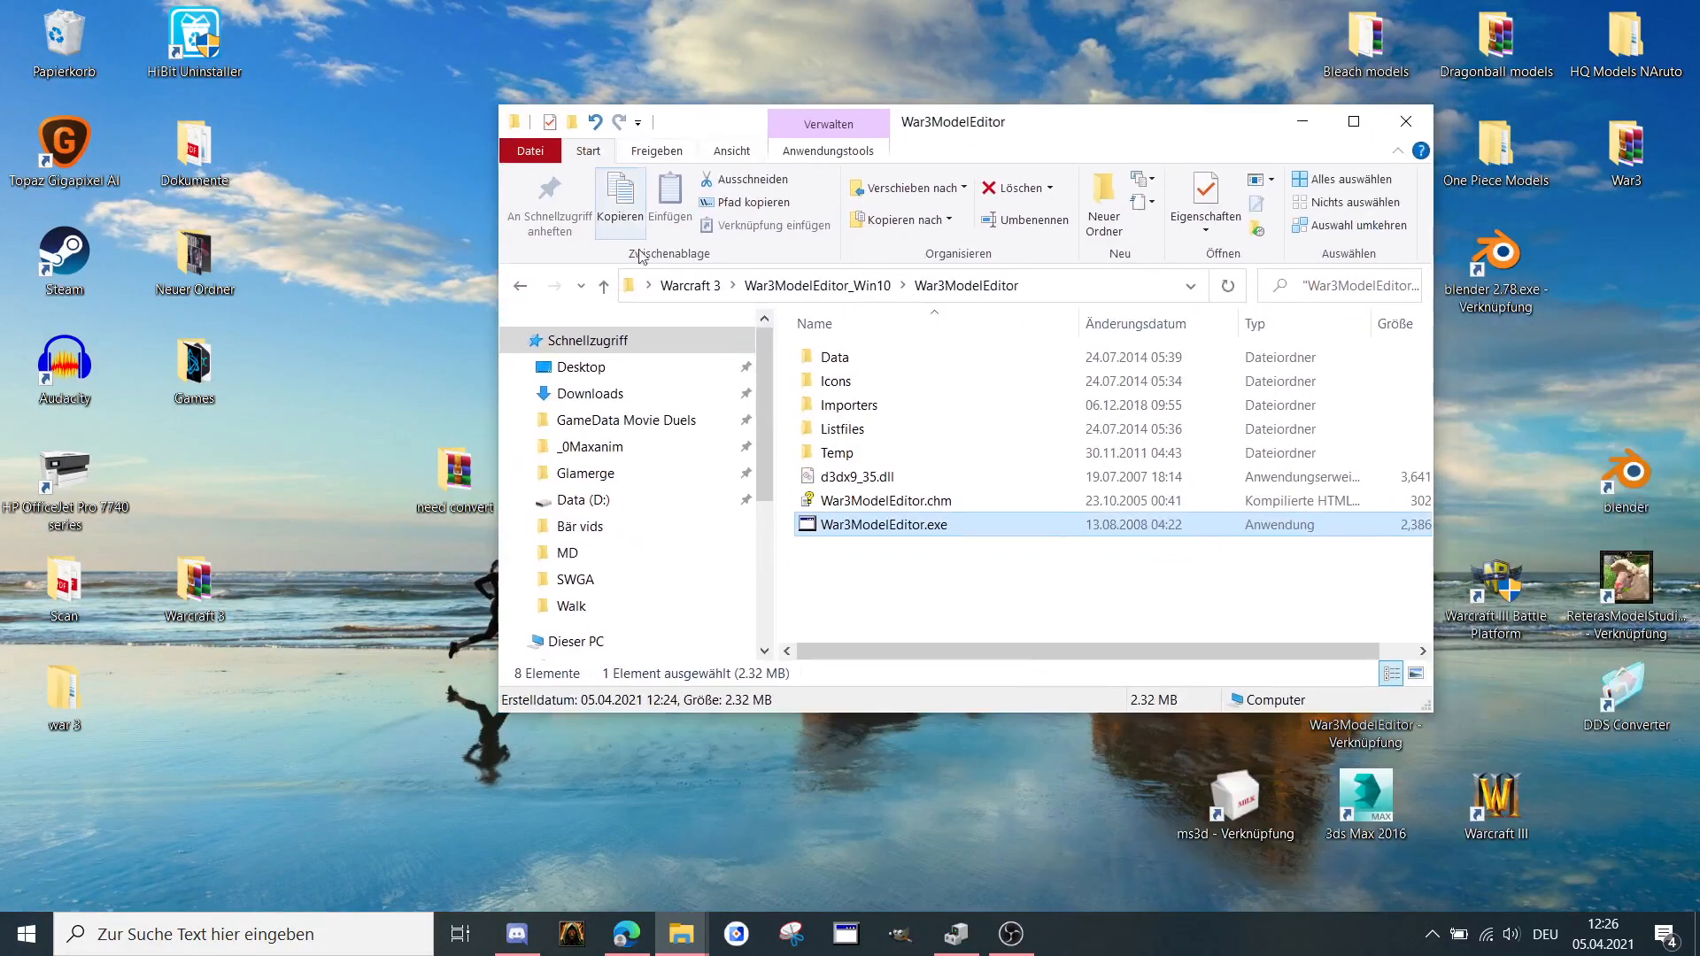
Go back to Warcraft 3, enter Warcraft3_Viewer > Warcraft3 Viewer and select Warcraft 3 Viewer.exe.
click(521, 287)
click(521, 286)
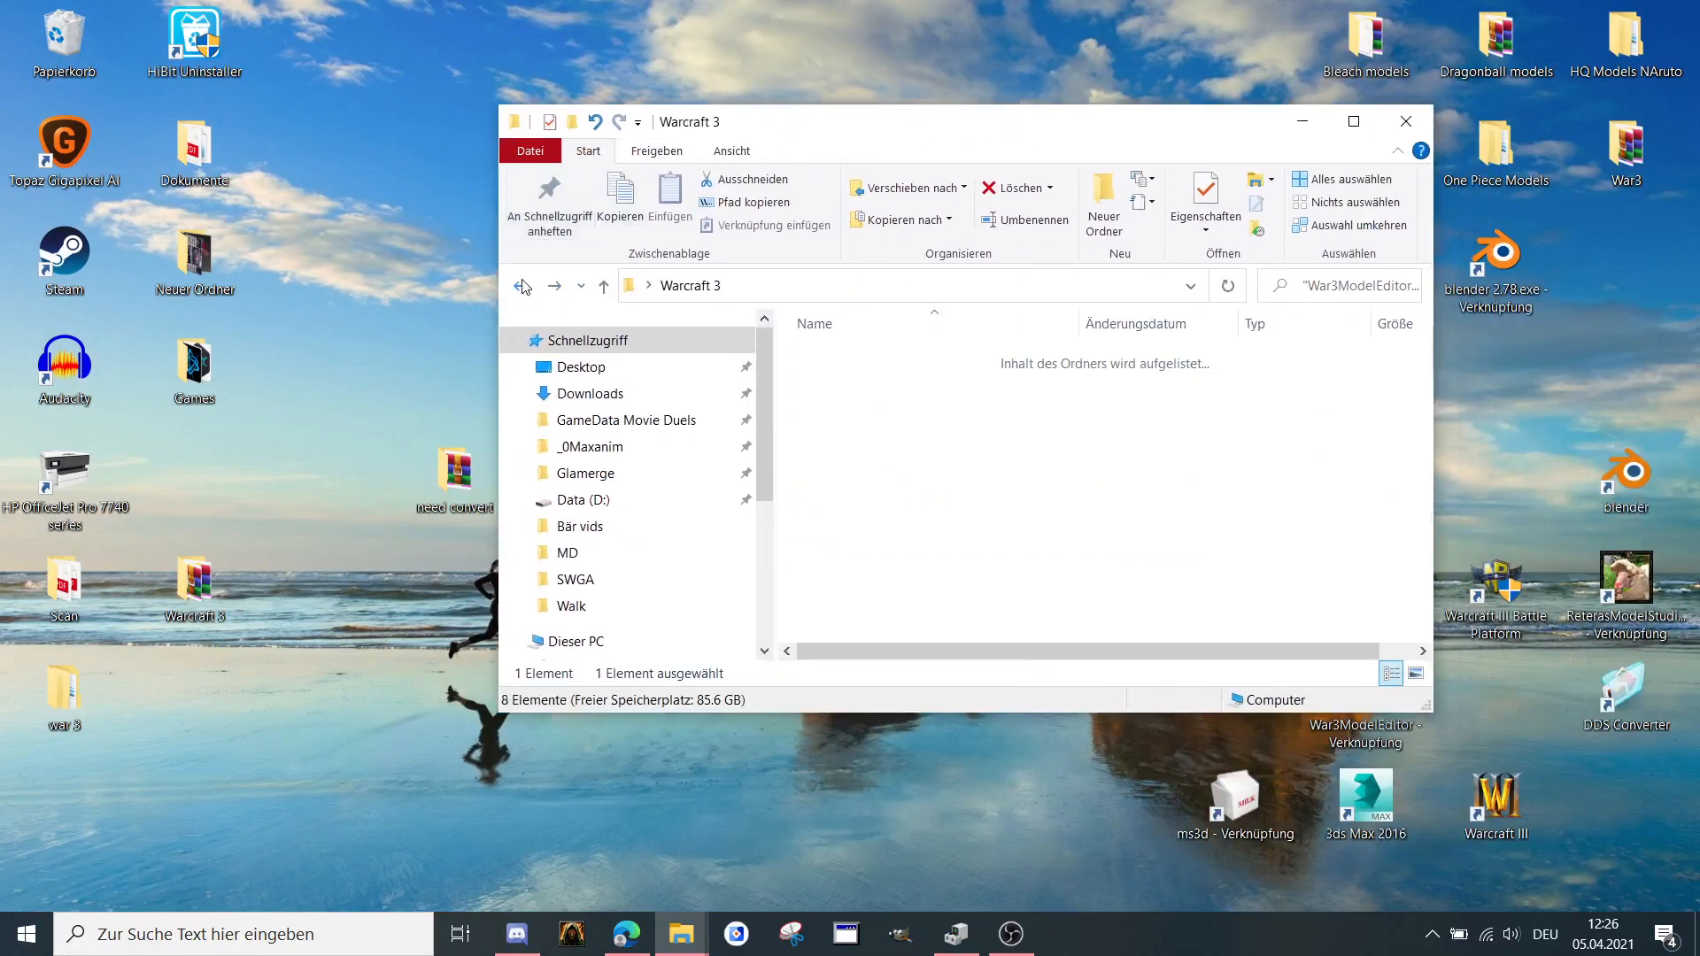
double_click(855, 430)
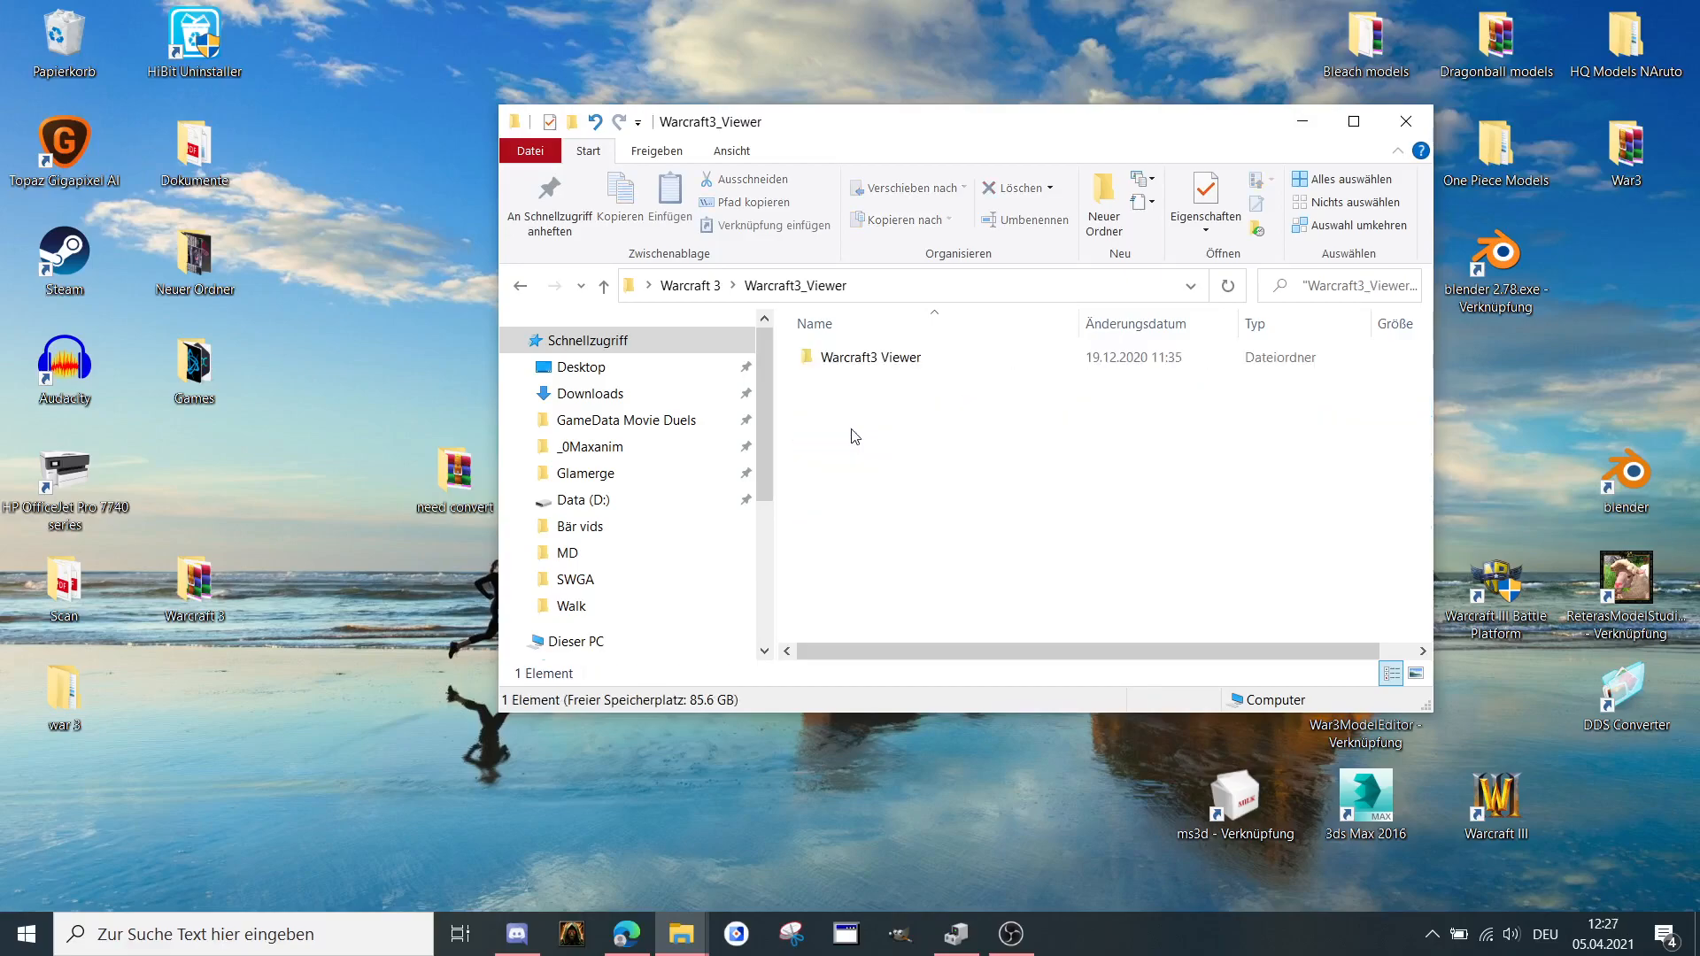
double_click(876, 361)
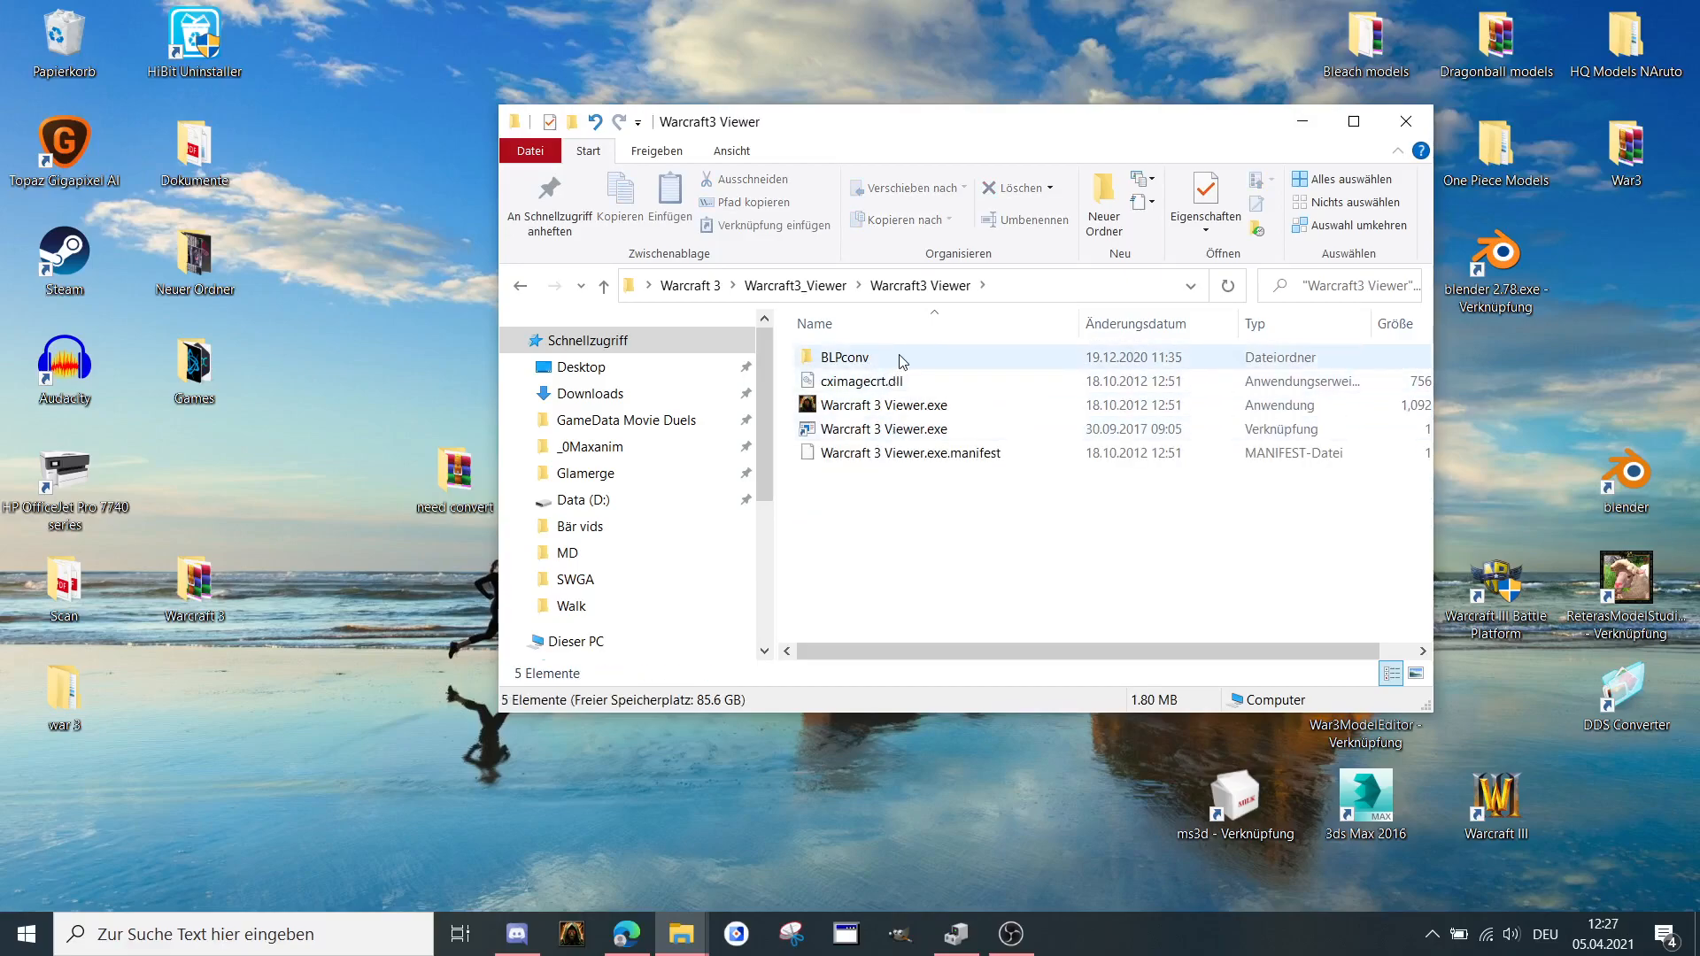
click(890, 429)
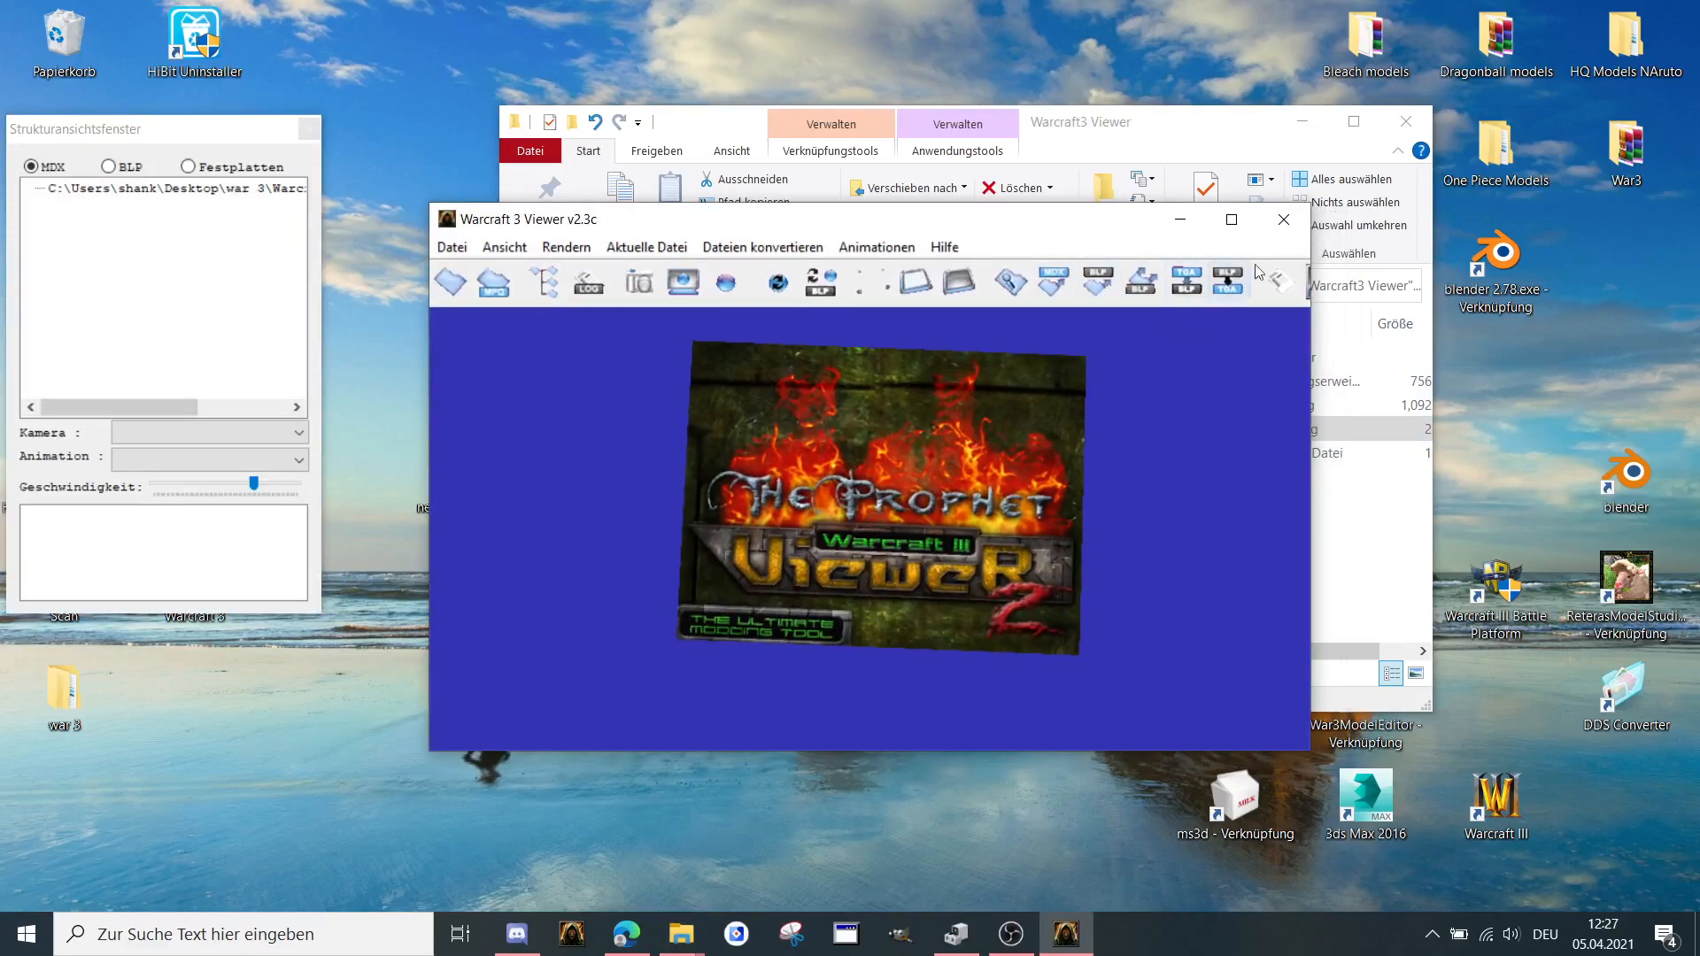
Widen Warcraft 3 Viewer and start the 'BLP in BMP/TGA/JPG konvertieren' conversion.
drag(1315, 240, 1365, 249)
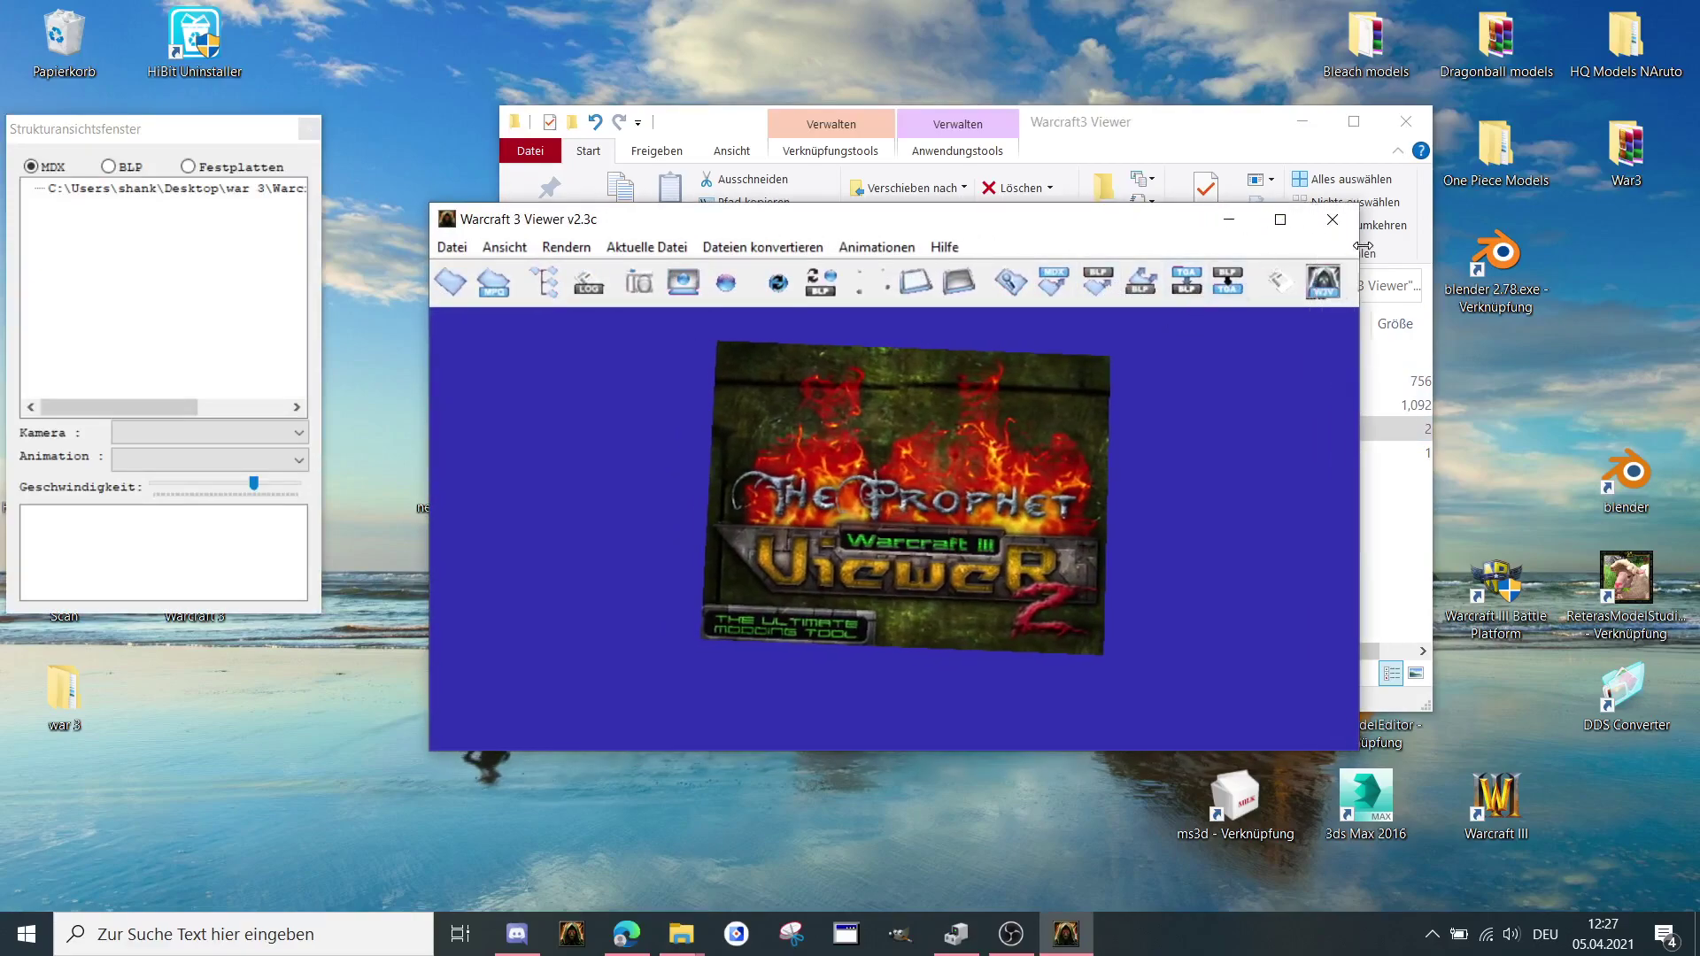
click(1219, 288)
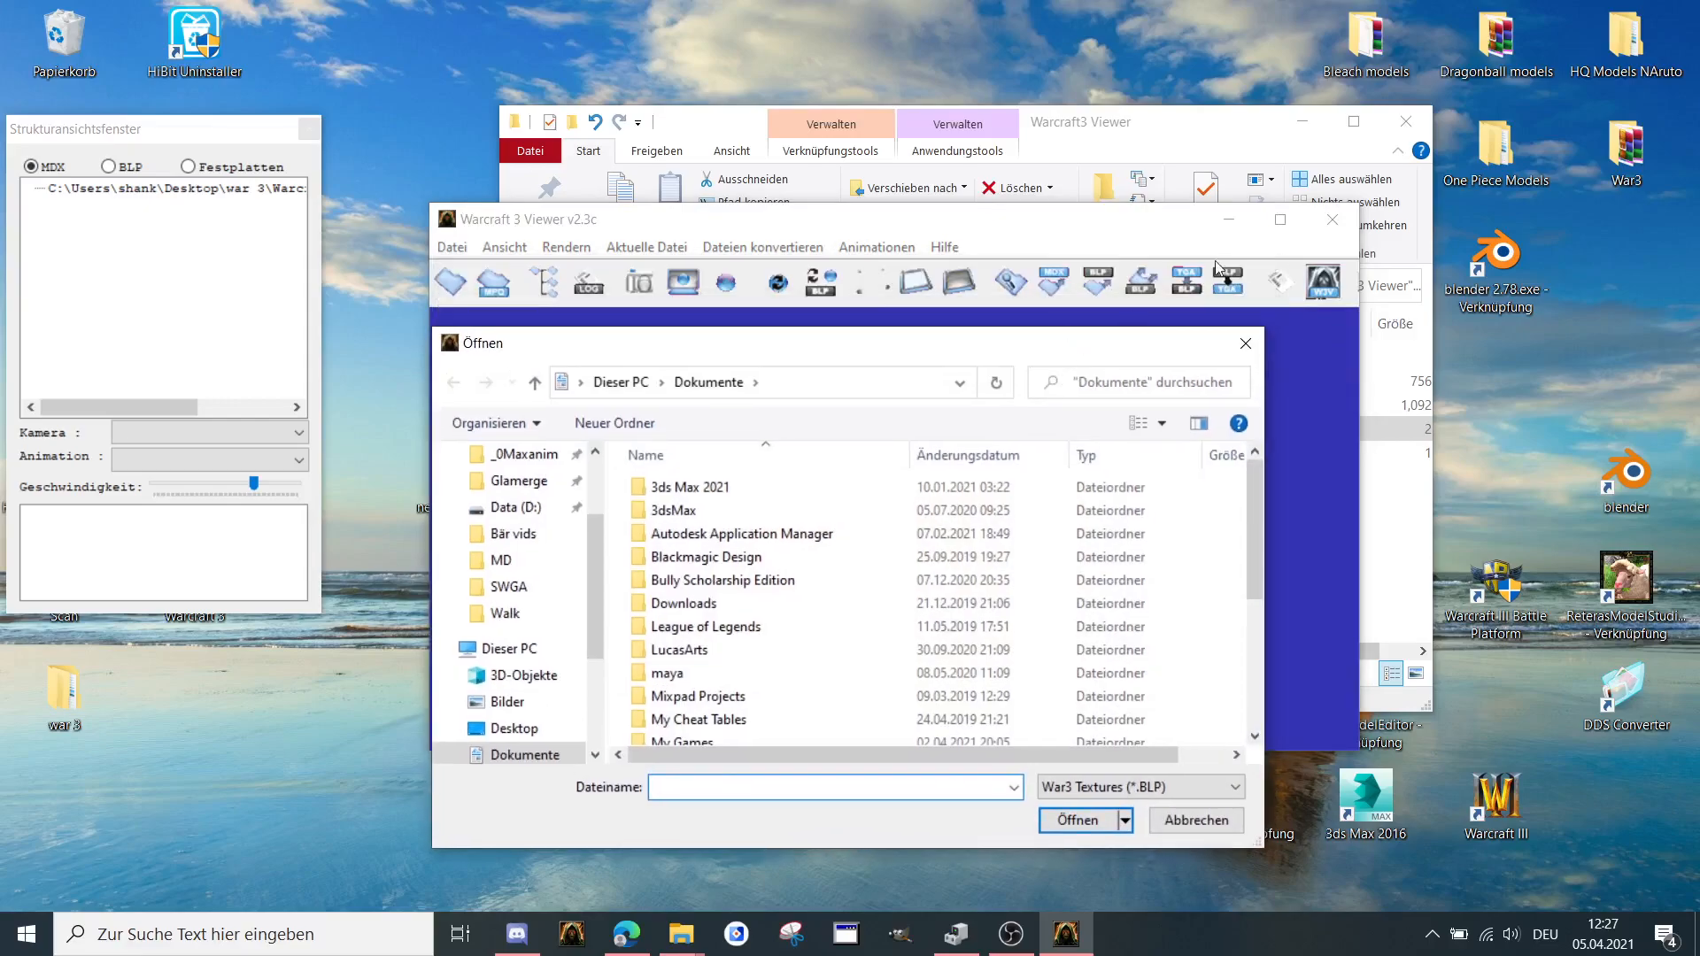
scroll(537, 512, up, 3)
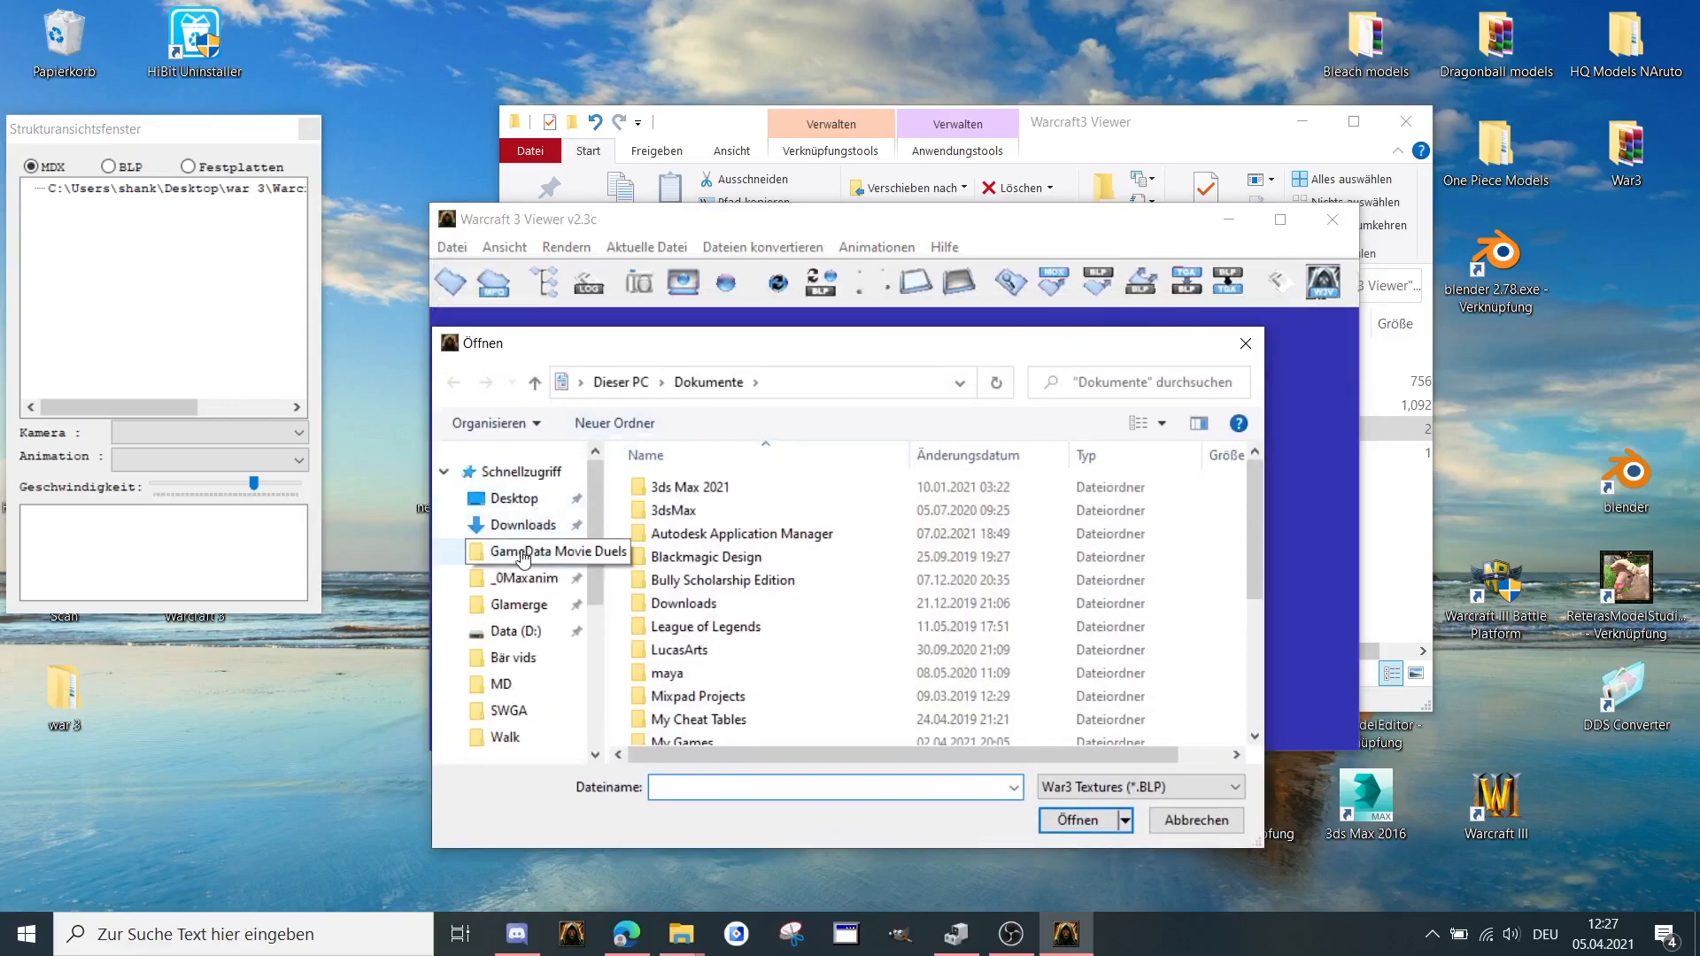
Navigate Desktop > Warcraft 3 > VegetaXenoSSJ4 > VegetaXenoSSJ4 and load BTNVegetaSSJ4LB.blp.
click(528, 551)
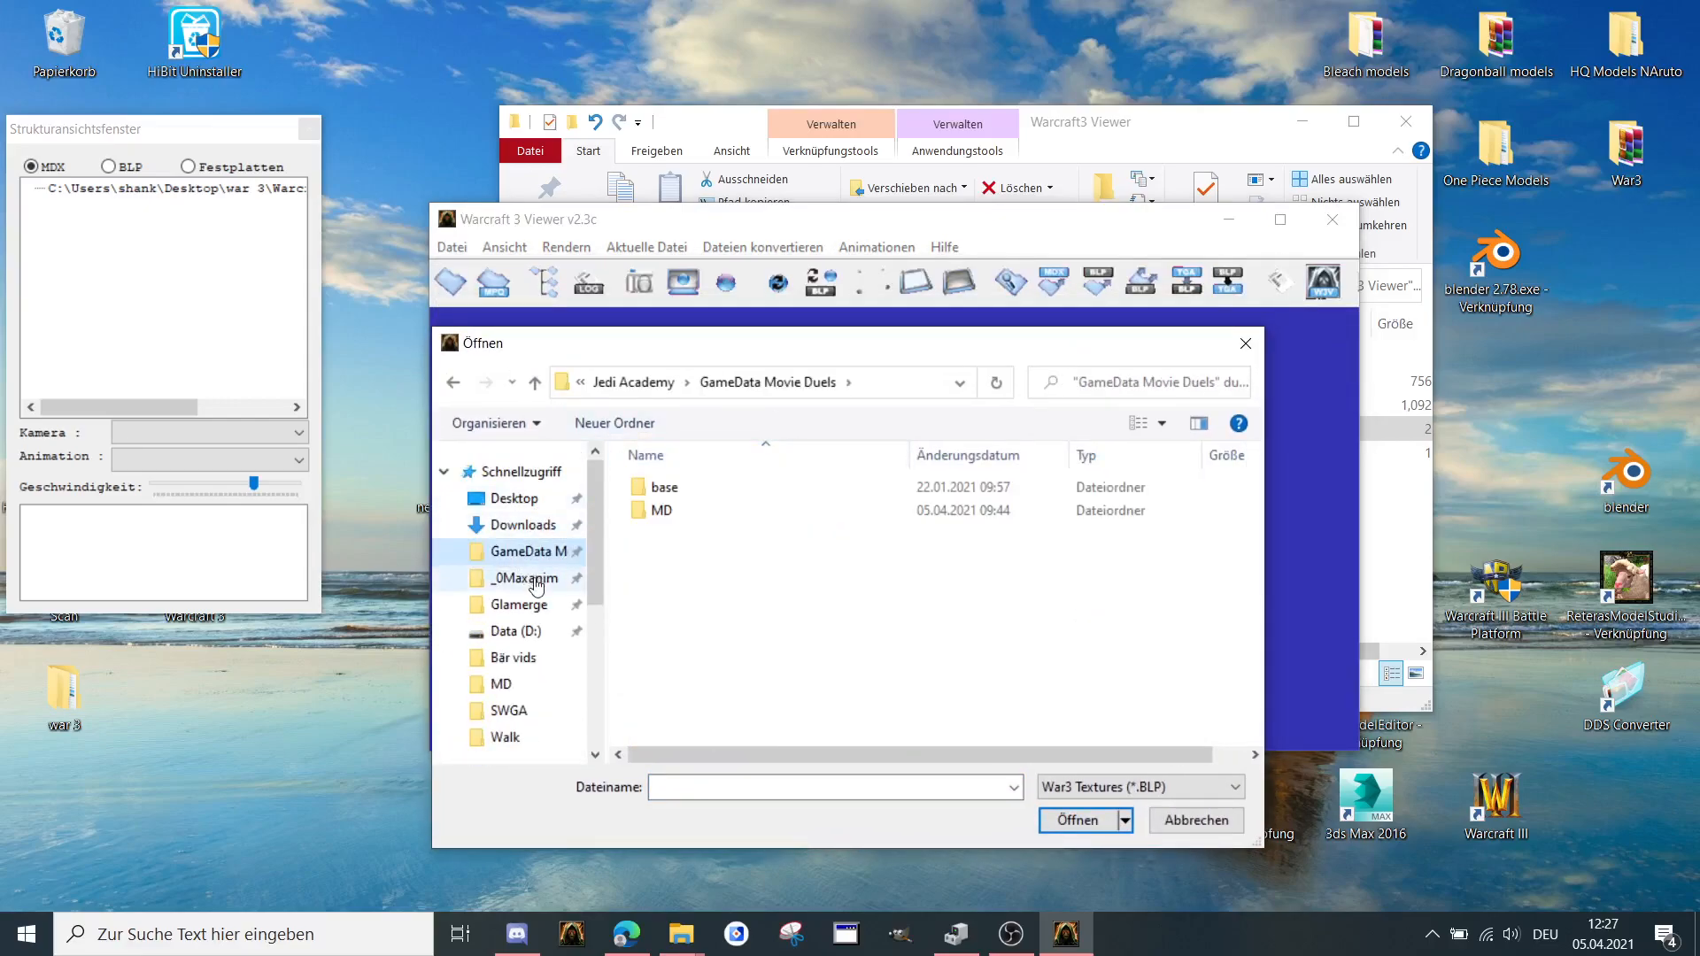
click(514, 498)
scroll(797, 599, down, 5)
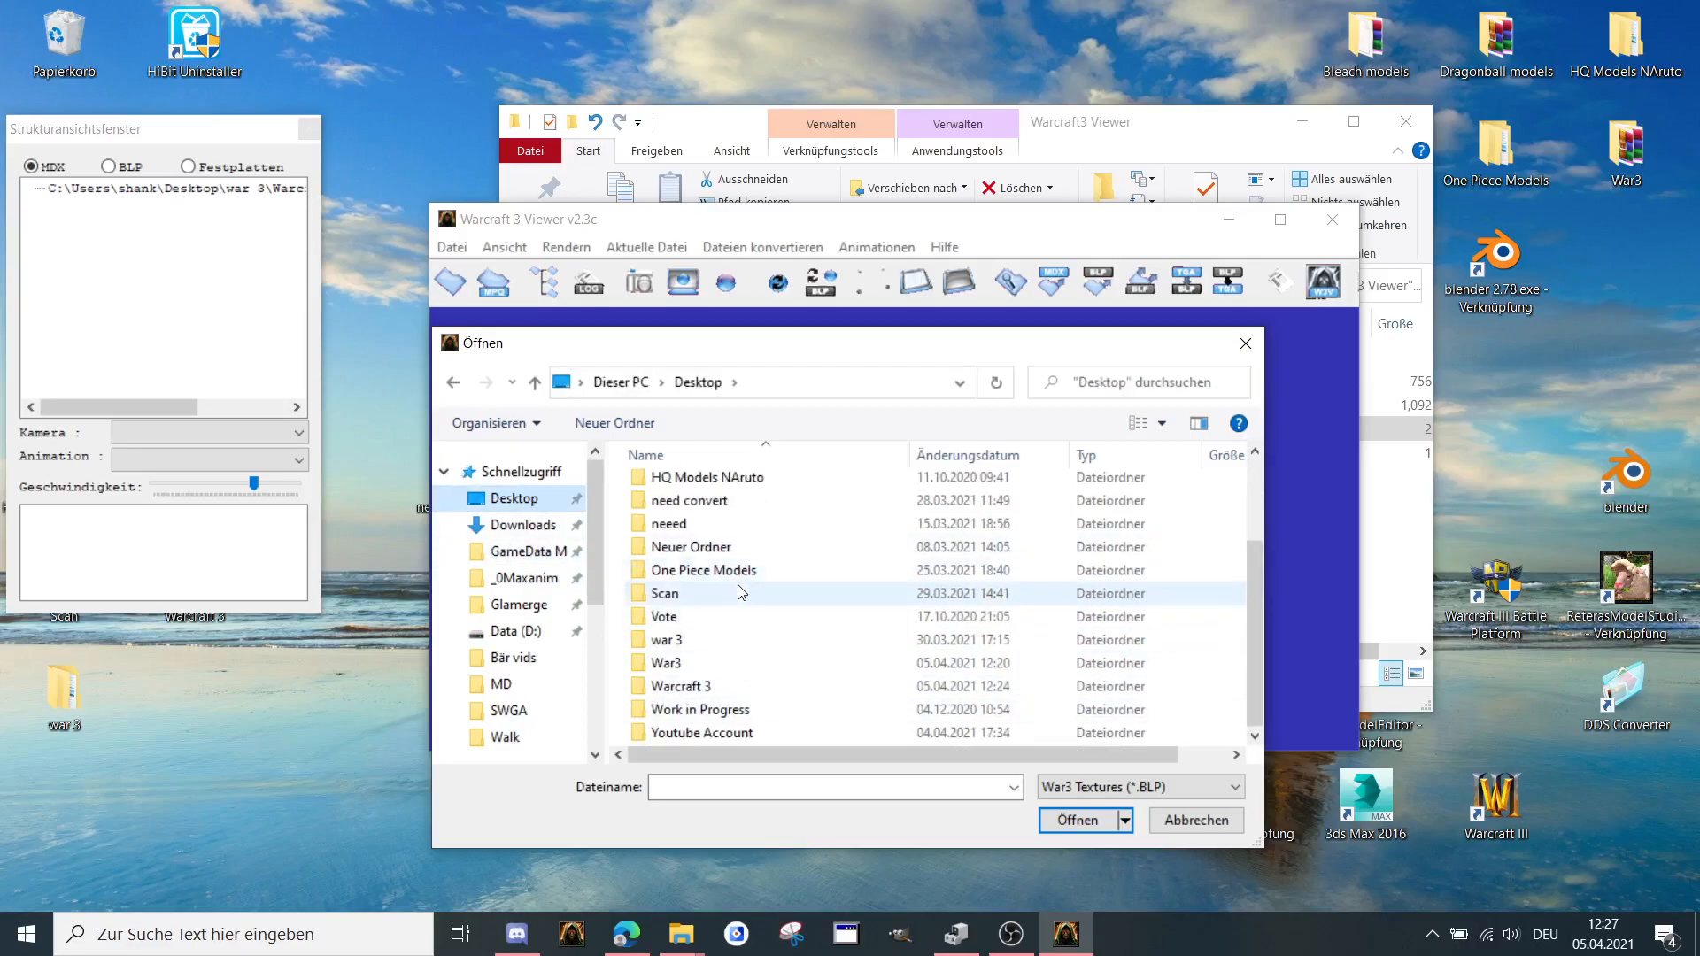
double_click(681, 686)
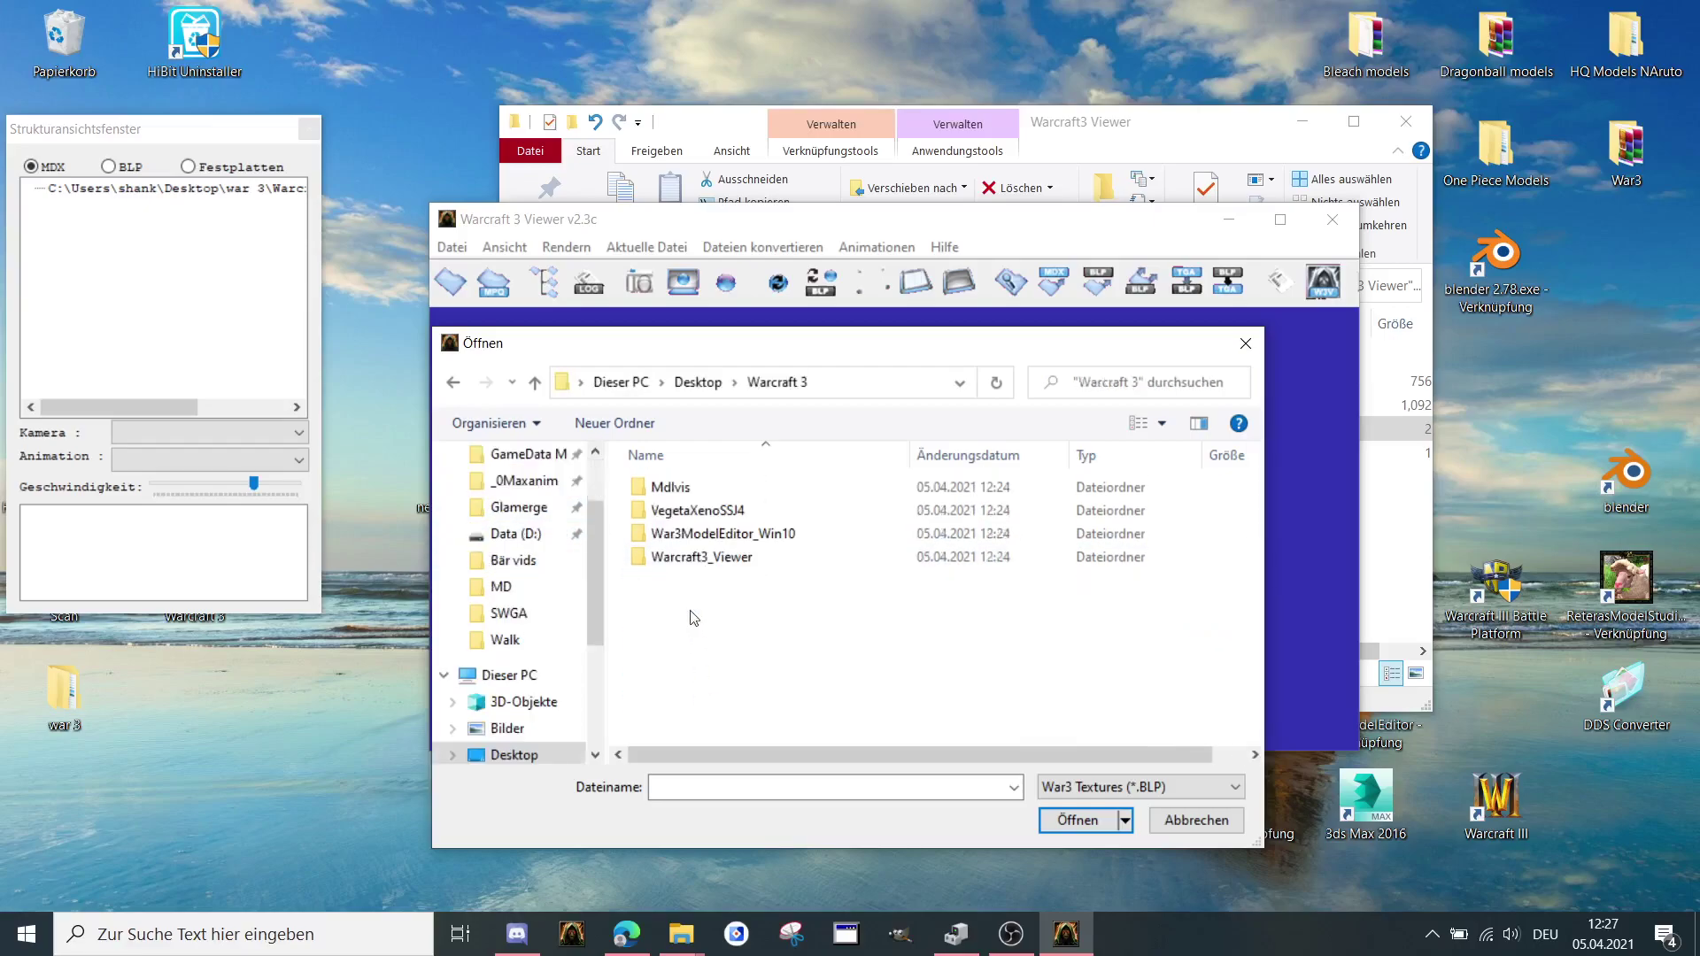
double_click(688, 514)
double_click(689, 489)
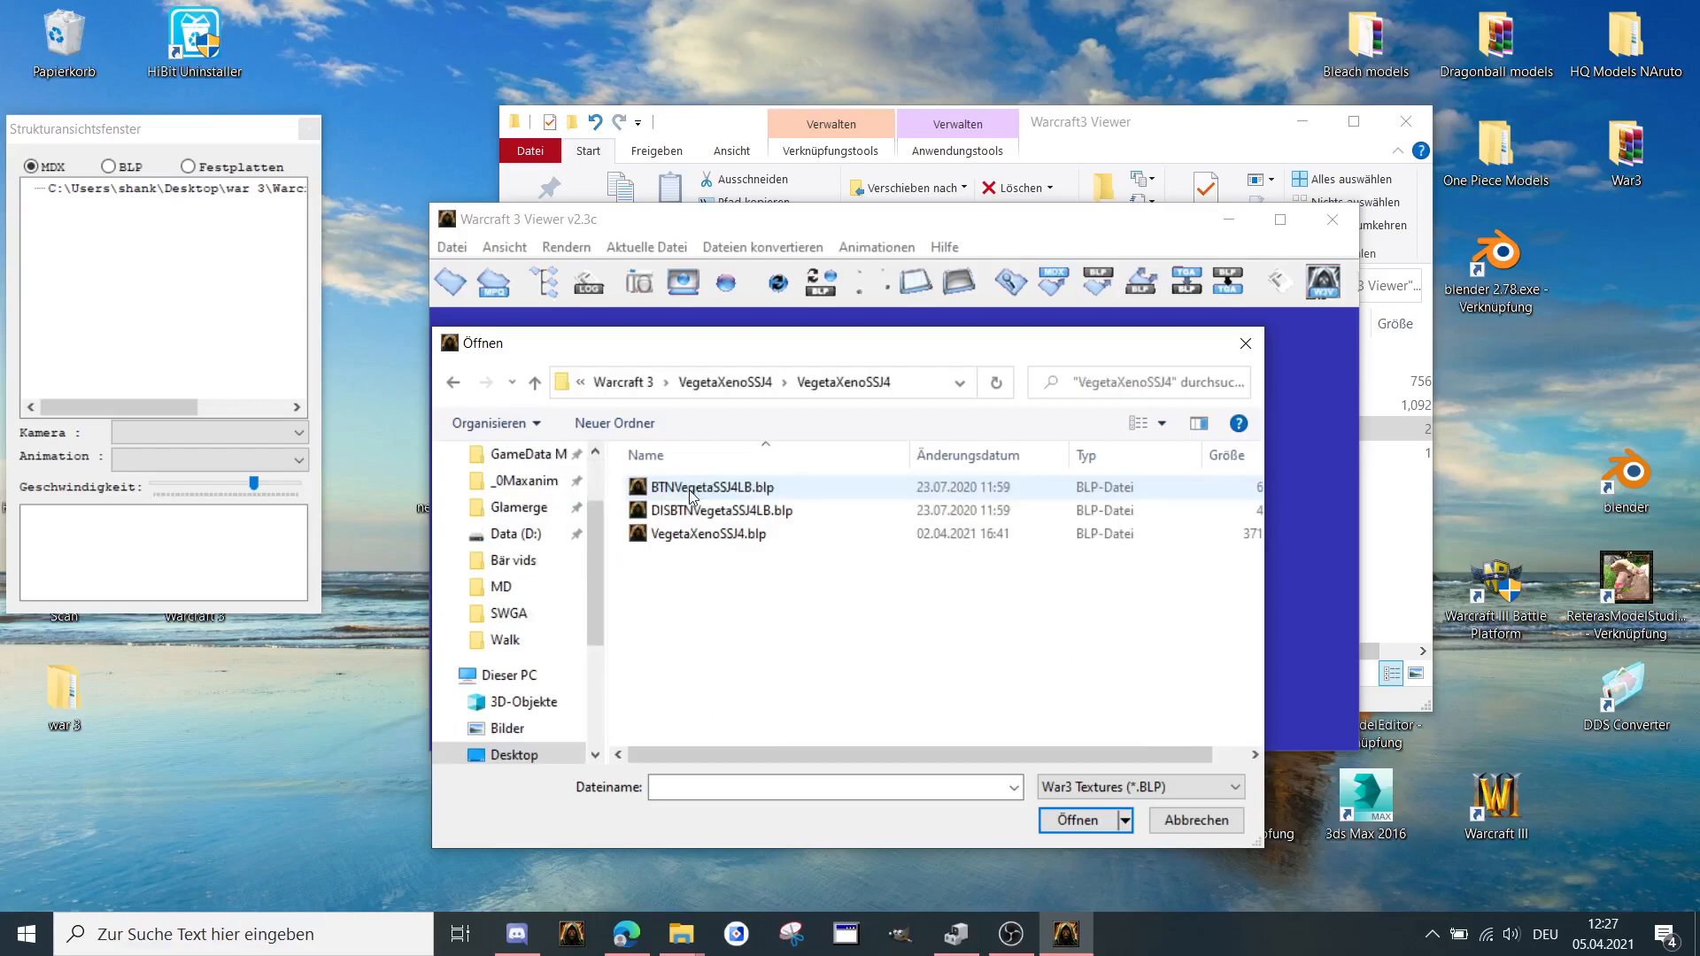
double_click(693, 489)
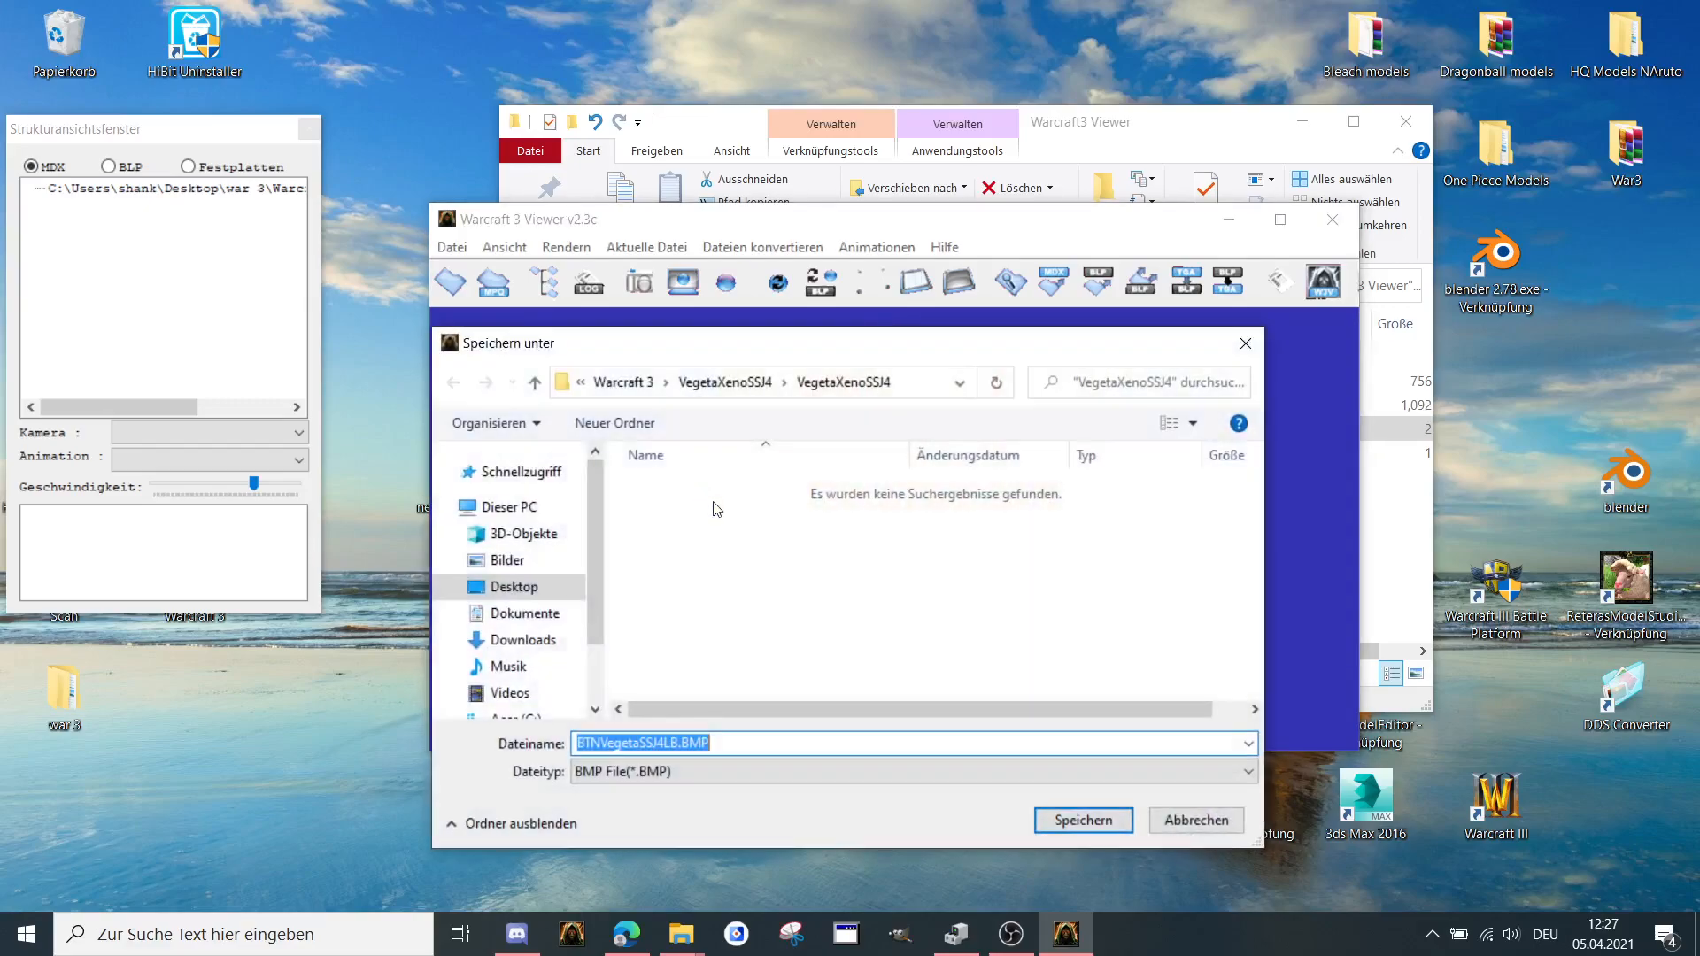
Save the icon texture as TGA with 32-bit options and confirm the success message.
click(675, 772)
click(675, 804)
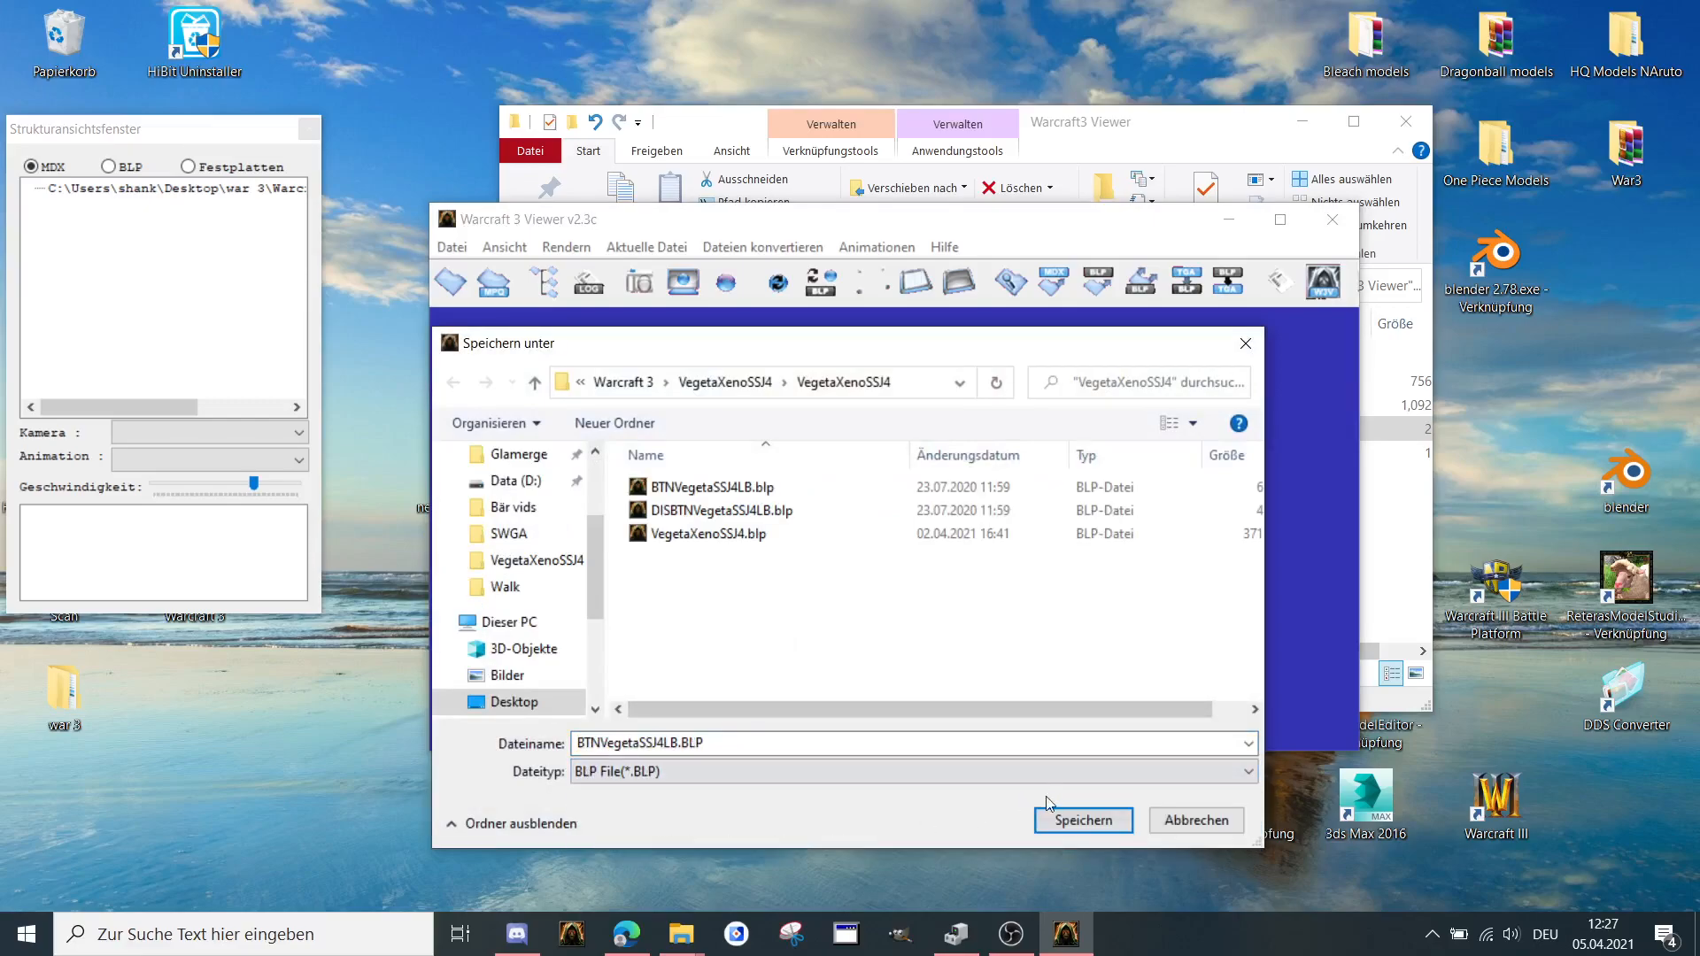
click(903, 771)
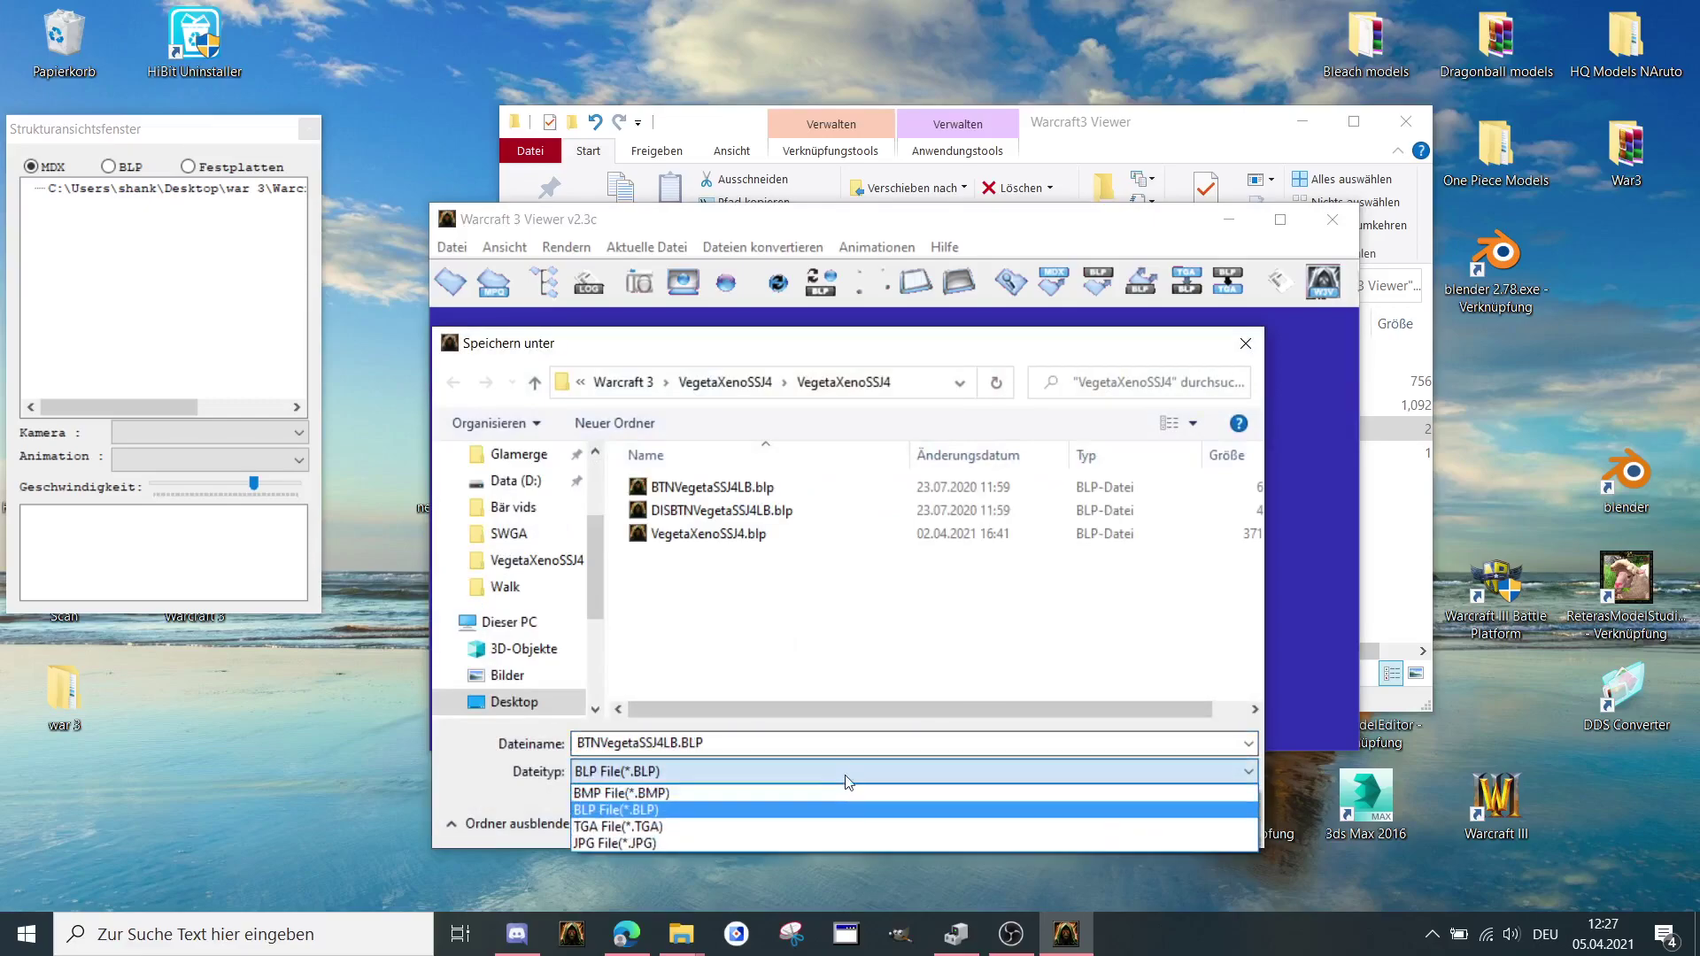
click(777, 827)
click(1084, 822)
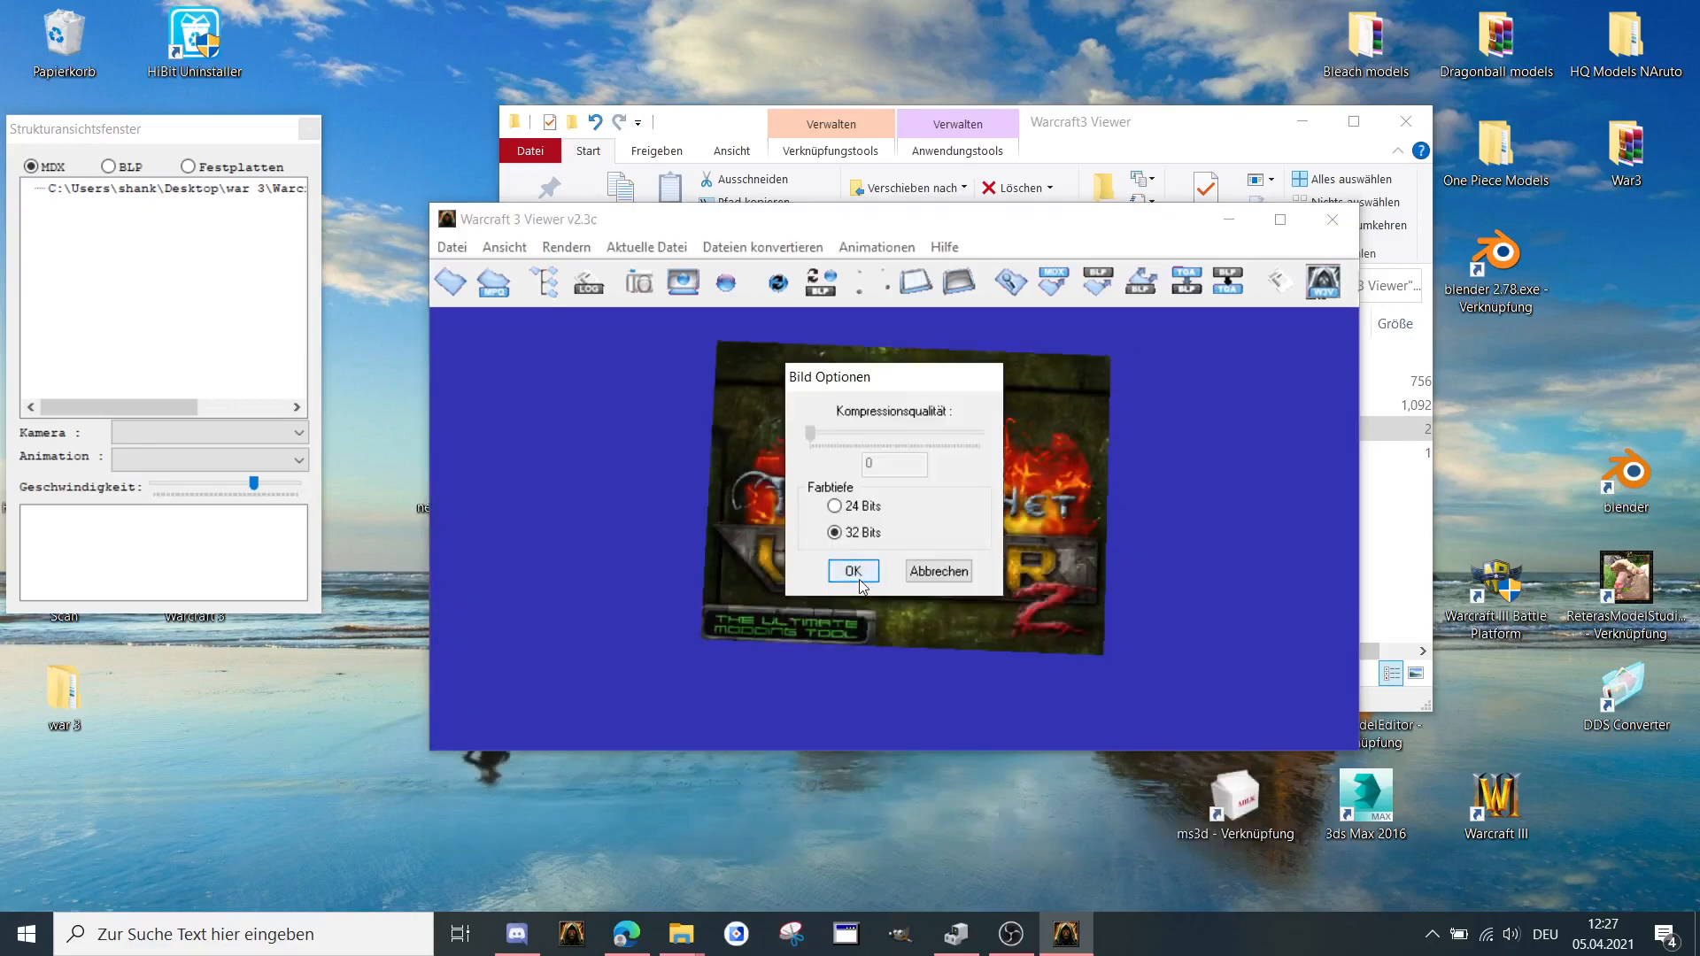
click(855, 571)
click(926, 540)
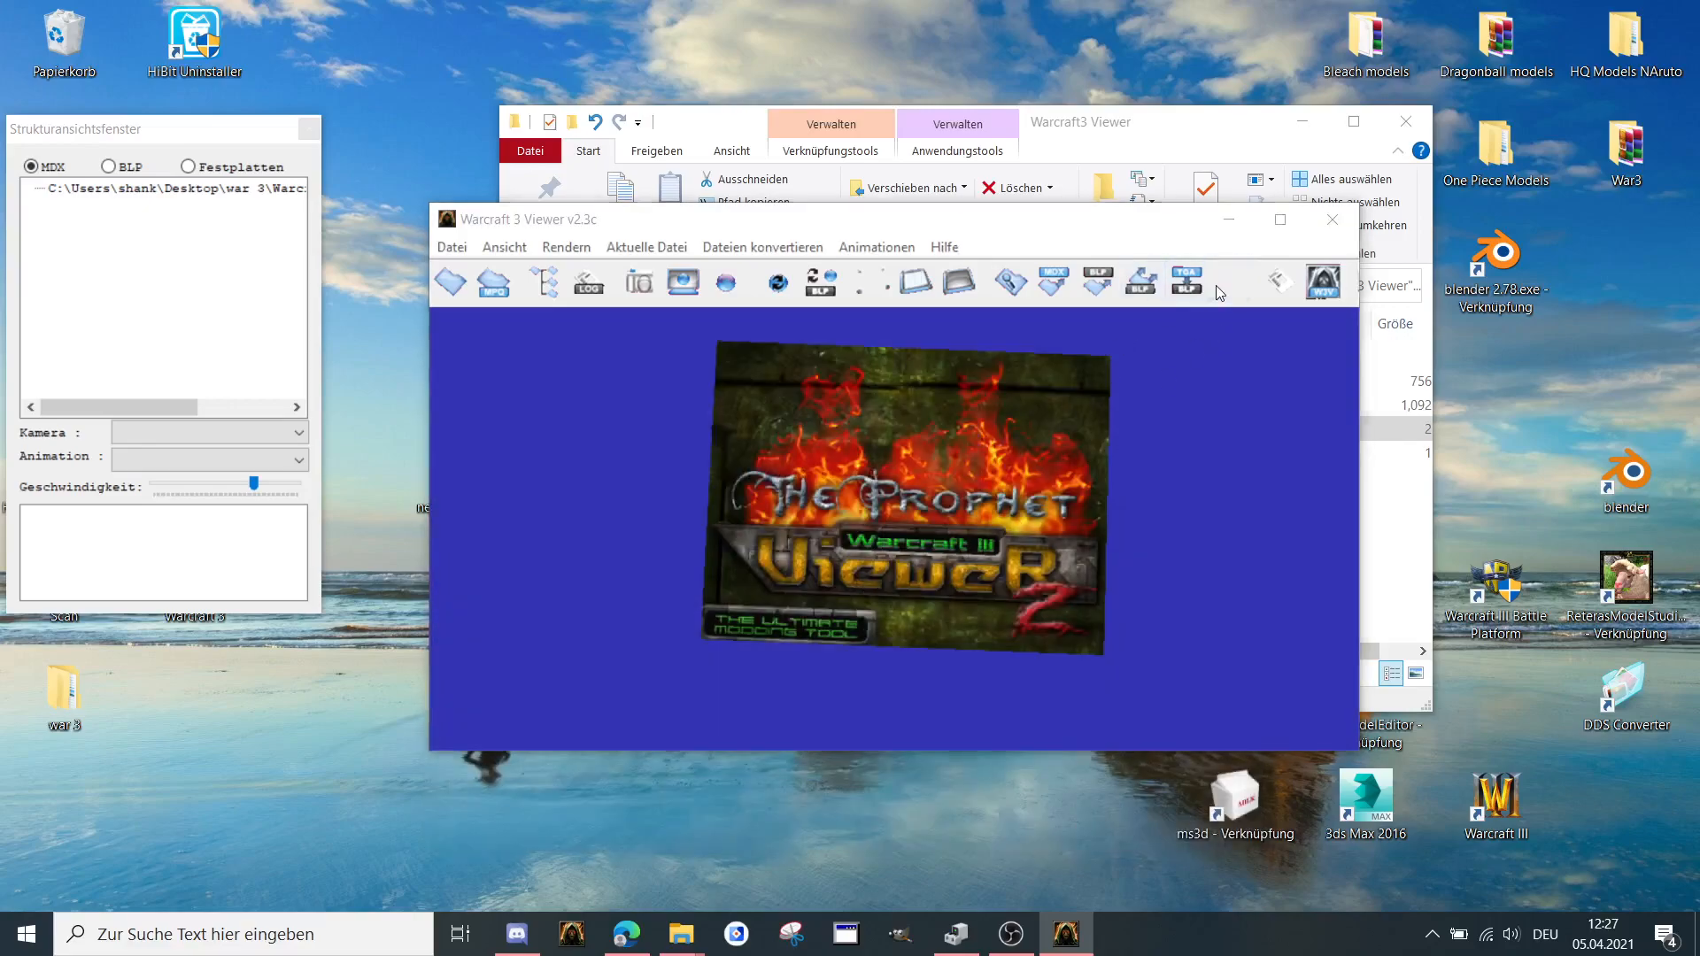
Convert DISBTNVegetaSSJ4LB.blp to TGA the same way and confirm.
click(1215, 285)
double_click(721, 510)
click(914, 772)
click(671, 827)
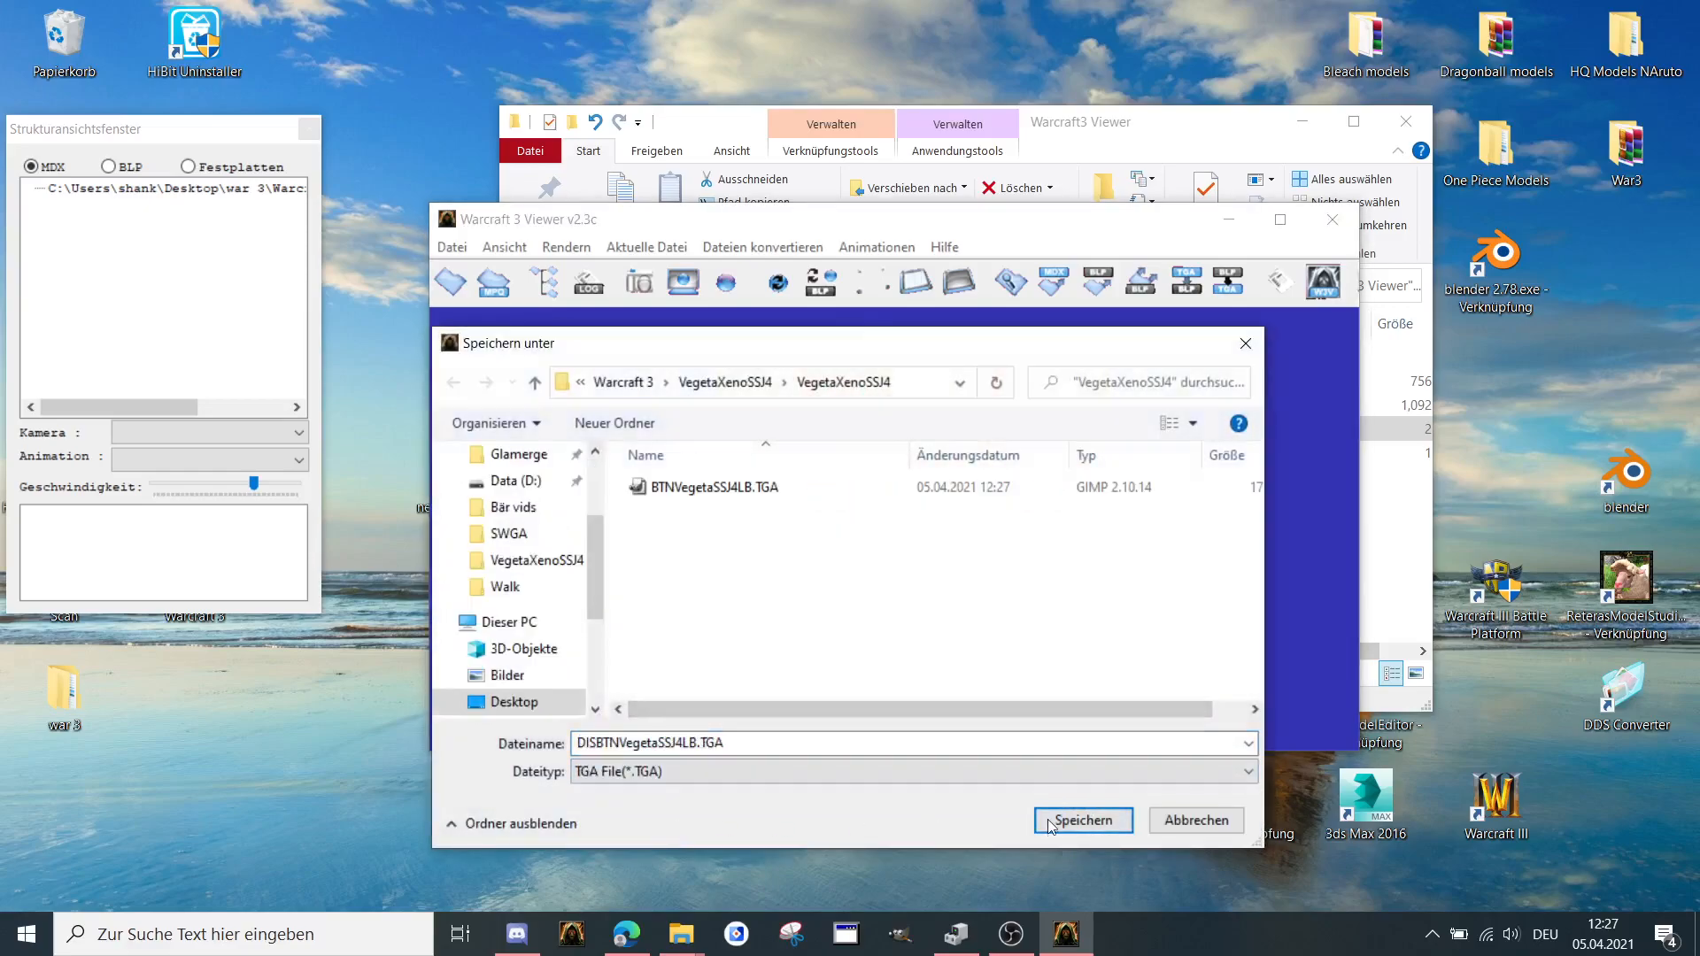
click(1082, 816)
click(853, 572)
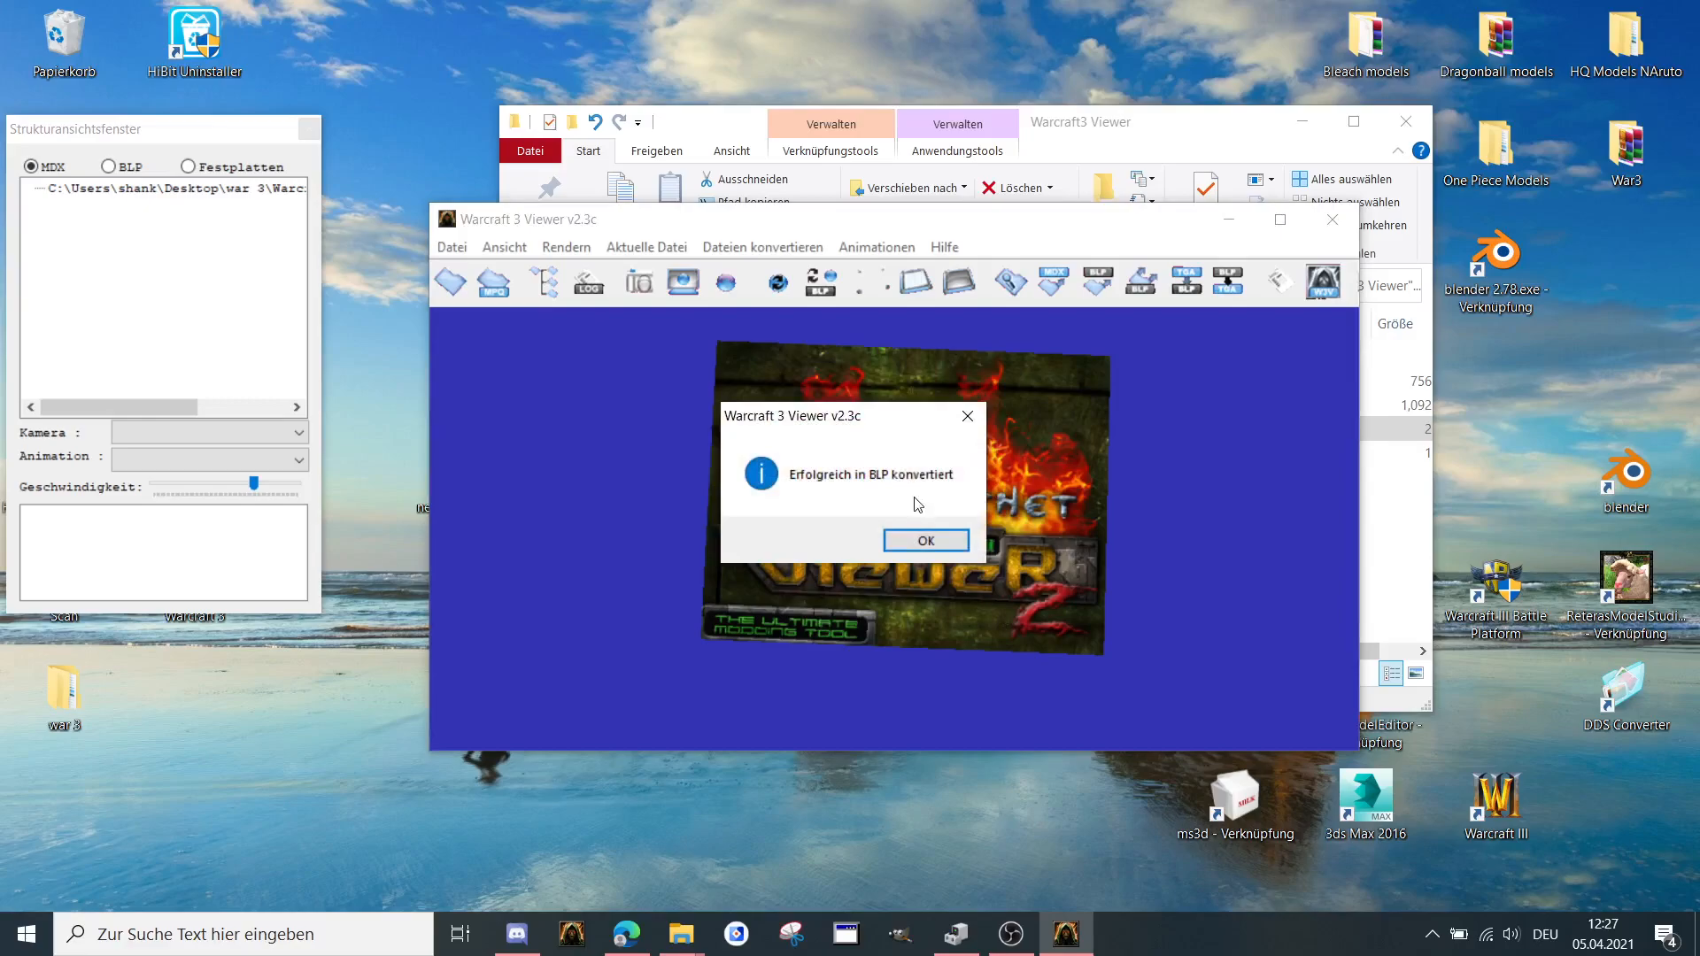
click(926, 540)
Convert VegetaXenoSSJ4.blp to TGA, confirm, then close Warcraft 3 Viewer.
click(1229, 281)
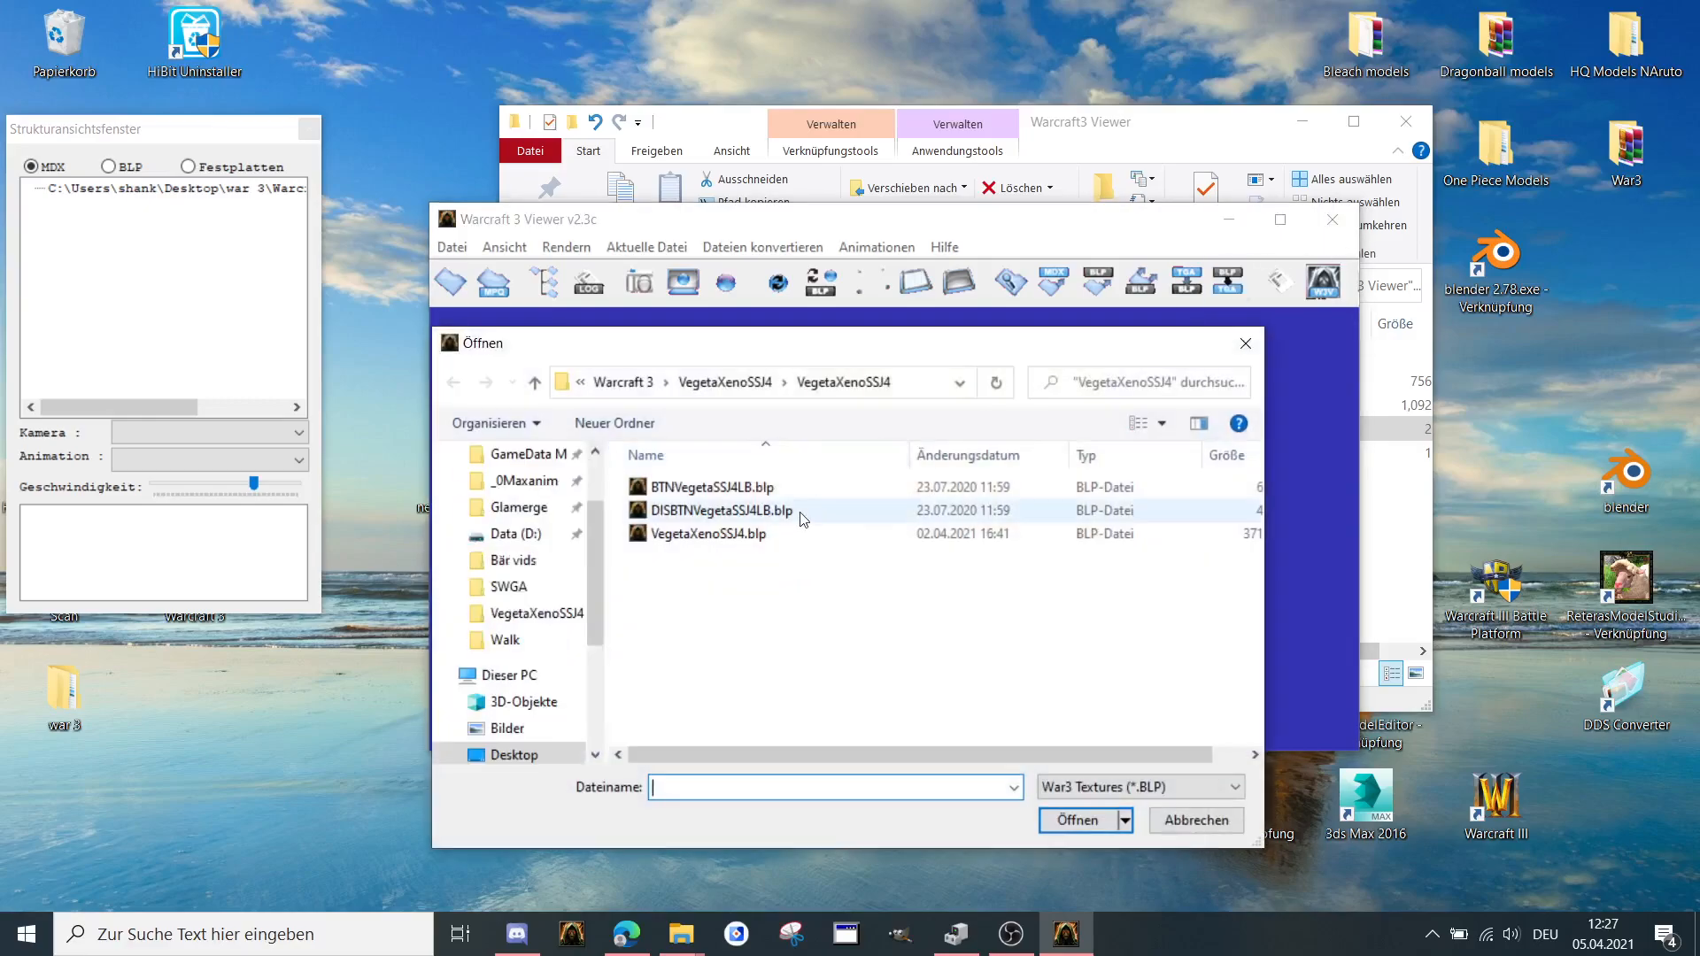
double_click(773, 530)
key(ctrl+s)
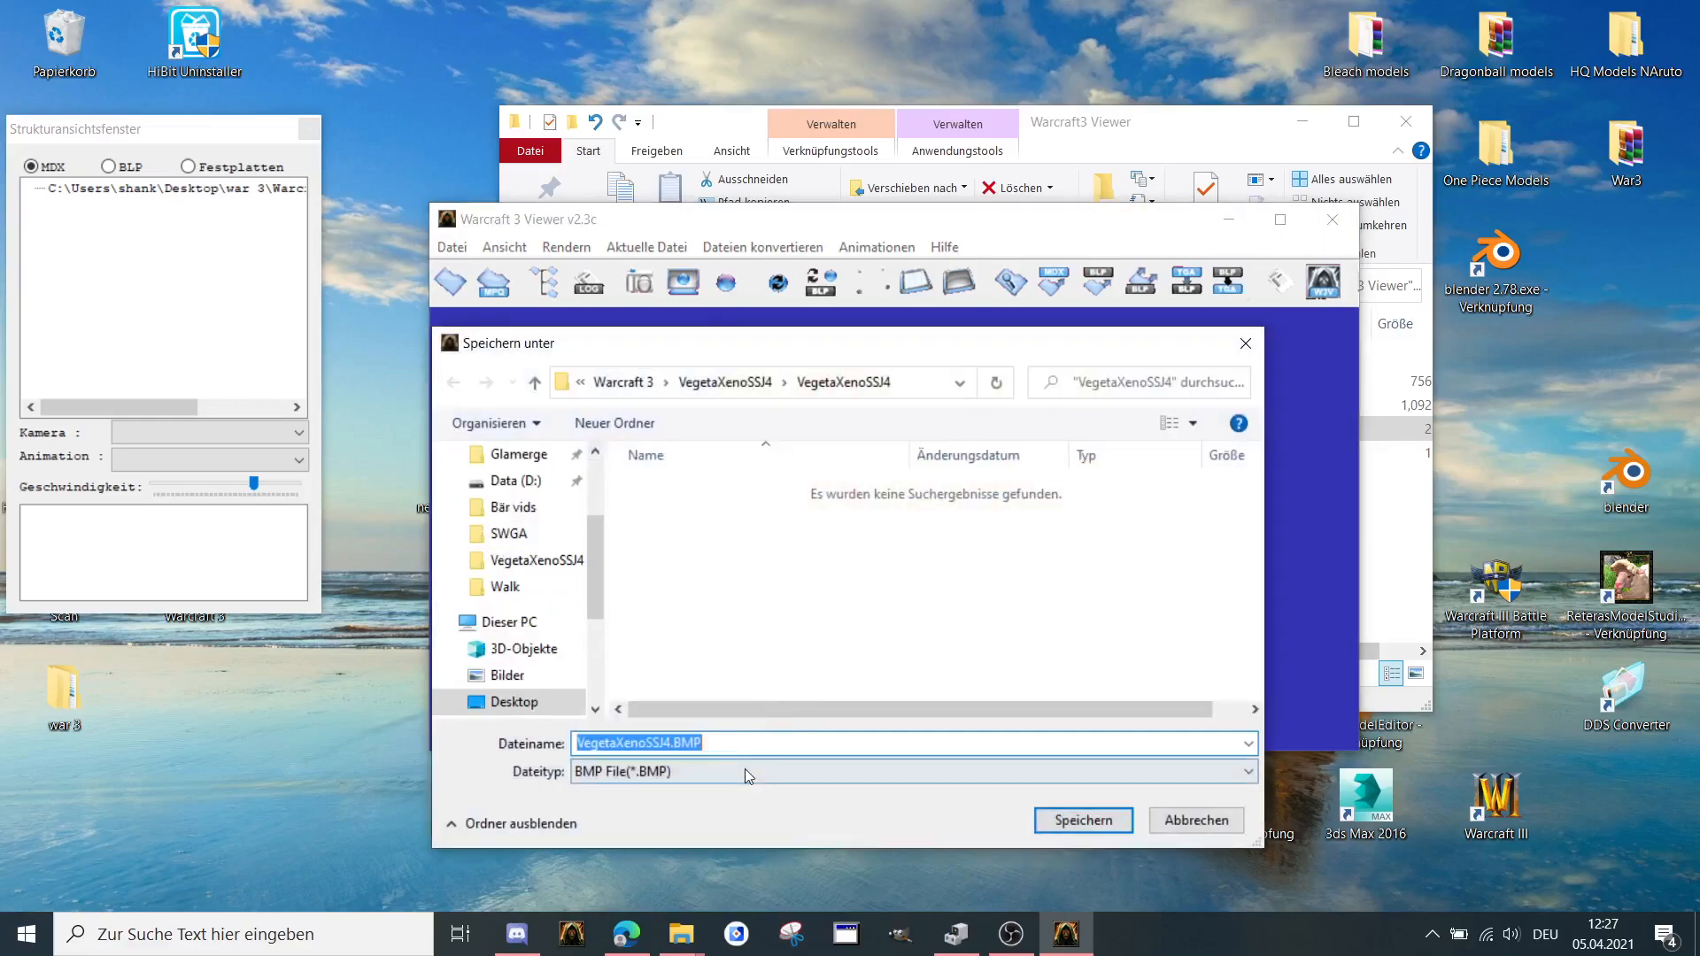
click(746, 769)
click(708, 830)
click(1083, 820)
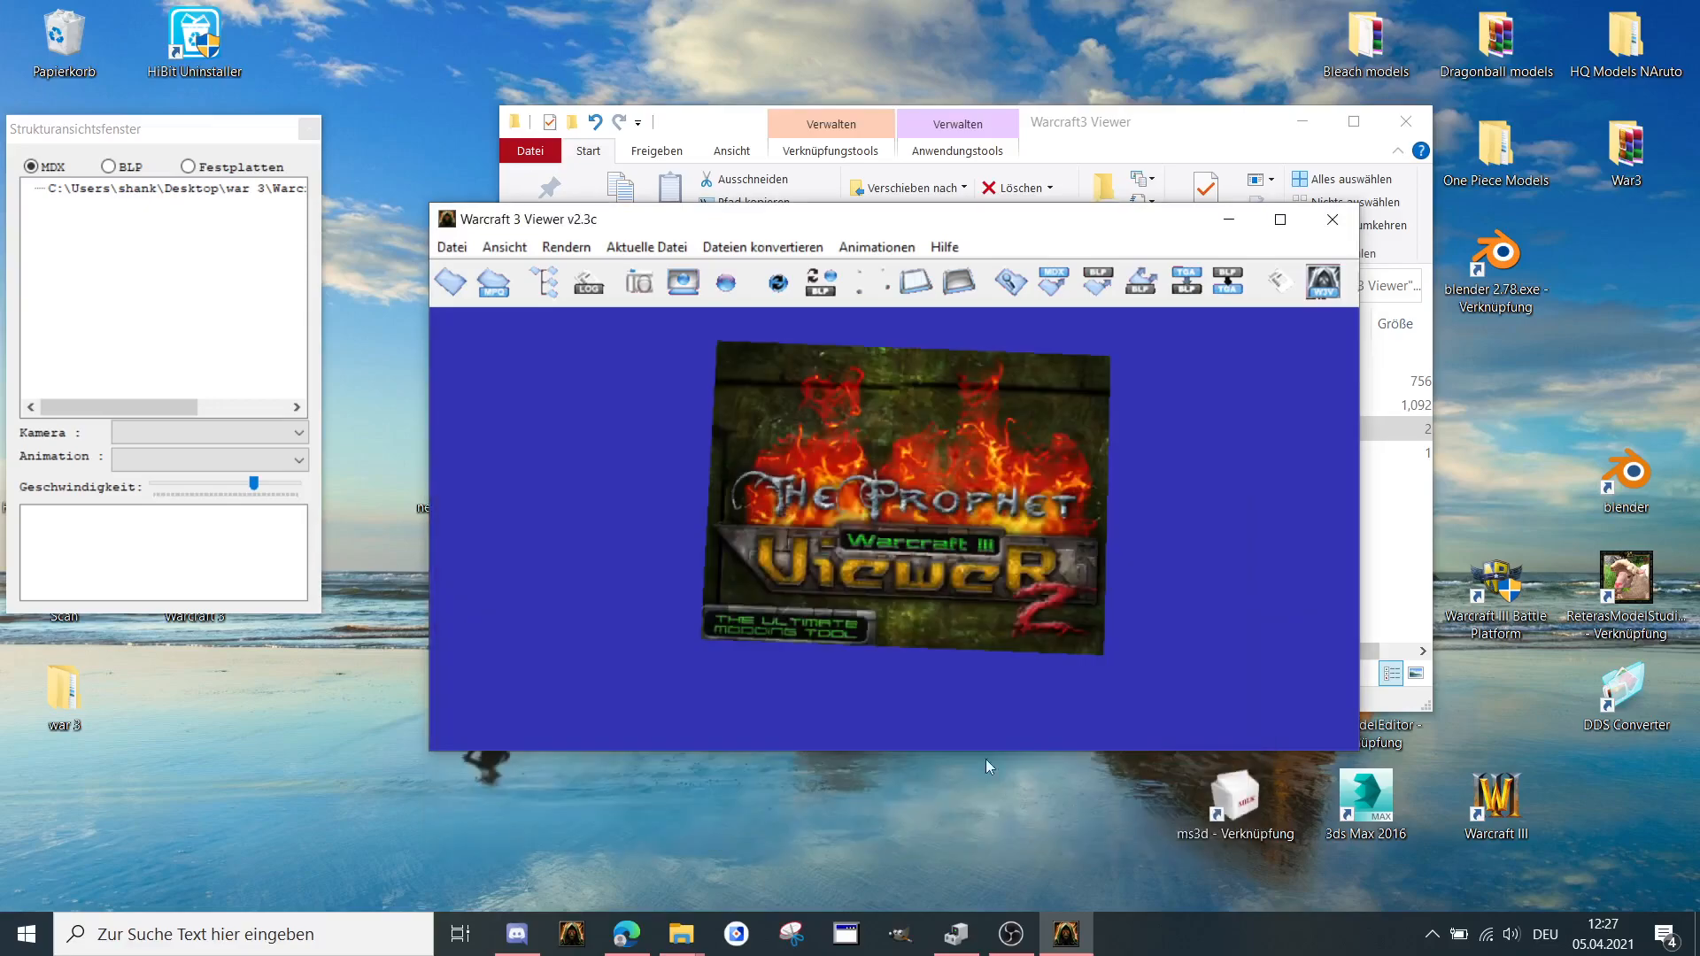
click(852, 571)
key(Return)
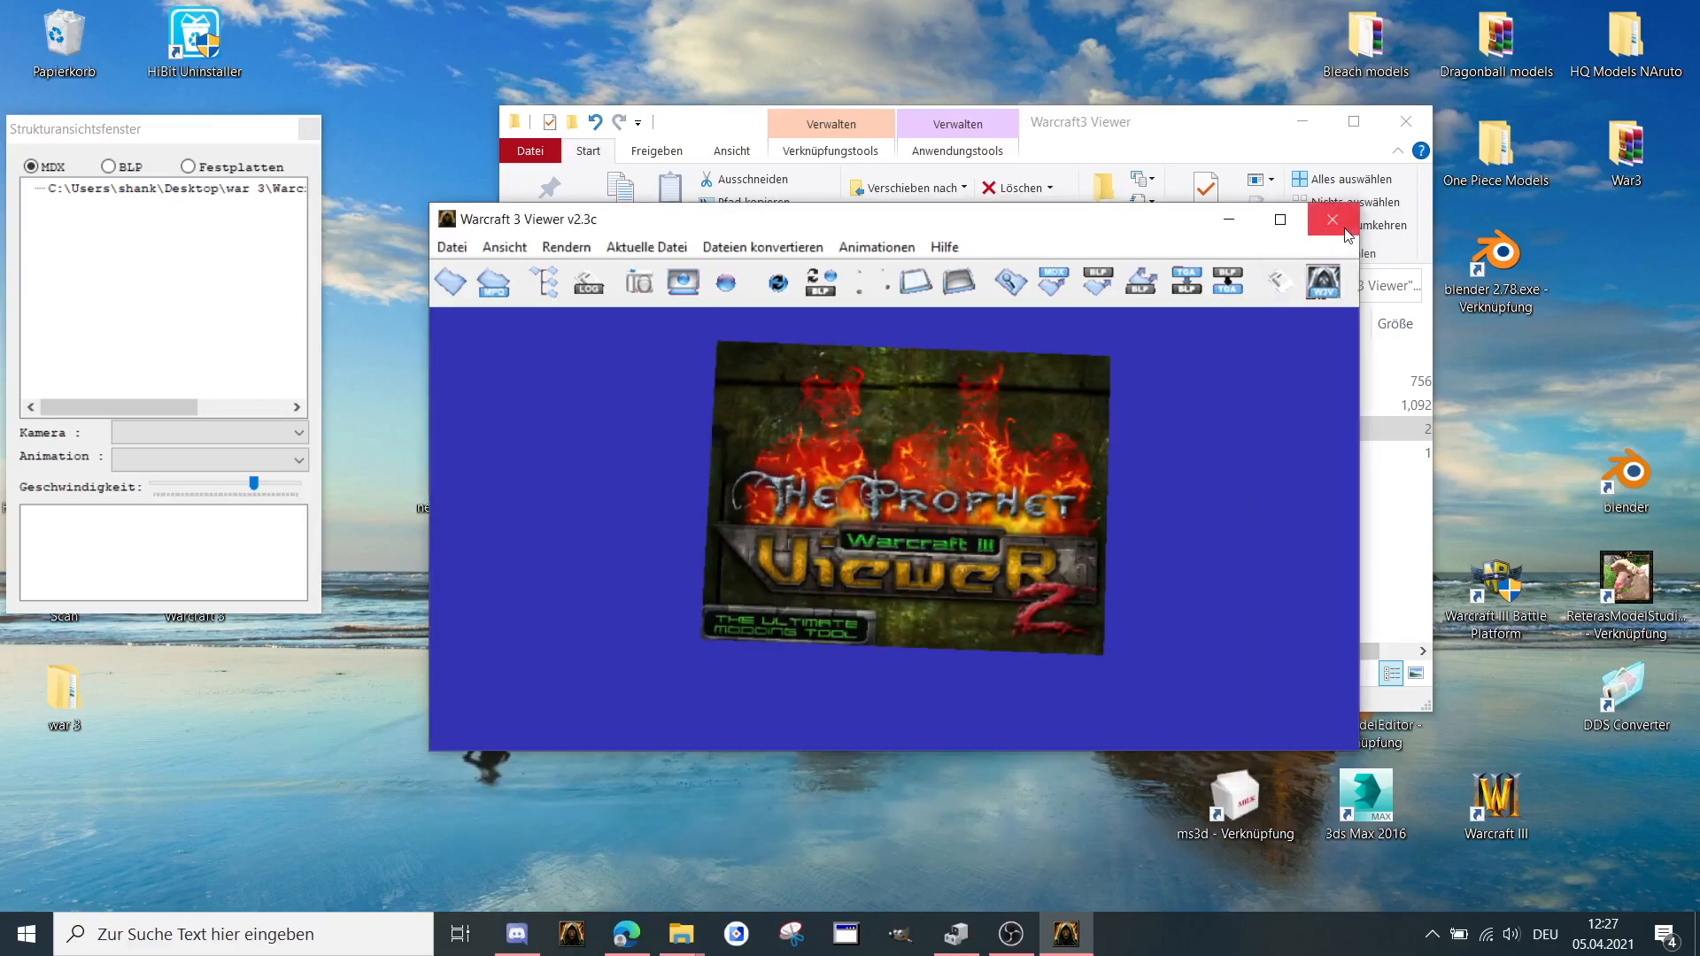
key(alt+F4)
Return to Discord and follow the nsaw.info/resources link.
click(516, 935)
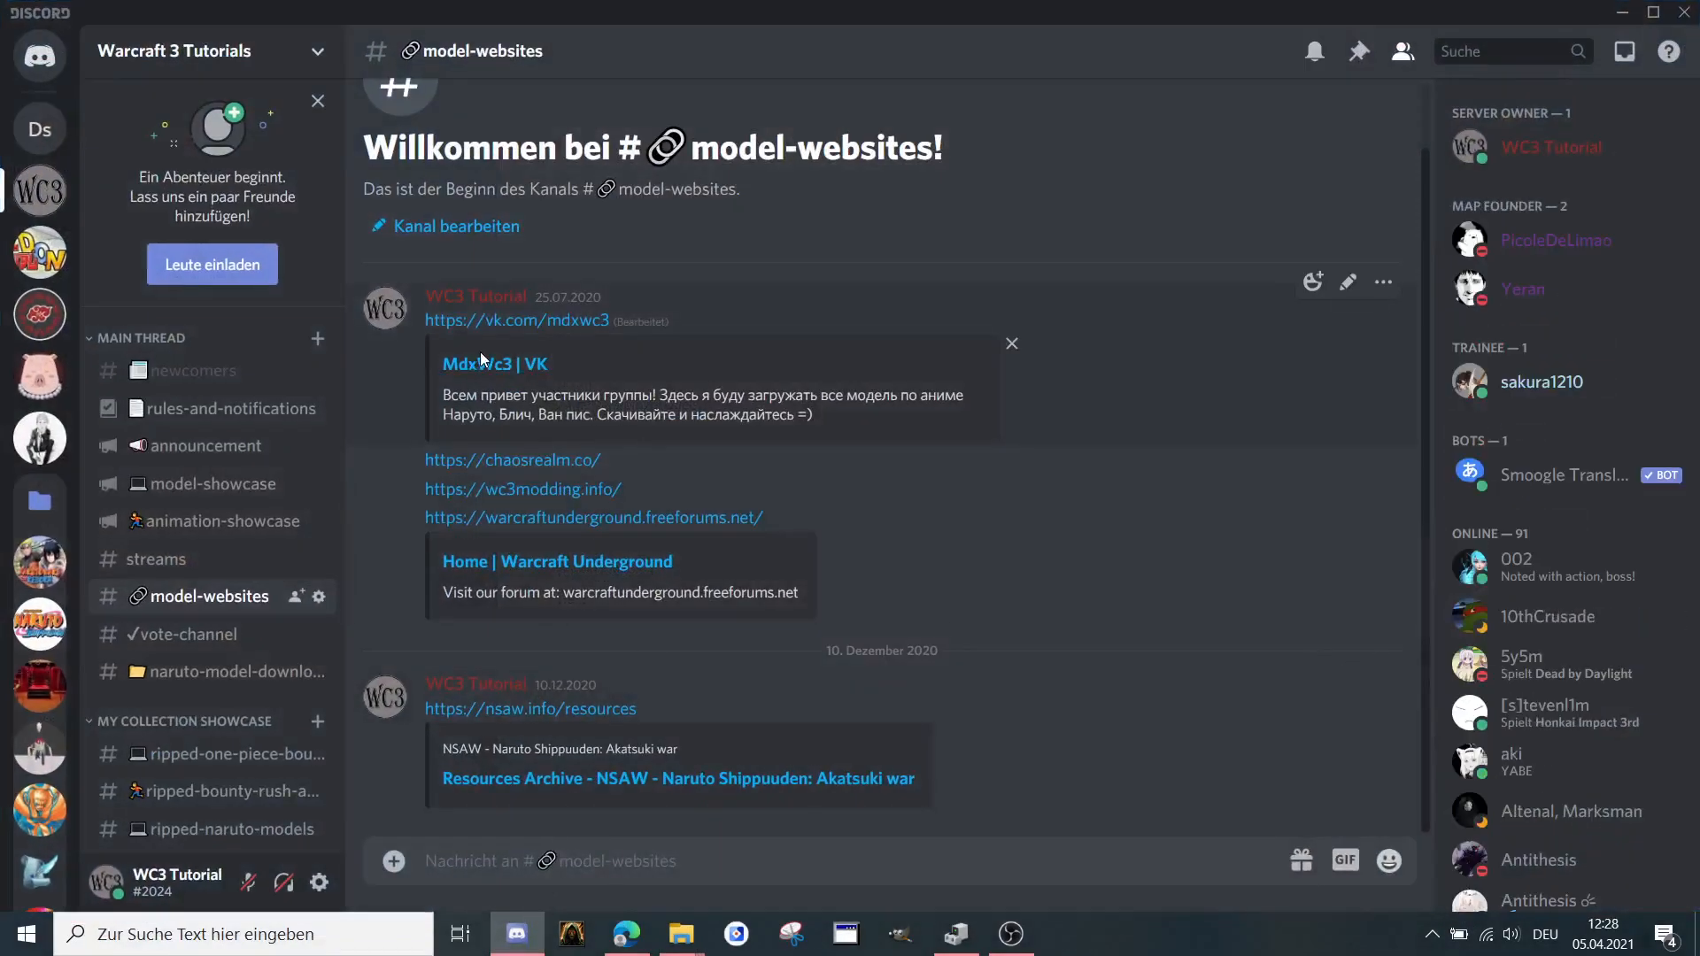
click(555, 715)
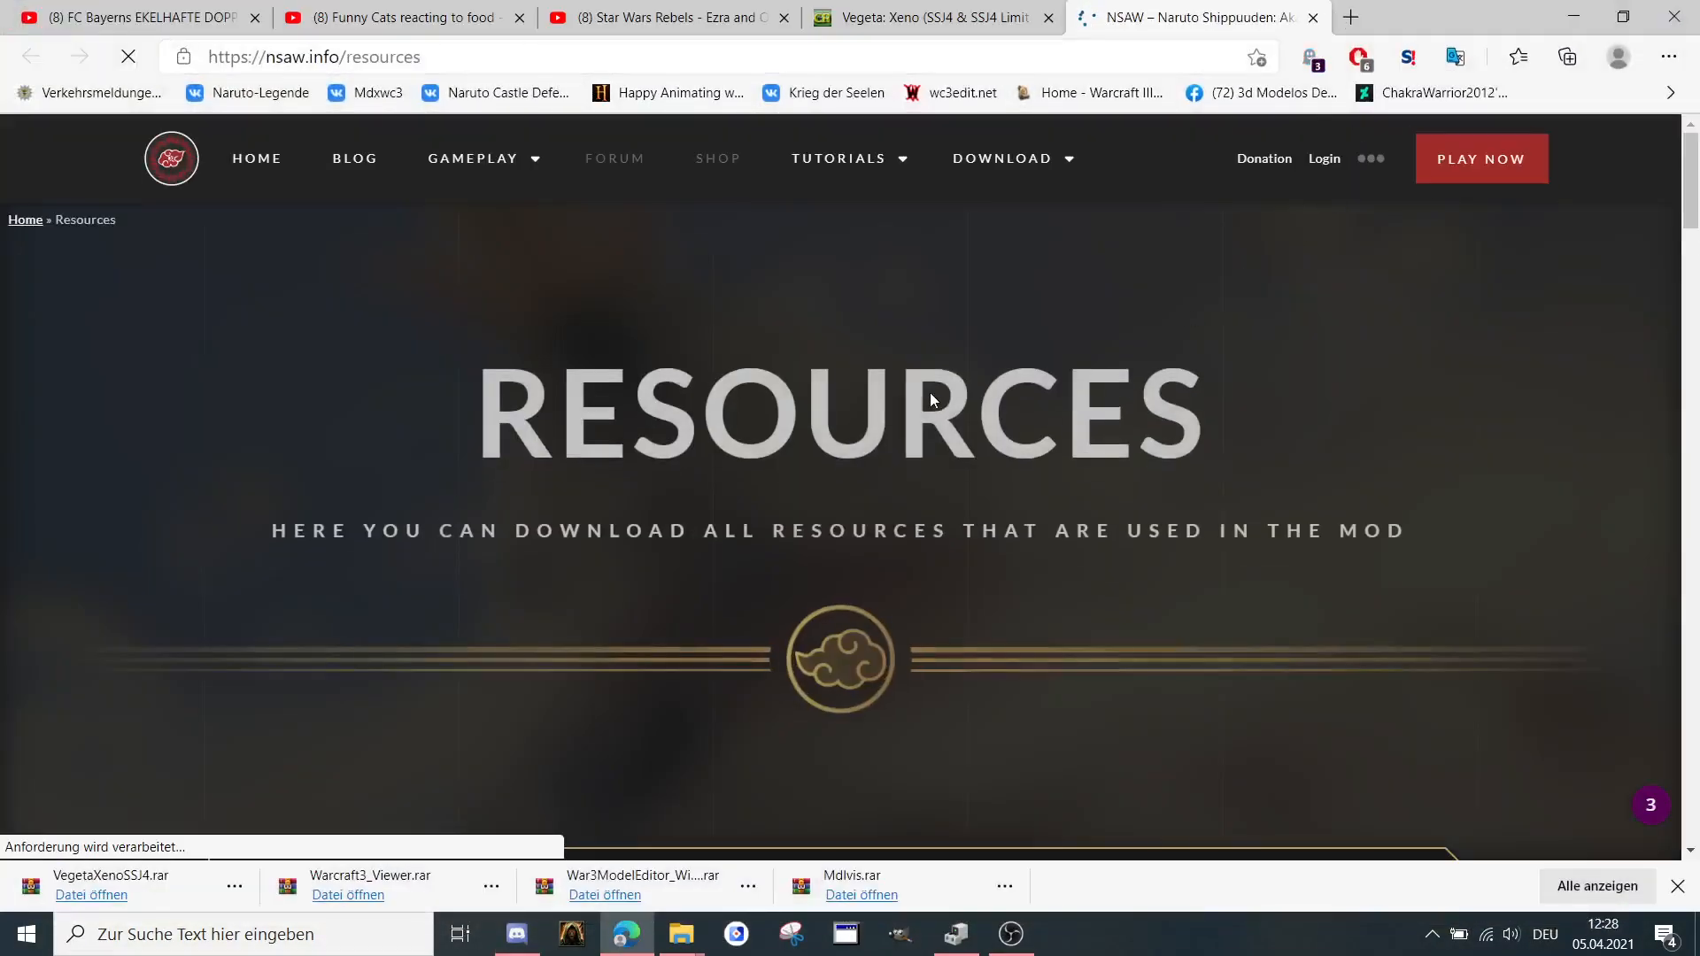
scroll(856, 385, down, 3)
scroll(857, 386, down, 3)
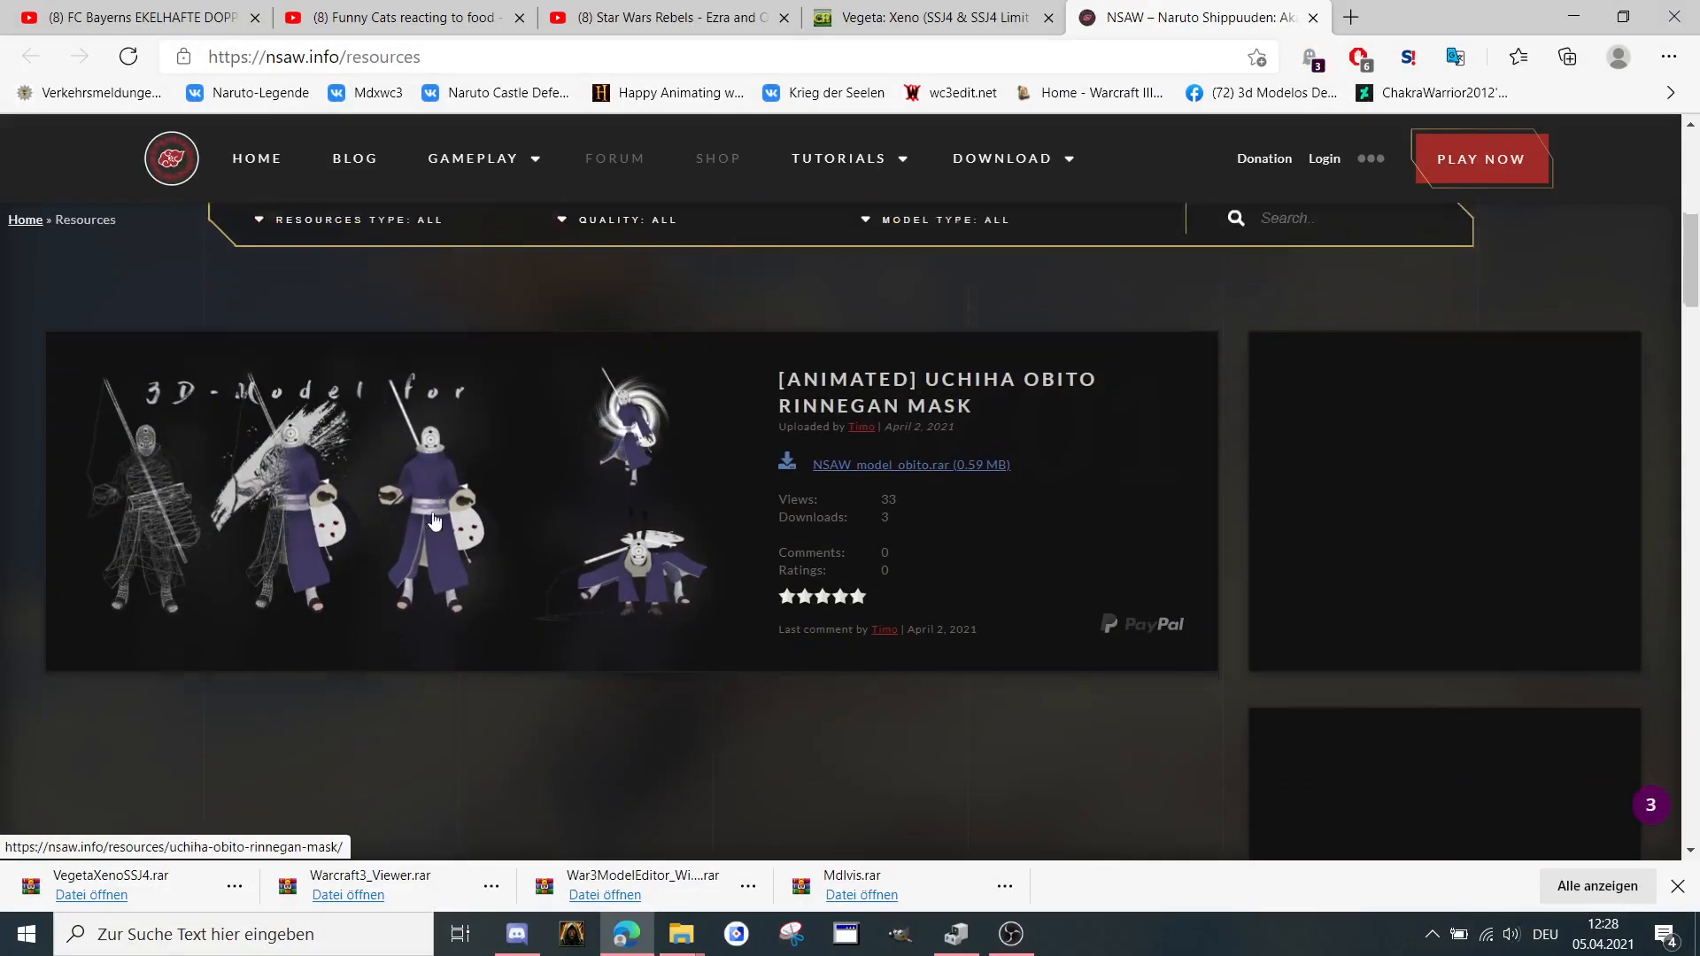
scroll(871, 389, down, 3)
scroll(506, 481, up, 2)
scroll(506, 481, down, 3)
scroll(506, 480, down, 3)
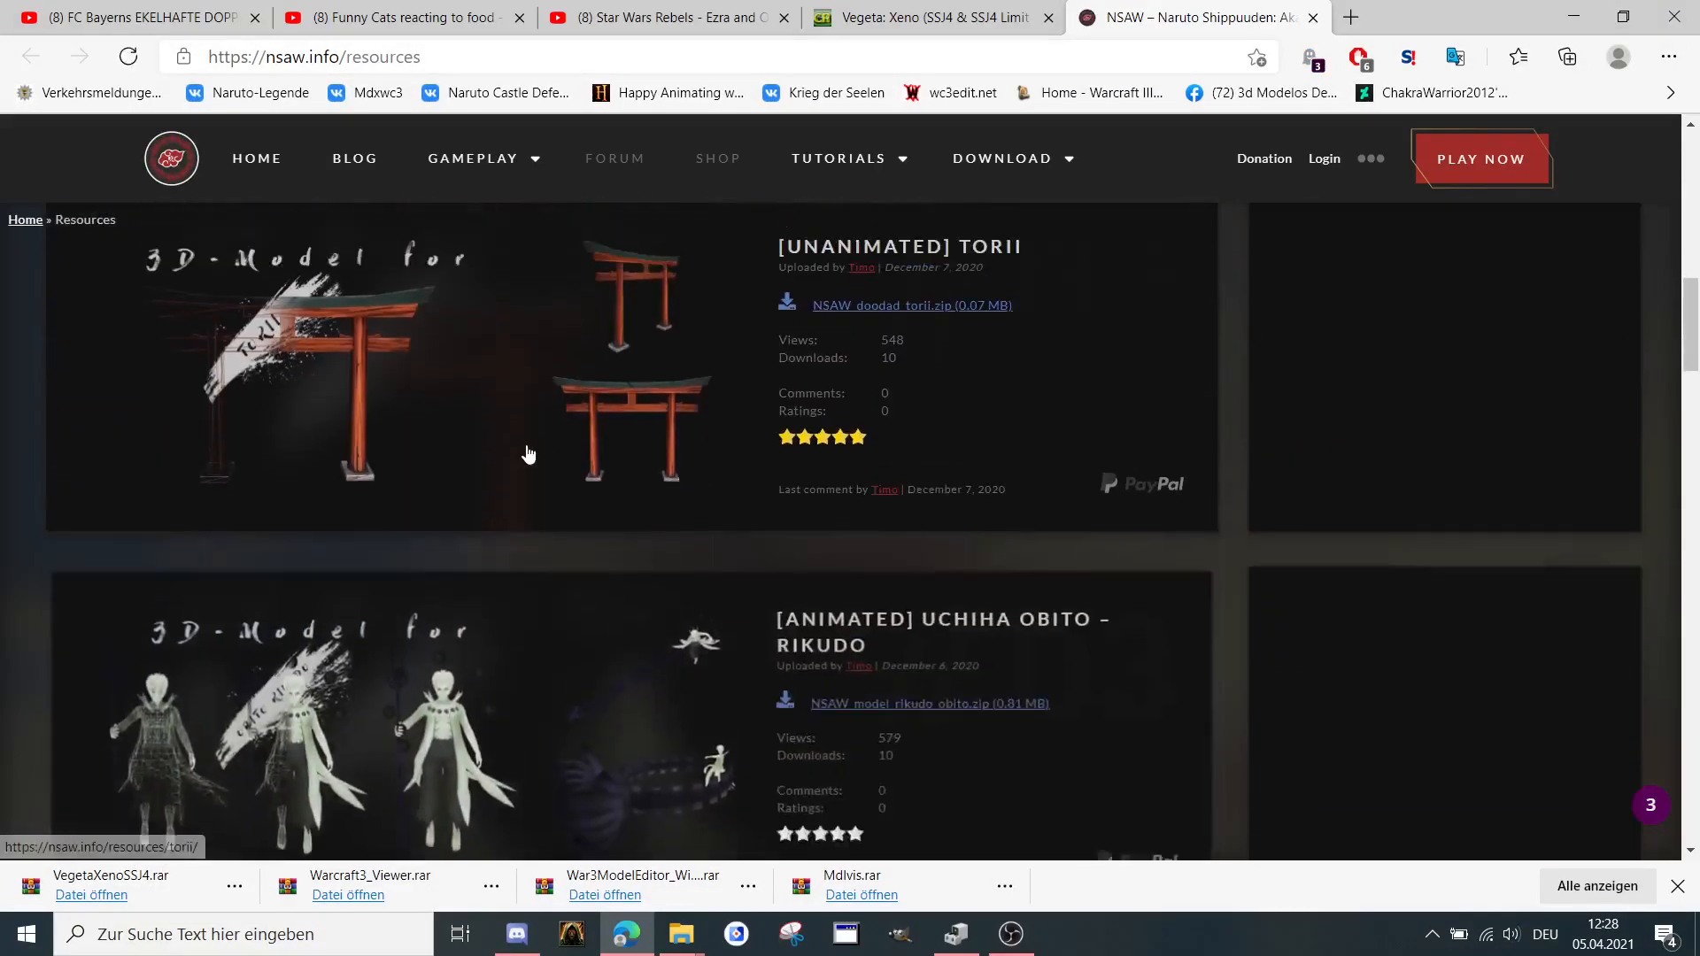
scroll(532, 439, down, 3)
scroll(558, 425, down, 3)
scroll(747, 398, down, 3)
scroll(748, 400, down, 3)
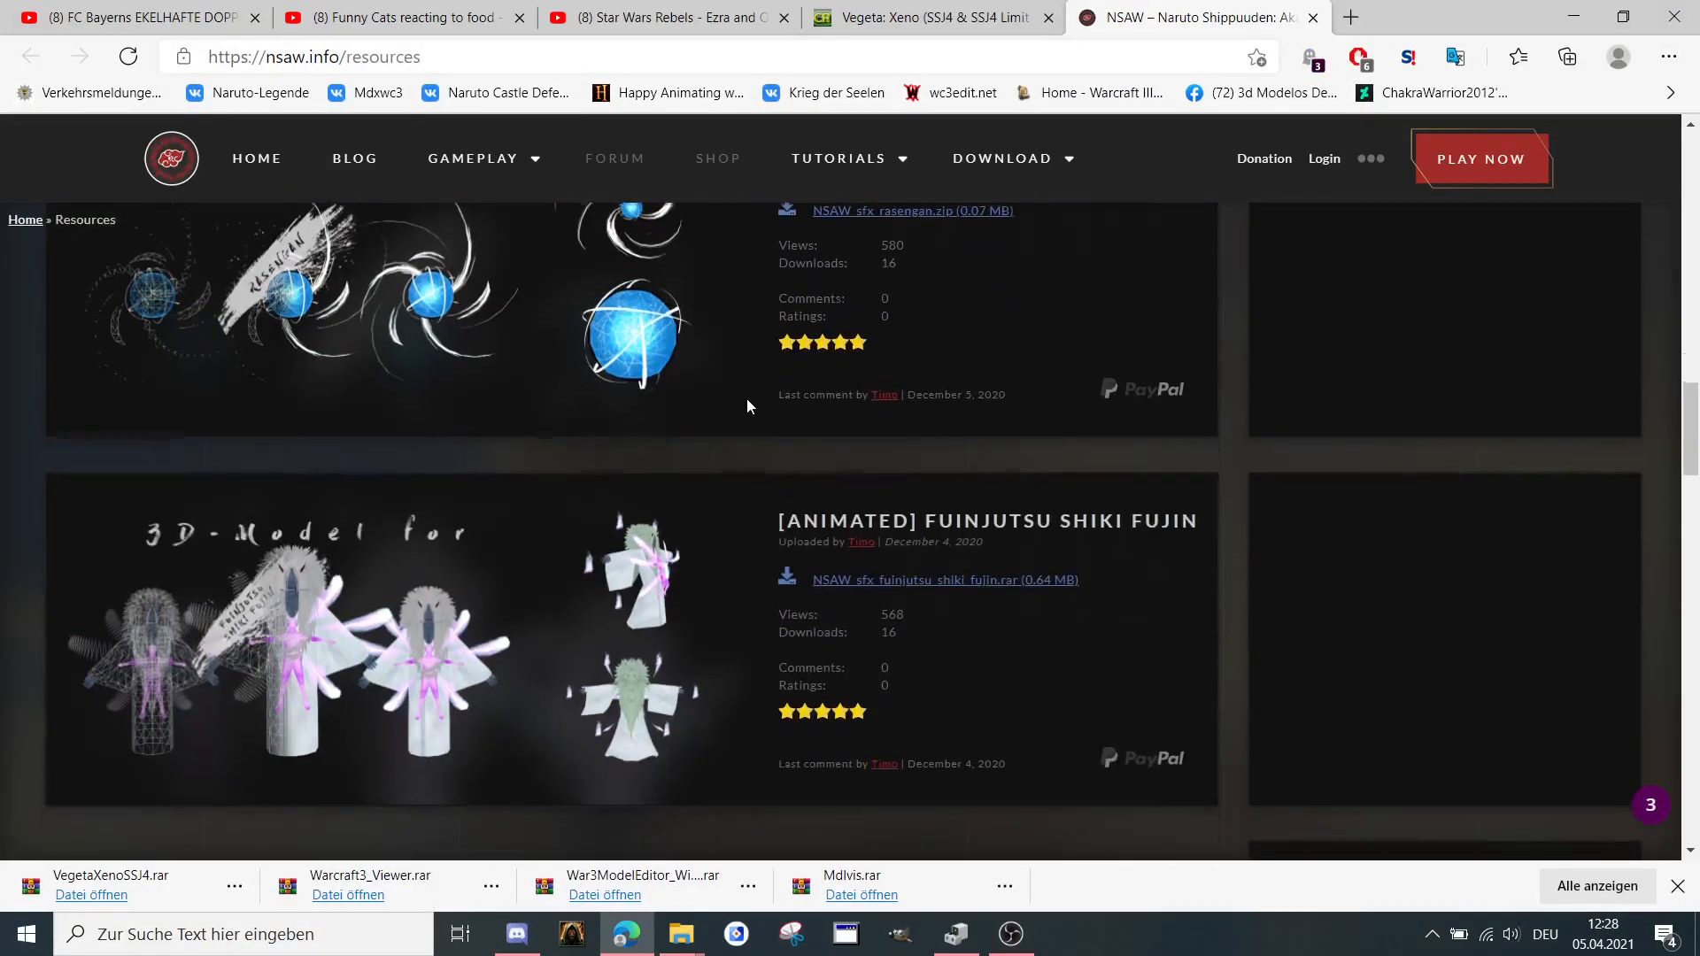
scroll(748, 398, down, 3)
scroll(747, 399, down, 3)
scroll(747, 400, down, 2)
scroll(748, 403, down, 3)
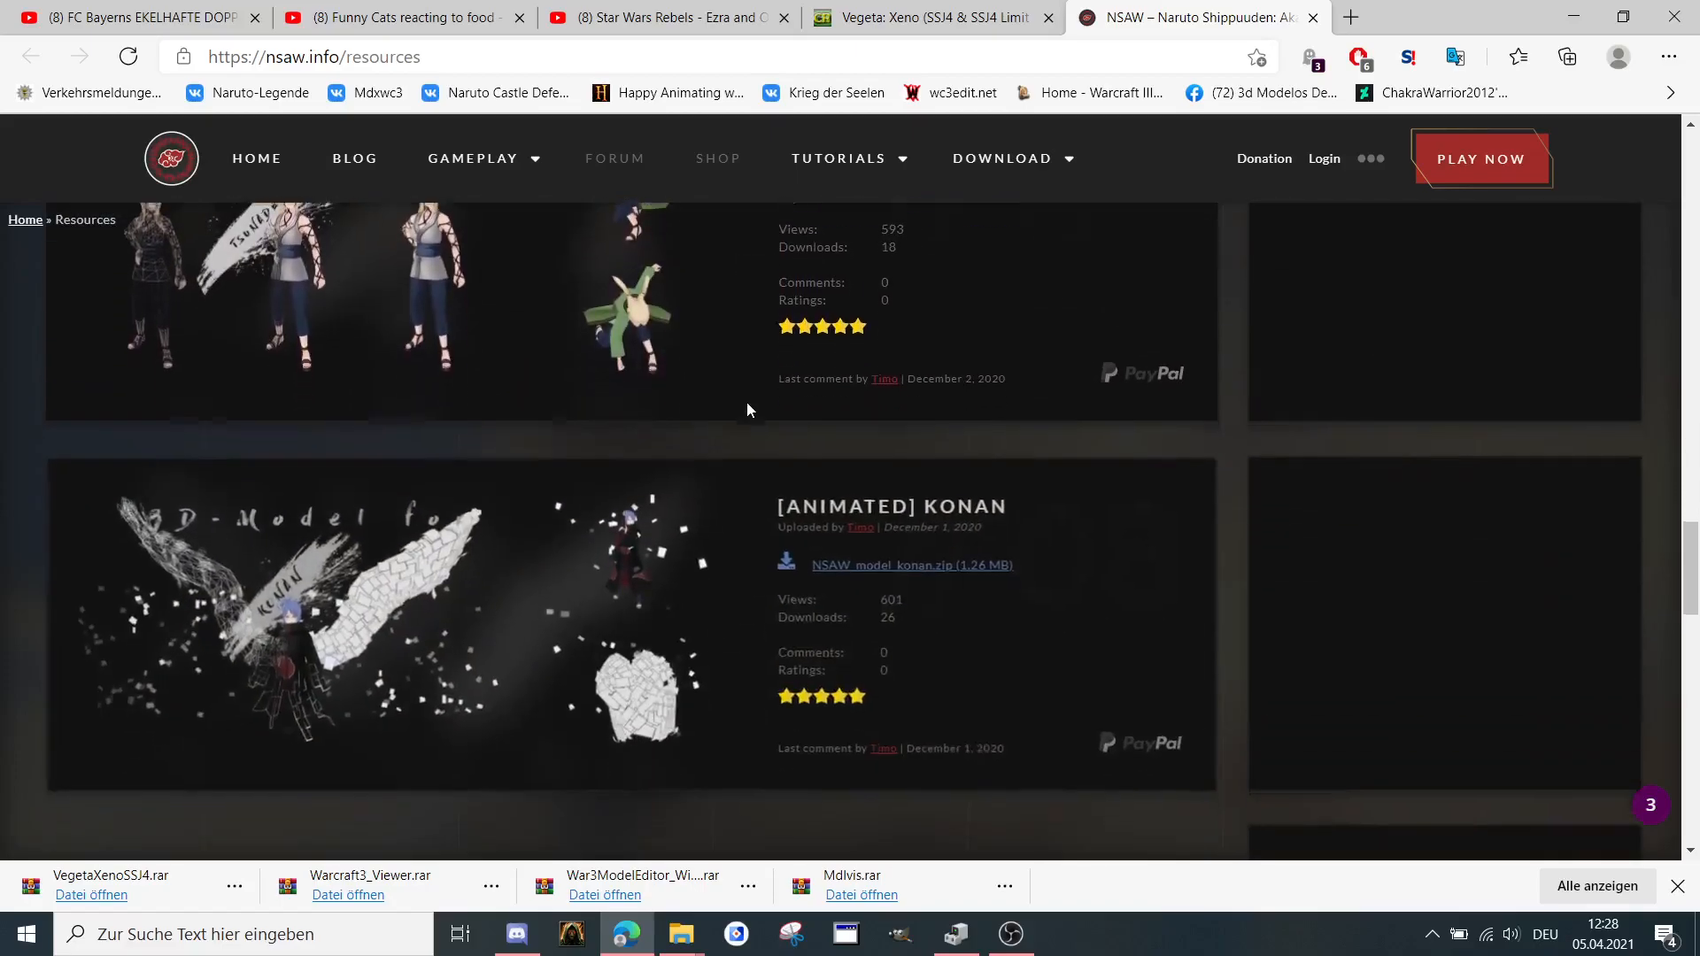
scroll(747, 403, down, 3)
scroll(747, 400, down, 3)
scroll(748, 396, down, 3)
scroll(748, 398, down, 1)
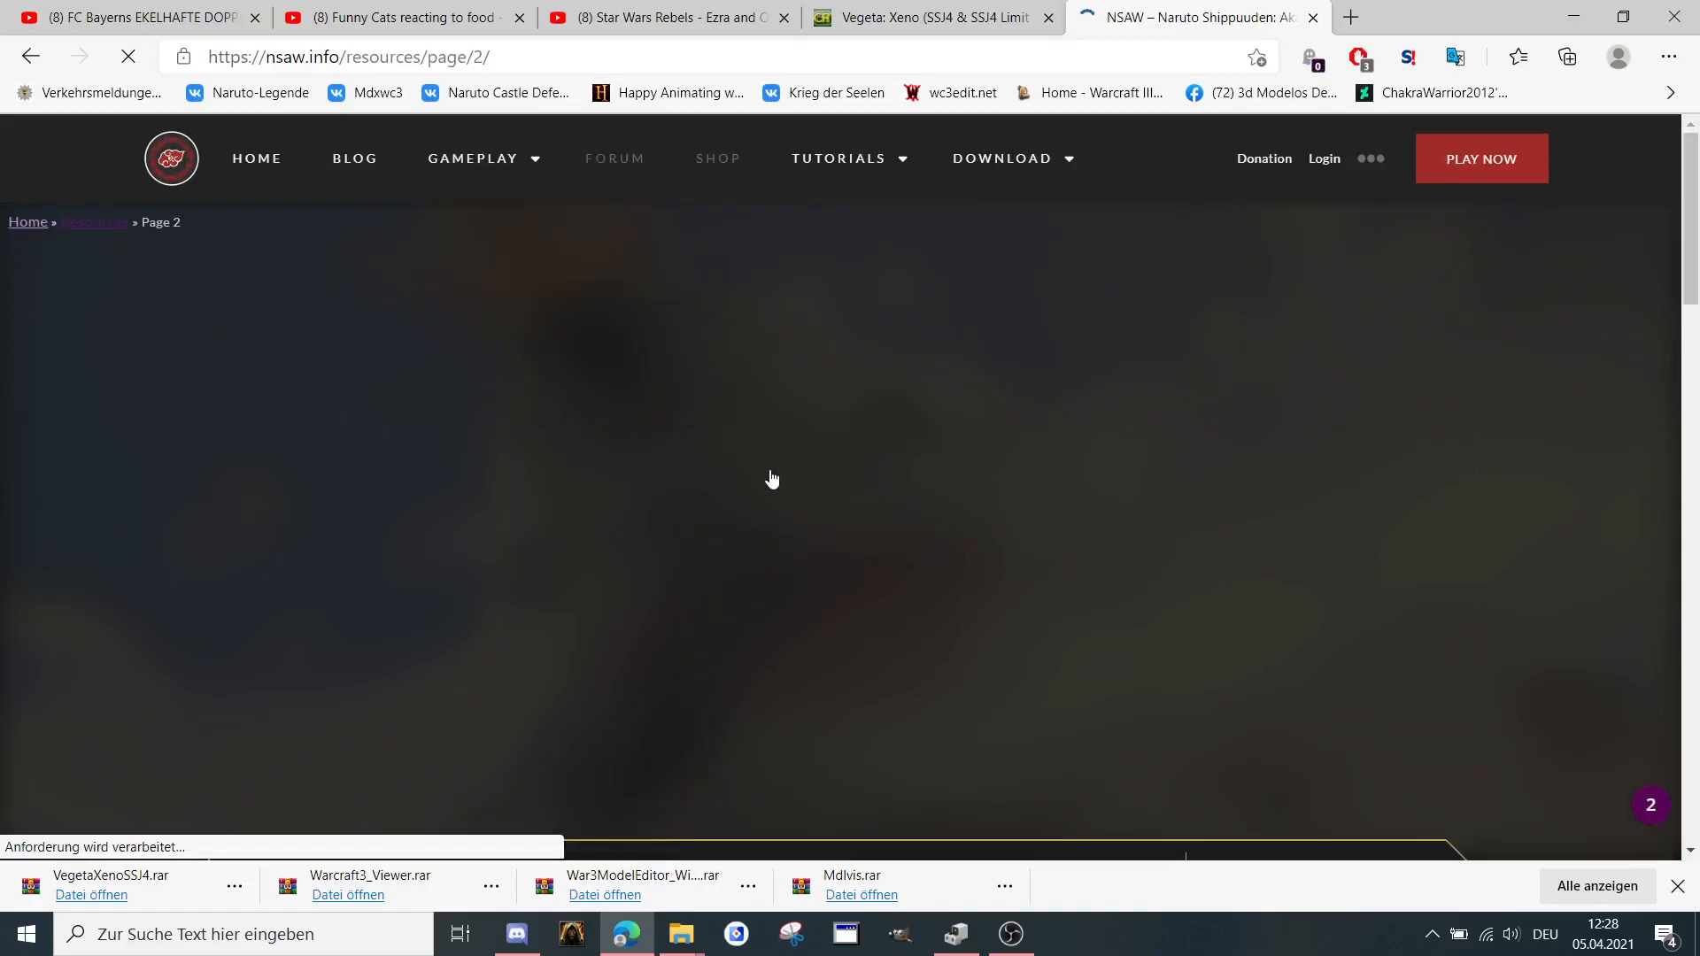
scroll(770, 454, down, 3)
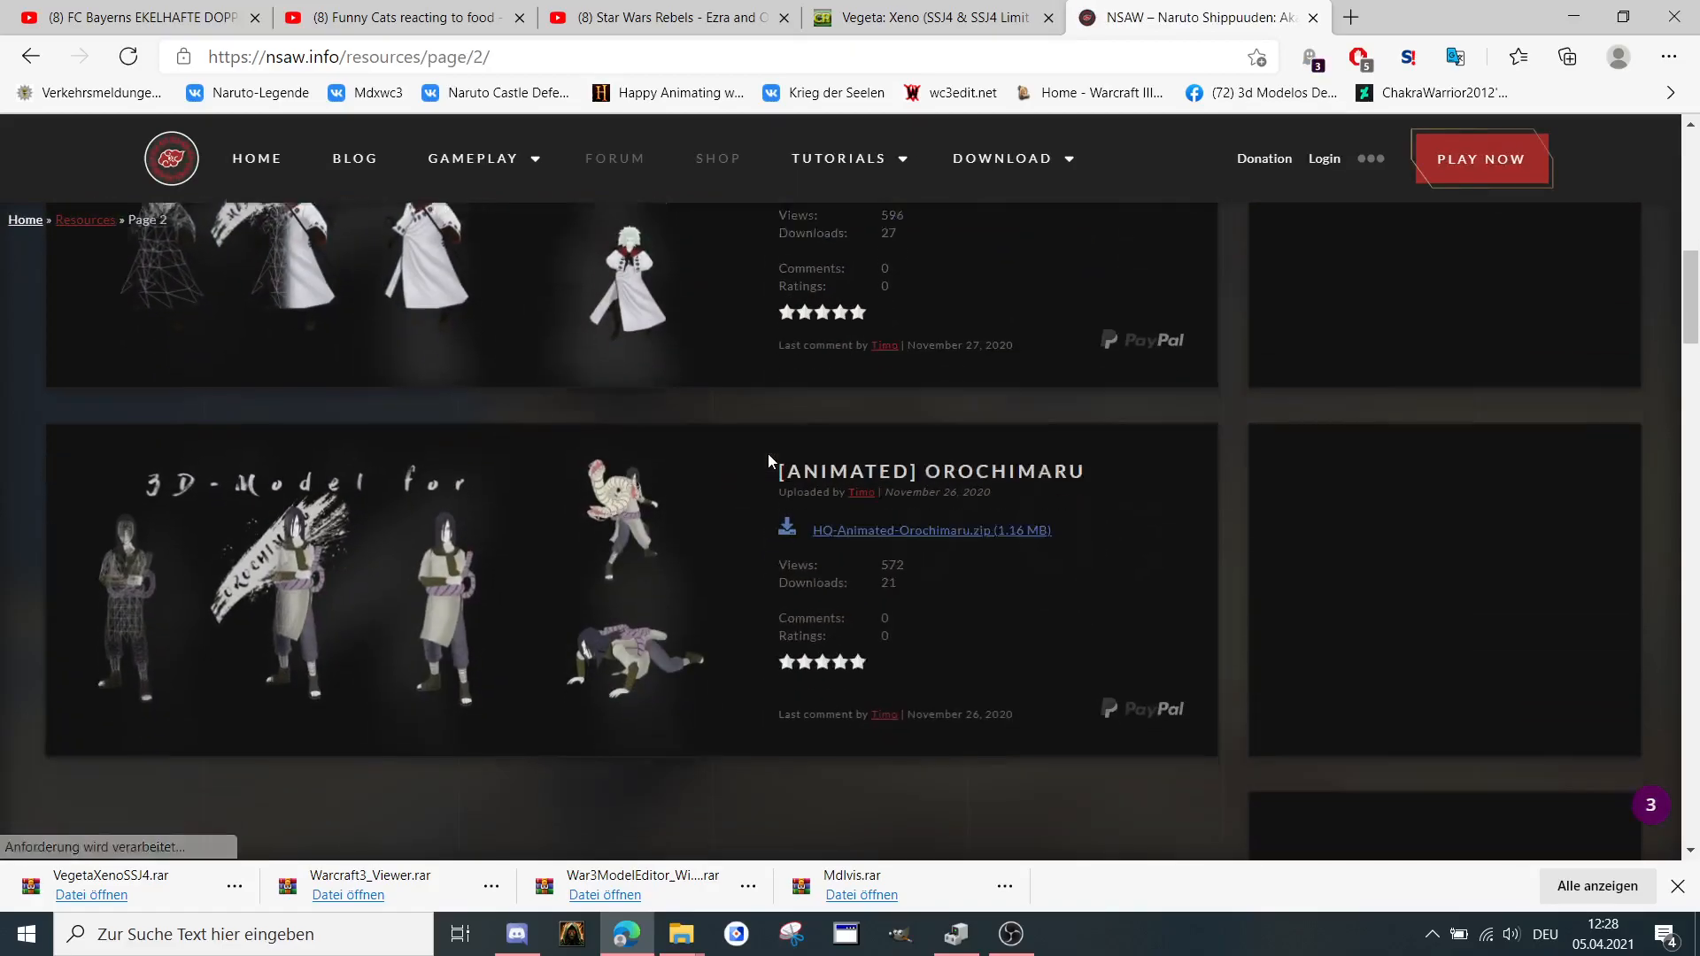
scroll(768, 455, down, 3)
scroll(774, 459, down, 3)
scroll(773, 458, down, 3)
scroll(783, 450, down, 3)
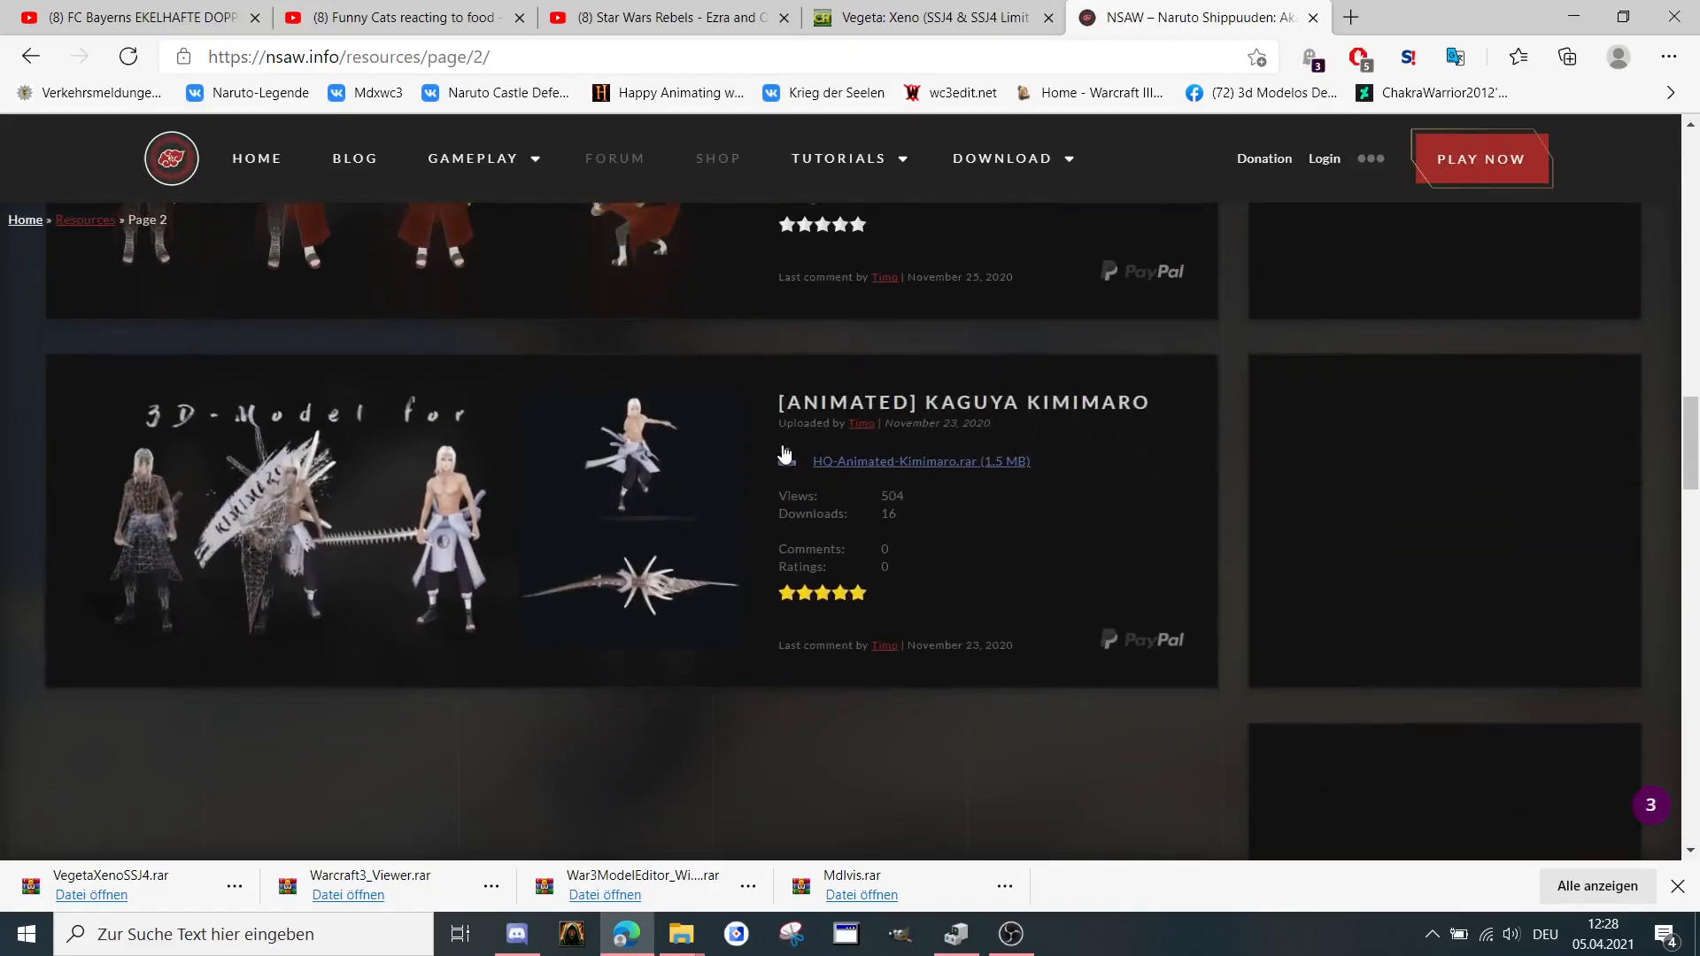
scroll(783, 449, down, 3)
scroll(783, 448, down, 3)
scroll(782, 449, down, 2)
scroll(783, 445, up, 2)
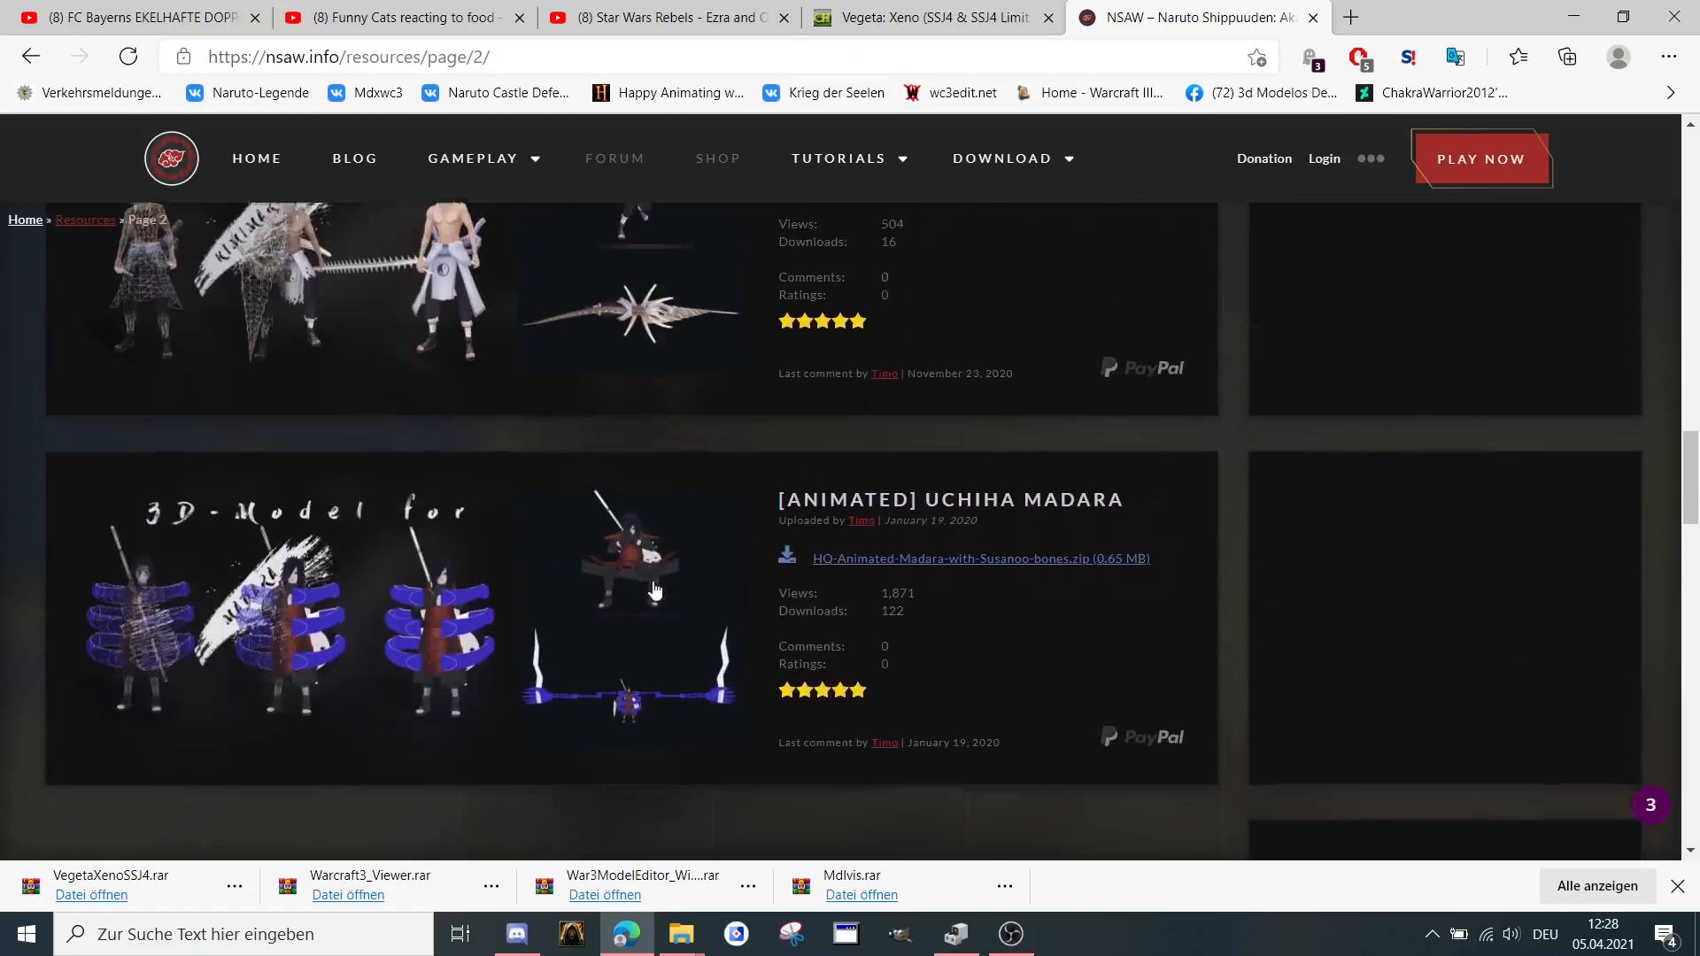
scroll(350, 435, down, 2)
scroll(729, 458, down, 3)
scroll(755, 395, down, 3)
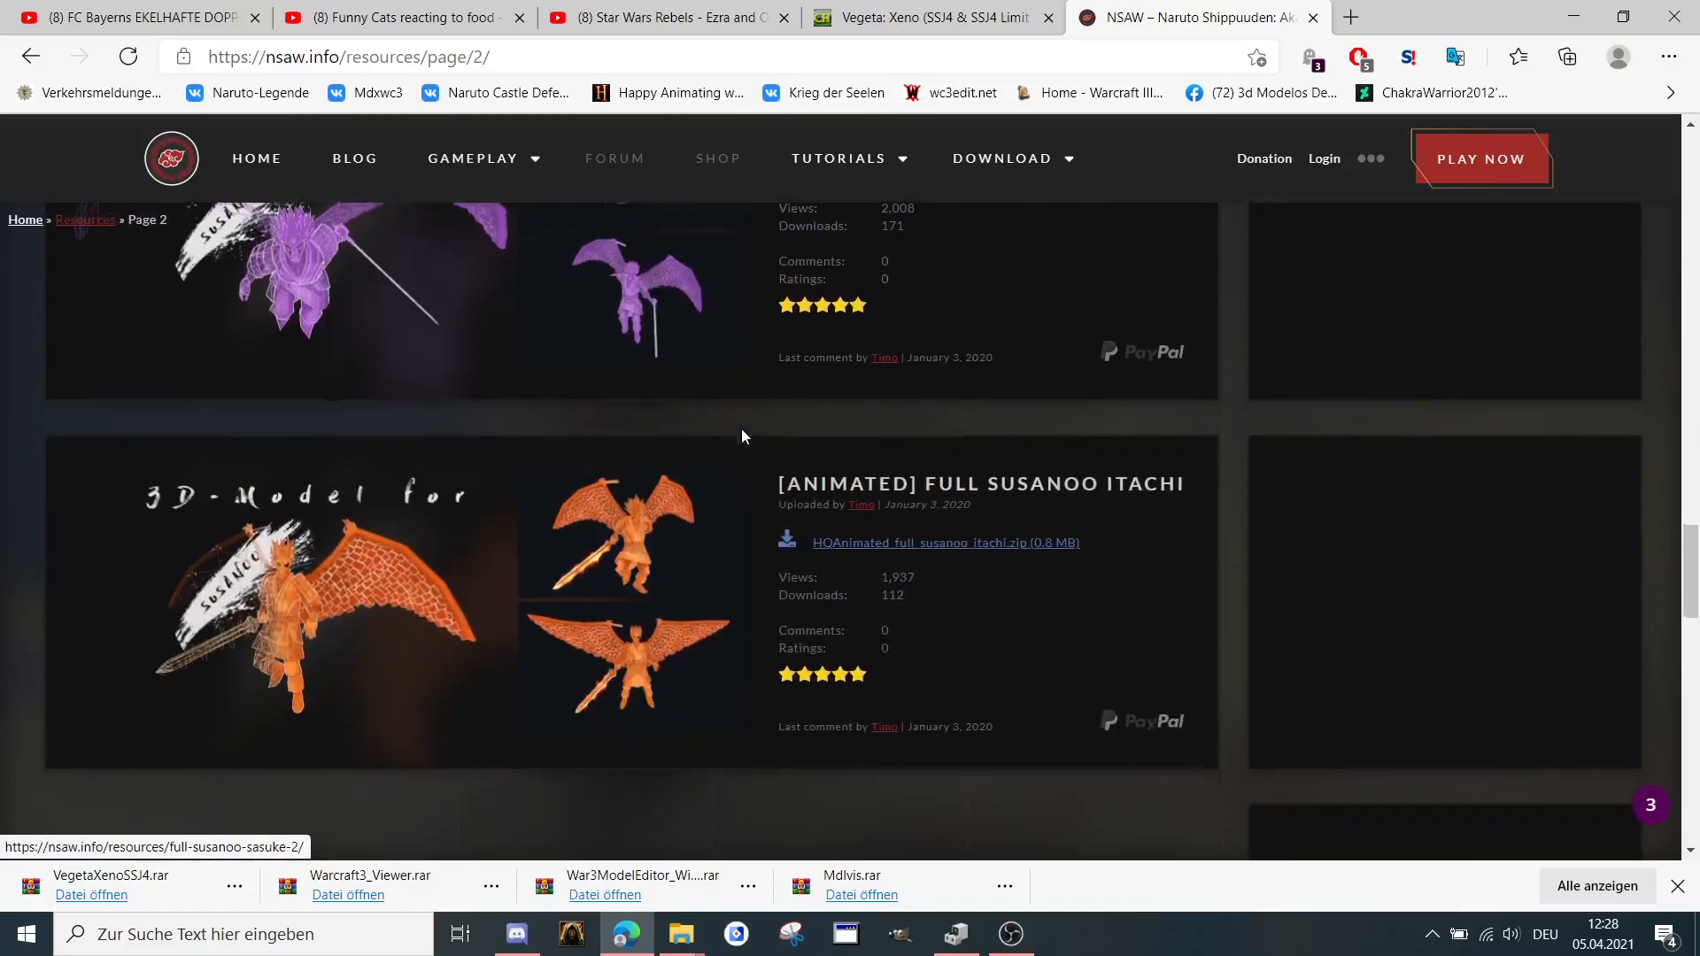
scroll(741, 428, down, 3)
scroll(764, 393, down, 2)
scroll(765, 393, up, 1)
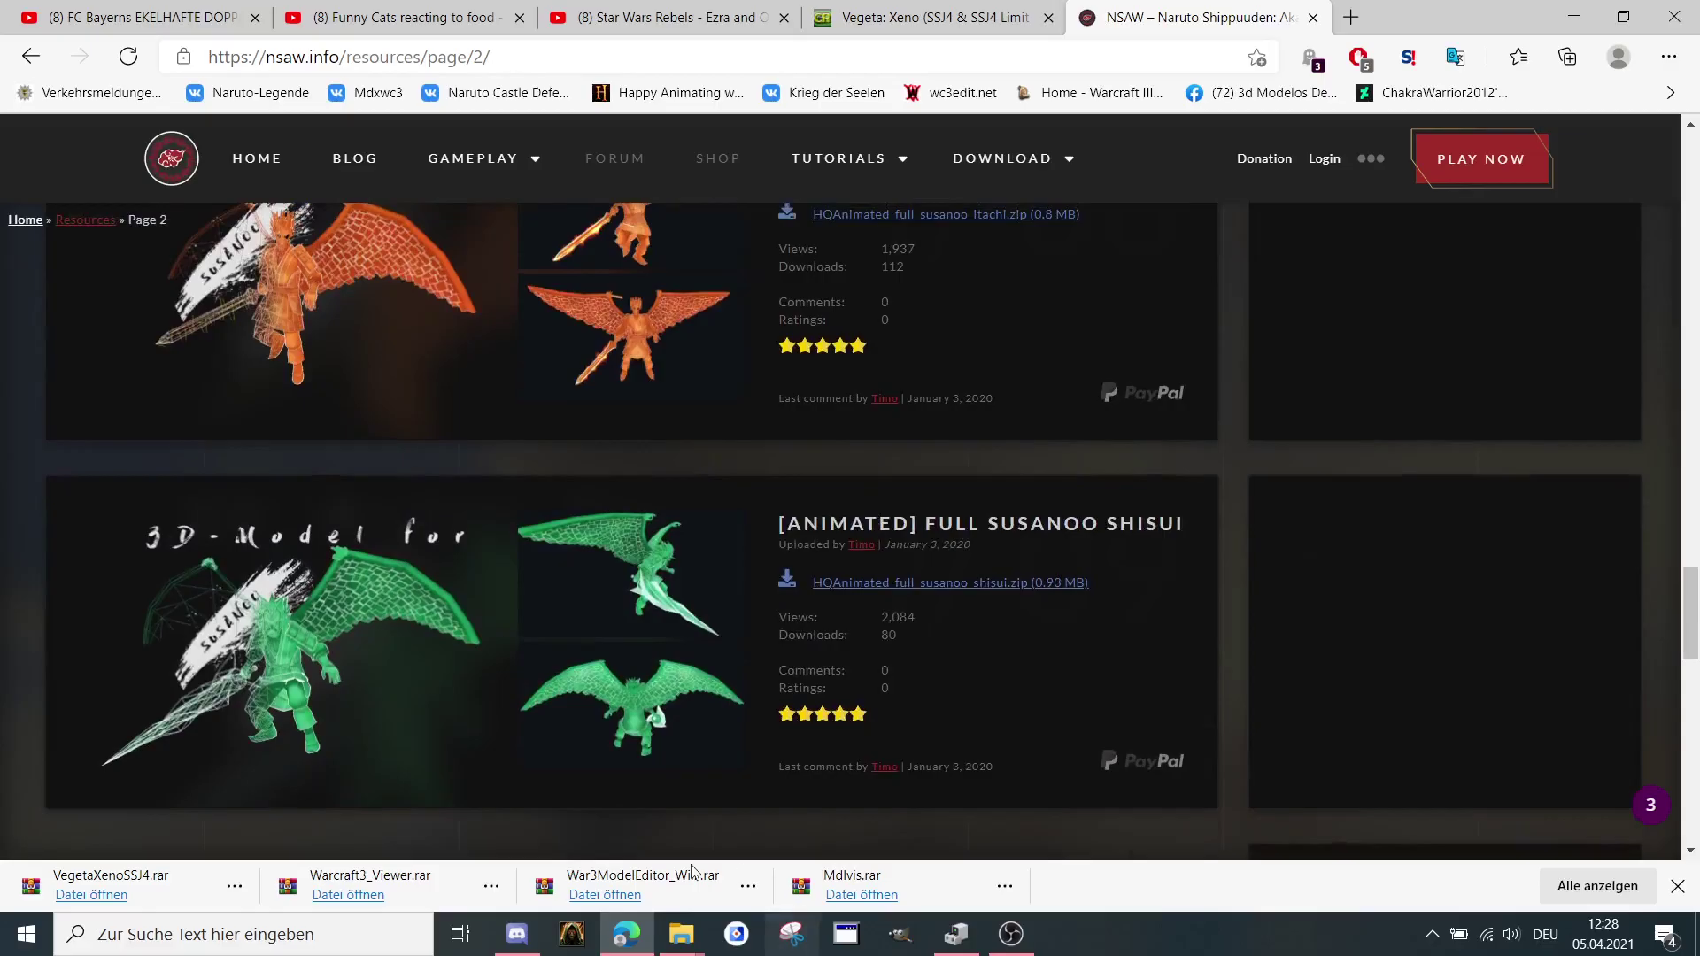
Visit the Warcraft Underground forum from the Discord link, then return to the model-websites channel.
click(516, 935)
click(578, 519)
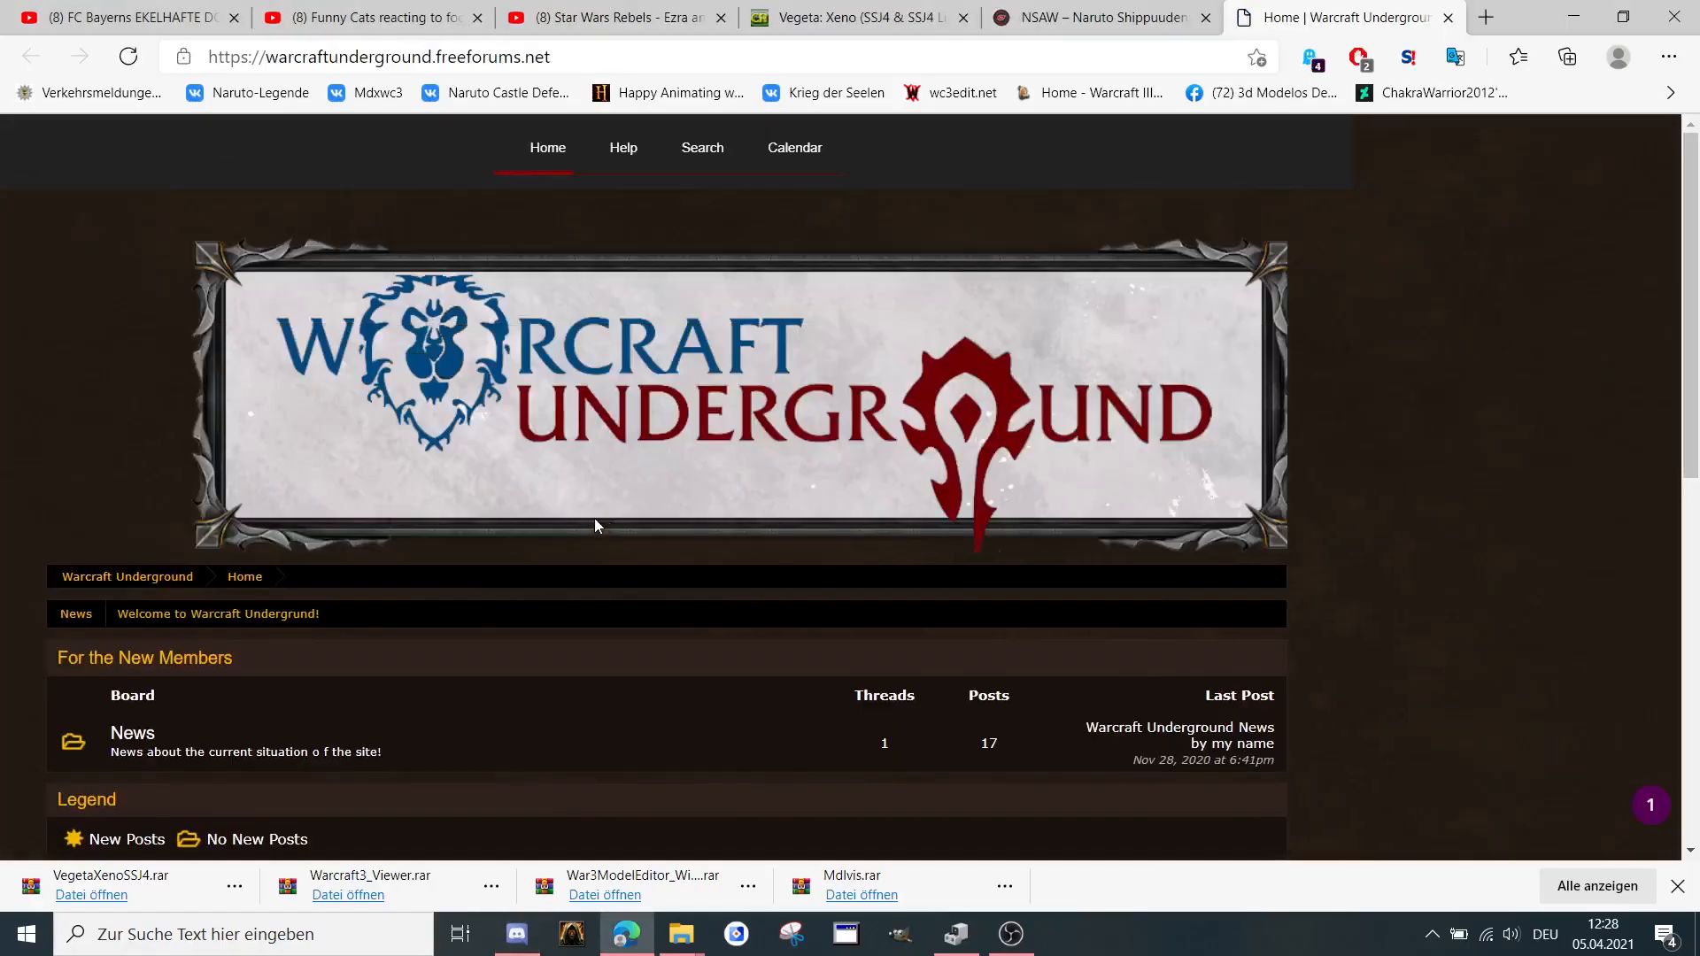
scroll(619, 508, down, 3)
scroll(620, 507, down, 4)
scroll(424, 457, down, 2)
scroll(449, 443, up, 2)
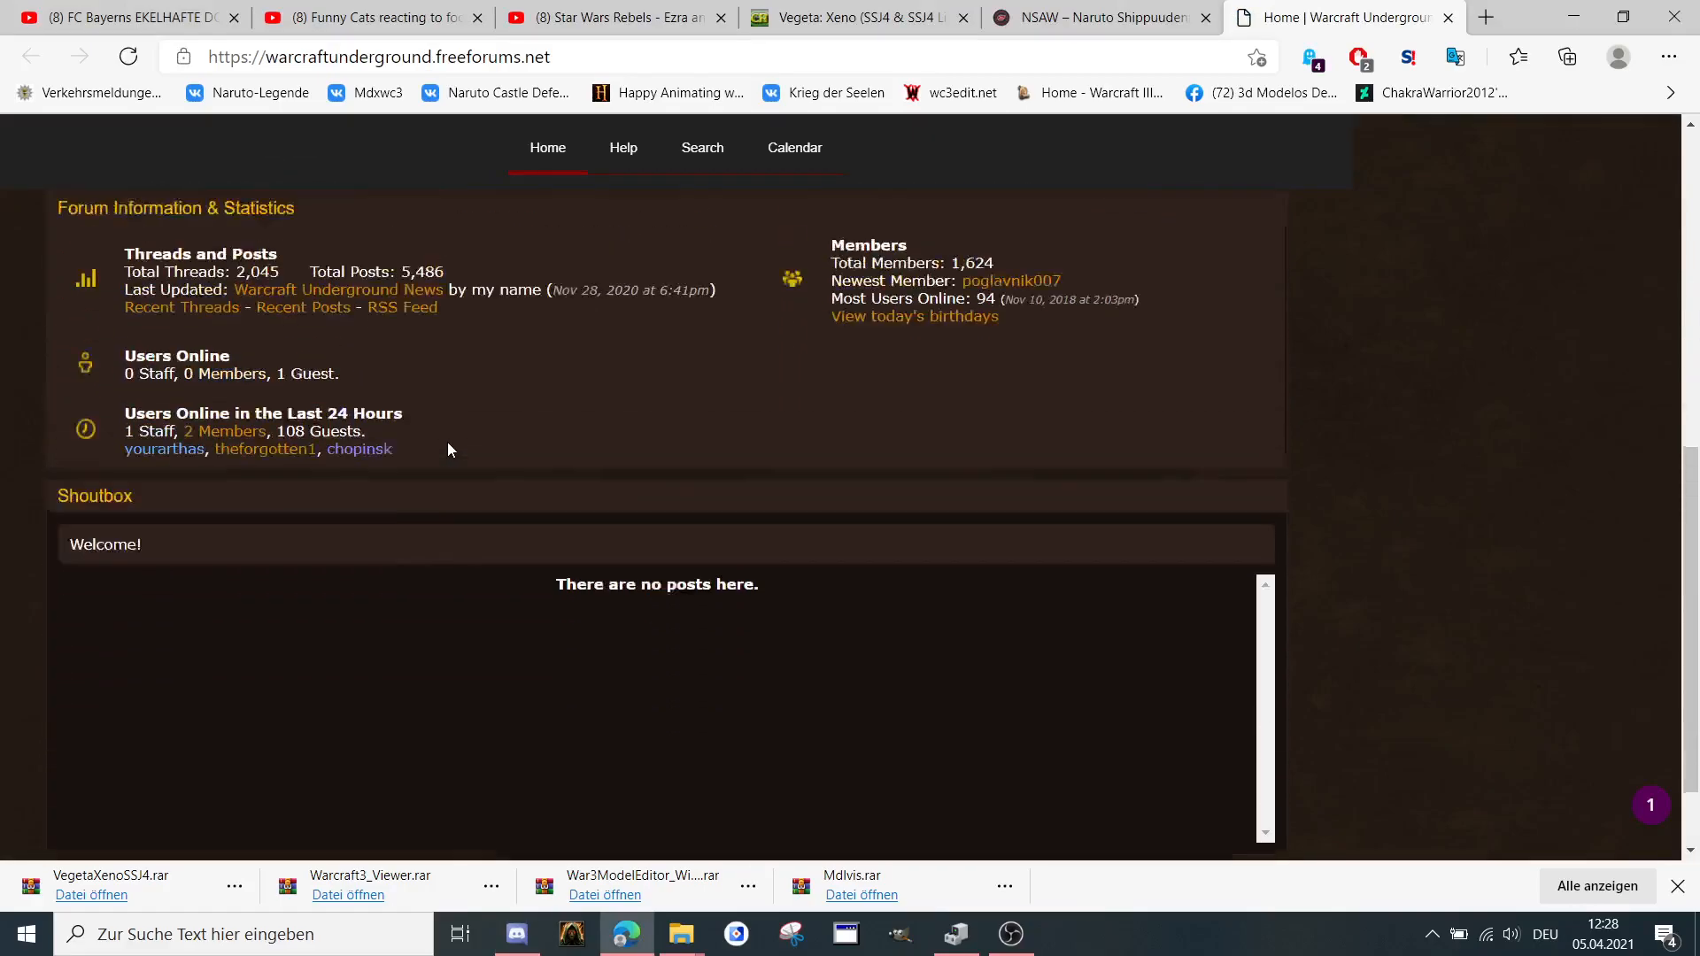
scroll(477, 444, down, 2)
scroll(477, 444, up, 4)
scroll(475, 443, up, 2)
scroll(476, 444, up, 3)
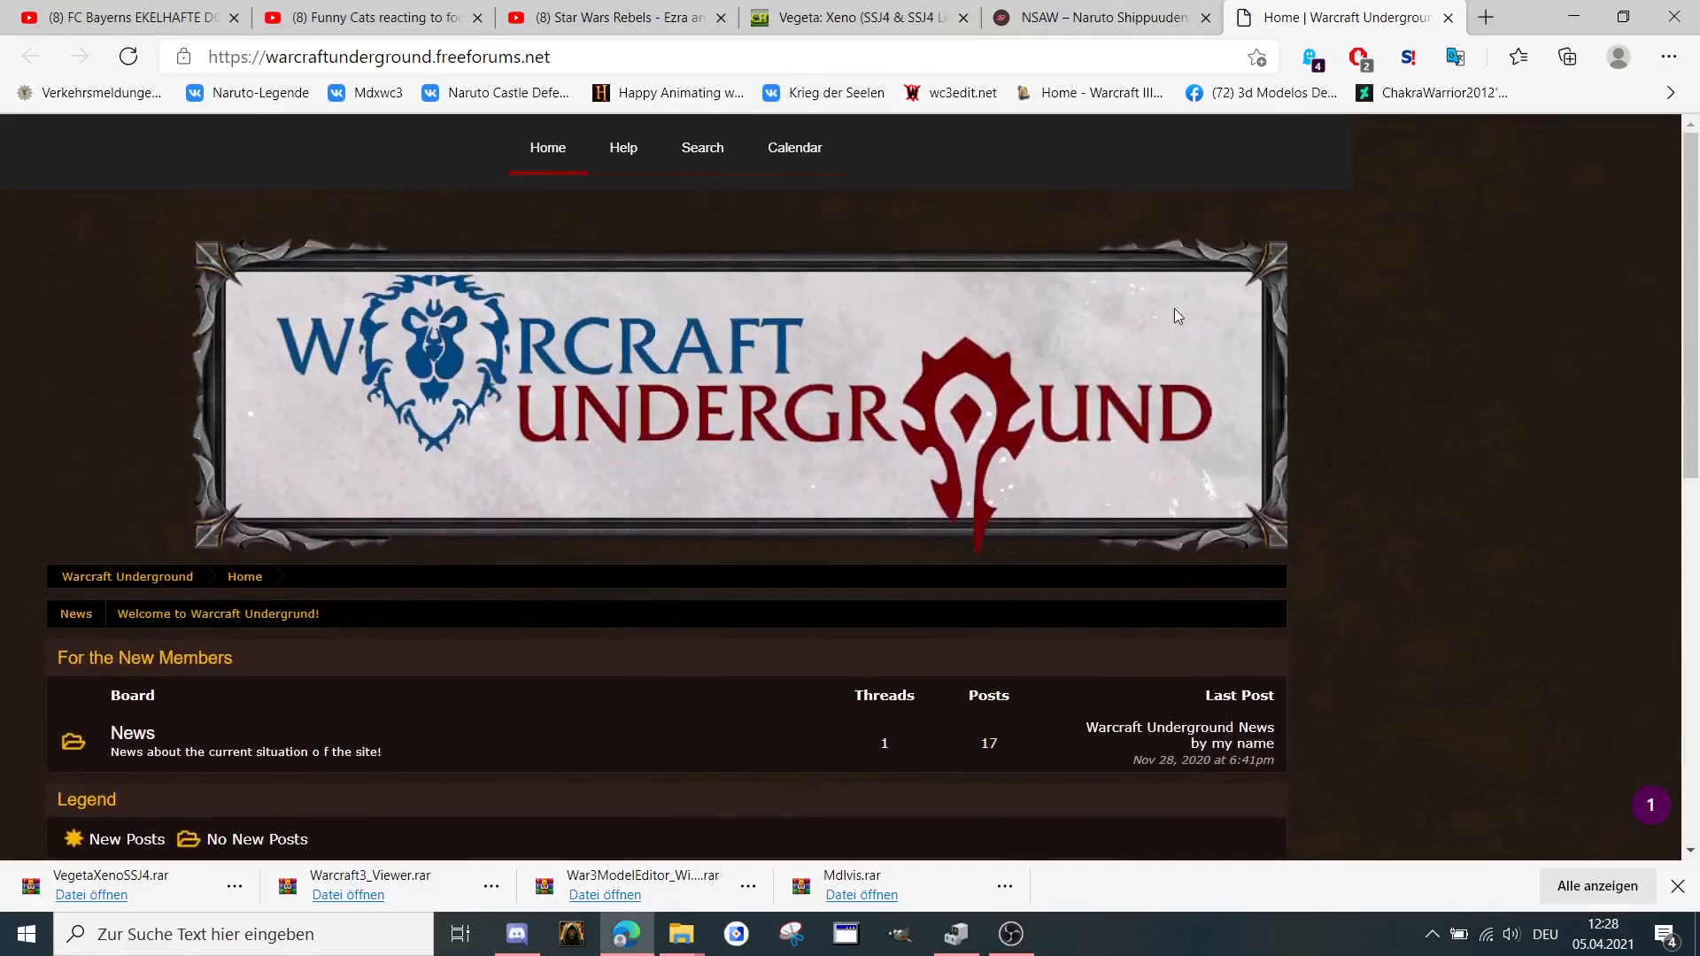
scroll(445, 585, down, 6)
scroll(501, 530, up, 4)
scroll(501, 530, up, 2)
click(517, 934)
click(515, 934)
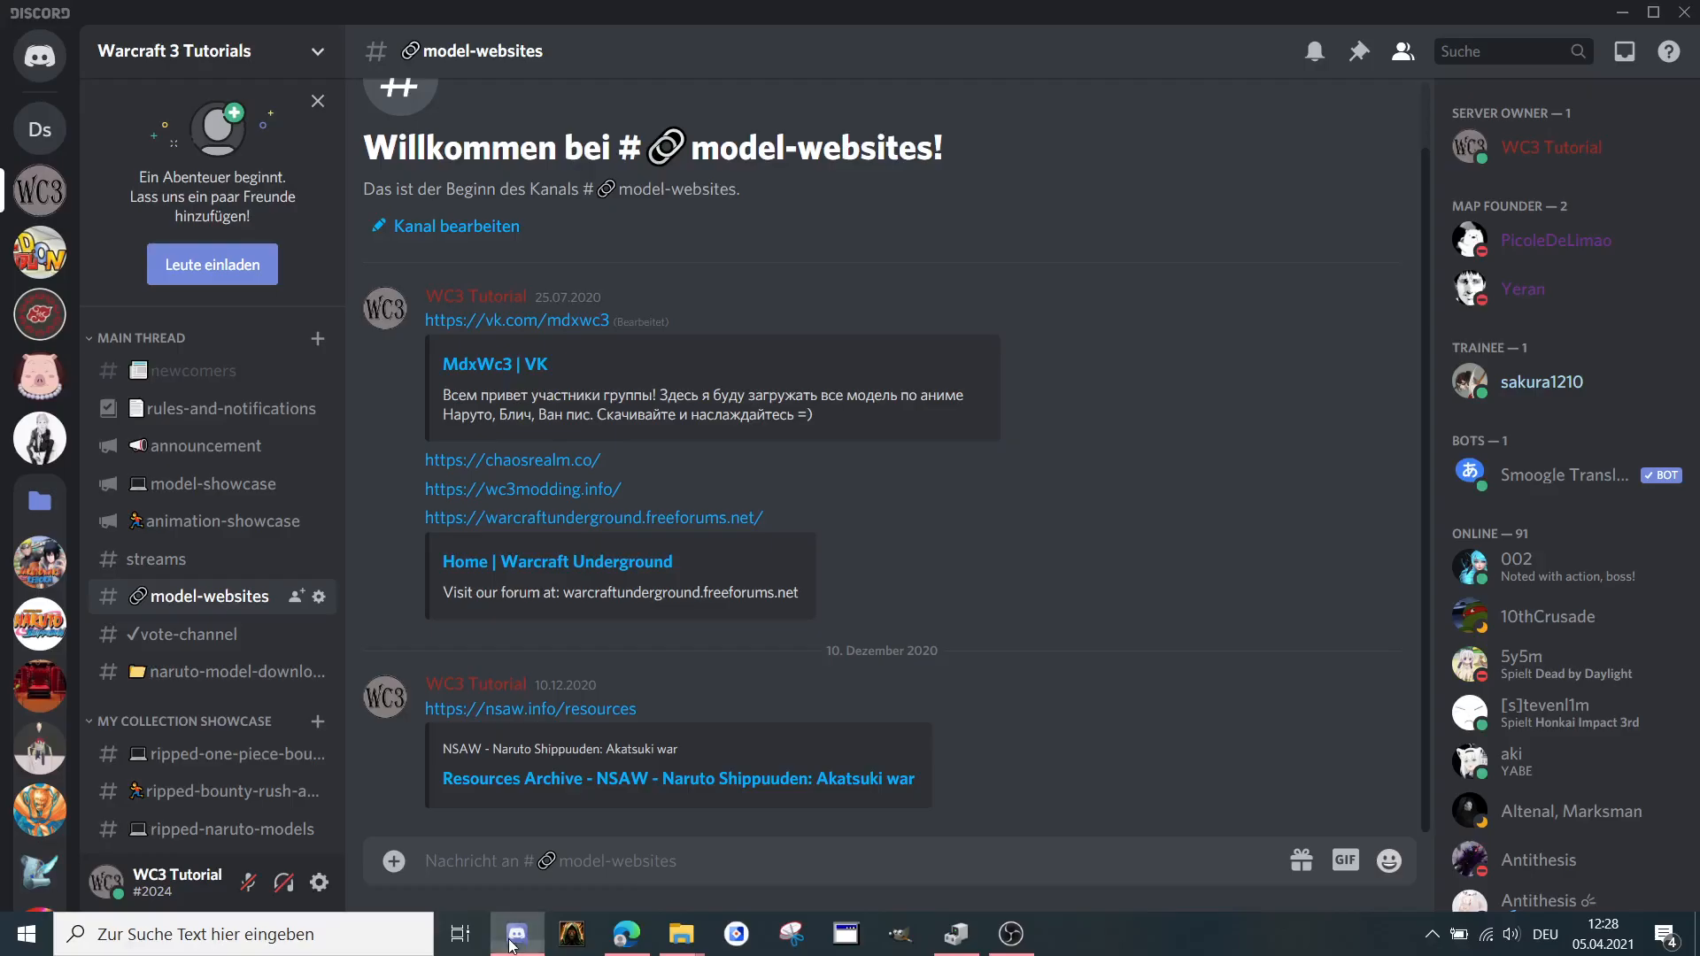
Browse wc3modding.info's latest resources, close the Warcraft Underground tab, and return to Discord.
click(561, 492)
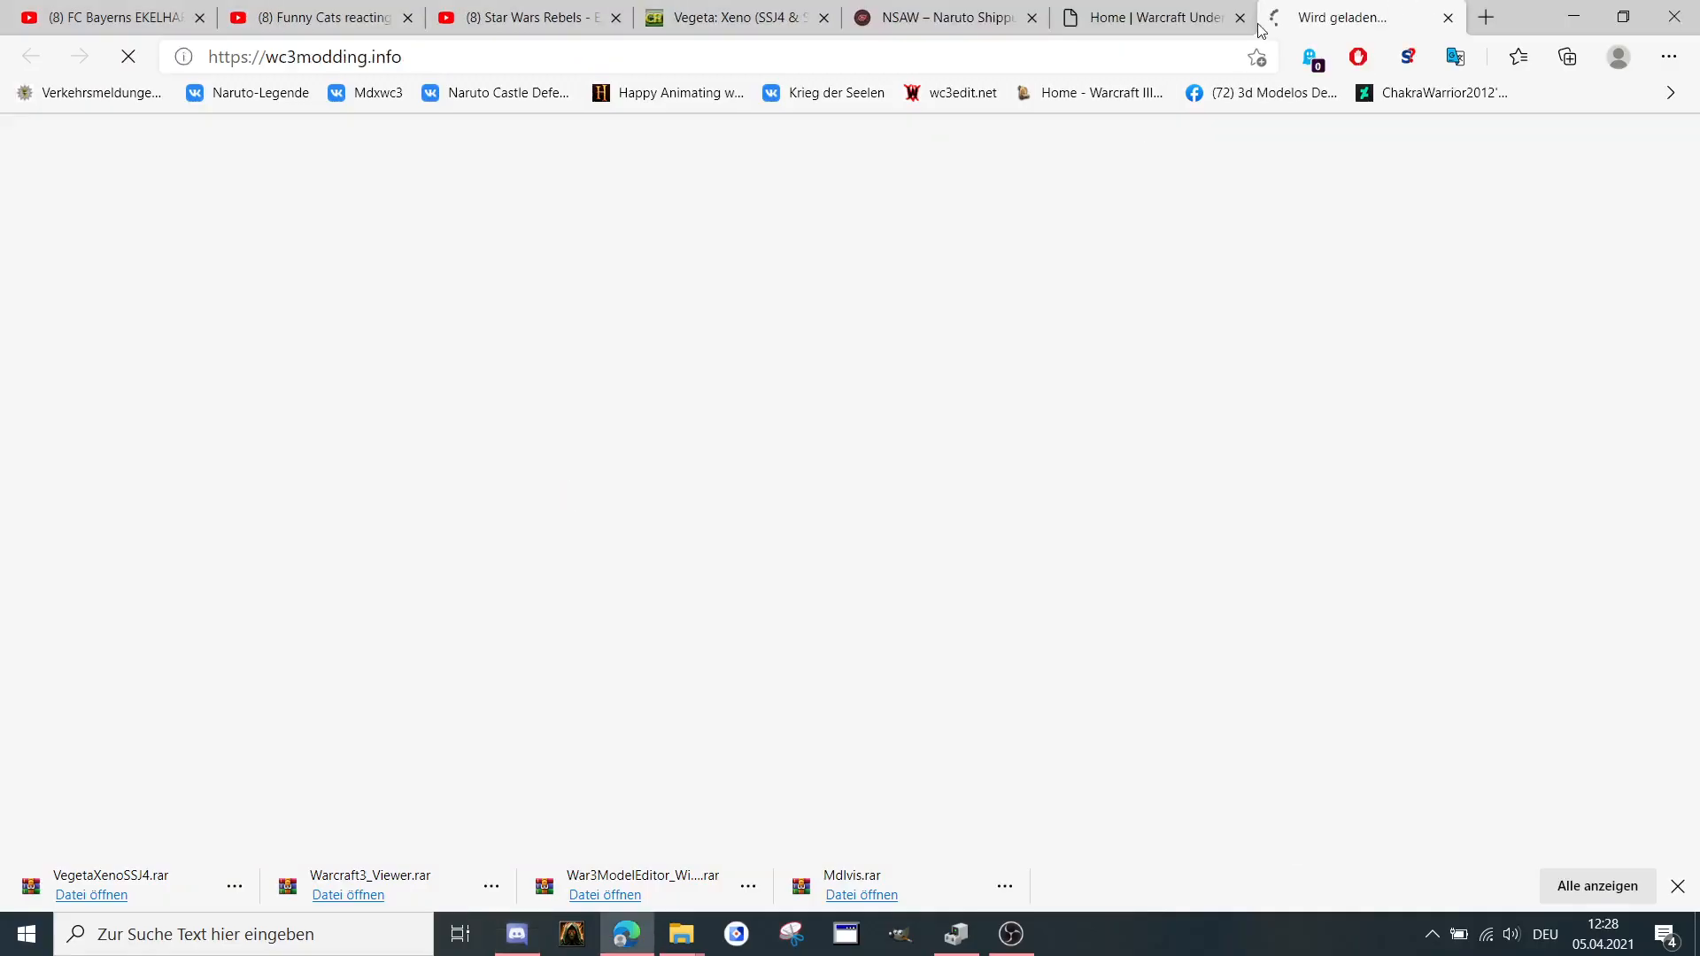
click(1237, 16)
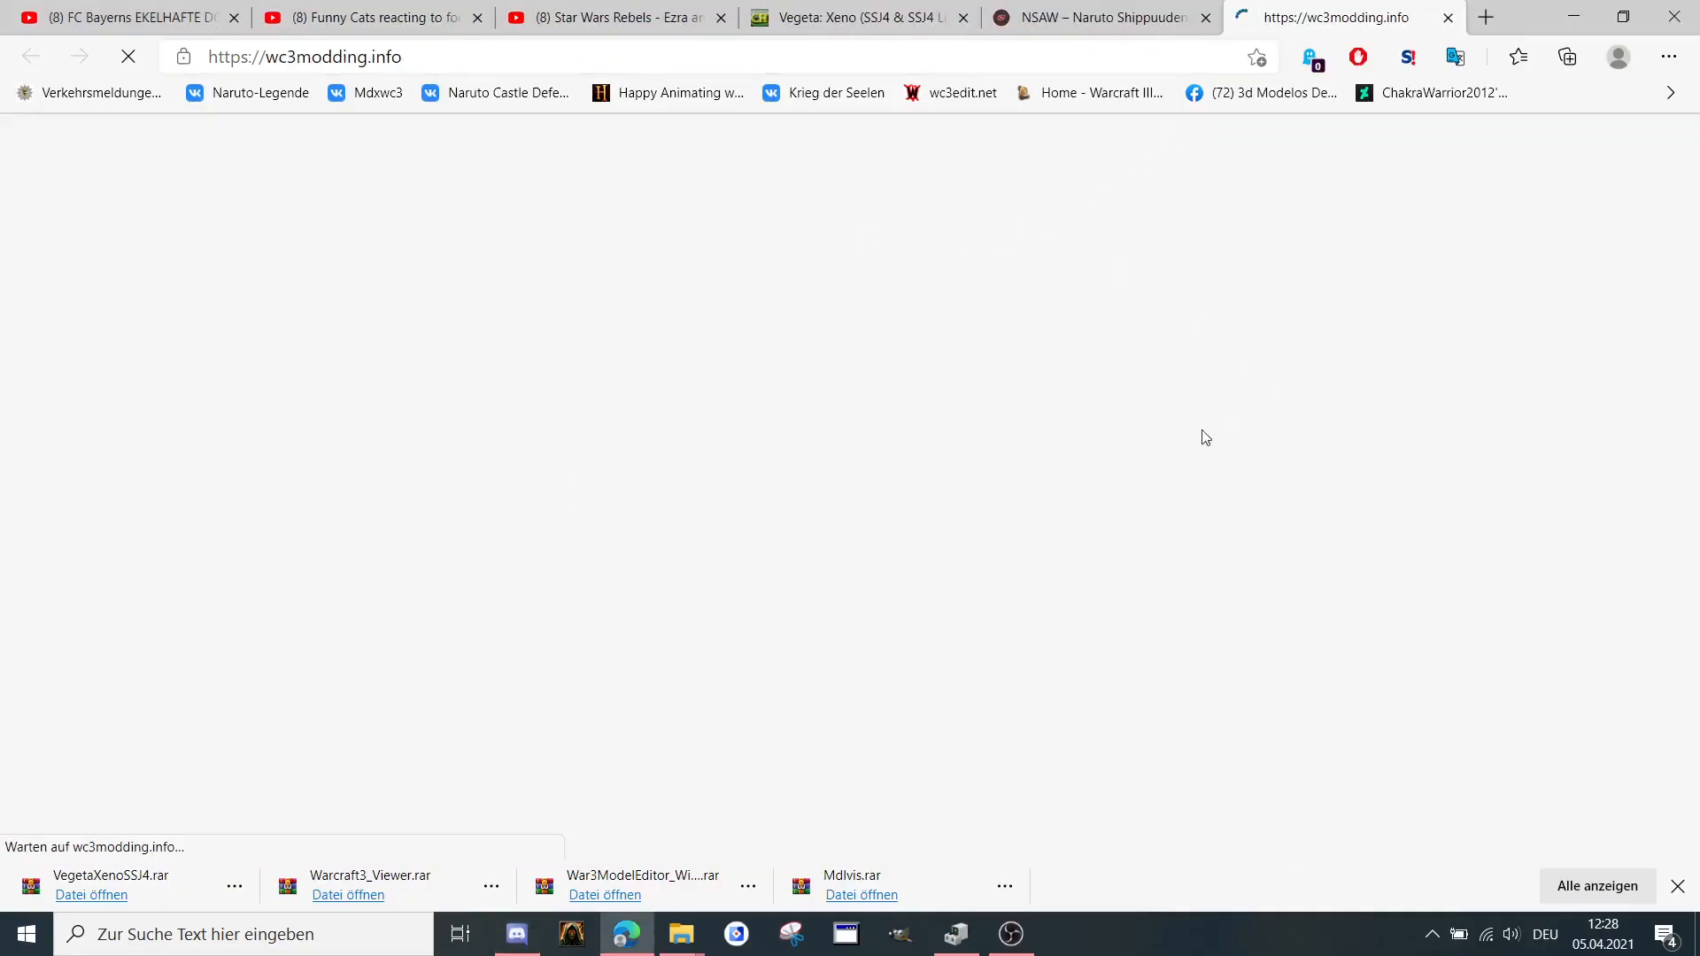
scroll(880, 338, down, 5)
scroll(880, 338, down, 3)
scroll(881, 338, up, 3)
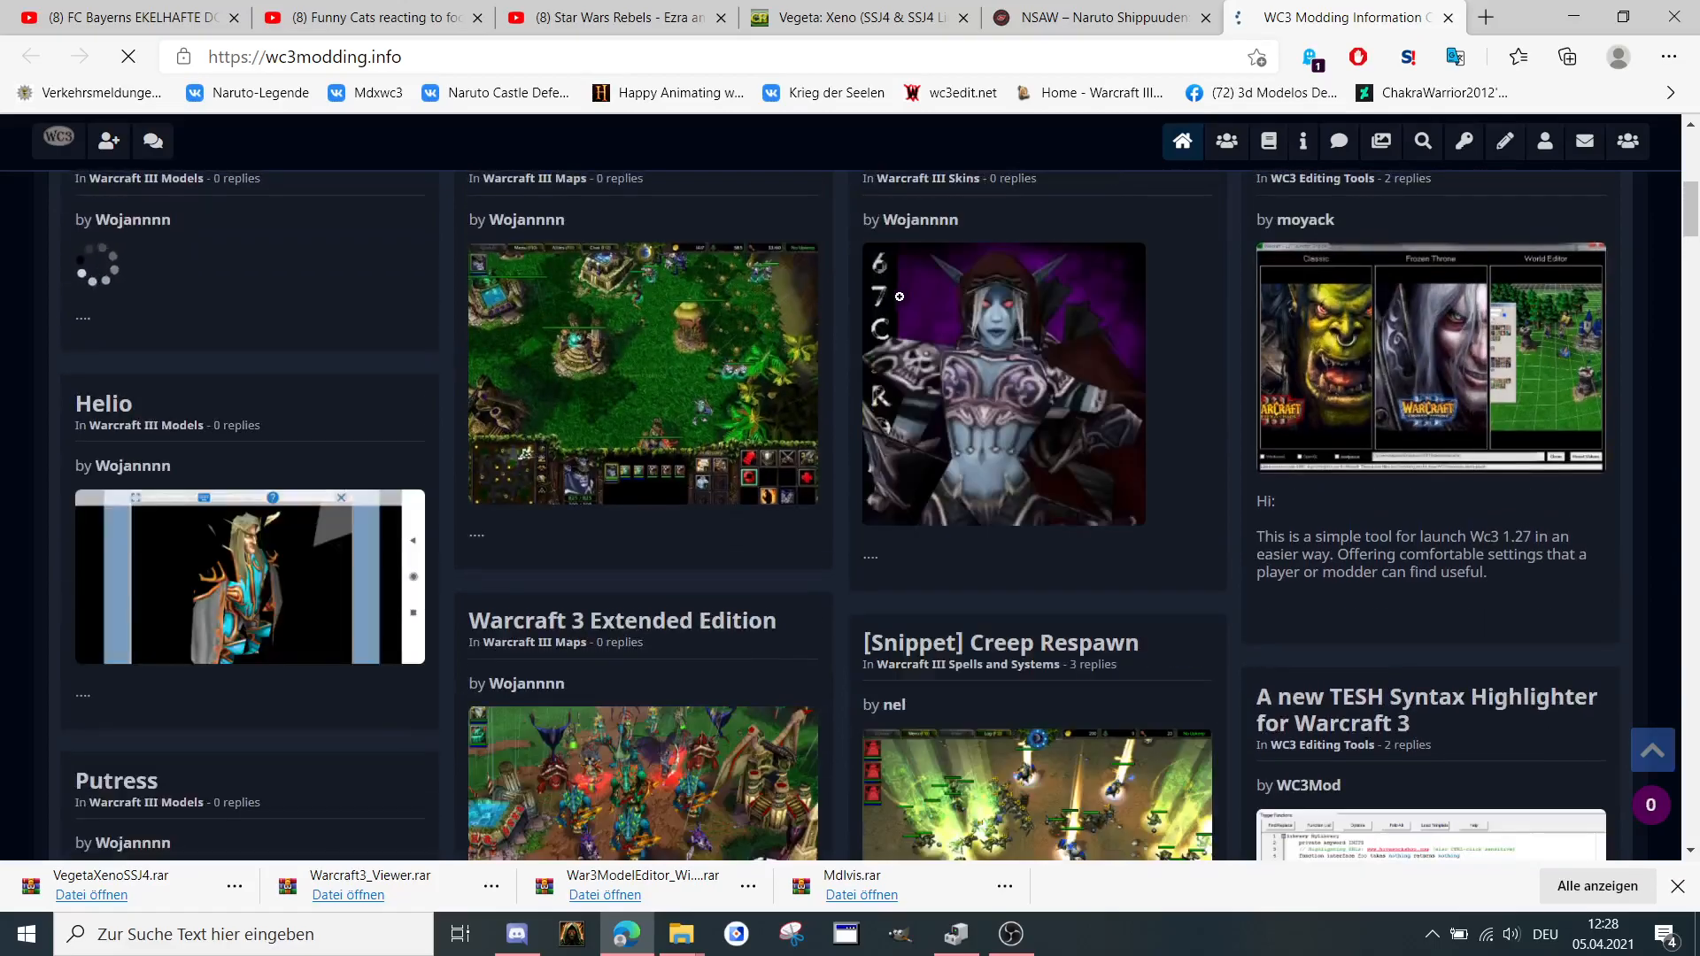
scroll(908, 280, down, 5)
scroll(907, 280, down, 4)
scroll(901, 286, down, 4)
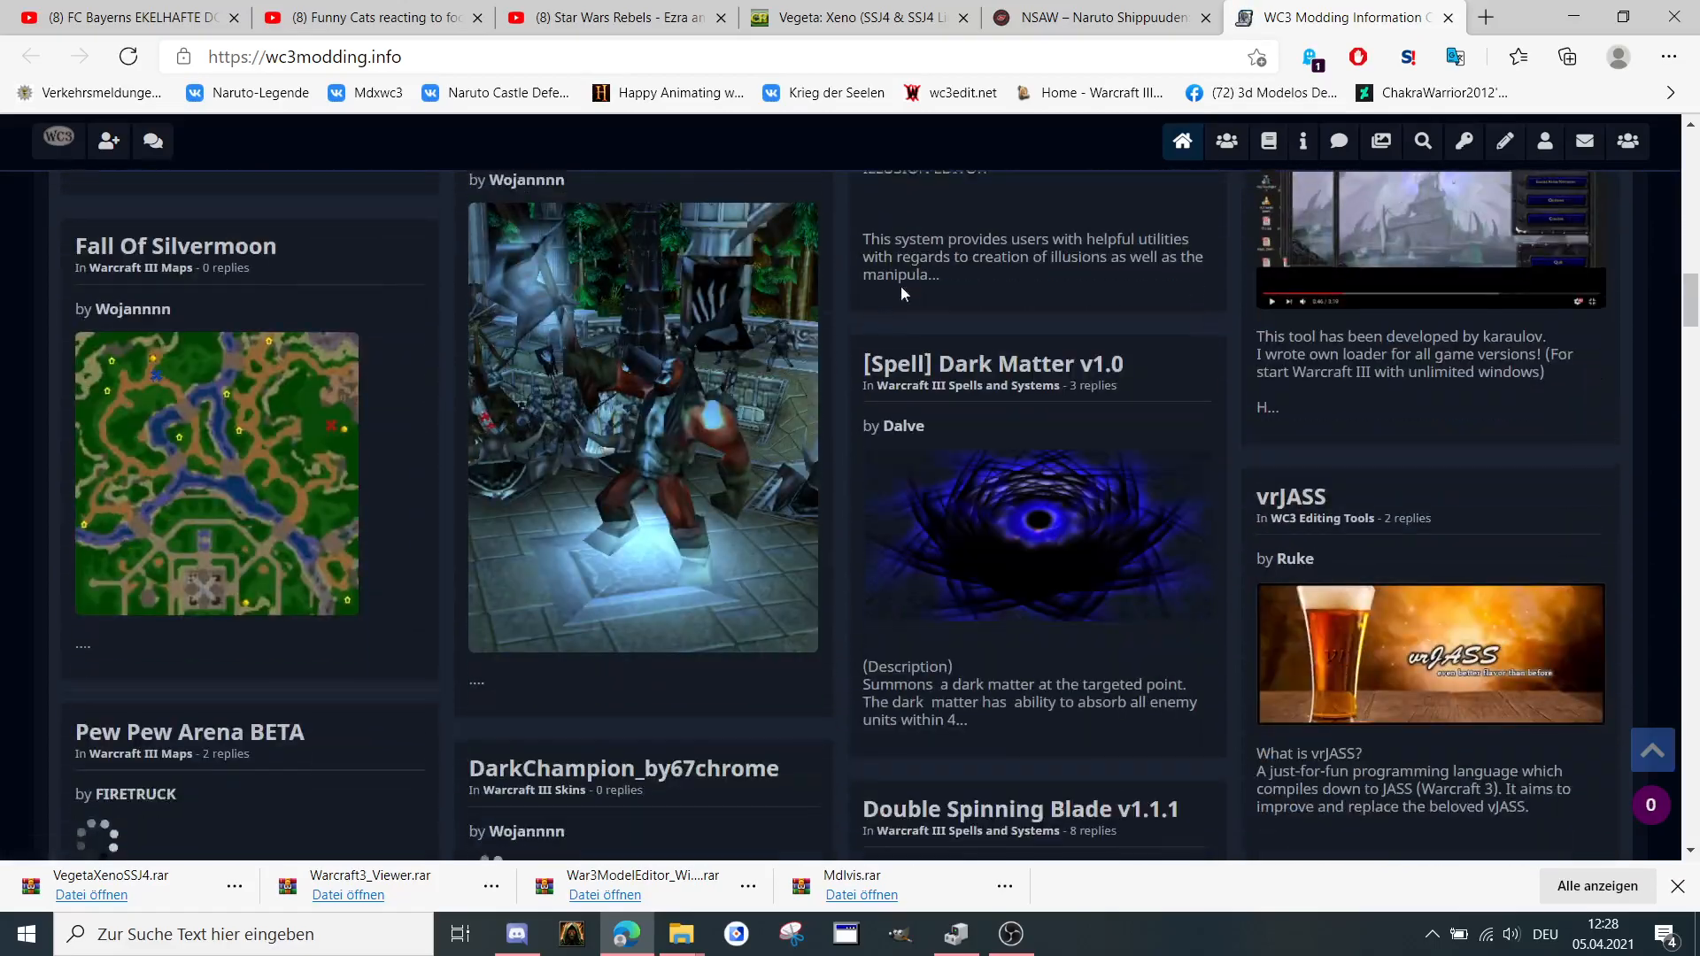
scroll(901, 285, down, 3)
scroll(790, 331, down, 4)
scroll(790, 331, up, 4)
scroll(836, 417, up, 5)
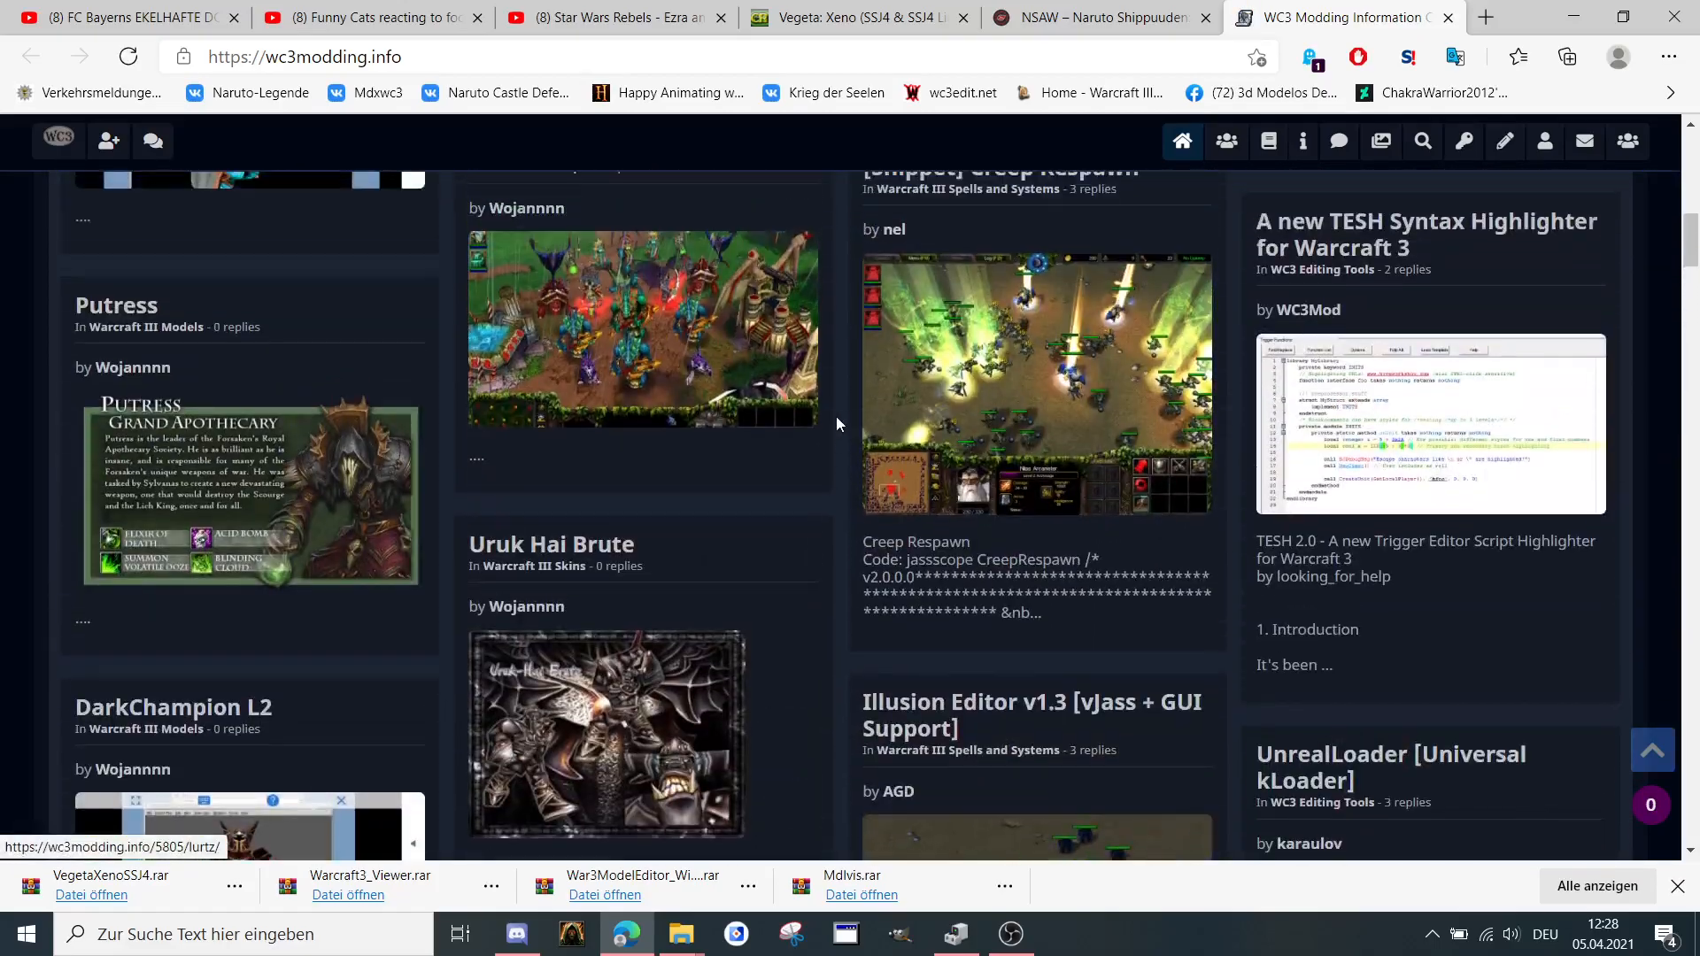
scroll(836, 416, up, 6)
scroll(842, 416, up, 3)
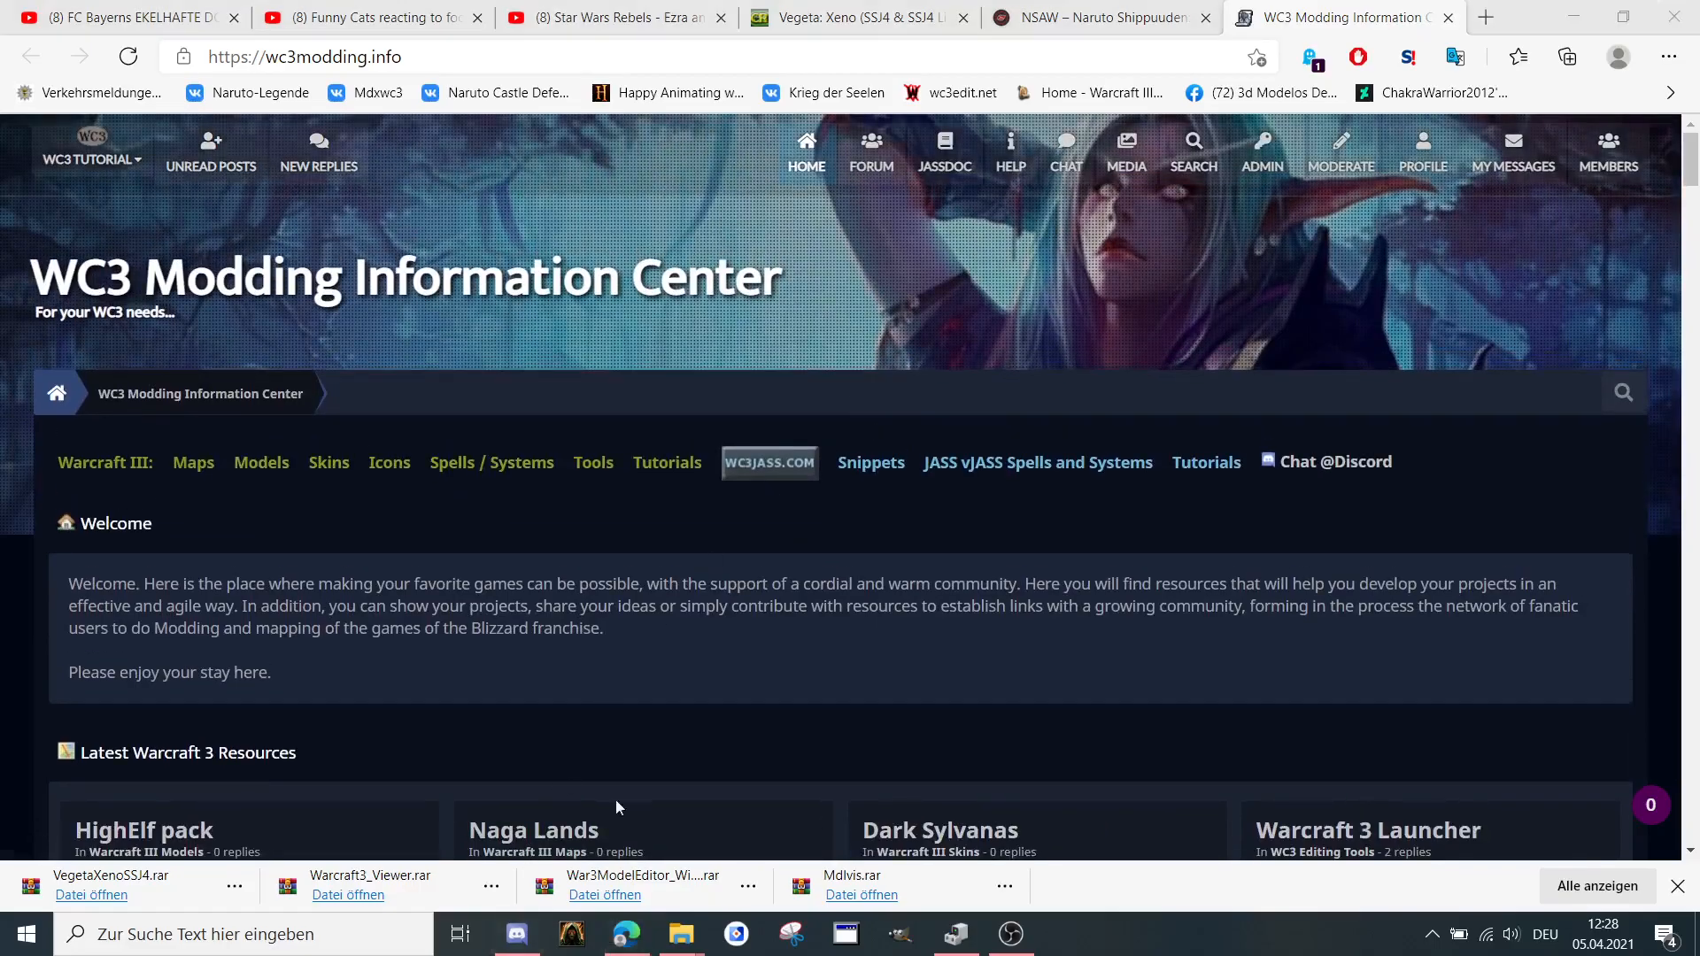
click(516, 933)
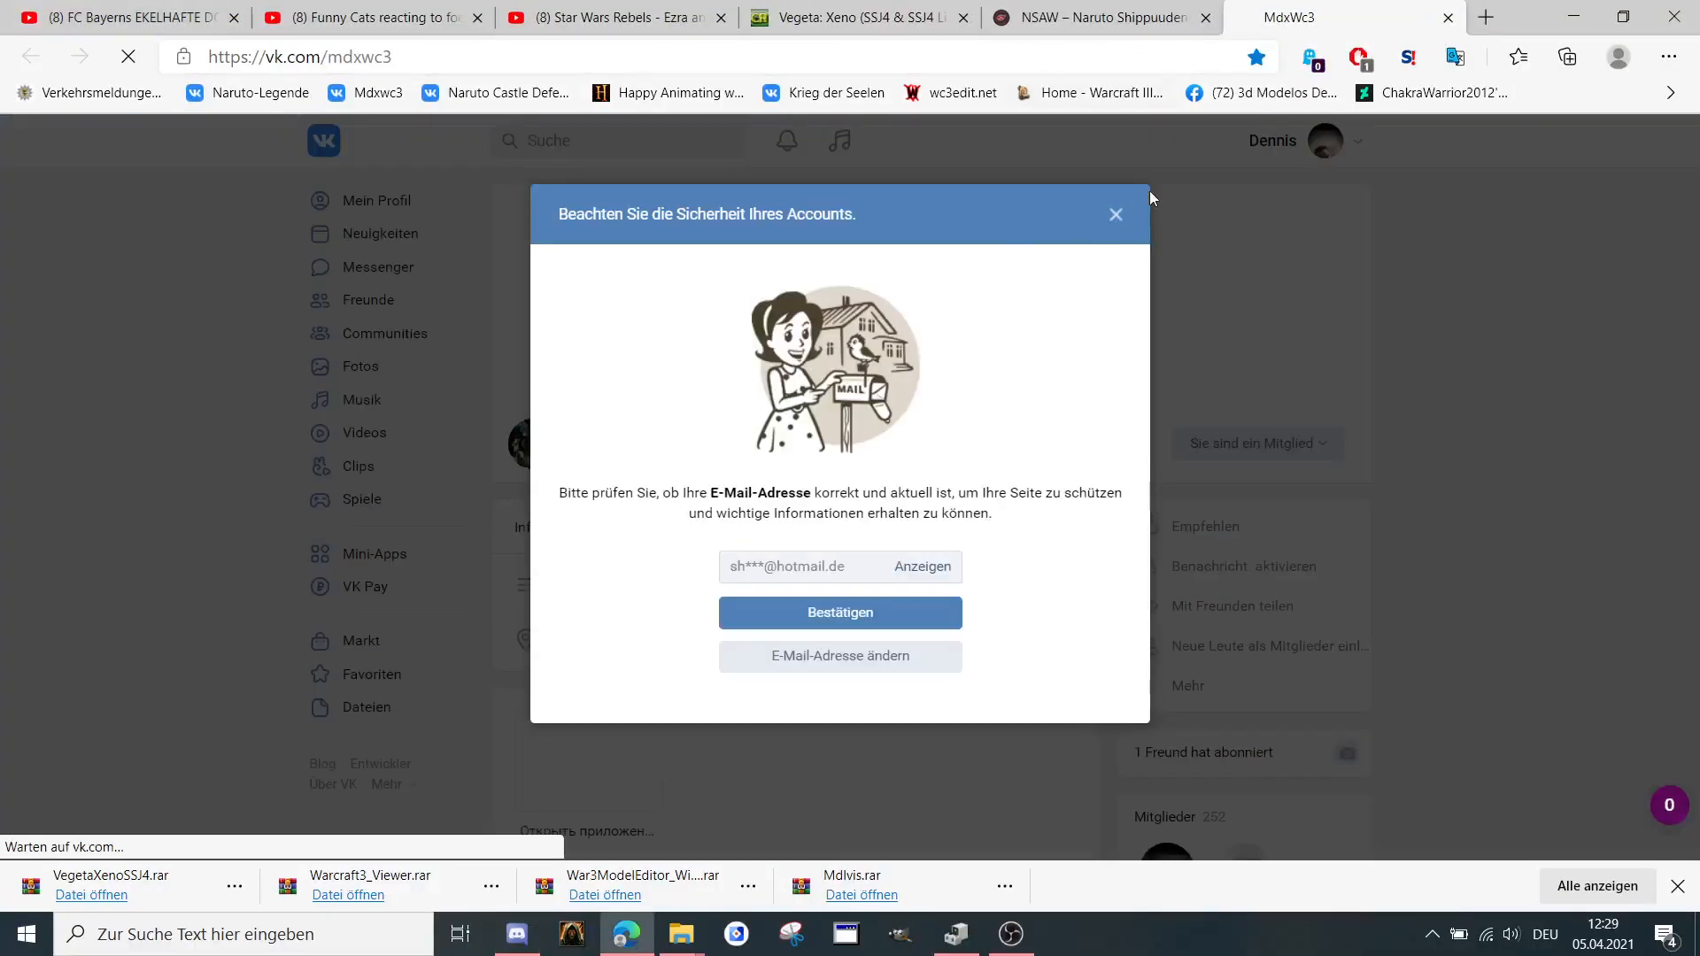
Dismiss VK's account security notice on the MdxWc3 community page.
click(1114, 216)
scroll(850, 504, down, 5)
scroll(850, 505, down, 5)
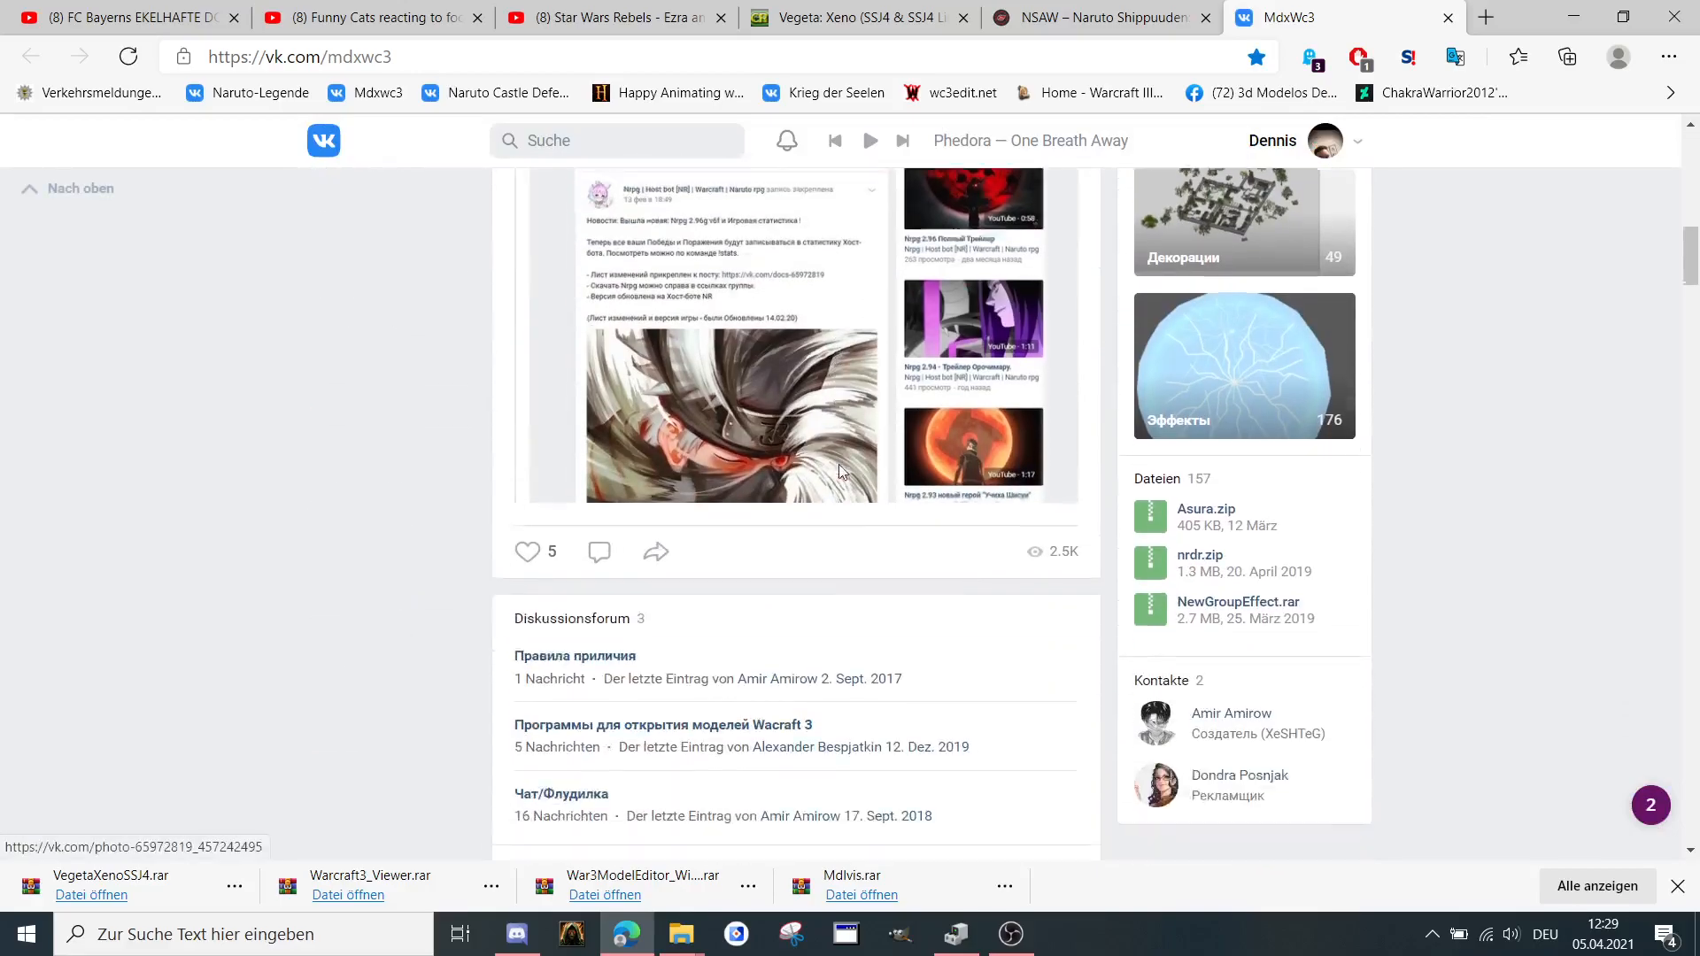
scroll(851, 479, down, 5)
scroll(854, 452, down, 5)
scroll(863, 438, down, 5)
scroll(877, 426, down, 5)
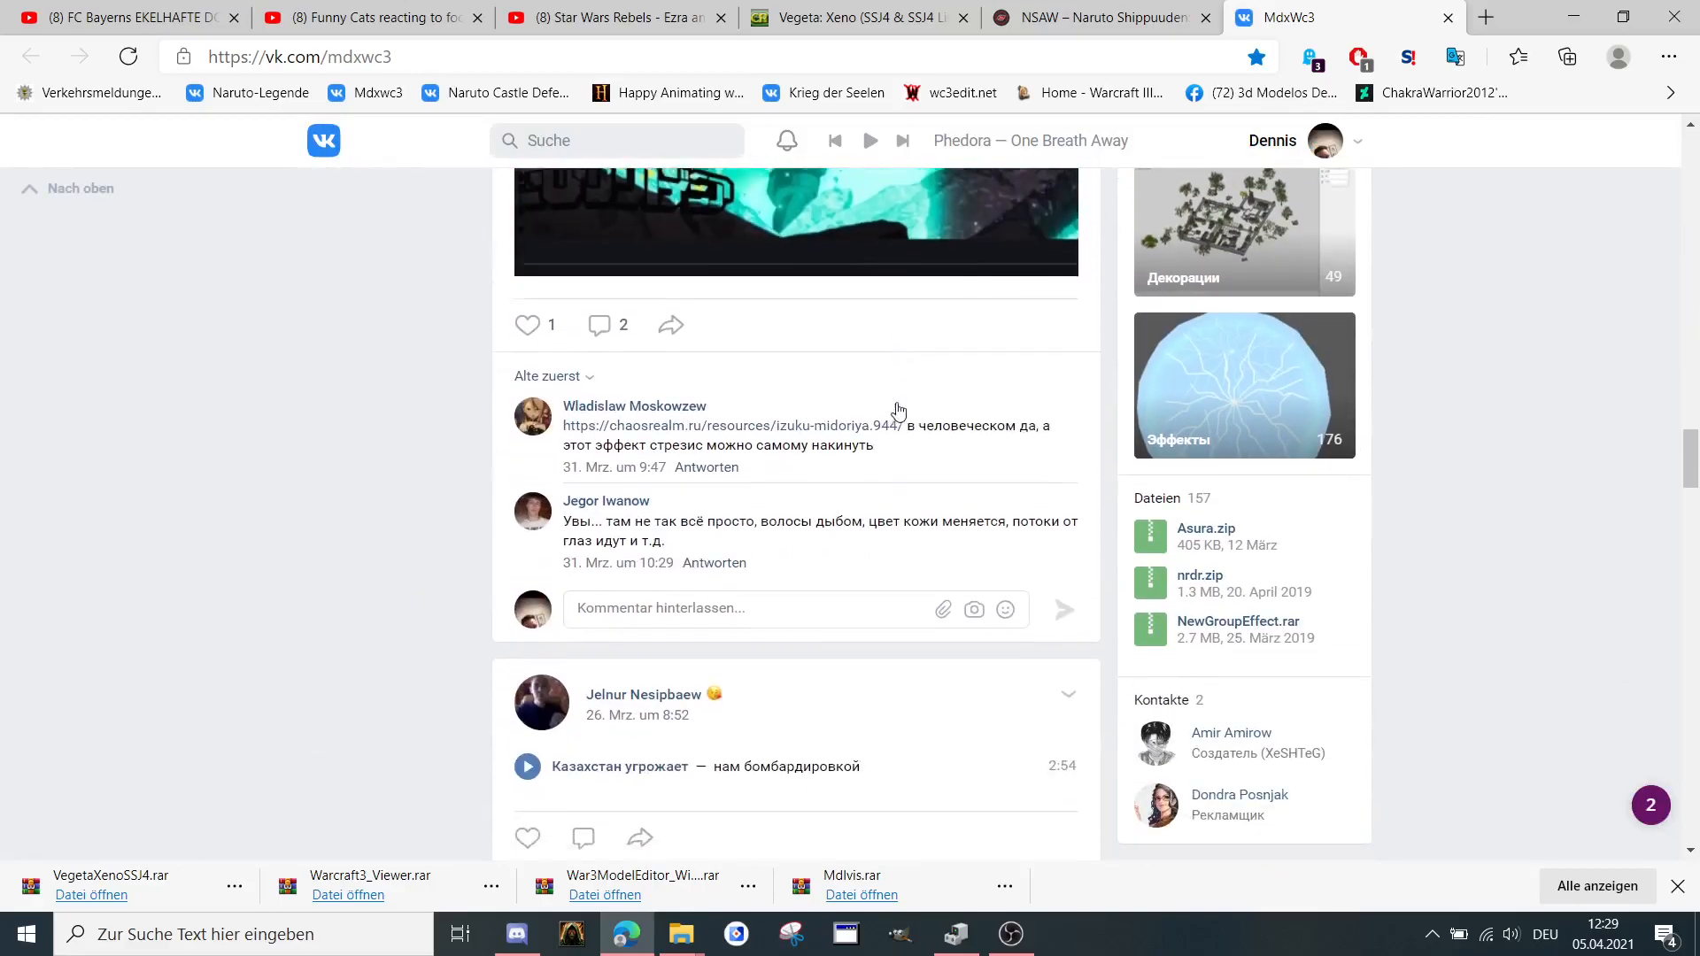
scroll(903, 420, down, 5)
scroll(902, 420, down, 5)
scroll(910, 420, down, 5)
scroll(917, 421, down, 5)
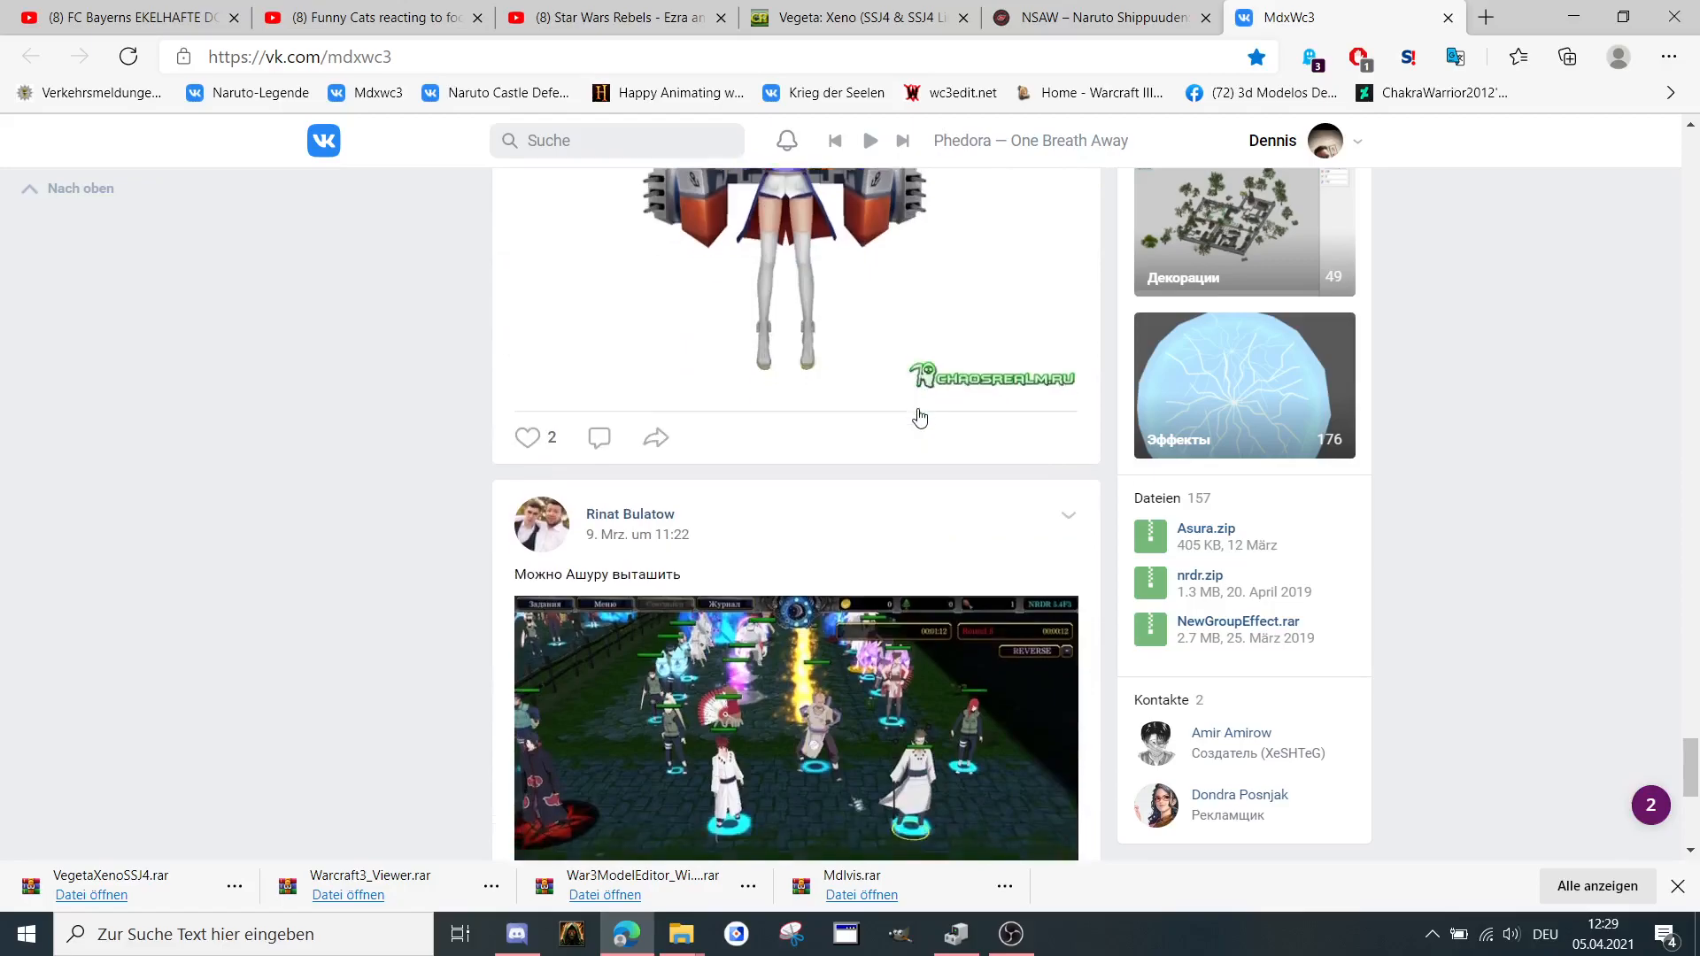
scroll(923, 423, down, 5)
scroll(924, 424, up, 3)
scroll(930, 425, up, 2)
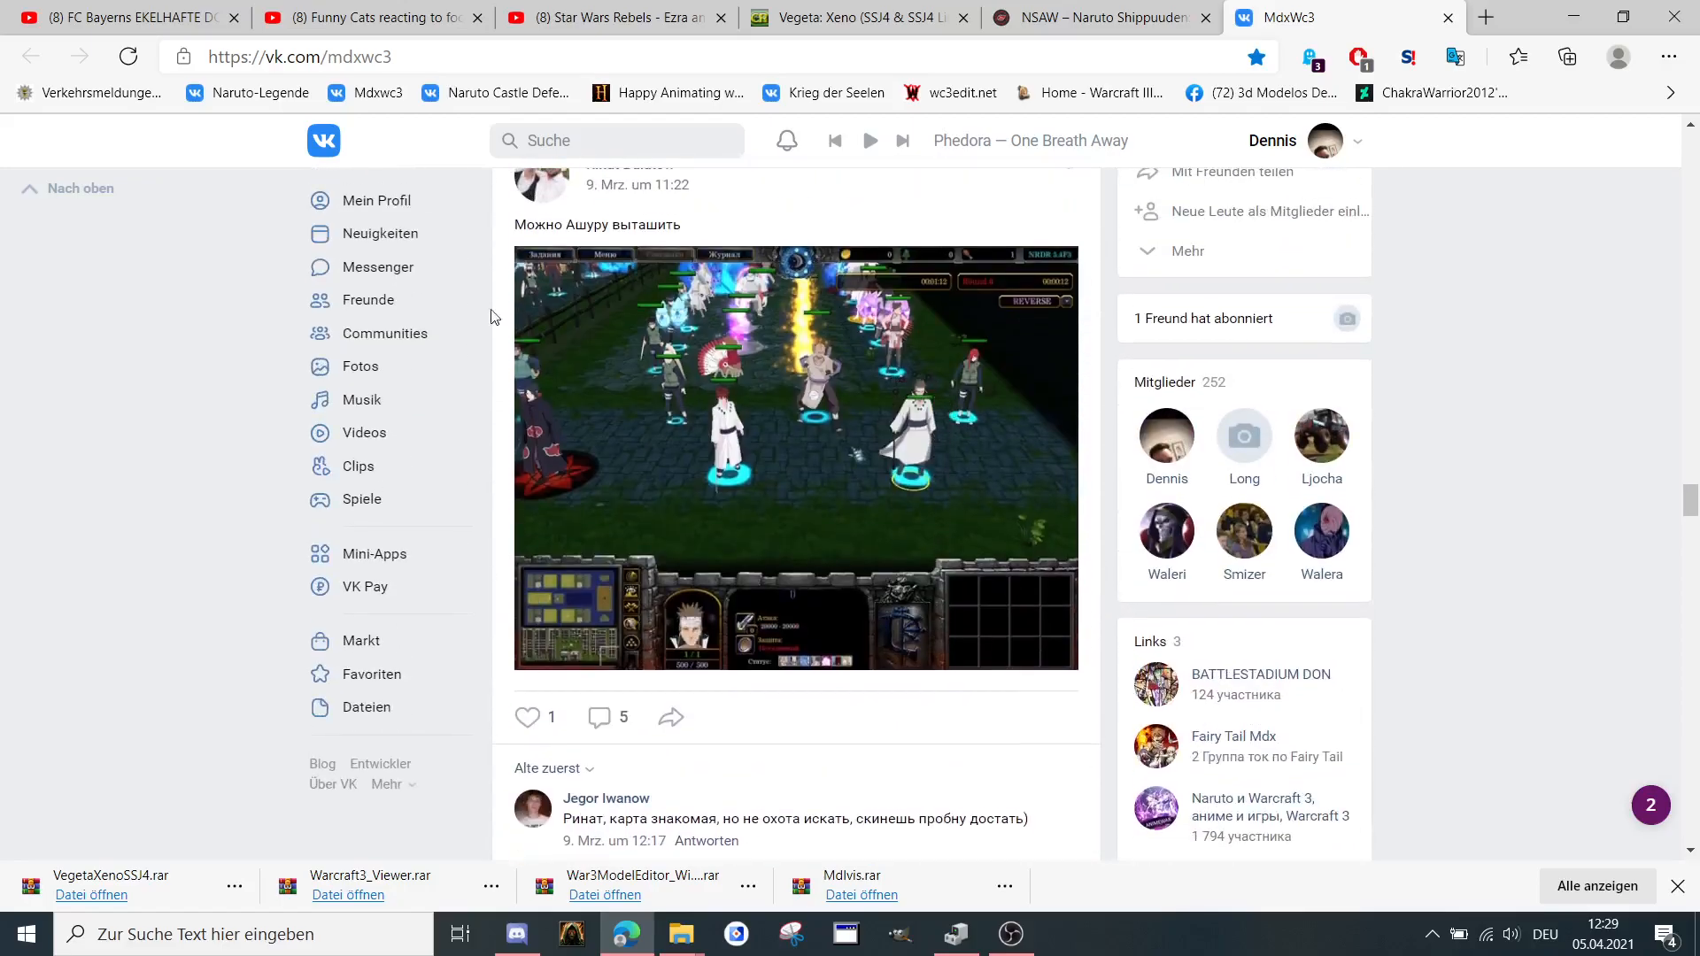
scroll(1076, 407, down, 5)
scroll(868, 444, down, 5)
scroll(877, 425, down, 5)
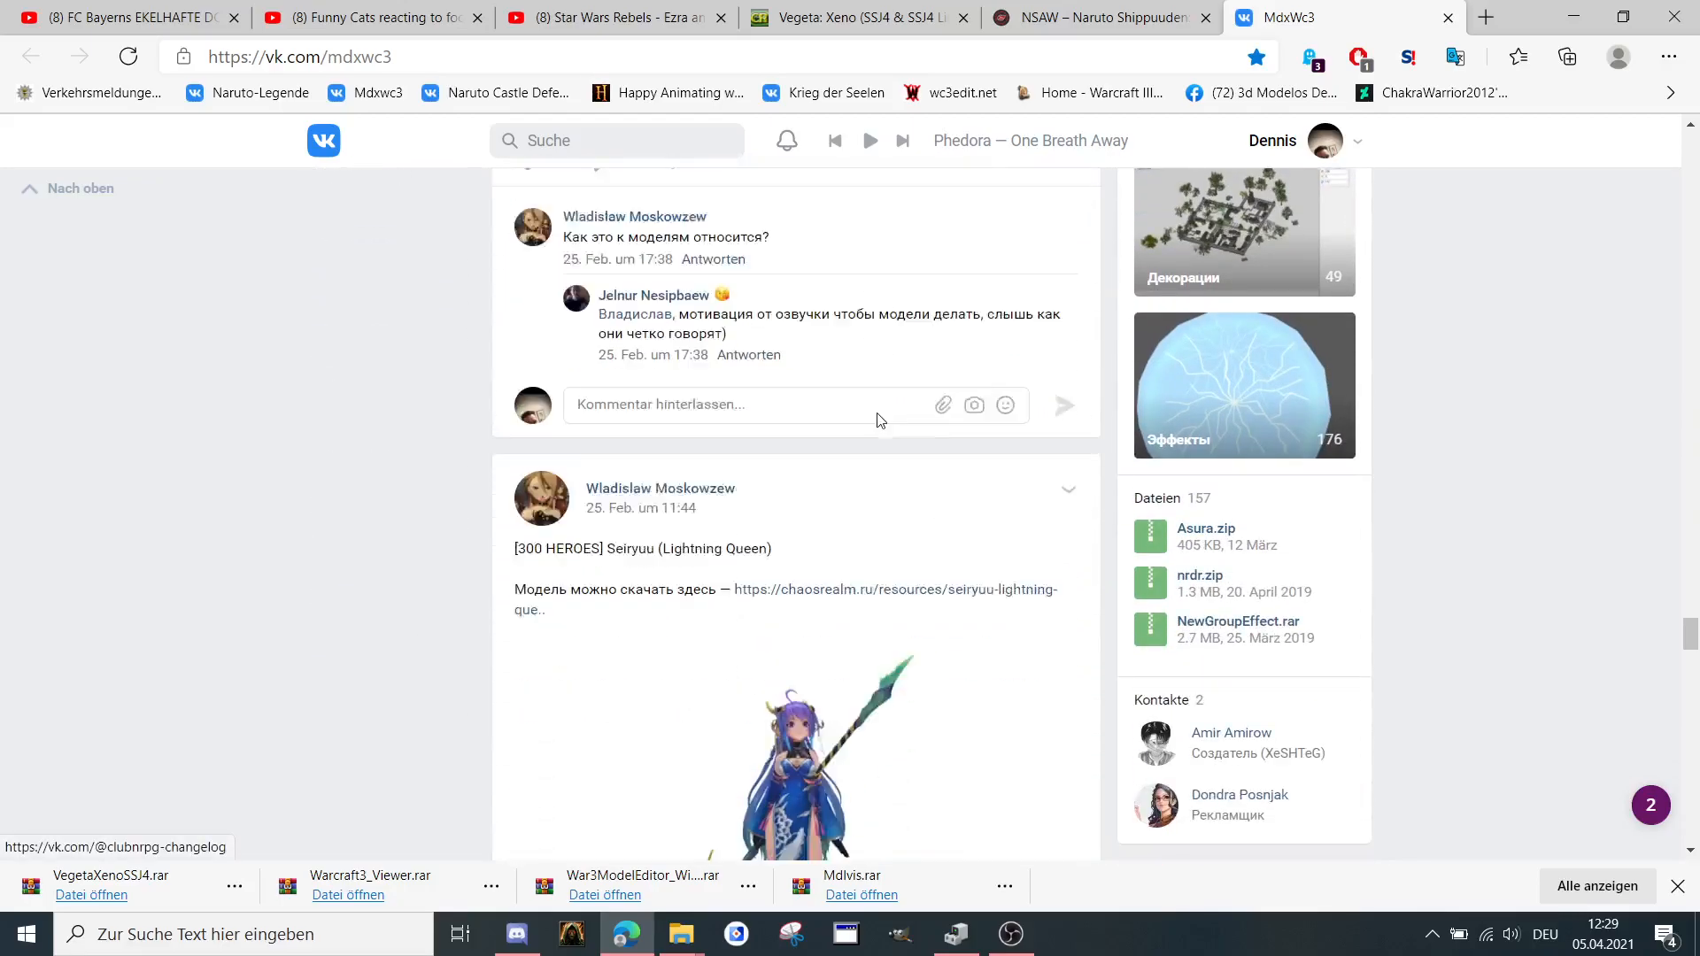
scroll(883, 414, down, 3)
scroll(883, 415, down, 5)
scroll(883, 415, down, 5)
scroll(887, 415, down, 5)
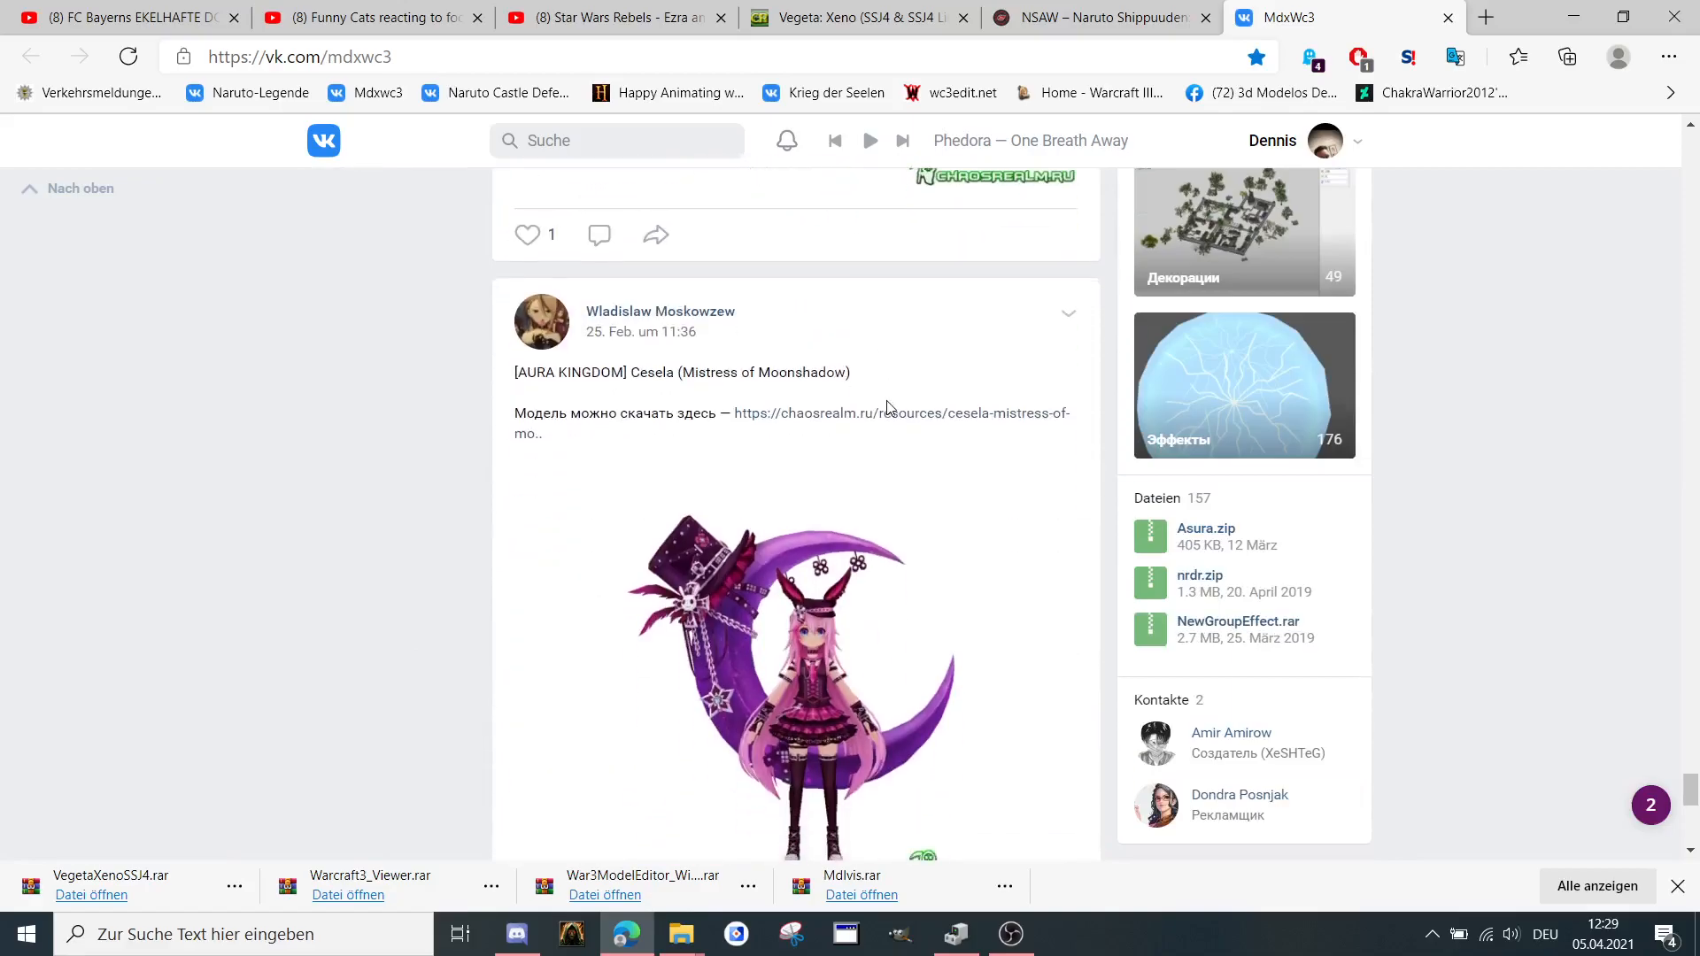
scroll(891, 414, down, 5)
scroll(890, 413, down, 5)
scroll(893, 410, down, 5)
scroll(897, 406, down, 5)
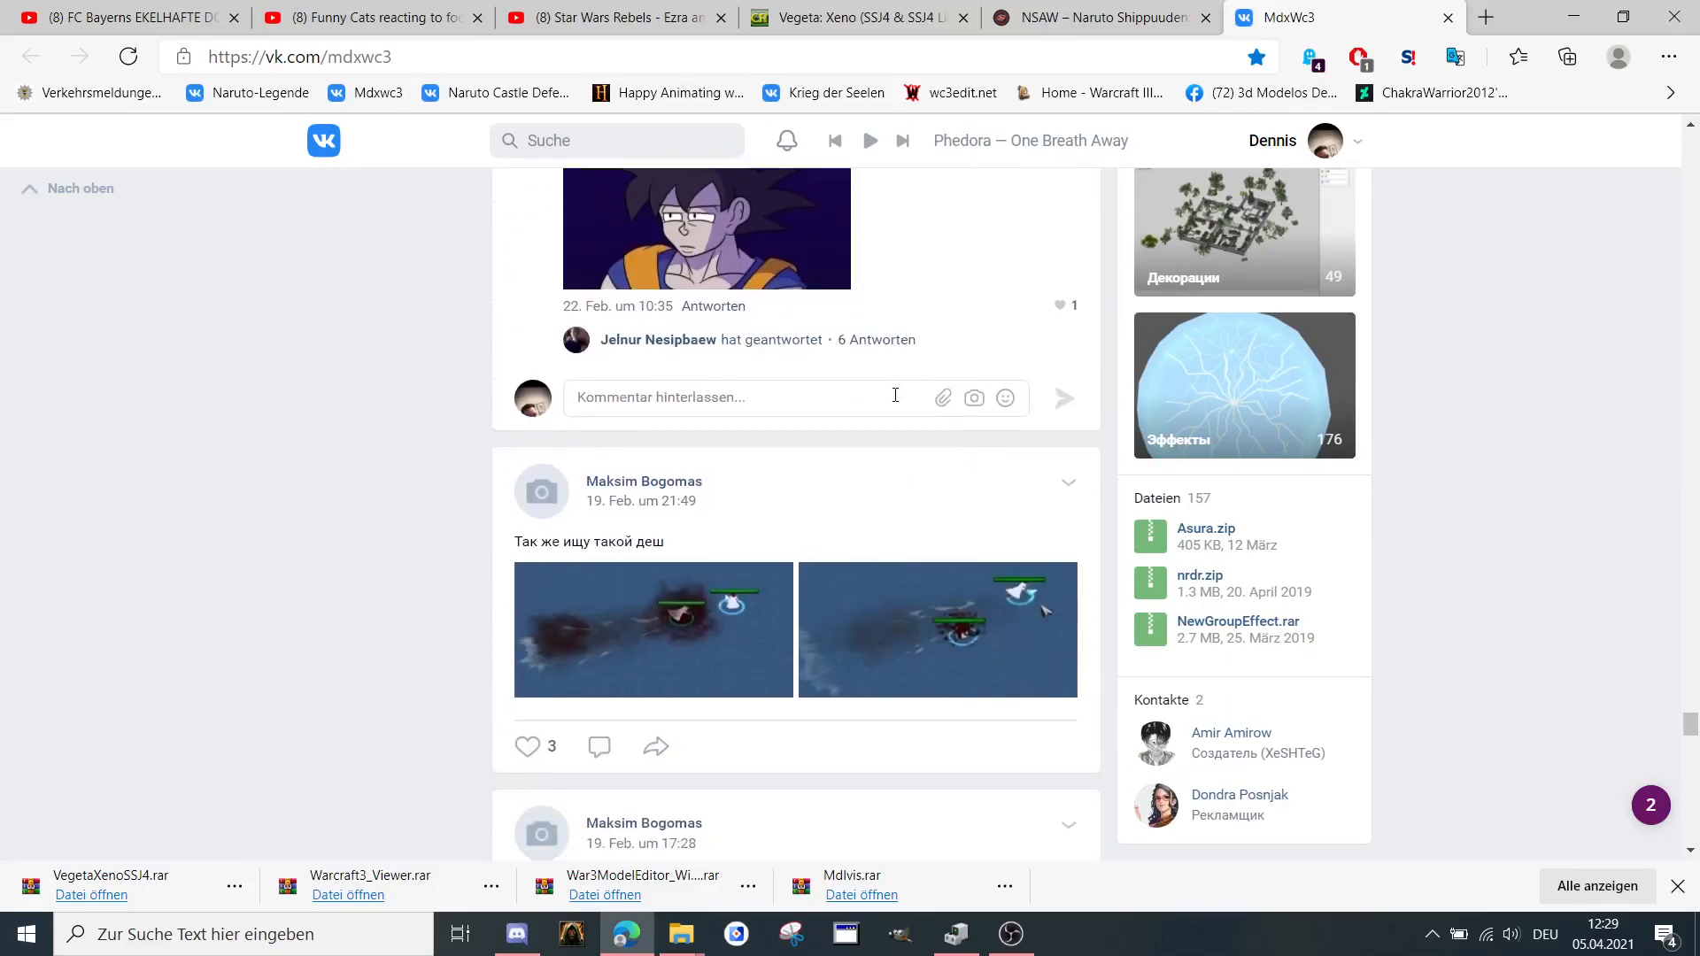
scroll(900, 398, down, 5)
scroll(900, 399, down, 5)
scroll(903, 392, down, 5)
scroll(903, 392, down, 4)
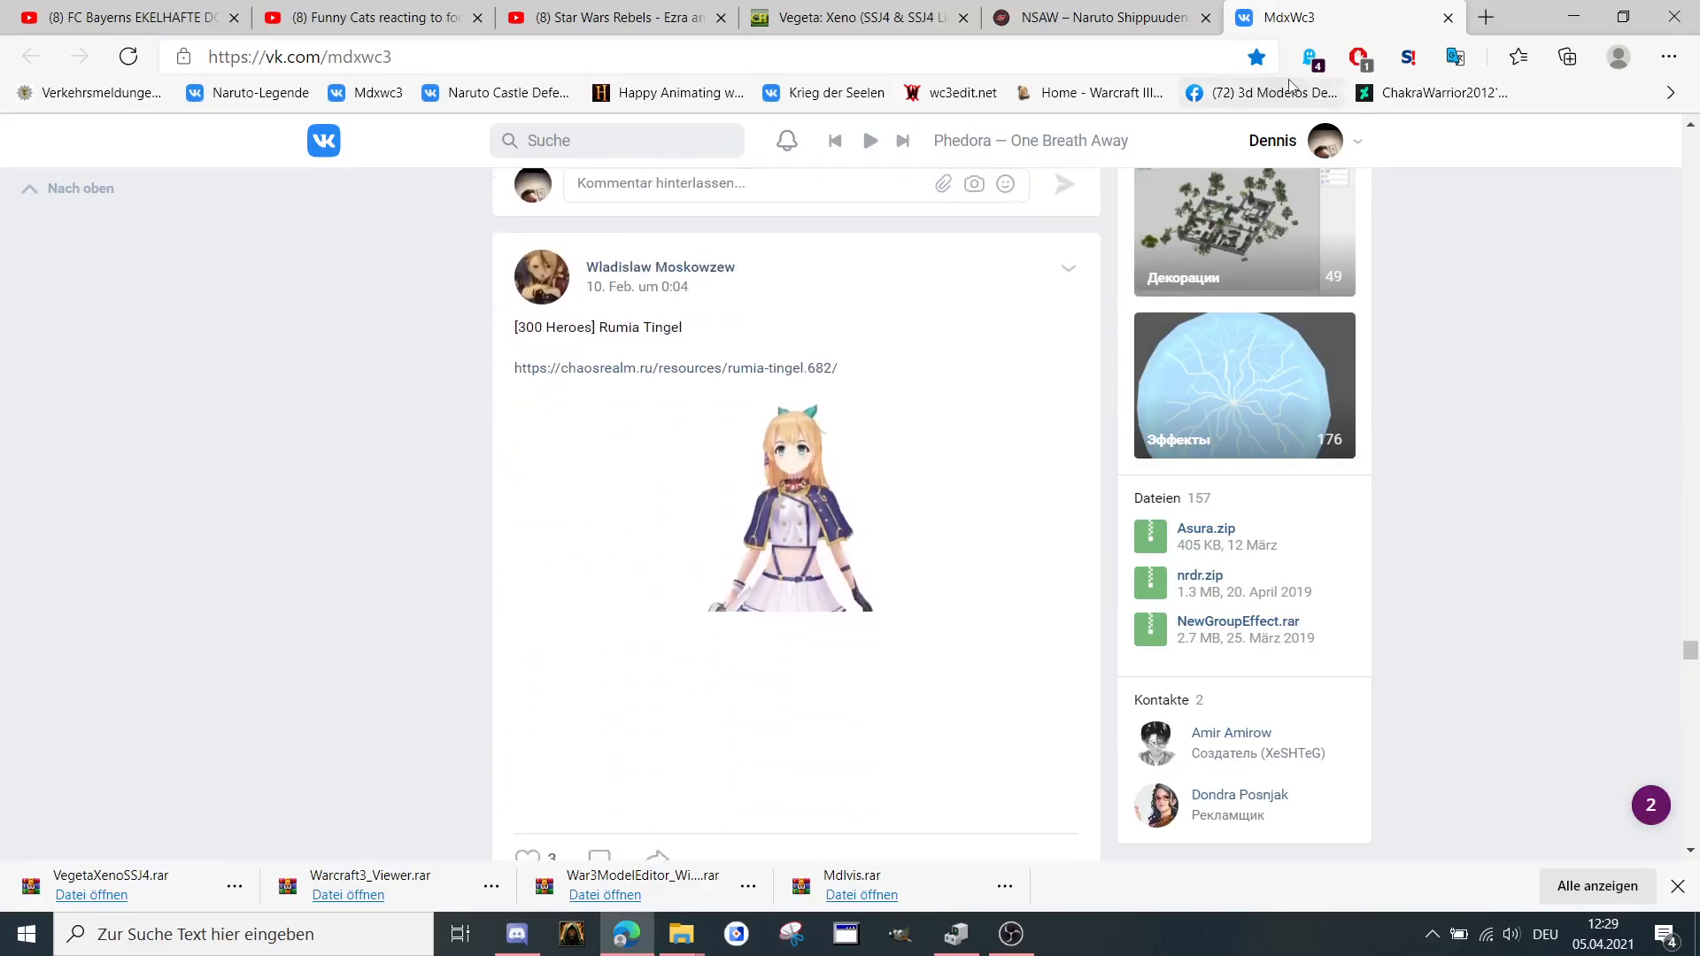
scroll(903, 391, down, 2)
Close the VK tab, go to hiveworkshop.com's Warcraft 3 Custom Models listing and select its address.
click(1450, 17)
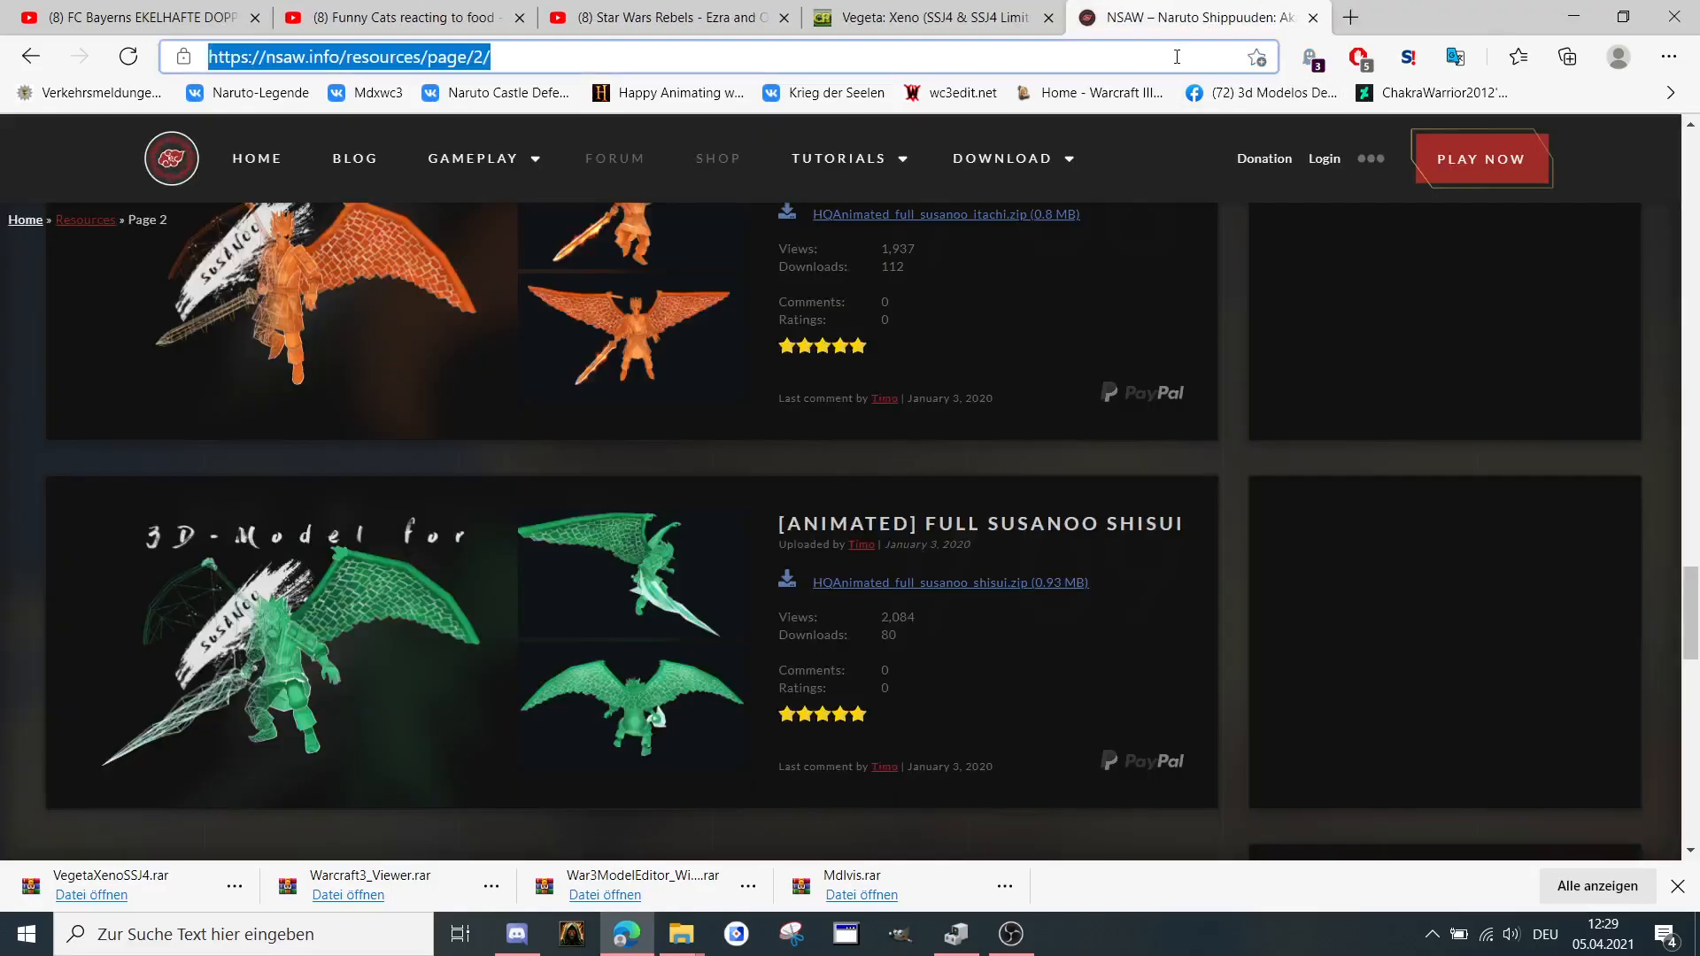
text(hive)
key(Return)
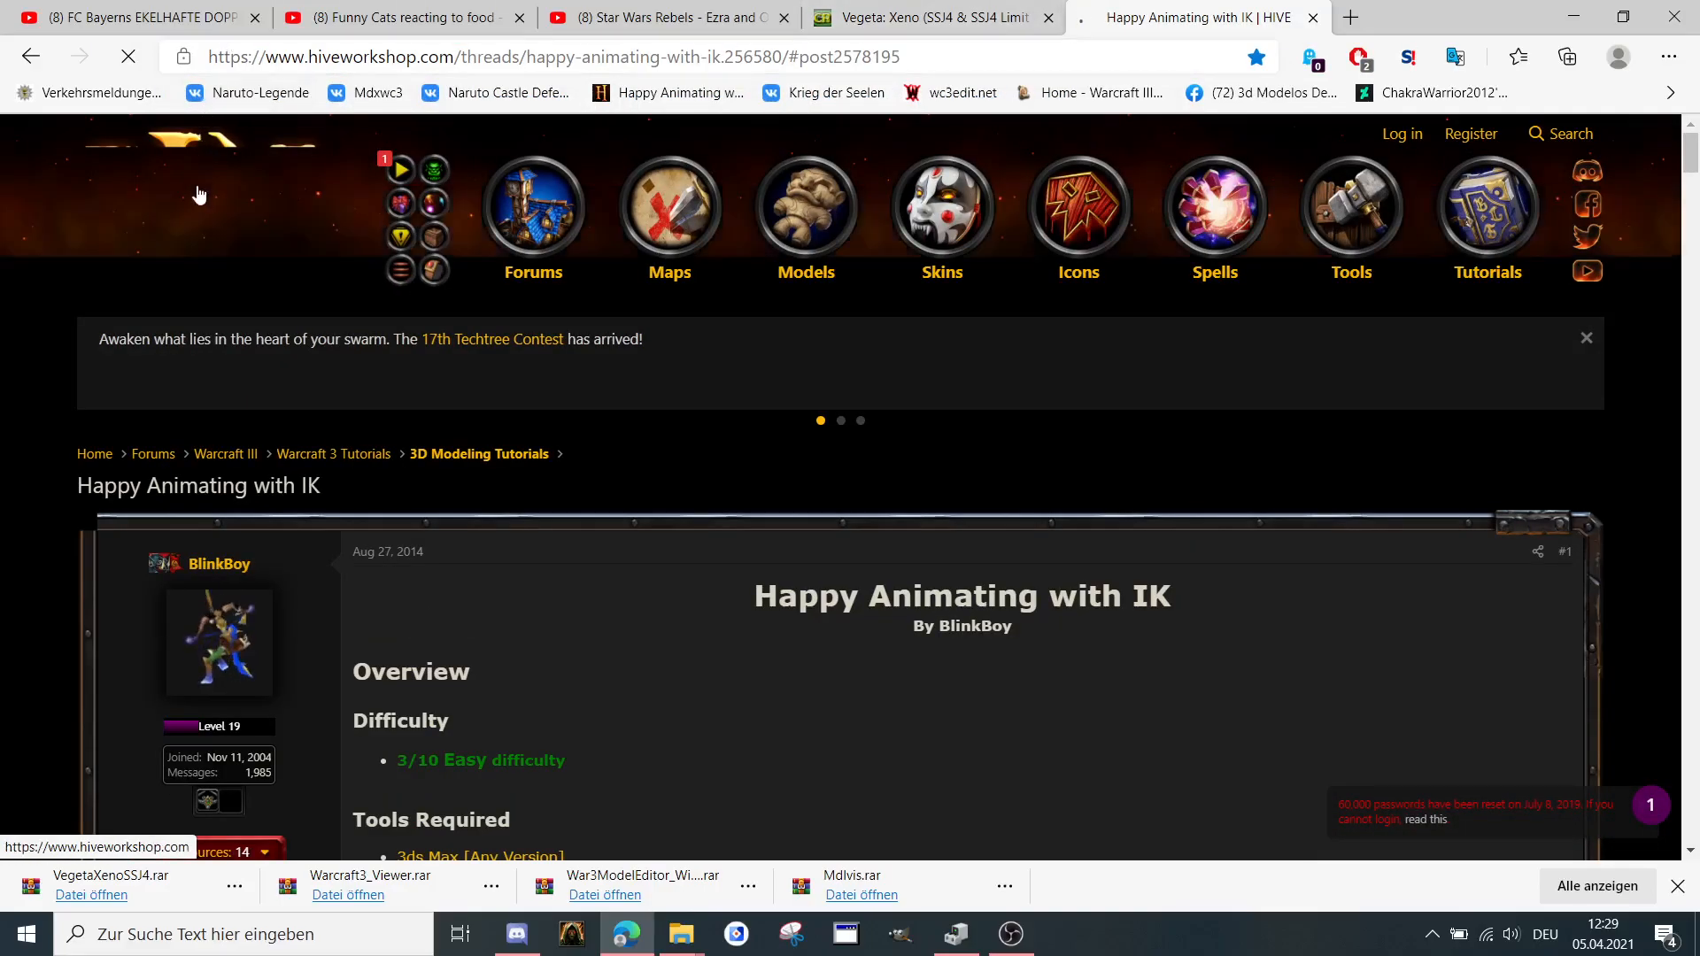
click(816, 233)
scroll(674, 470, down, 3)
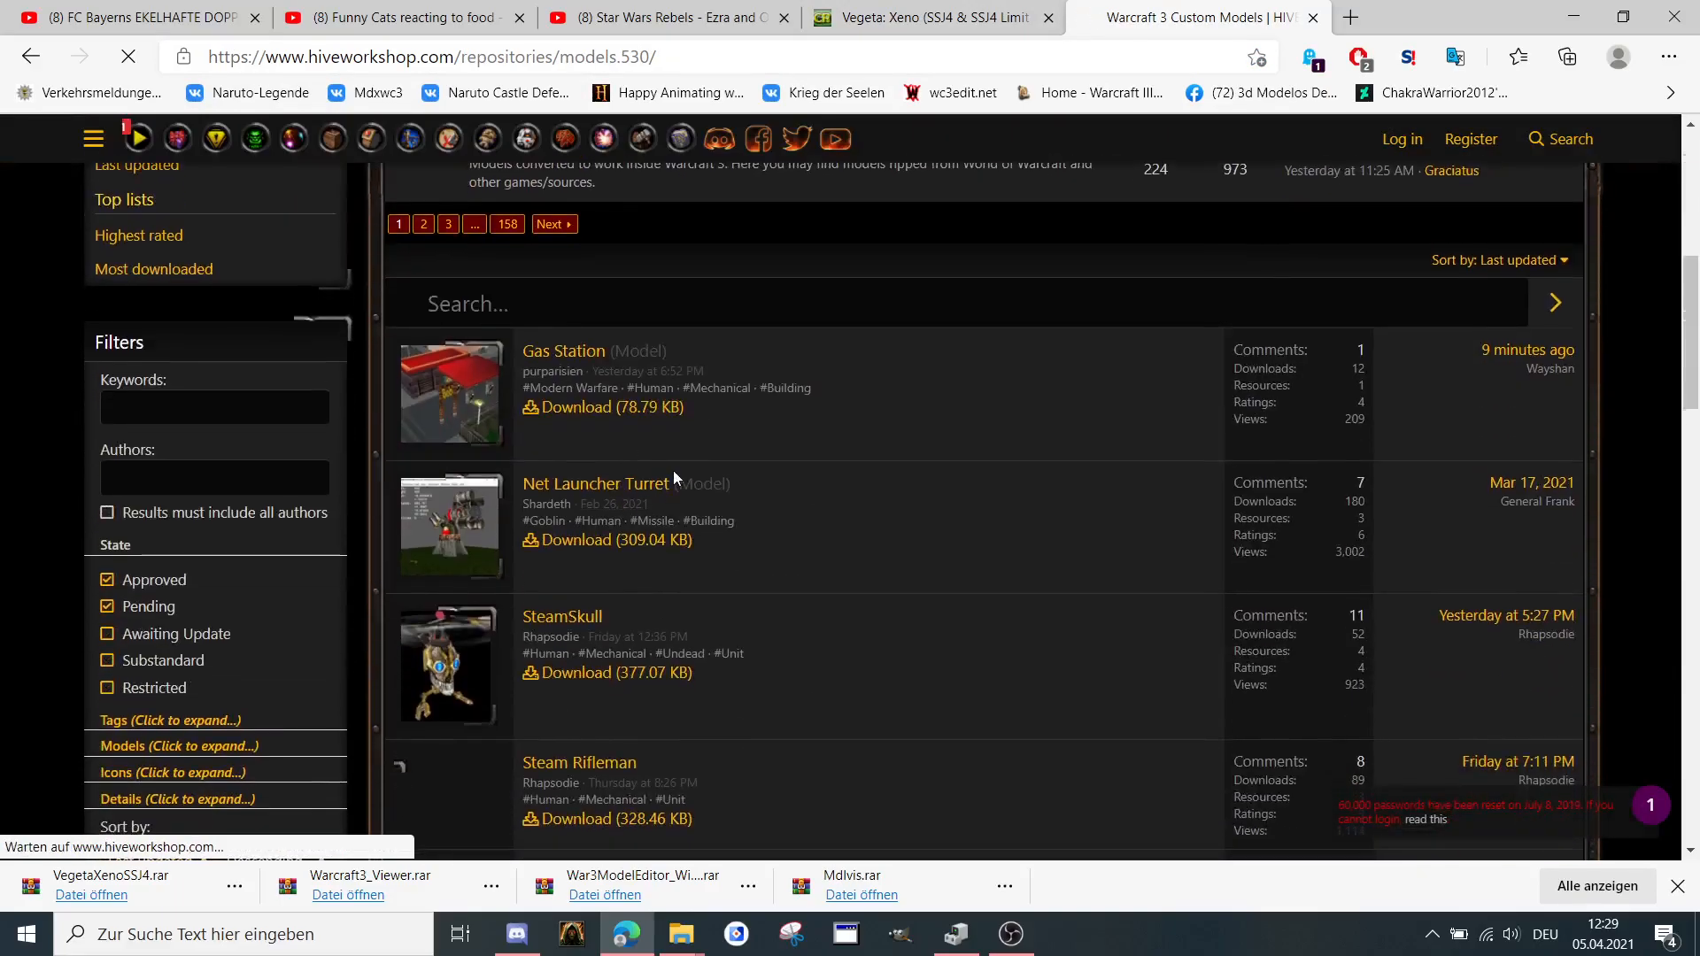
scroll(611, 319, down, 3)
scroll(611, 319, down, 5)
scroll(611, 320, down, 4)
scroll(612, 318, down, 3)
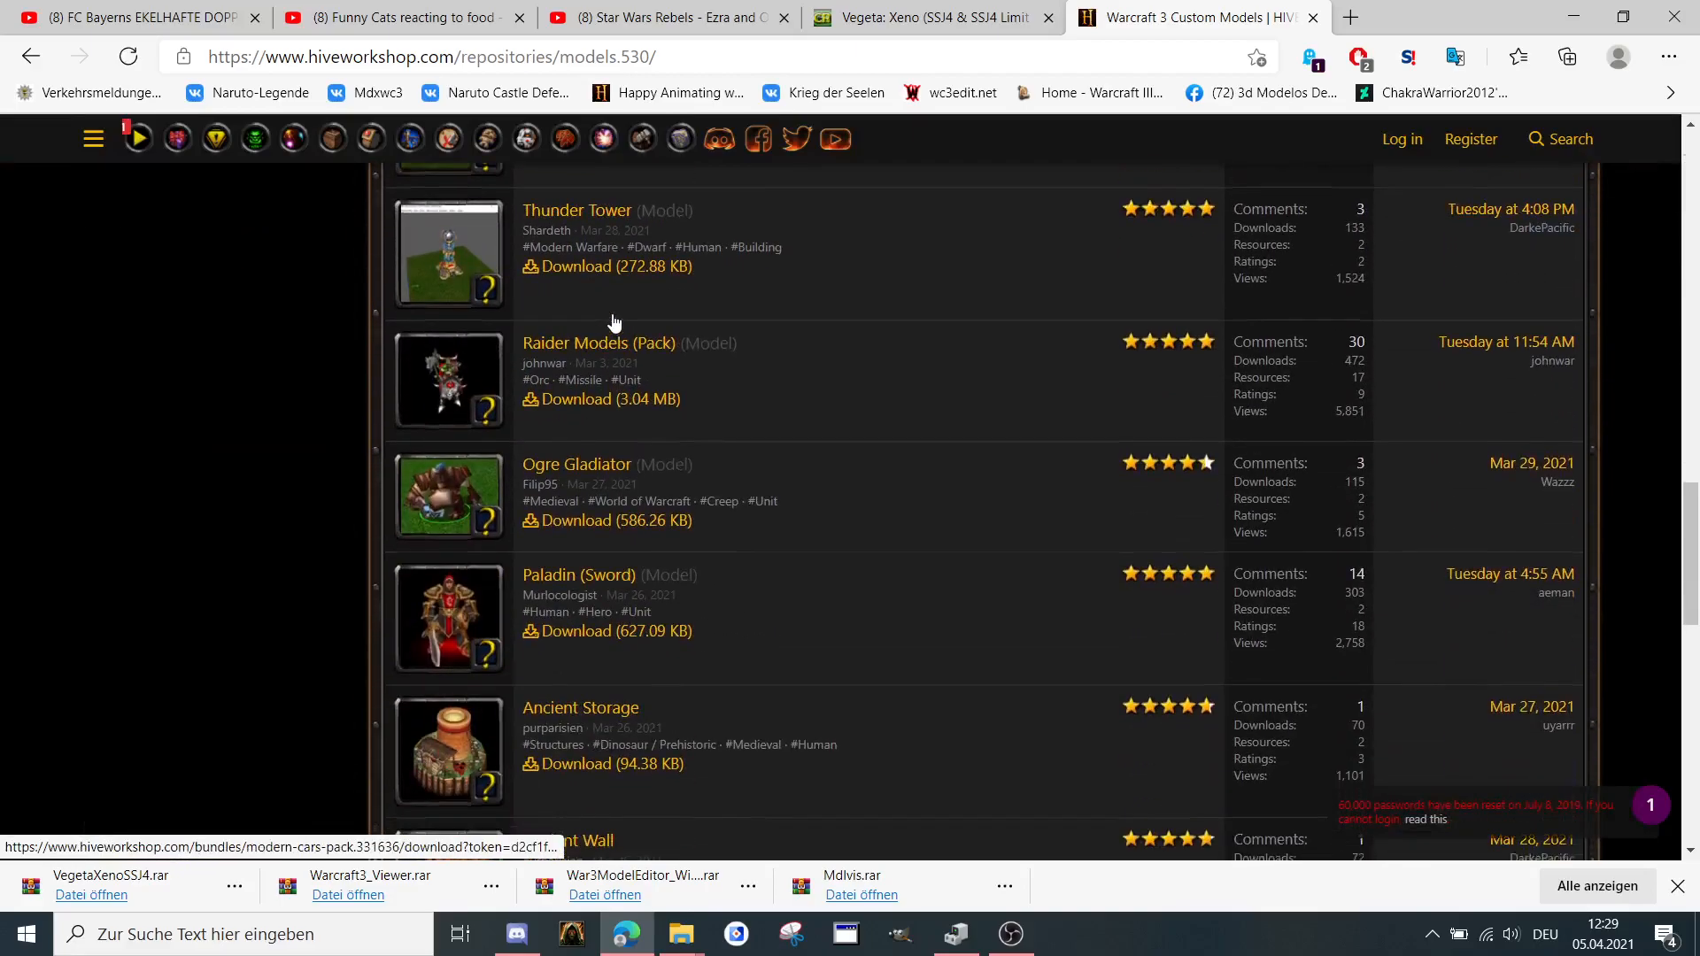
scroll(615, 322, down, 2)
click(782, 56)
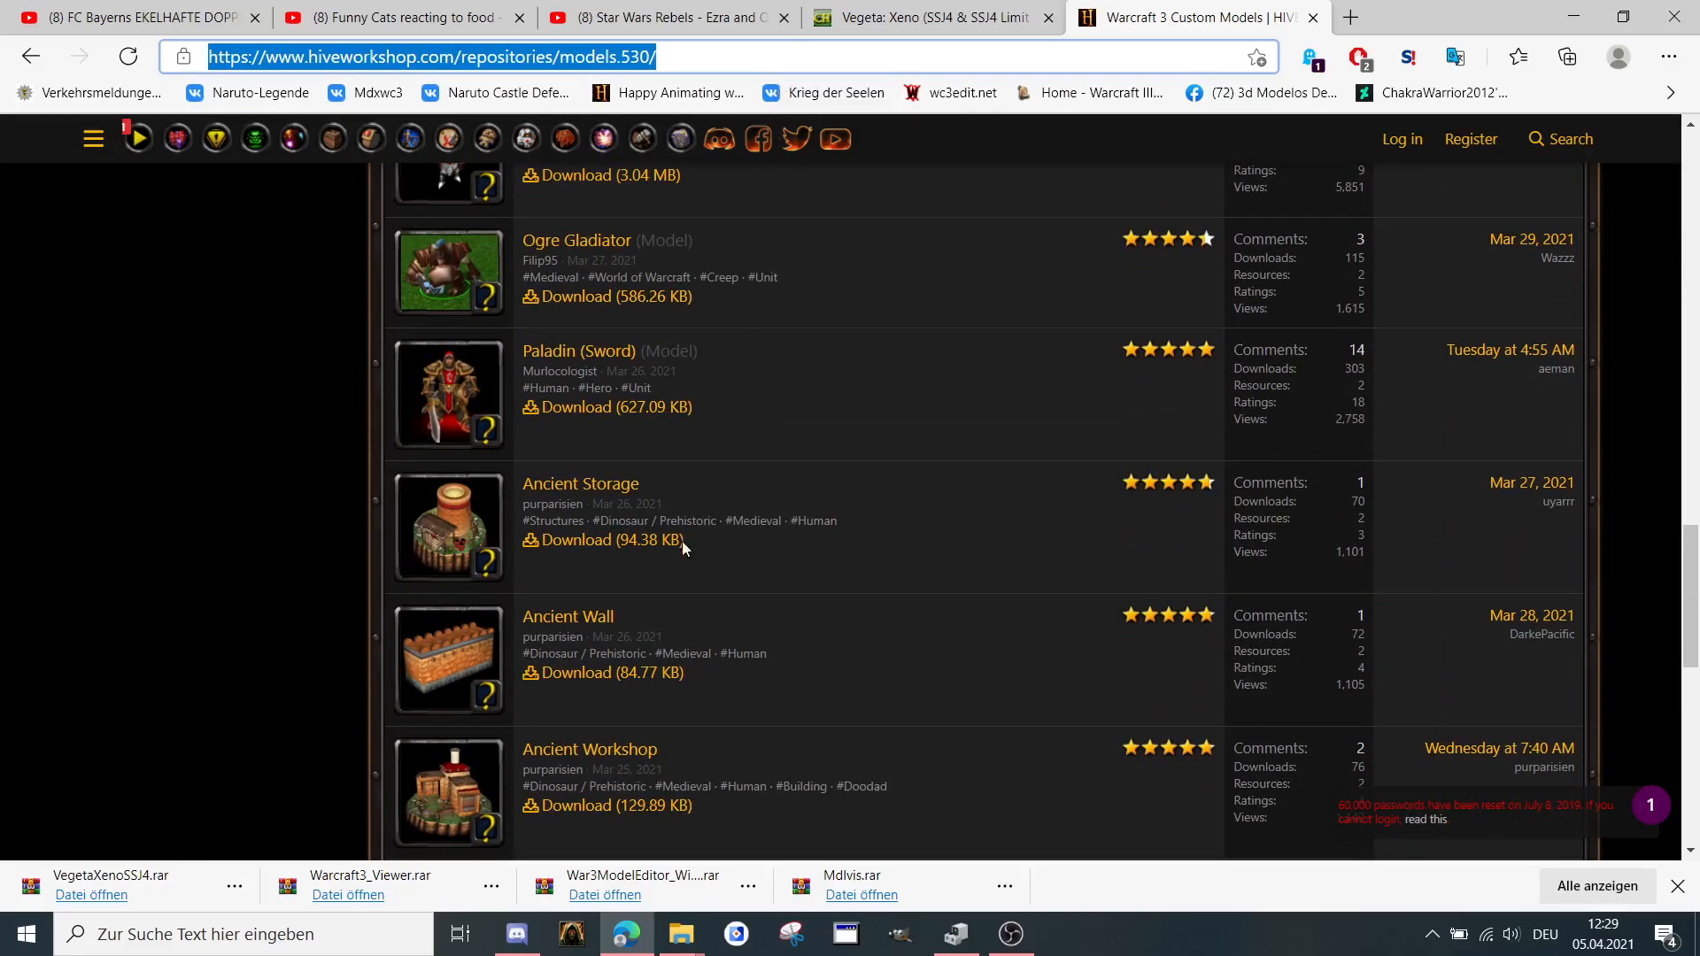
Post the Hive Workshop custom models link in the Discord channel, then hide Discord.
click(518, 934)
text(https://www.hiveworkshop.com/repositories/models.530/)
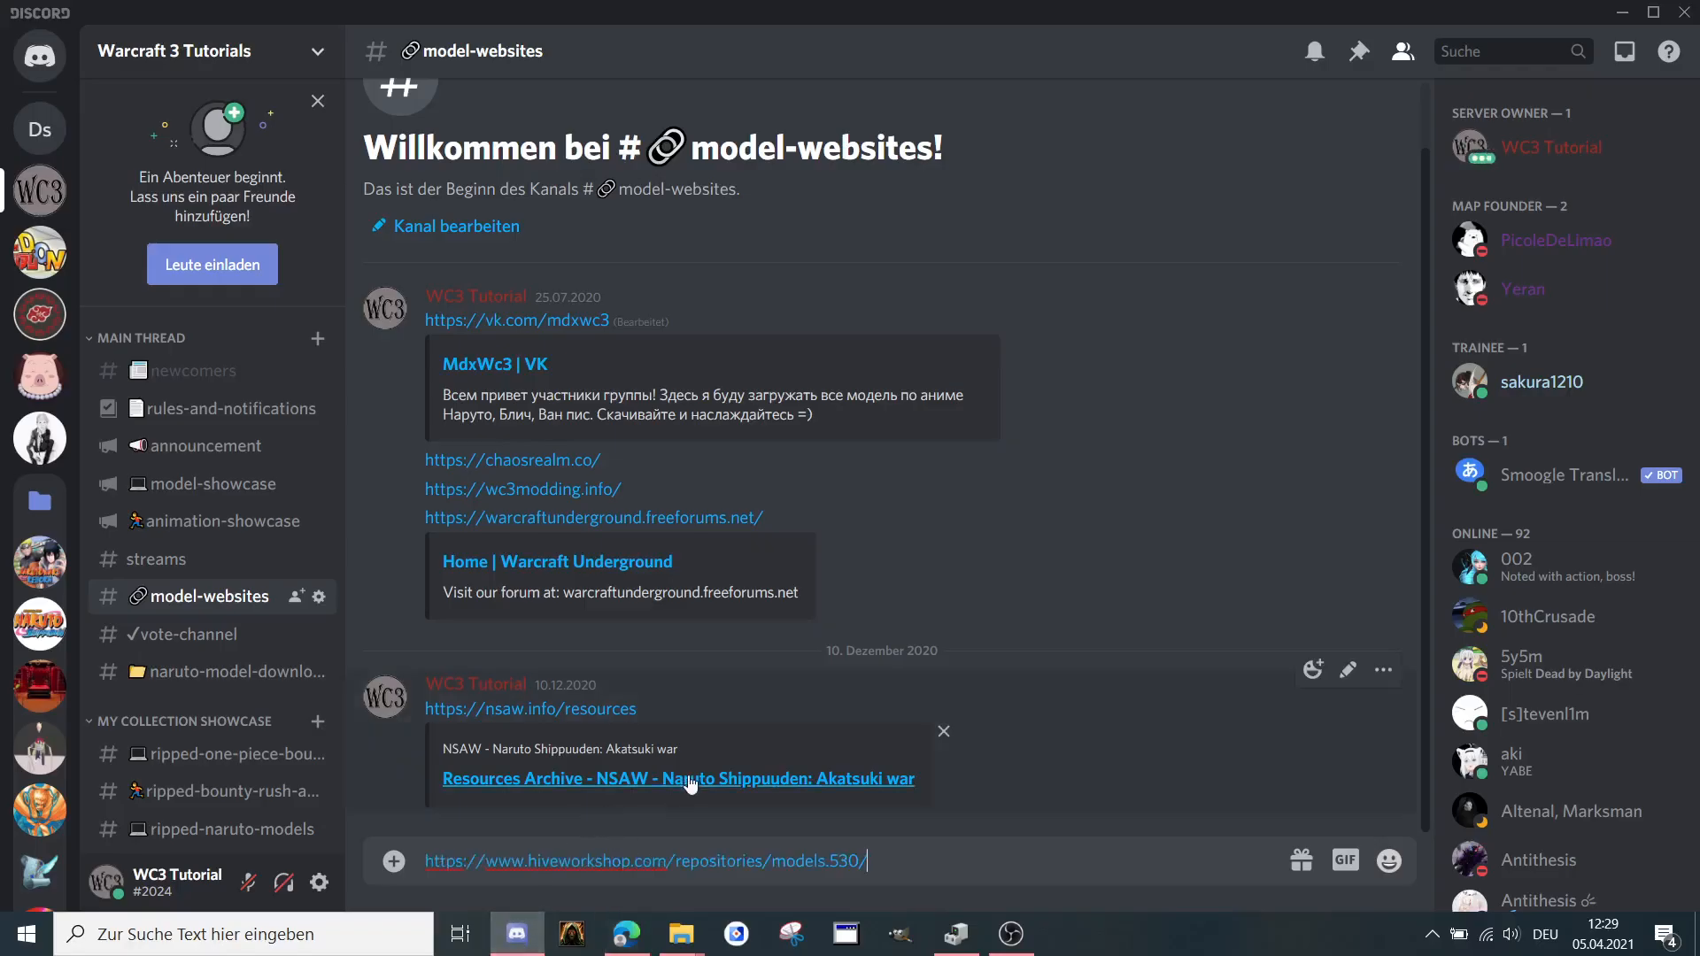
key(Return)
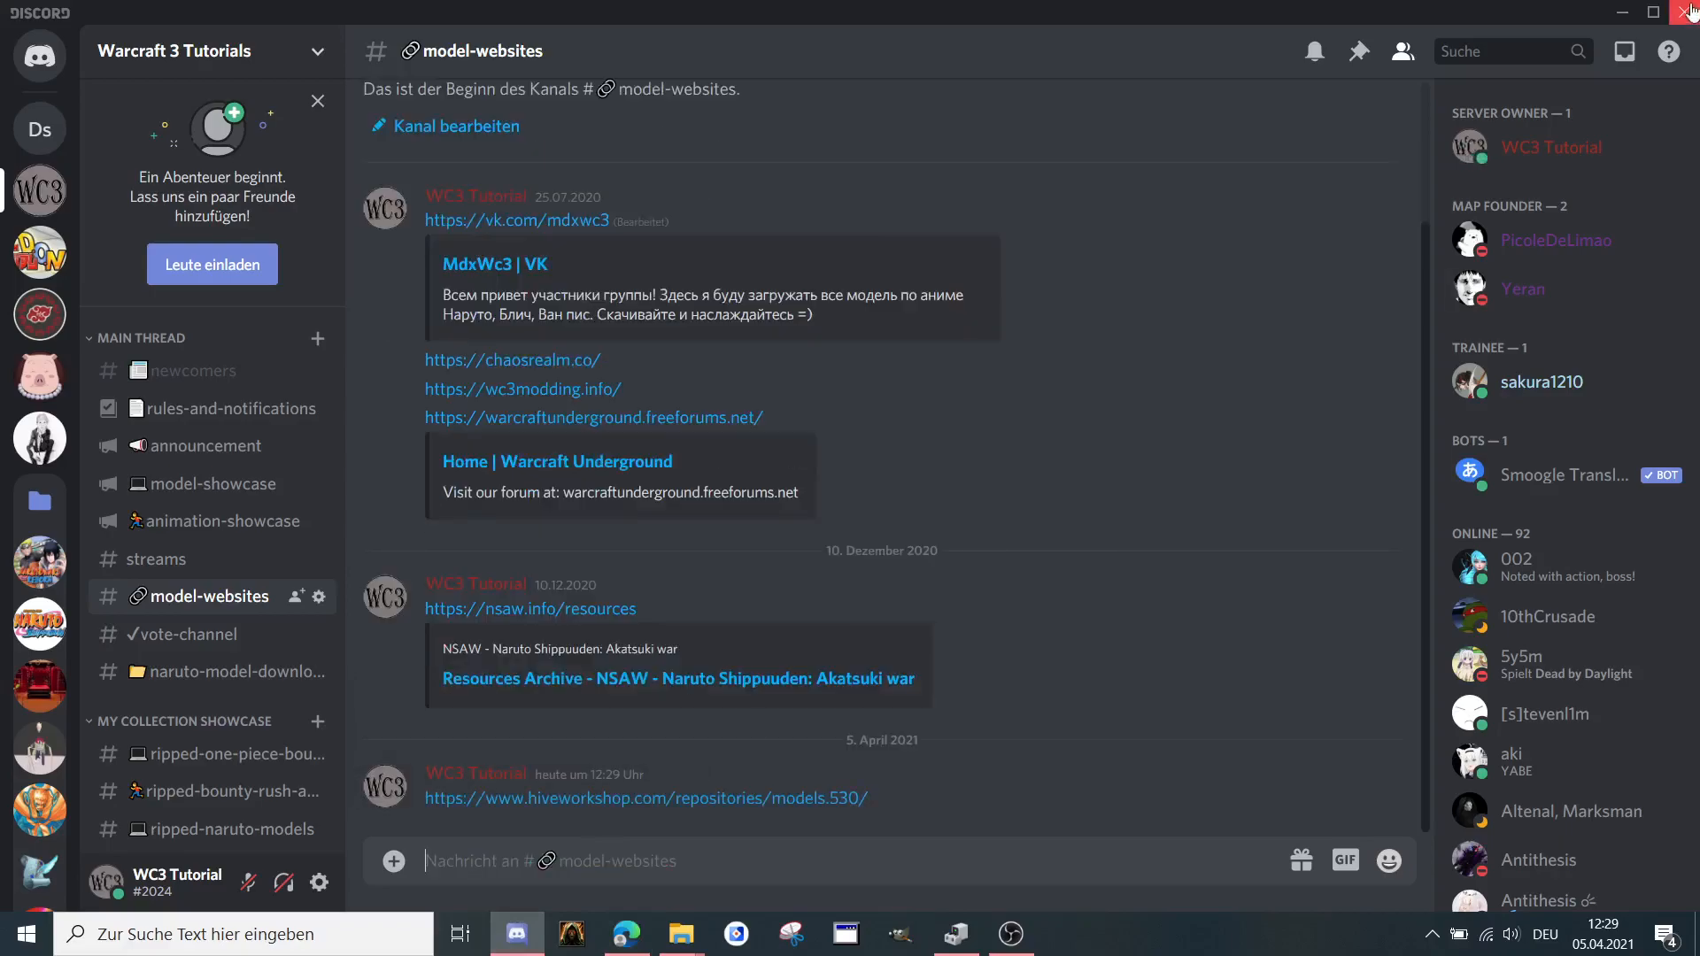
click(1619, 14)
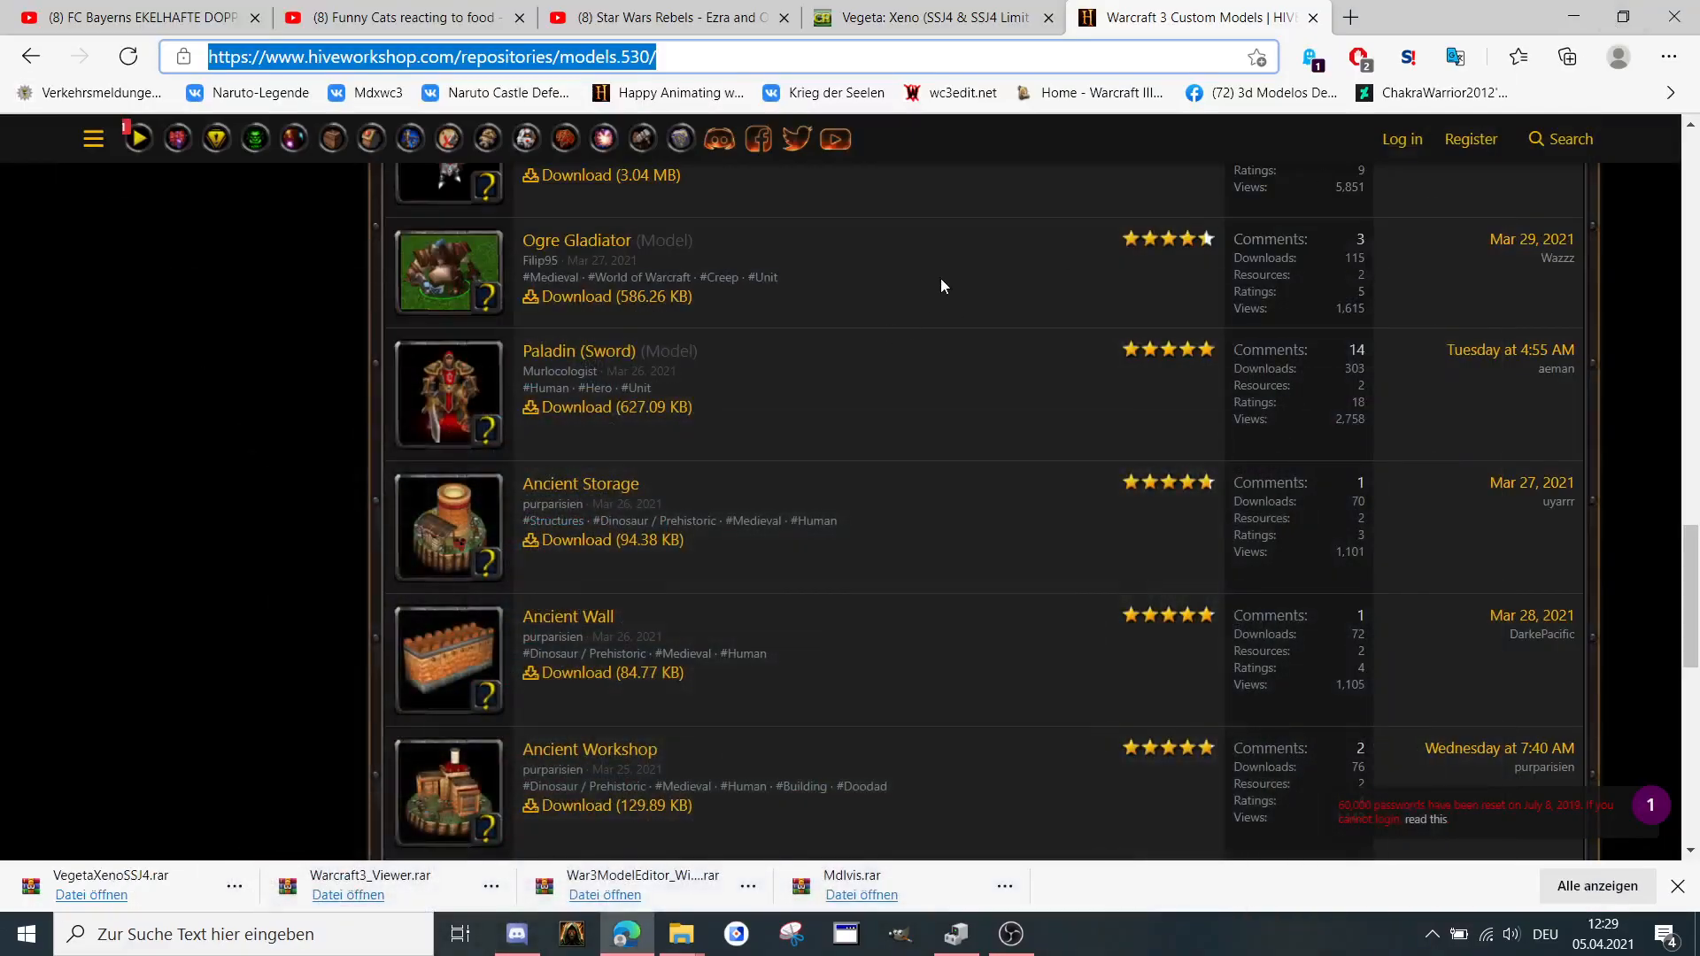